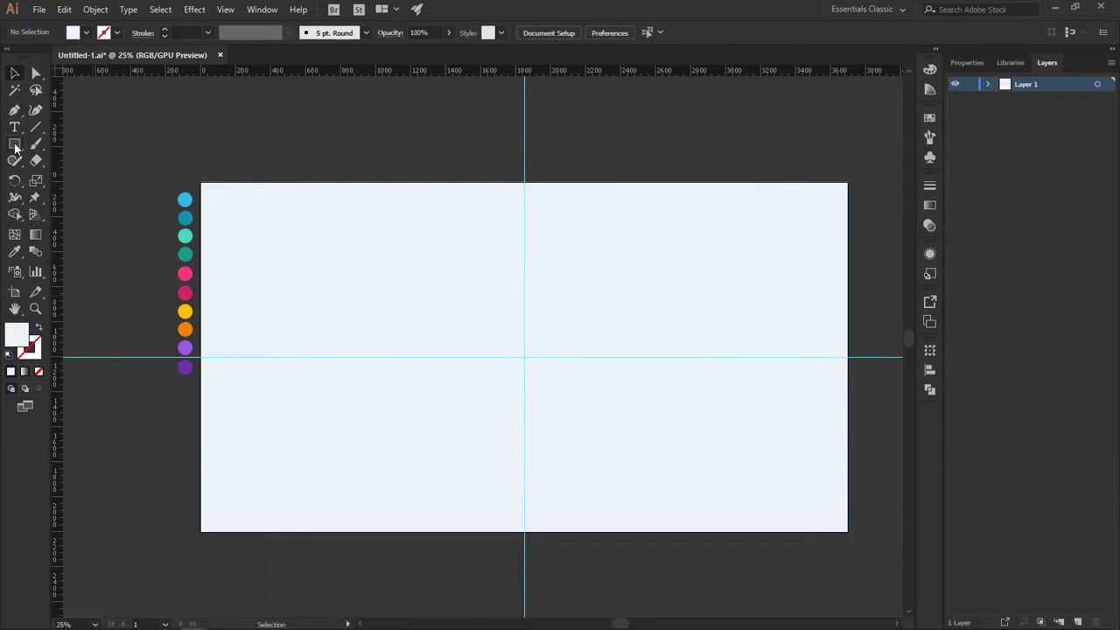
Draw a 1298.419 px circle centred on the guide crossing and fill it with the teal swatch dot.
{"action": "left_click", "coordinate": [14, 144]}
{"action": "left_click", "coordinate": [74, 176]}
{"action": "left_click_drag", "start_coordinate": [522, 356], "coordinate": [573, 243]}
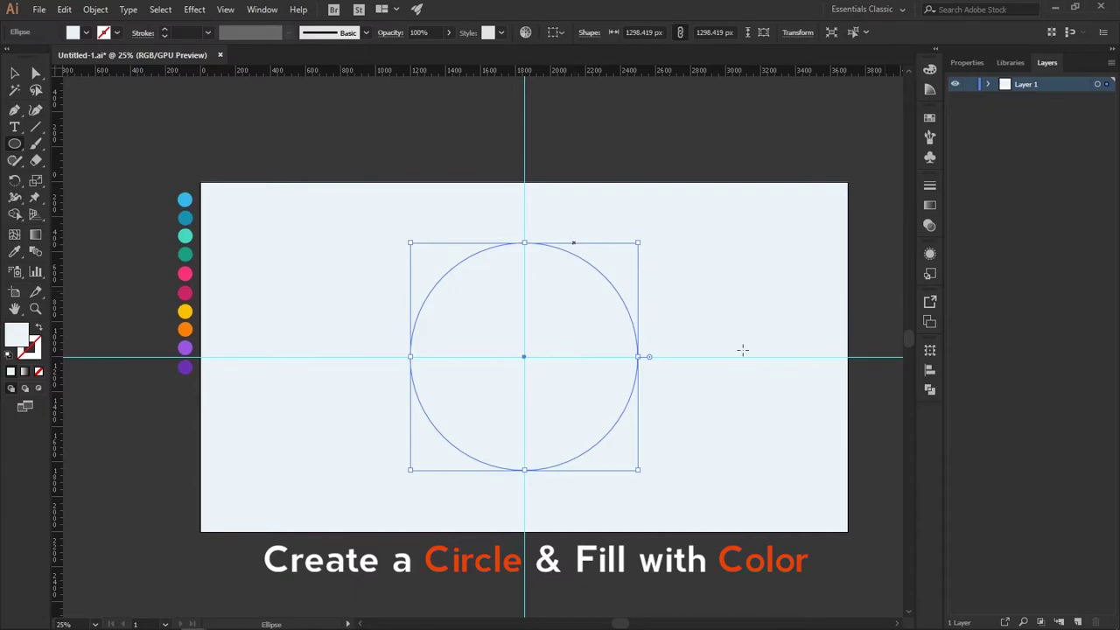
{"action": "left_click", "coordinate": [14, 252]}
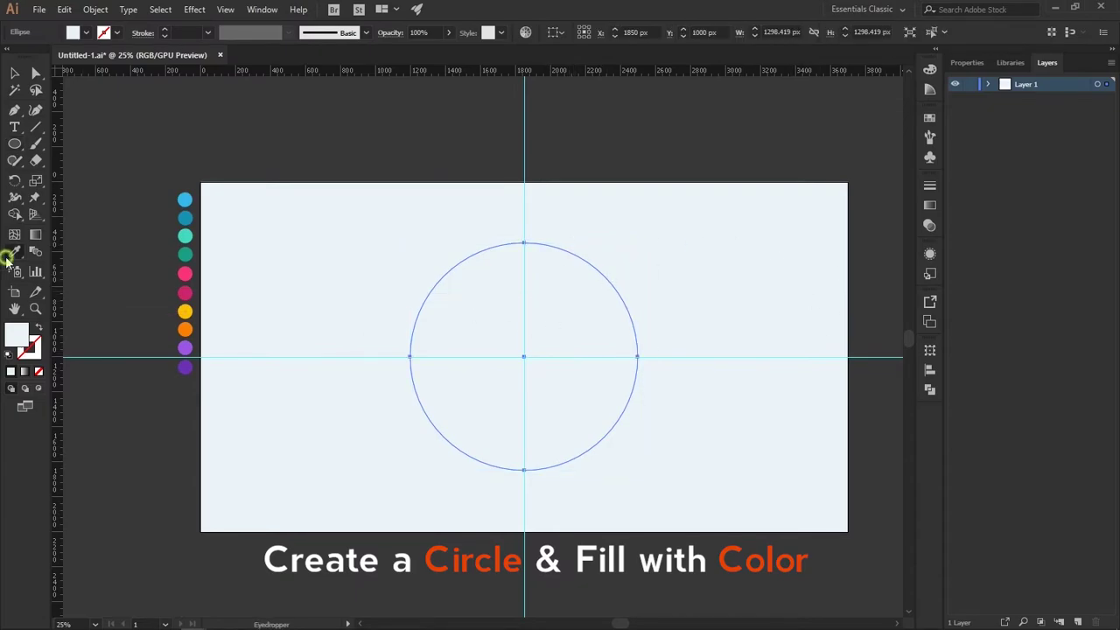
{"action": "left_click", "coordinate": [191, 231]}
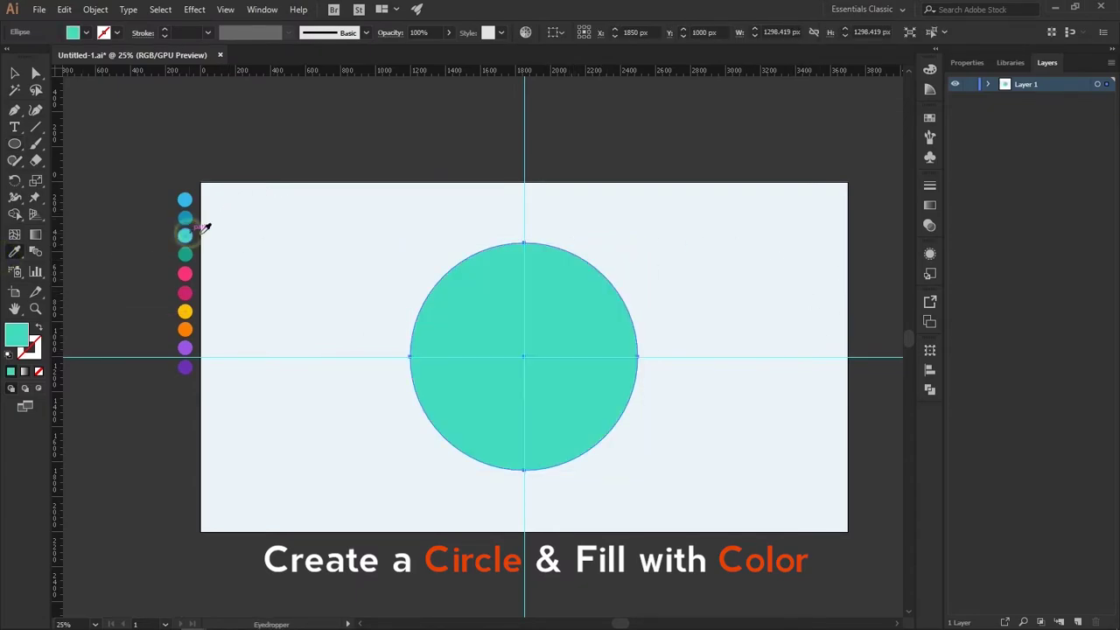
{"action": "left_click", "coordinate": [14, 73]}
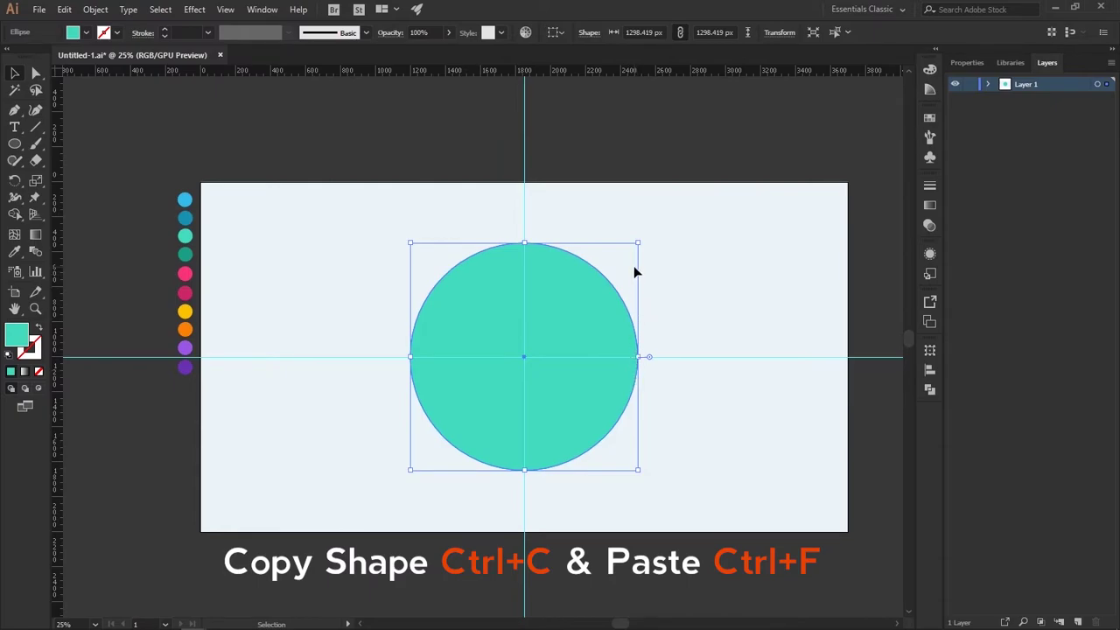
Copy the teal circle in front, shrink it to about 1172 px around its centre, and fill it blue.
{"action": "key", "text": "ctrl+c"}
{"action": "key", "text": "ctrl+f"}
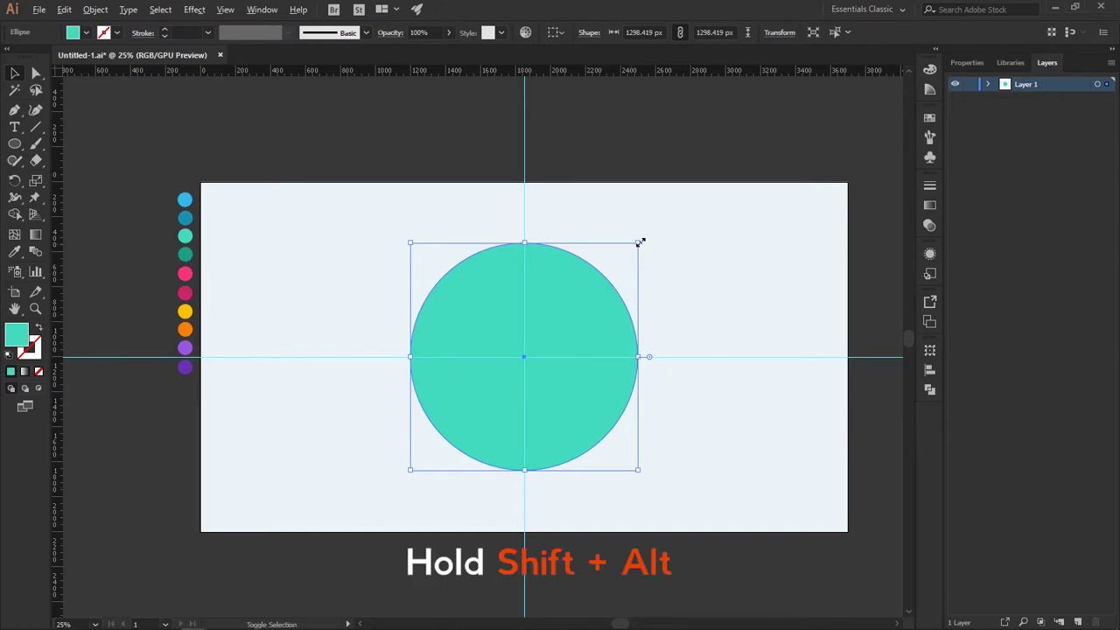
{"action": "left_click_drag", "start_coordinate": [640, 244], "coordinate": [629, 257]}
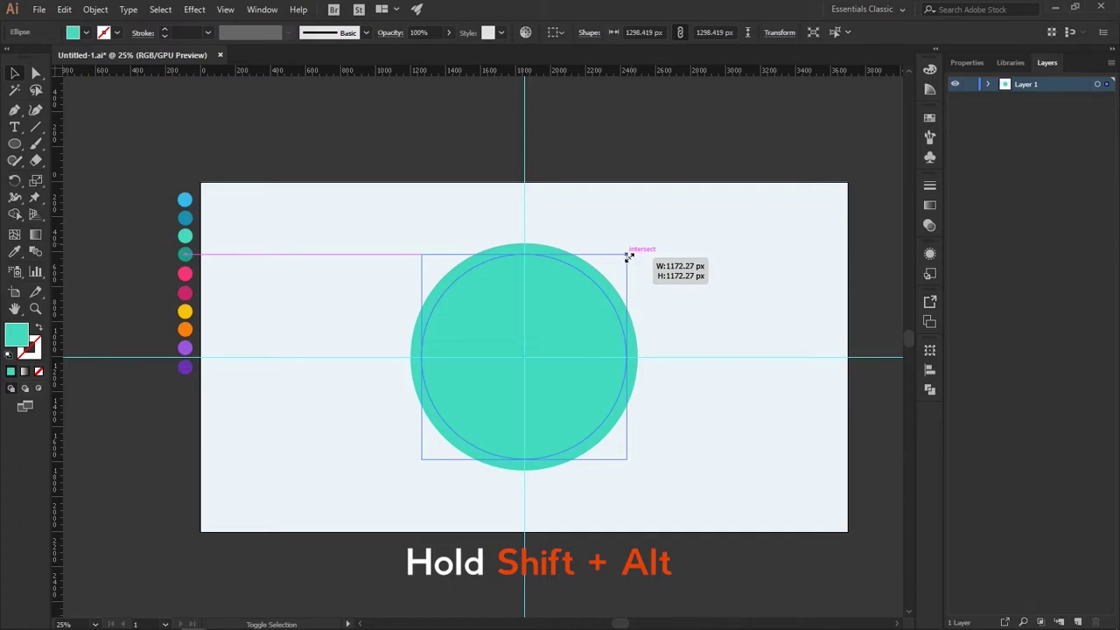
{"action": "left_click_drag", "start_coordinate": [629, 257], "coordinate": [627, 255]}
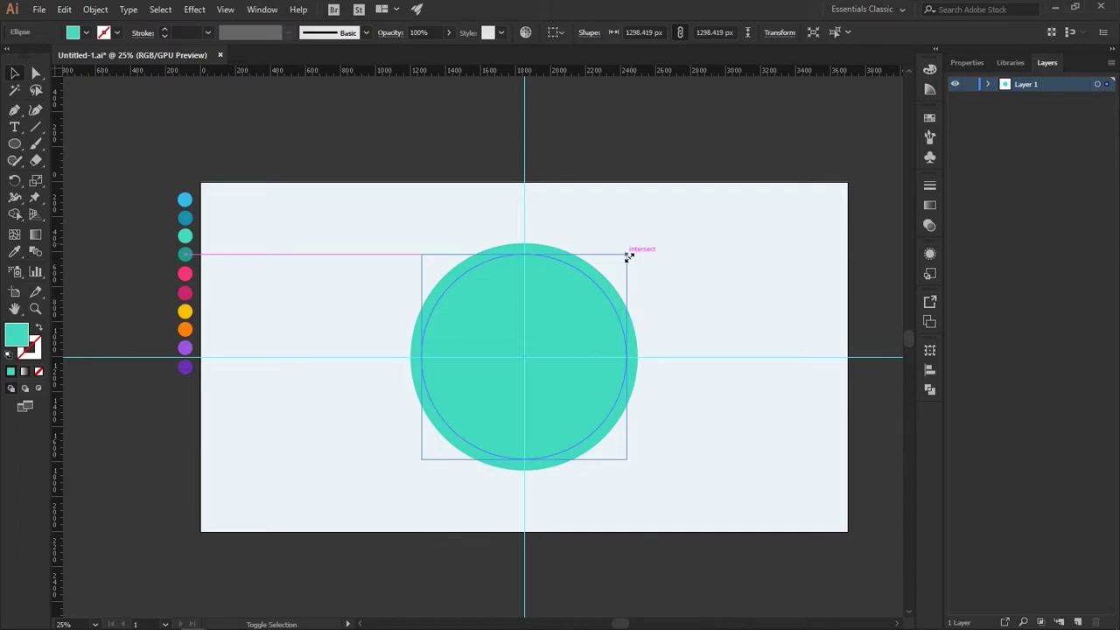
{"action": "left_click", "coordinate": [14, 254]}
{"action": "left_click", "coordinate": [185, 200]}
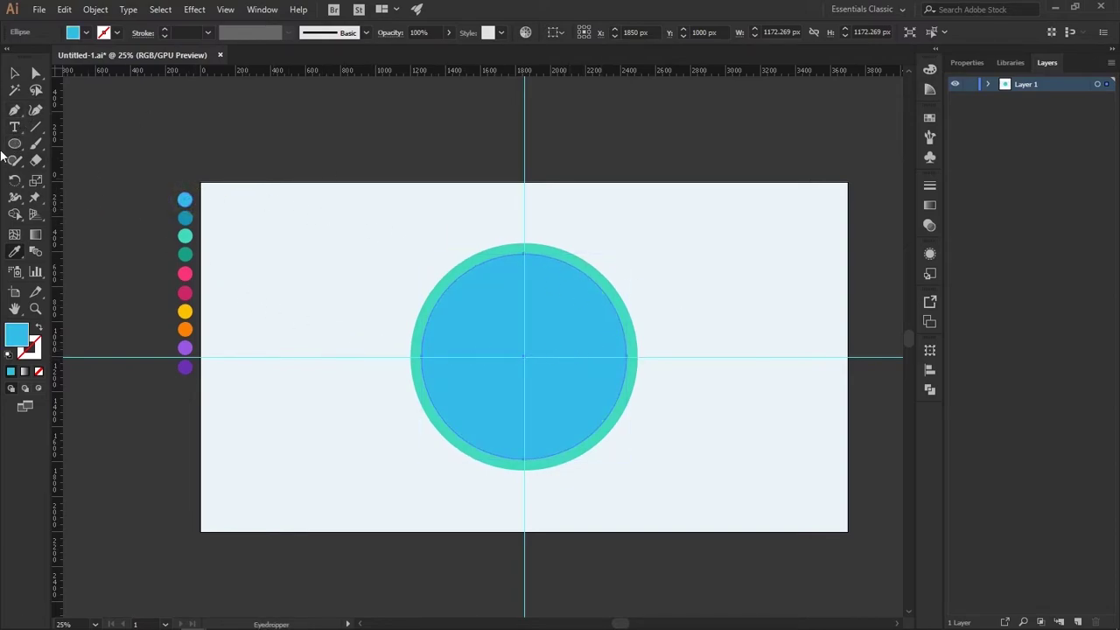
{"action": "left_click", "coordinate": [18, 72]}
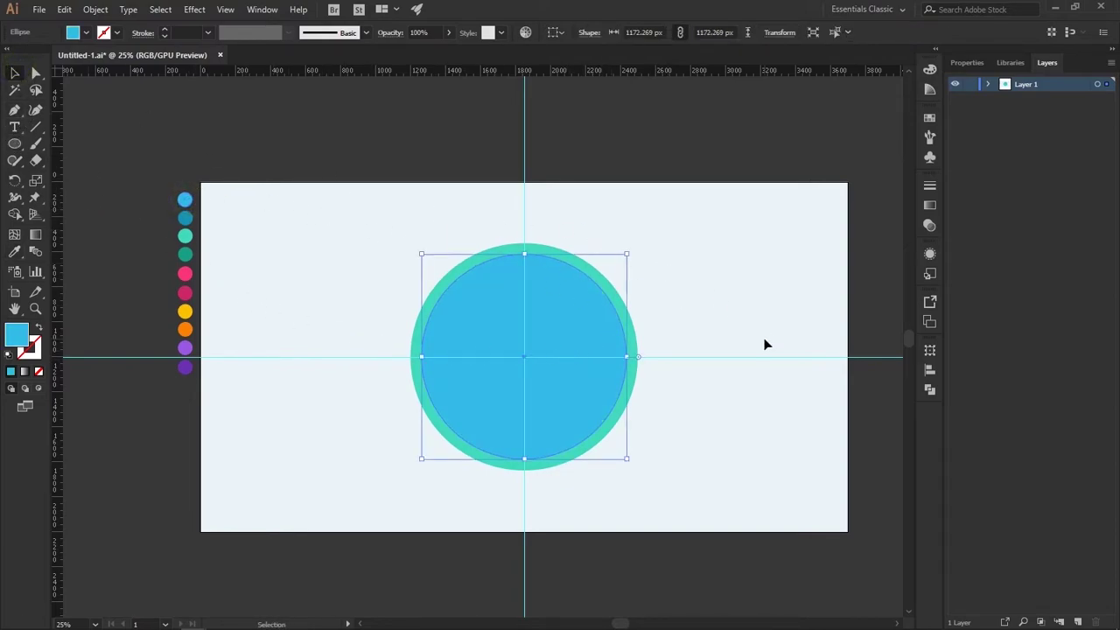
Add a smaller concentric copy inside the blue circle and fill it with the yellow dot.
{"action": "key", "text": "a"}
{"action": "key", "text": "v"}
{"action": "left_click_drag", "start_coordinate": [624, 251], "coordinate": [617, 264]}
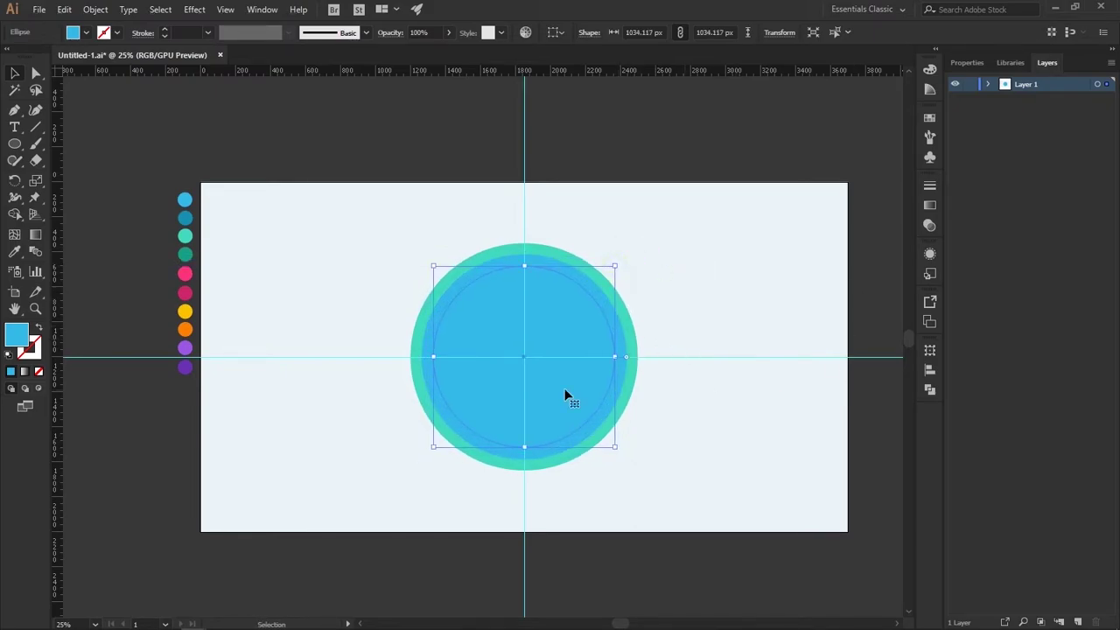
{"action": "left_click", "coordinate": [14, 251]}
{"action": "left_click", "coordinate": [185, 311]}
{"action": "key", "text": "v"}
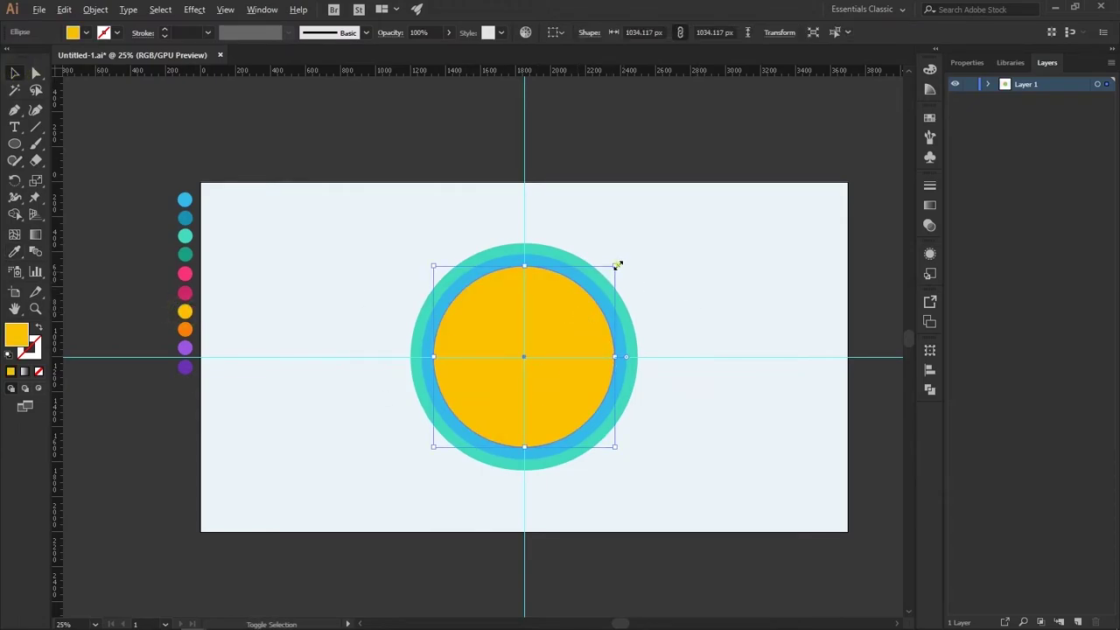
Shrink a further copy into the innermost circle and fill it with the pink dot.
{"action": "left_click_drag", "start_coordinate": [615, 266], "coordinate": [606, 278]}
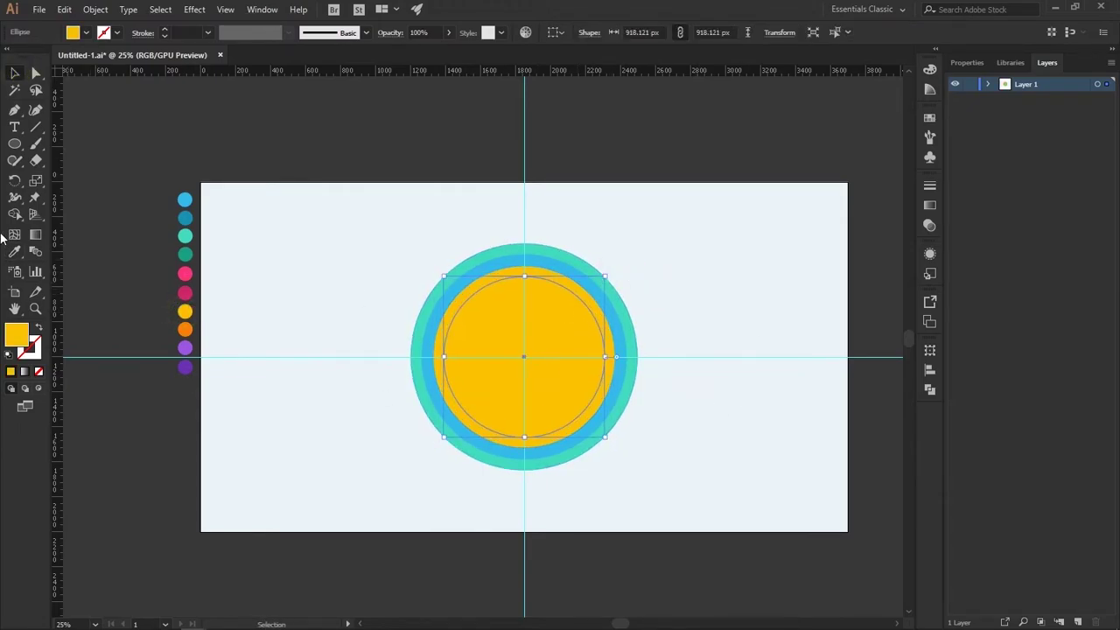
{"action": "left_click", "coordinate": [14, 251]}
{"action": "left_click", "coordinate": [185, 274]}
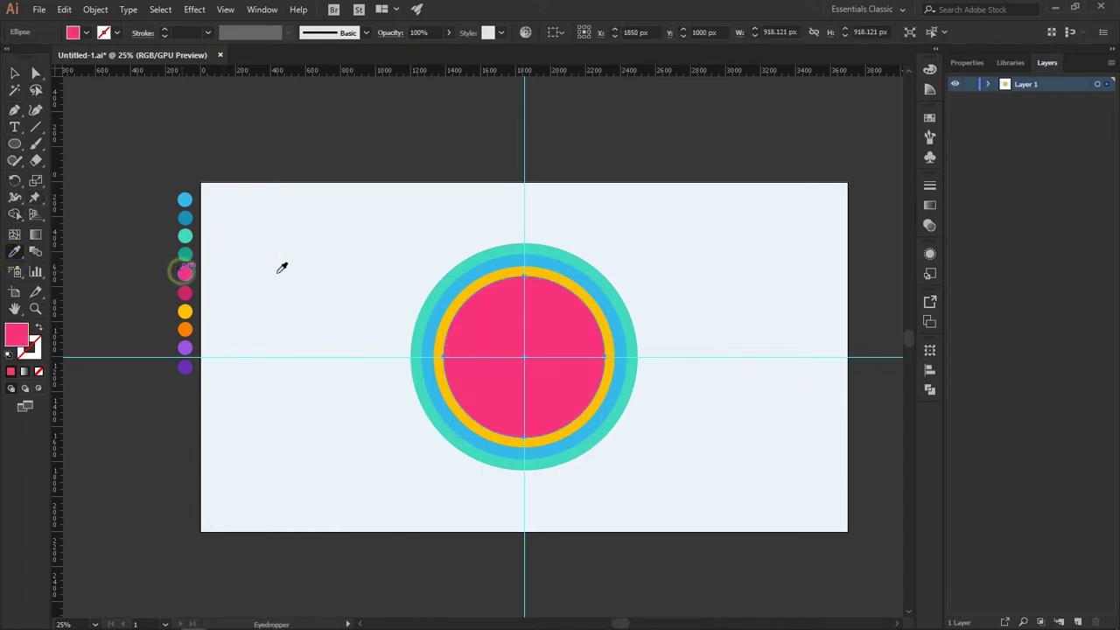
{"action": "key", "text": "v"}
{"action": "left_click", "coordinate": [390, 339]}
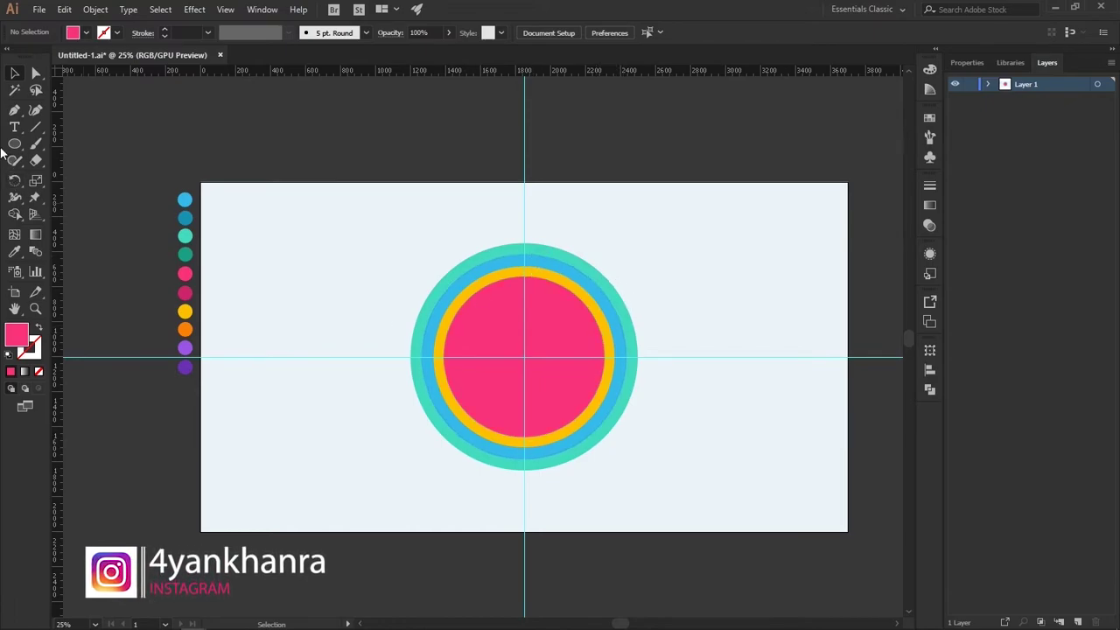
Draw a Pen triangle over the upper-right quadrant from the guide crossing.
{"action": "left_click", "coordinate": [14, 111]}
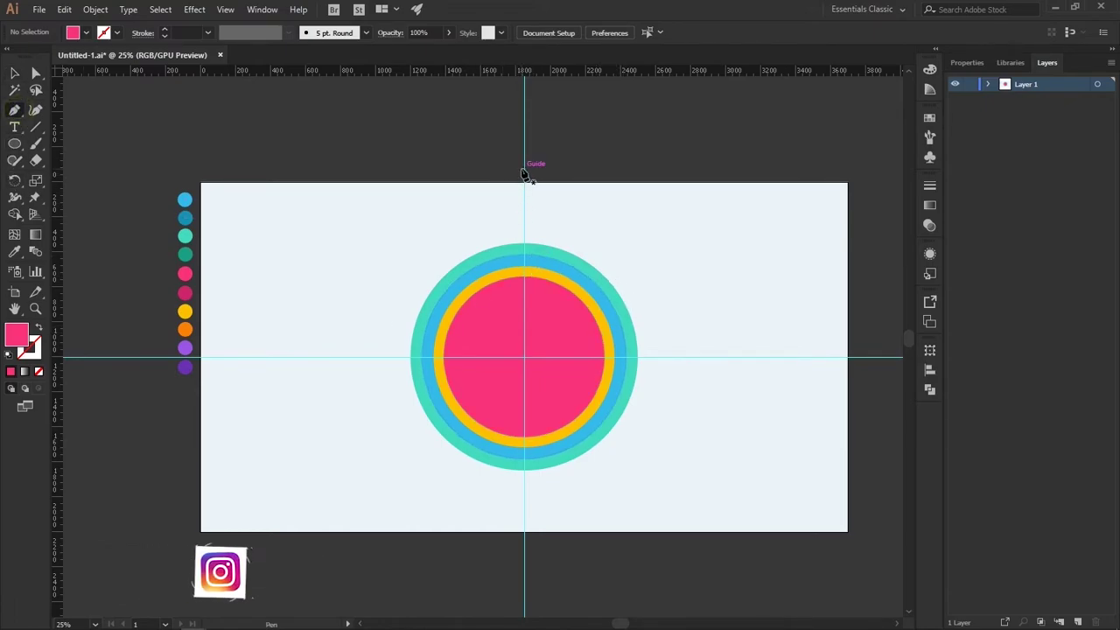
{"action": "left_click", "coordinate": [524, 168]}
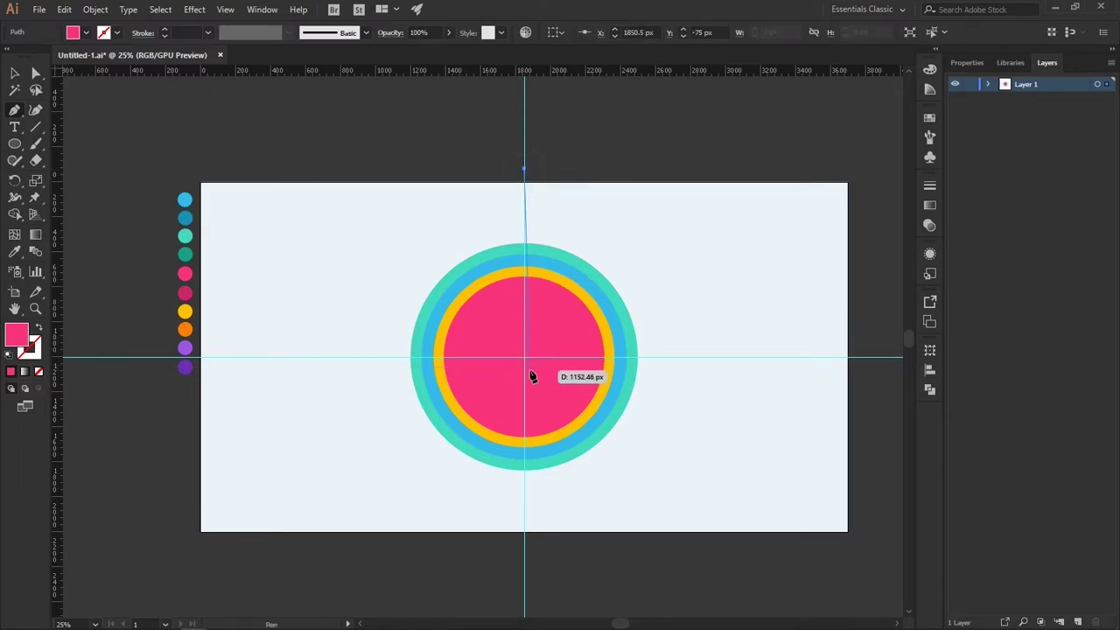
{"action": "left_click", "coordinate": [525, 358]}
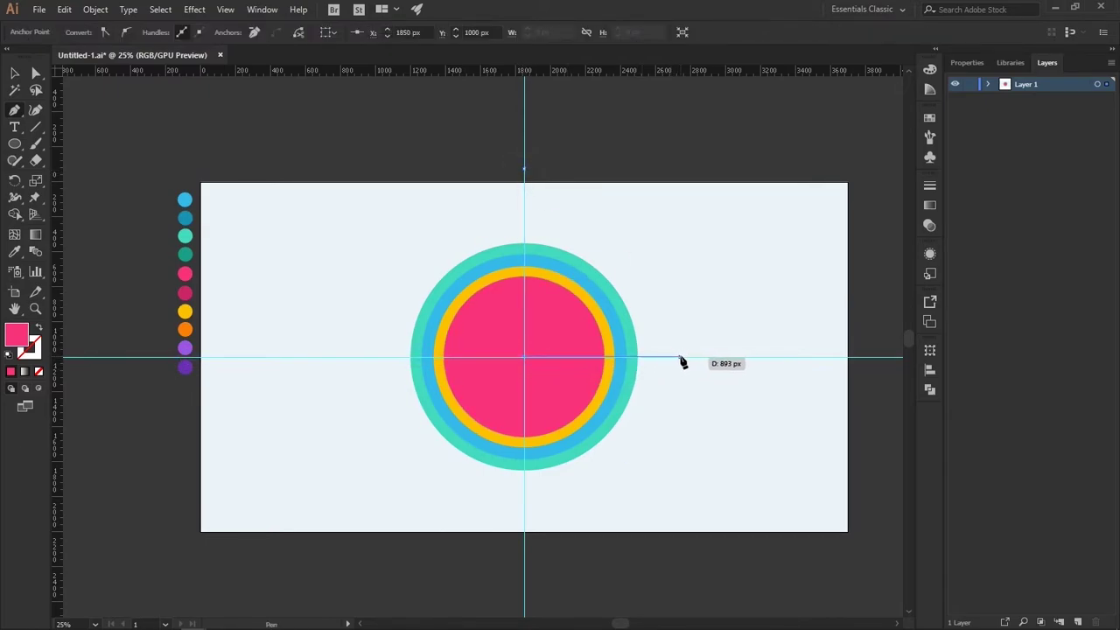
{"action": "left_click", "coordinate": [682, 358]}
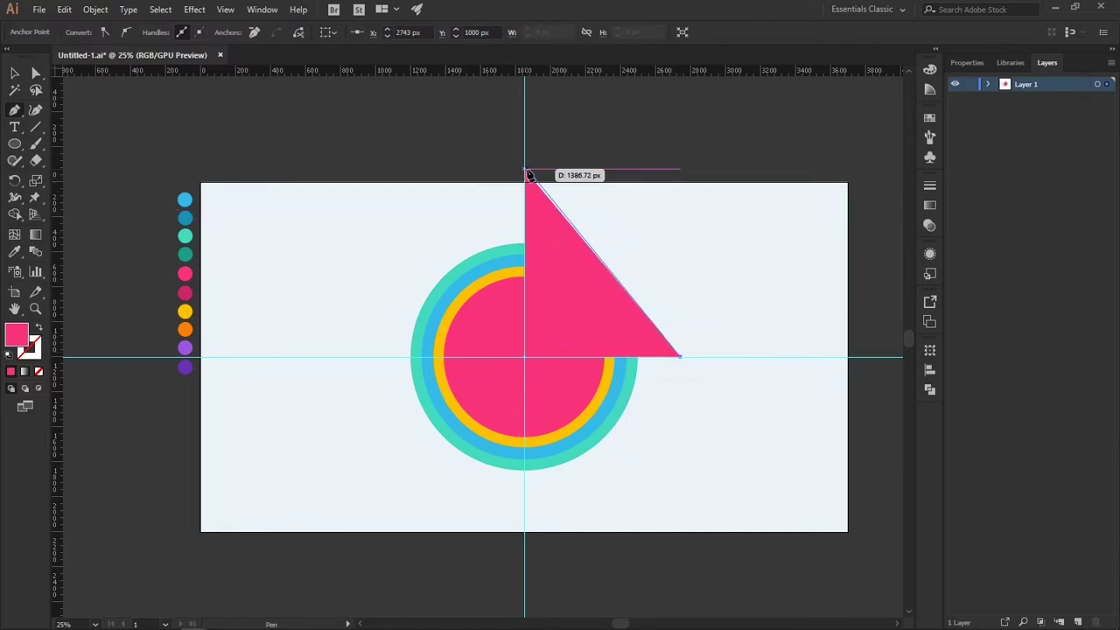
{"action": "left_click", "coordinate": [526, 172]}
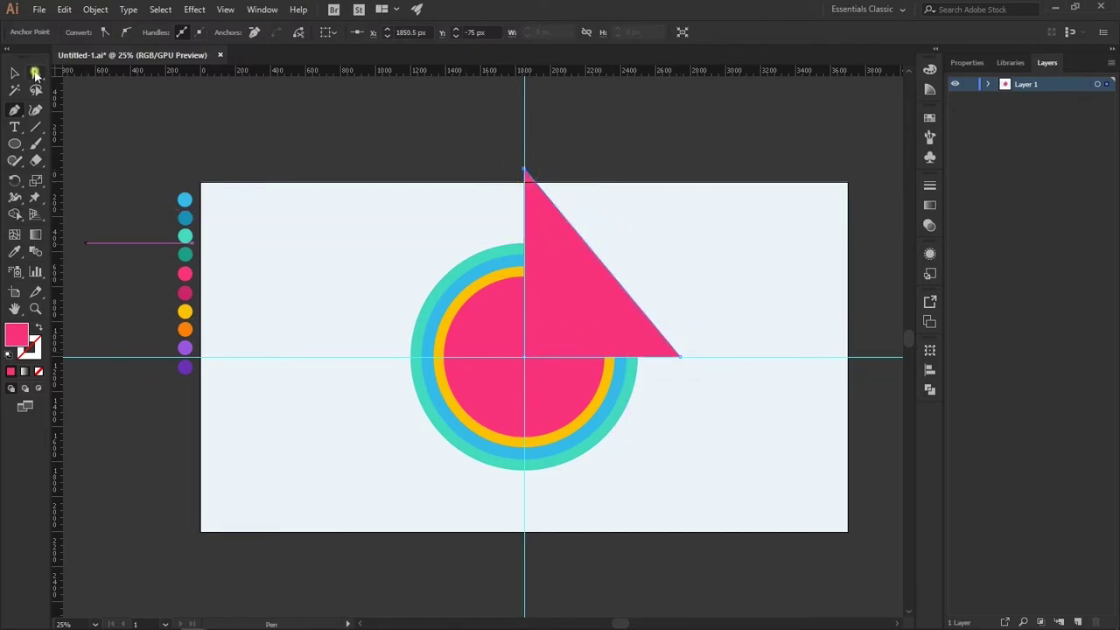
Intersect the triangle with the outer teal circle to leave an upper-right wedge.
{"action": "left_click", "coordinate": [35, 73]}
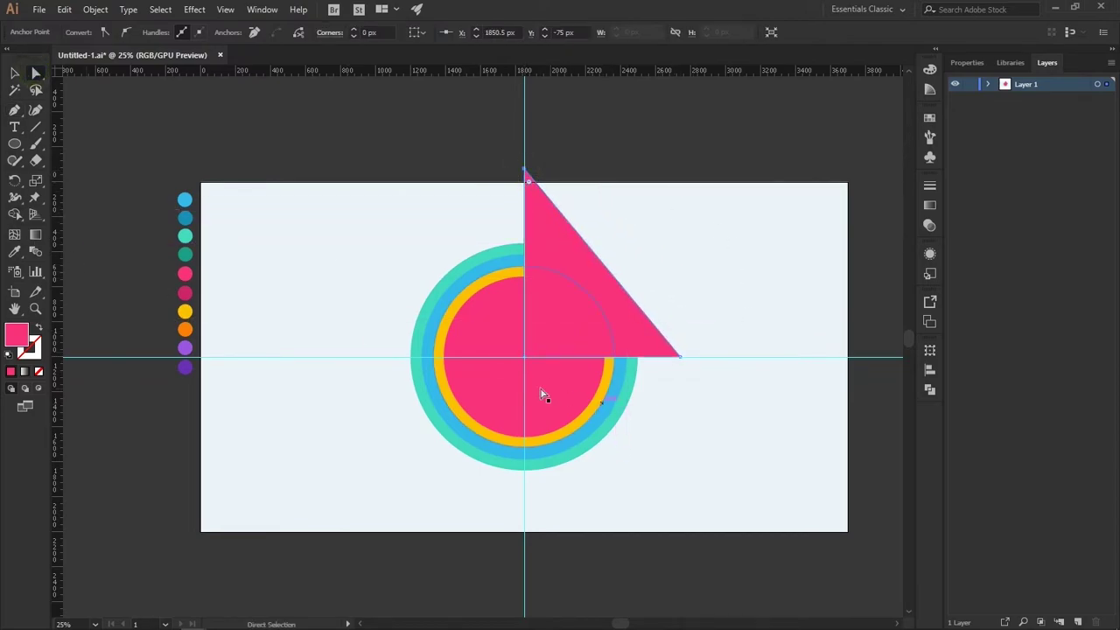
{"action": "left_click", "coordinate": [621, 423]}
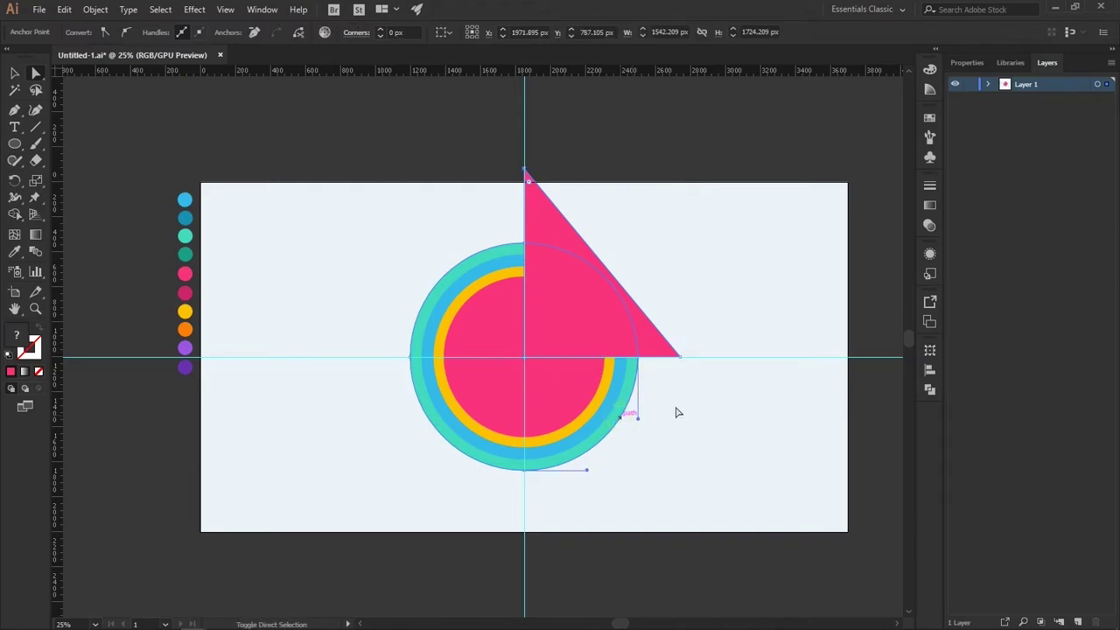
{"action": "left_click", "coordinate": [929, 391]}
{"action": "key", "text": "ctrl+a"}
{"action": "left_click", "coordinate": [819, 380]}
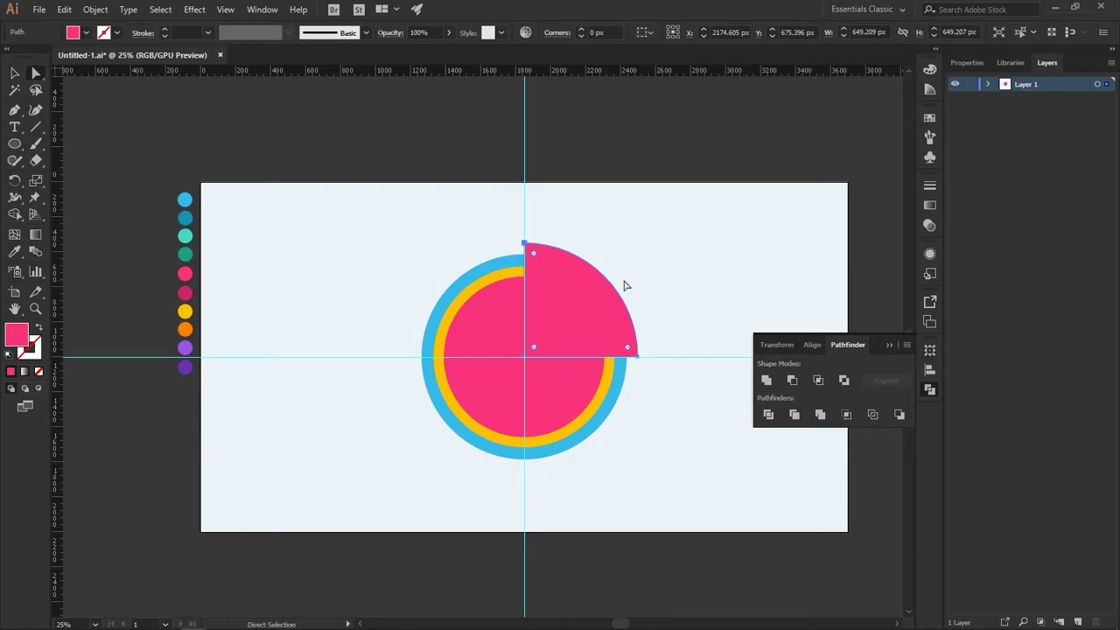
{"action": "left_click", "coordinate": [667, 275]}
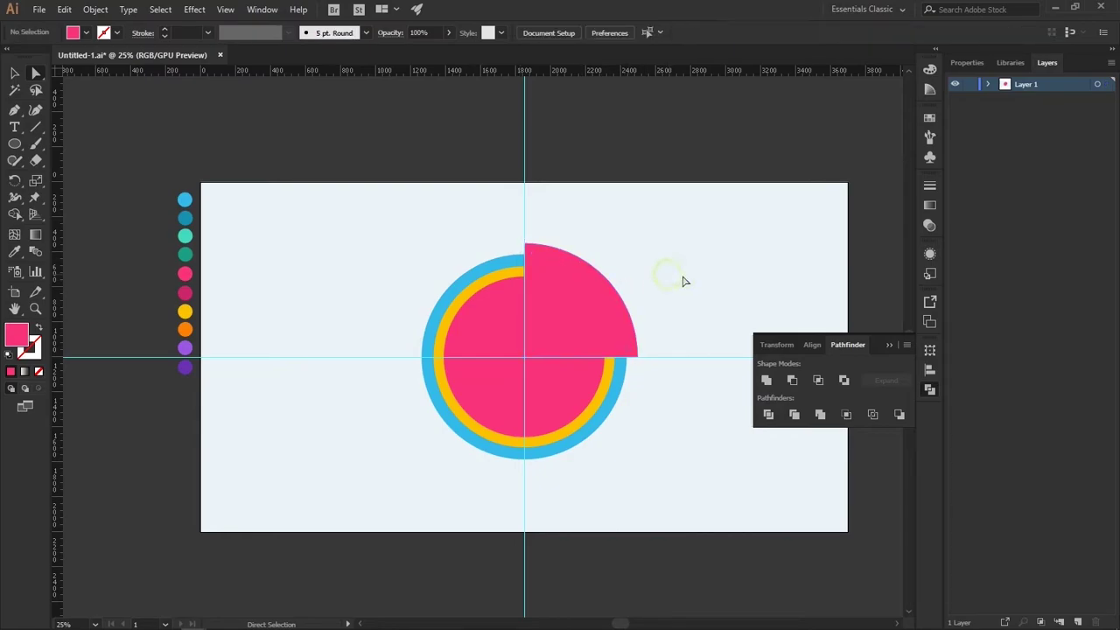
Recolour the wedge with the teal swatch dot.
{"action": "left_click", "coordinate": [599, 331]}
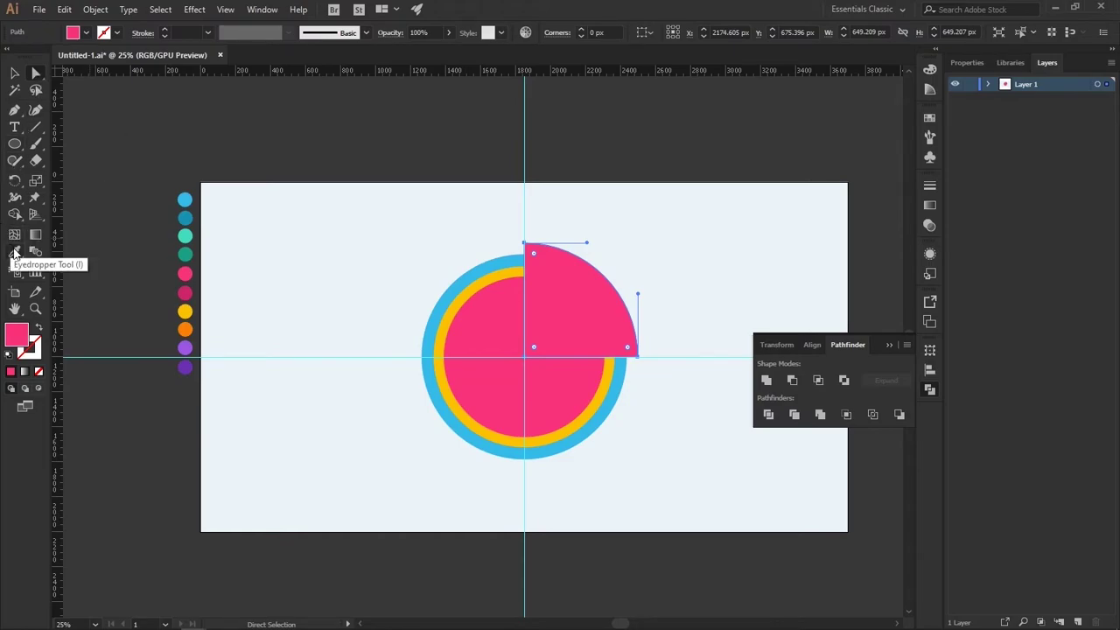
{"action": "left_click", "coordinate": [14, 251]}
{"action": "left_click", "coordinate": [184, 235]}
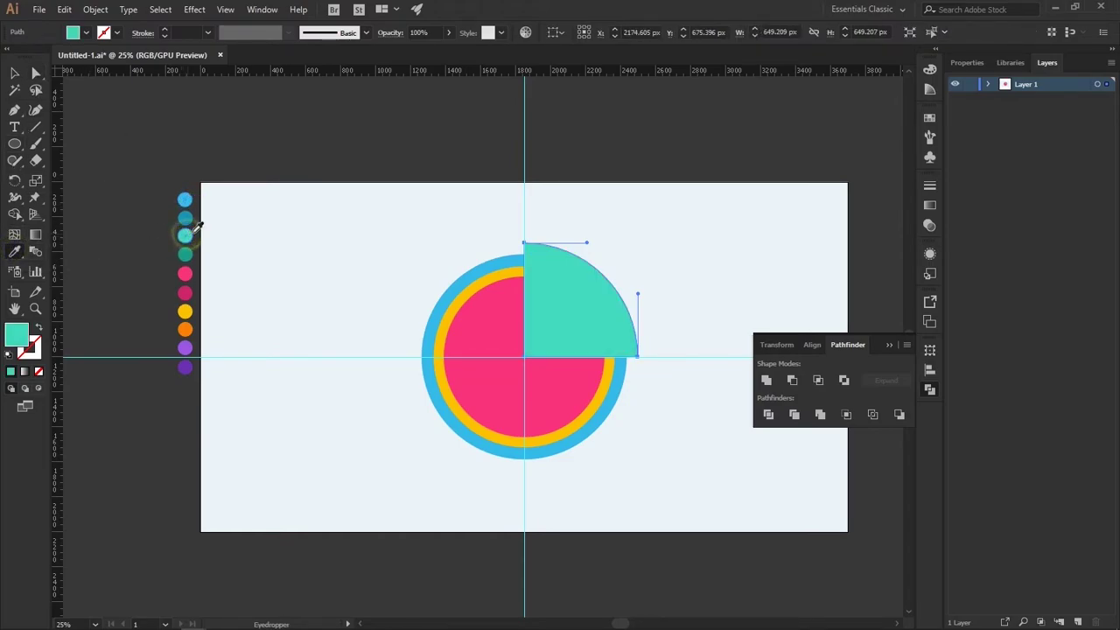
{"action": "left_click", "coordinate": [15, 73]}
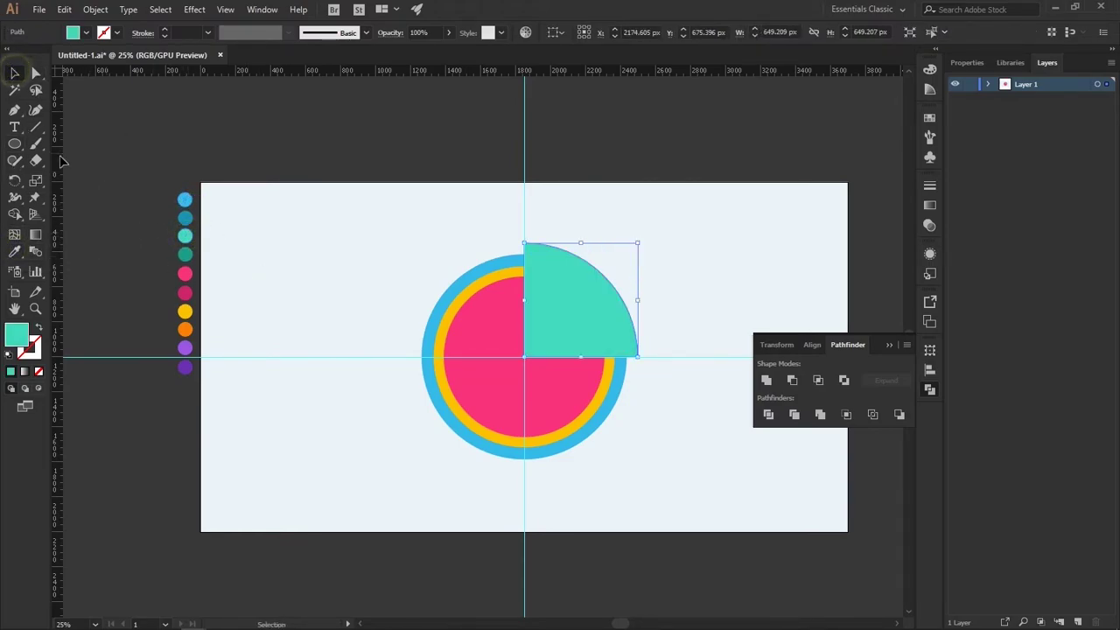
{"action": "left_click", "coordinate": [126, 215]}
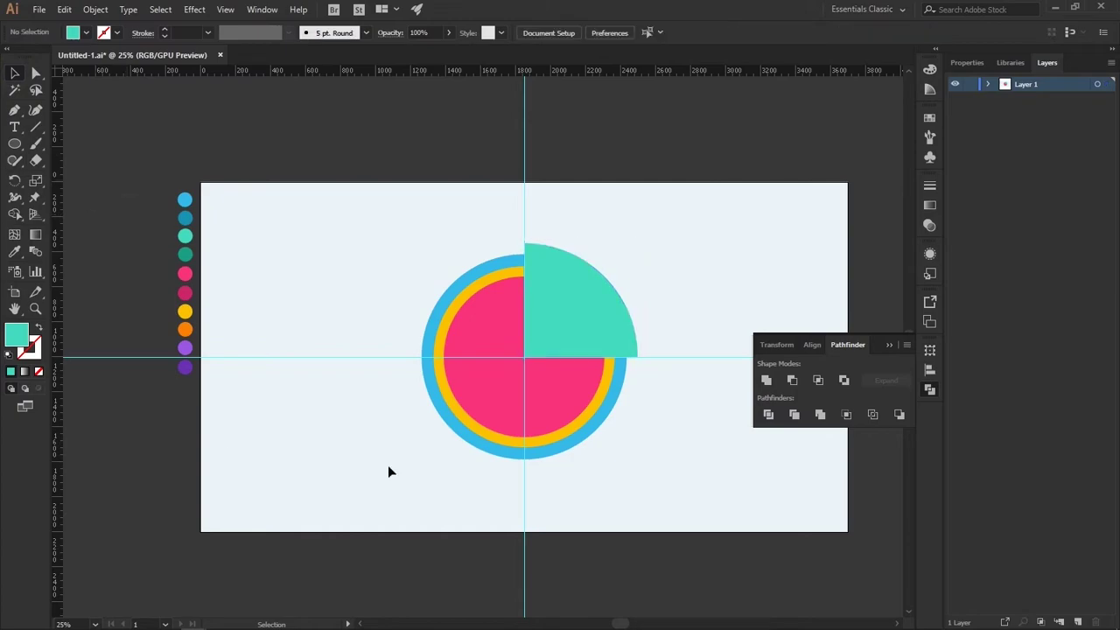
Trim the blue circle to the upper-left quarter using a Pen triangle and Pathfinder Intersect.
{"action": "left_click", "coordinate": [461, 287]}
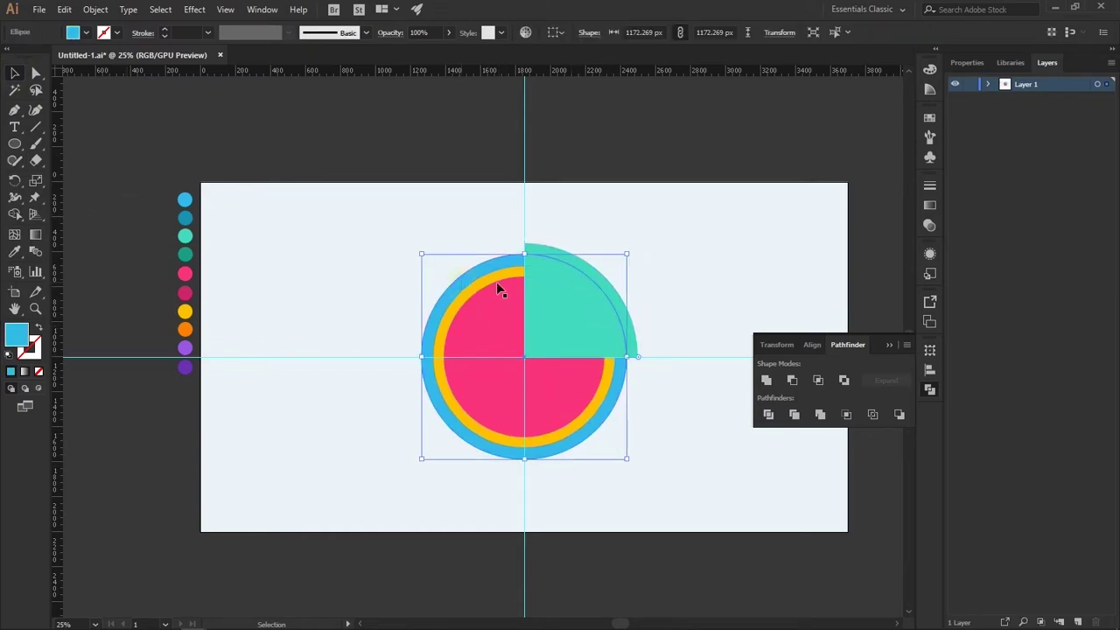
{"action": "left_click", "coordinate": [16, 113]}
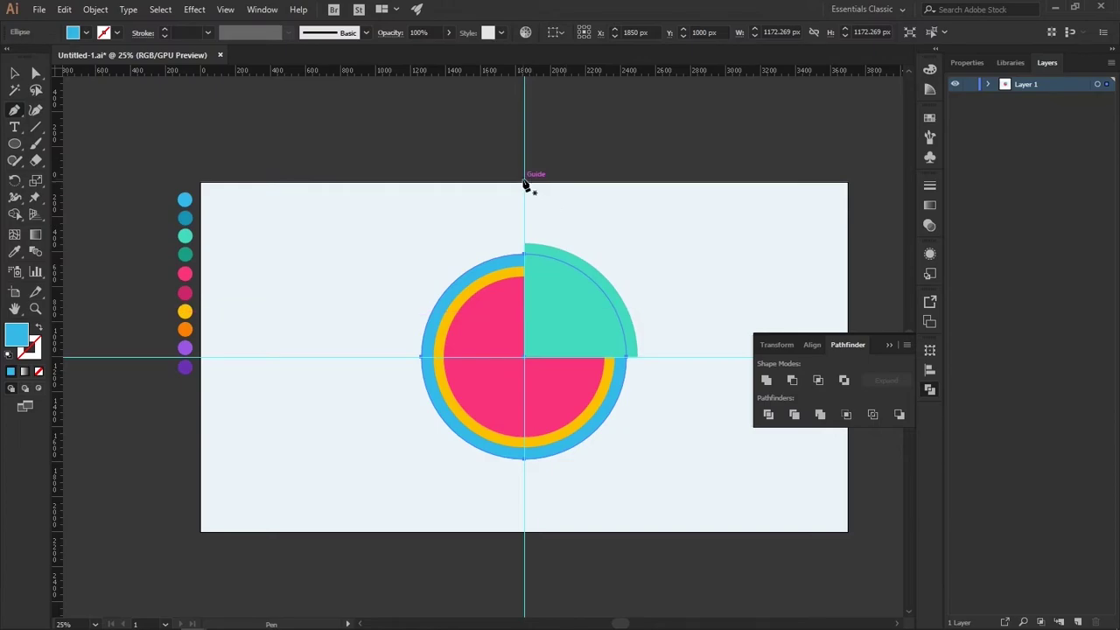
{"action": "left_click", "coordinate": [525, 183]}
{"action": "left_click", "coordinate": [524, 357]}
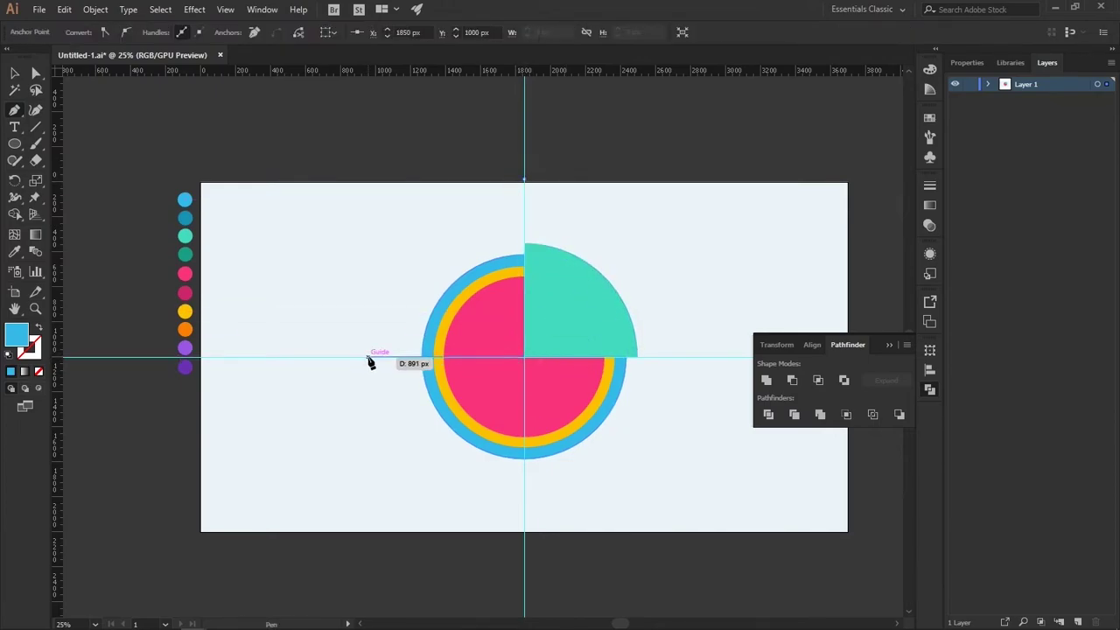
{"action": "left_click", "coordinate": [369, 357]}
{"action": "left_click", "coordinate": [524, 183]}
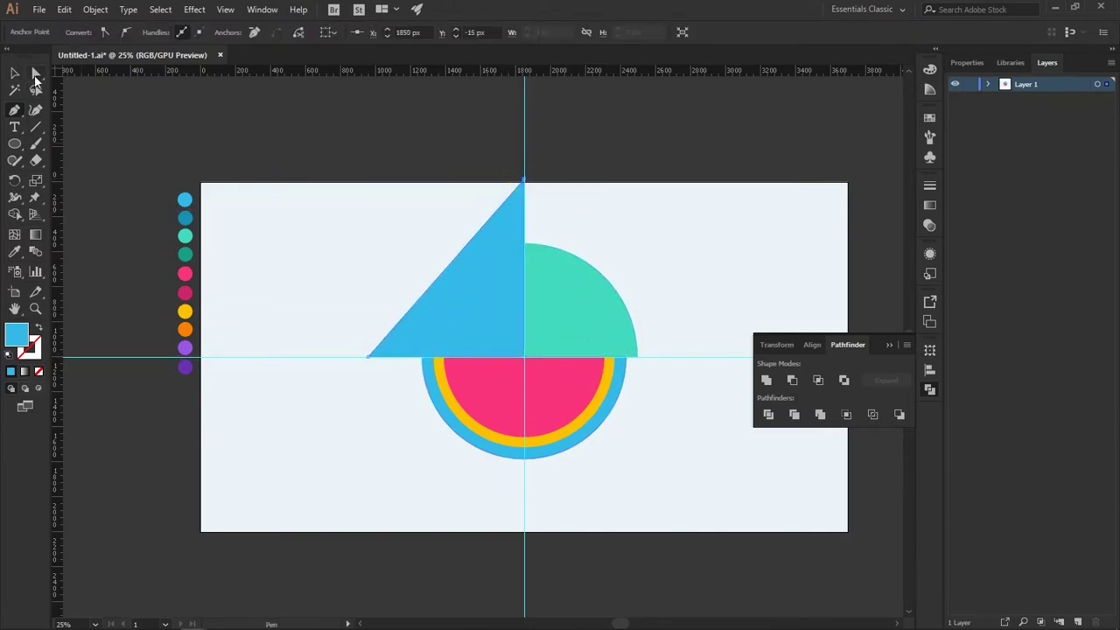
{"action": "left_click", "coordinate": [473, 450], "text": "ctrl+shift"}
{"action": "left_click", "coordinate": [818, 380]}
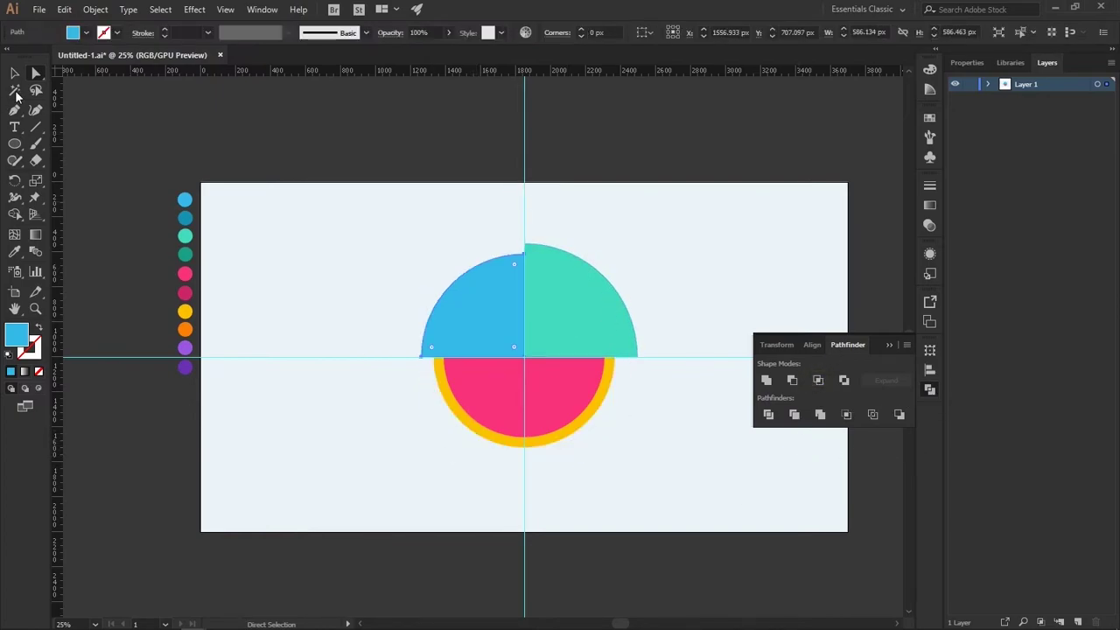
Draw a Pen triangle over the lower-left quadrant with the yellow circle selected.
{"action": "left_click", "coordinate": [14, 72]}
{"action": "left_click", "coordinate": [513, 445]}
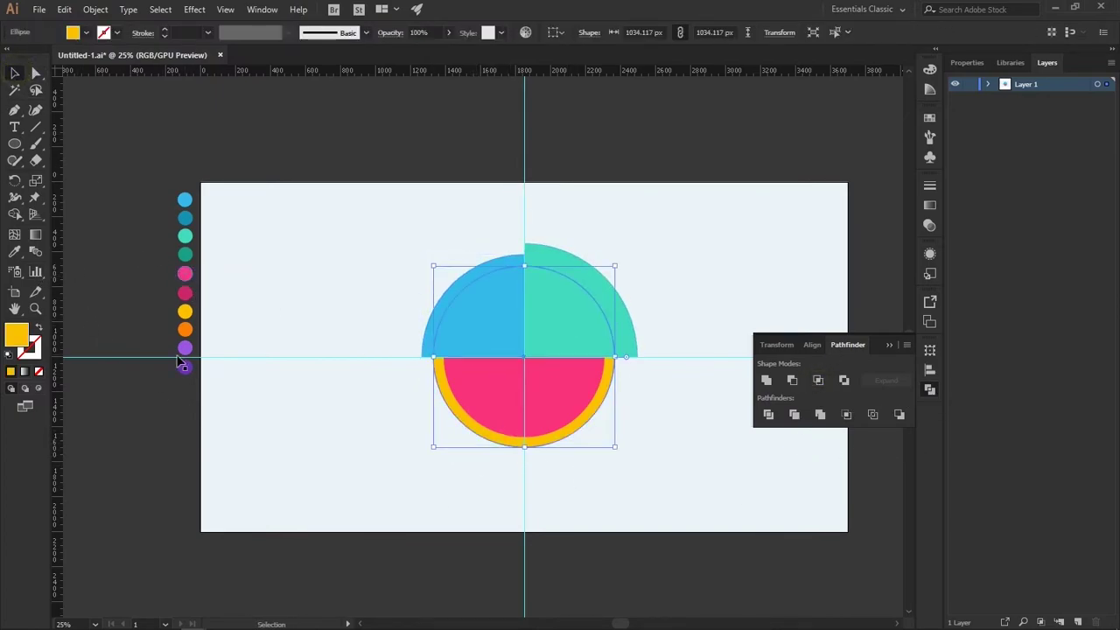
{"action": "left_click", "coordinate": [15, 110]}
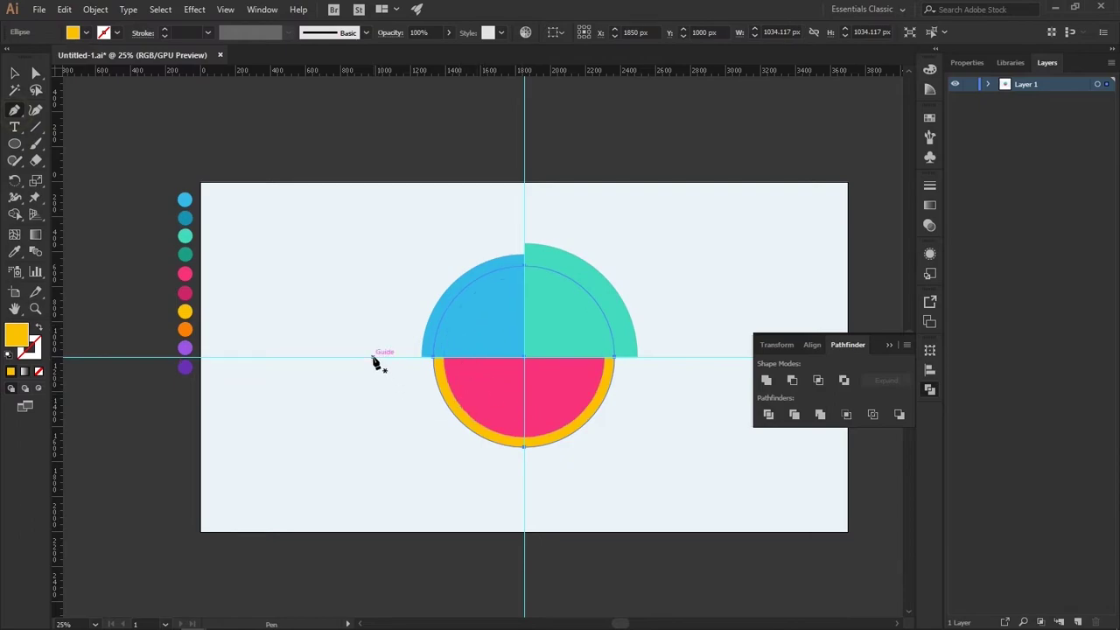
{"action": "left_click", "coordinate": [372, 357]}
{"action": "left_click", "coordinate": [525, 357]}
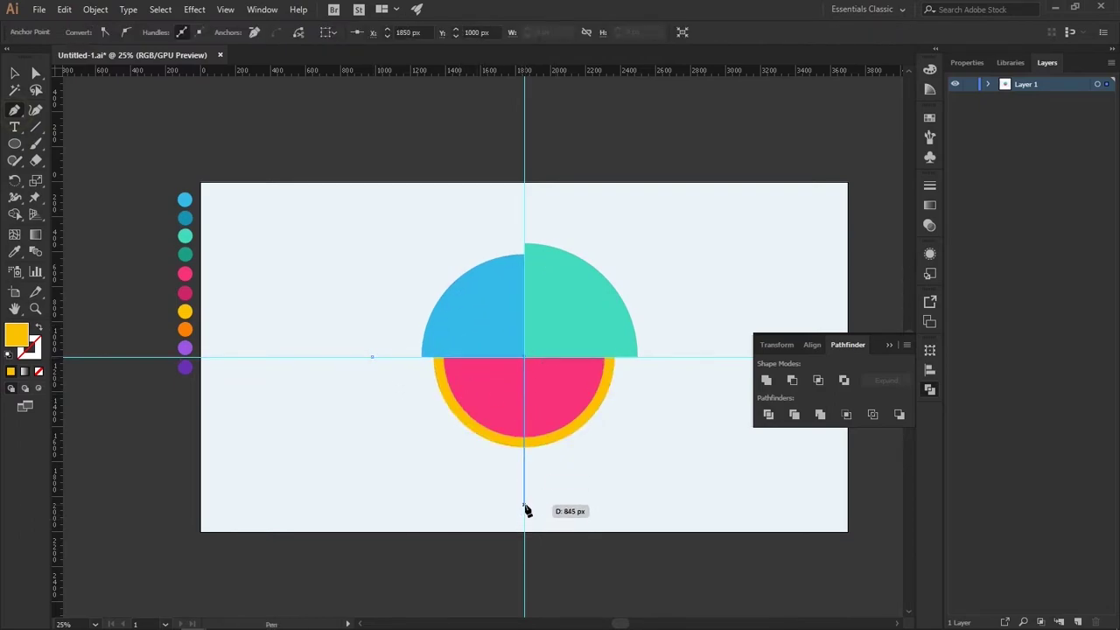
{"action": "left_click", "coordinate": [525, 508]}
{"action": "left_click", "coordinate": [373, 357]}
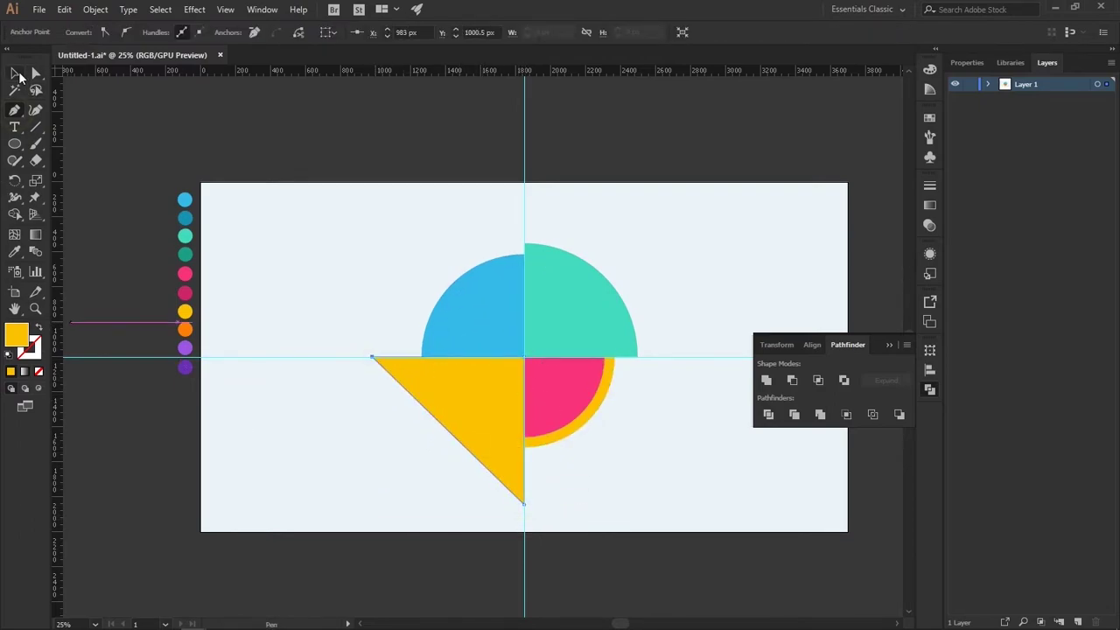
Intersect the triangle with the yellow circle to form the lower-left yellow quarter.
{"action": "left_click", "coordinate": [16, 73]}
{"action": "left_click", "coordinate": [562, 433], "text": "shift"}
{"action": "left_click", "coordinate": [818, 380]}
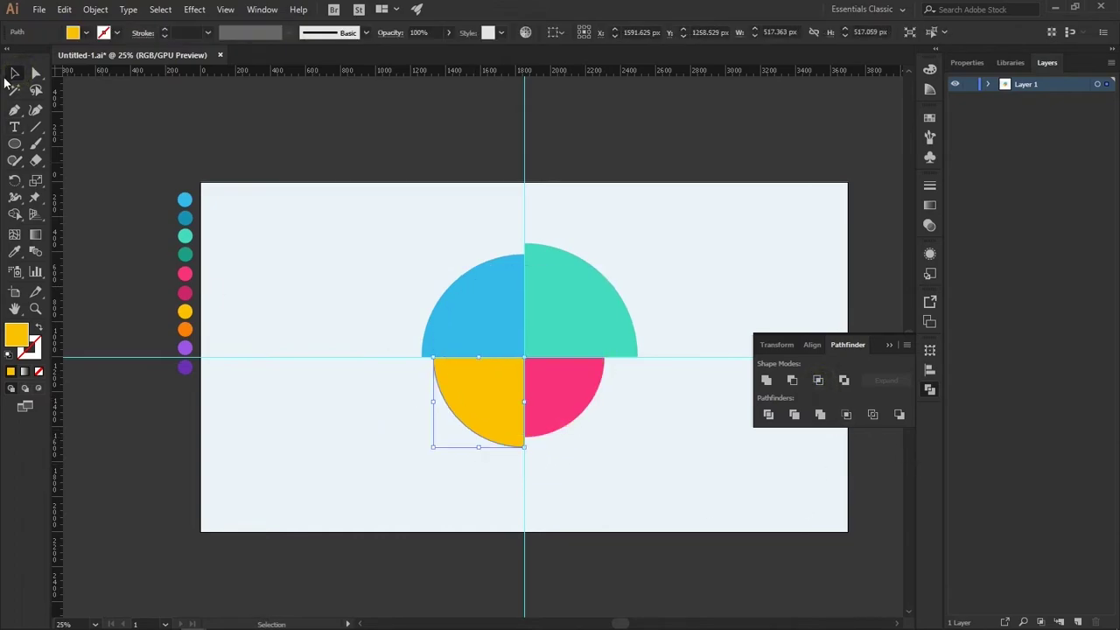
{"action": "left_click", "coordinate": [565, 405]}
{"action": "left_click", "coordinate": [674, 464]}
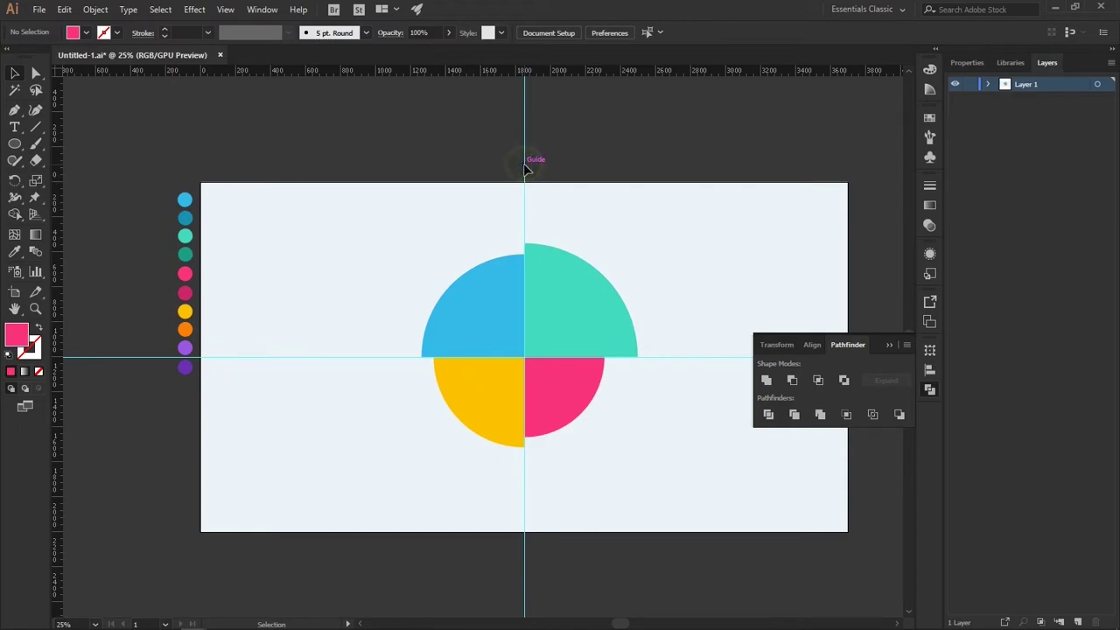
Delete the vertical and horizontal centre guides, then zoom and pan to show the whole artboard.
{"action": "left_click_drag", "start_coordinate": [524, 168], "coordinate": [479, 169]}
{"action": "left_click", "coordinate": [481, 149]}
{"action": "key", "text": "Delete"}
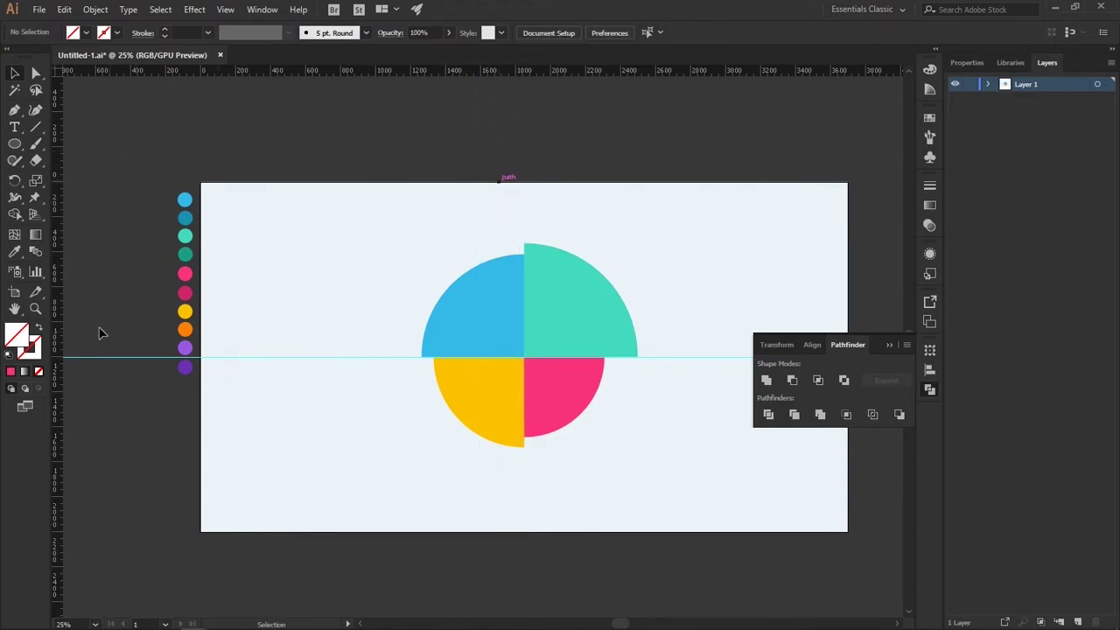
{"action": "left_click", "coordinate": [110, 357]}
{"action": "key", "text": "Delete"}
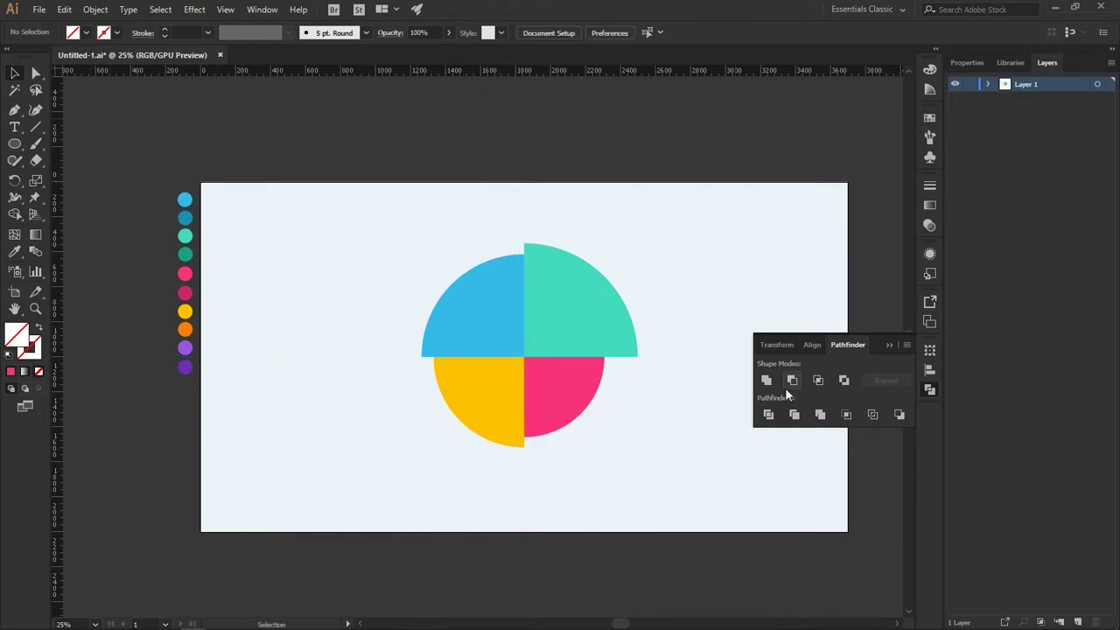
{"action": "key", "text": "ctrl+plus"}
{"action": "key", "text": "ctrl+plus"}
{"action": "key", "text": "ctrl+minus"}
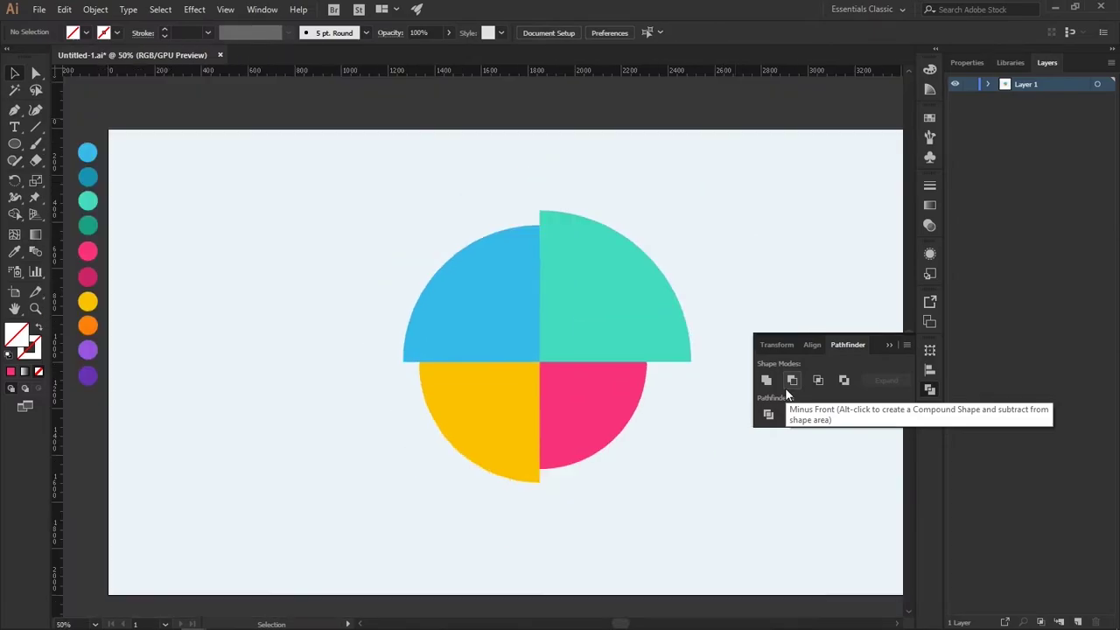
{"action": "key", "text": "ctrl+plus"}
{"action": "key", "text": "ctrl+plus"}
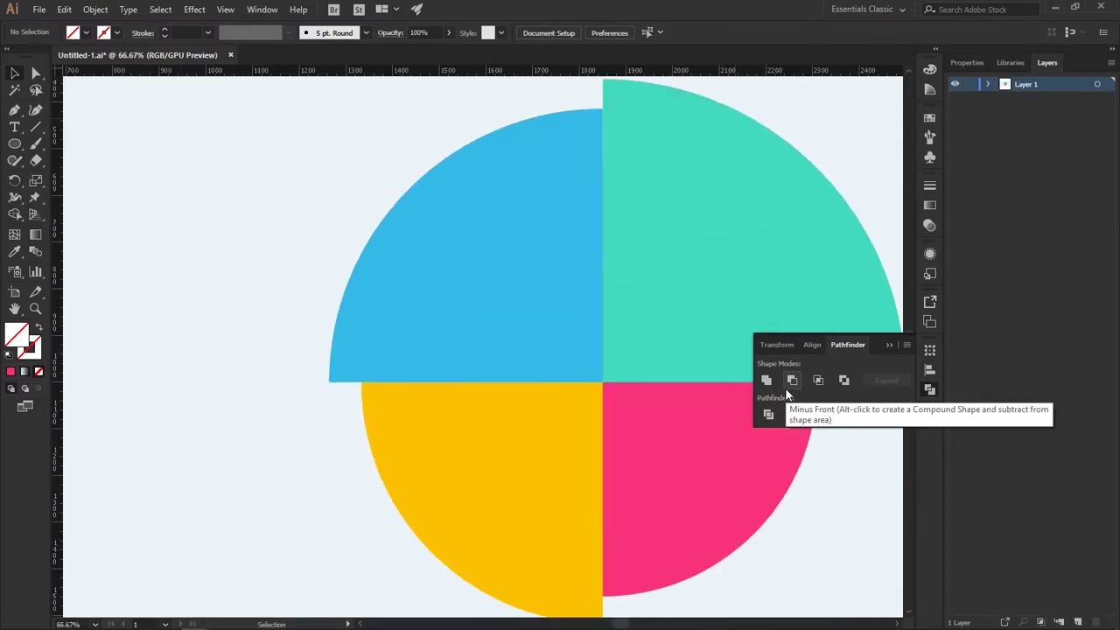
{"action": "key", "text": "ctrl+minus"}
{"action": "key", "text": "ctrl+minus"}
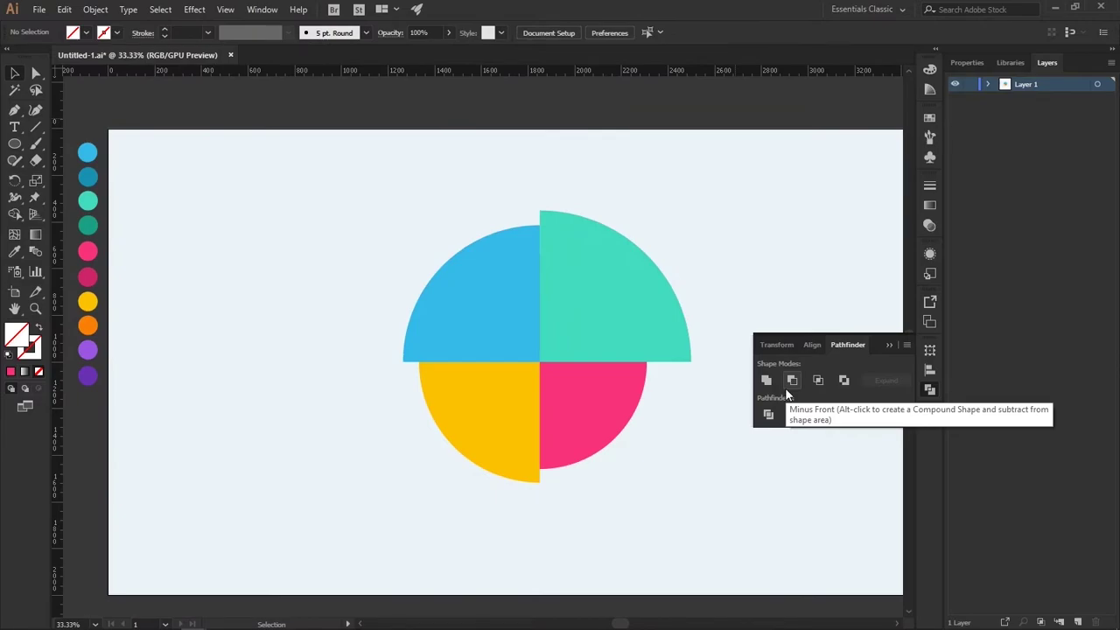
{"action": "left_click_drag", "start_coordinate": [703, 526], "coordinate": [635, 514]}
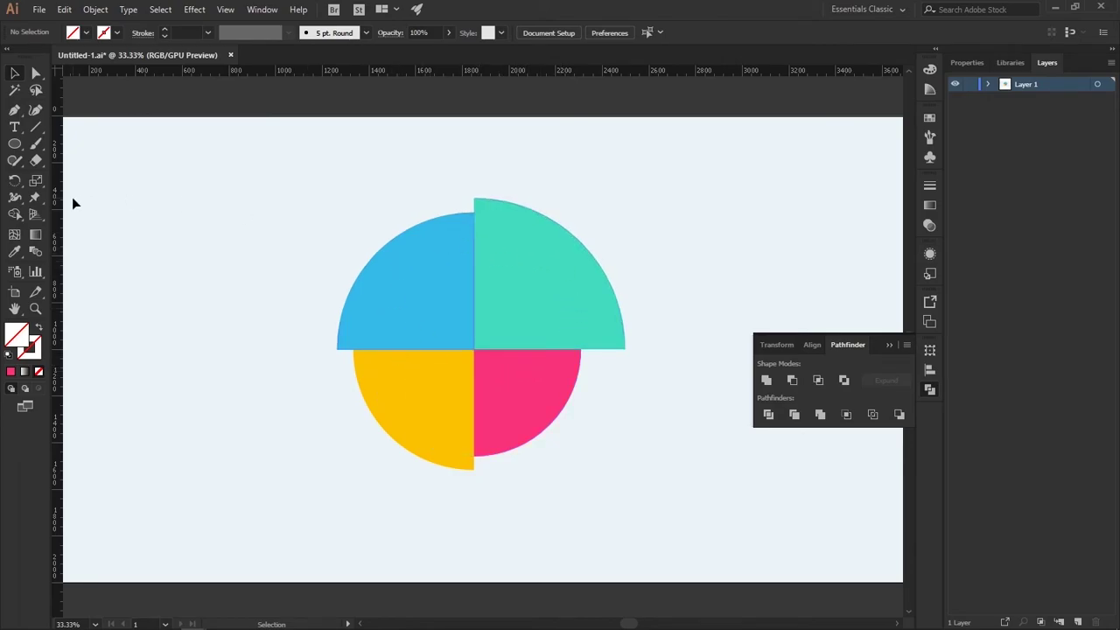
Draw a 558.418 px circle centred where the quarters meet and fill it pink.
{"action": "left_click", "coordinate": [14, 144]}
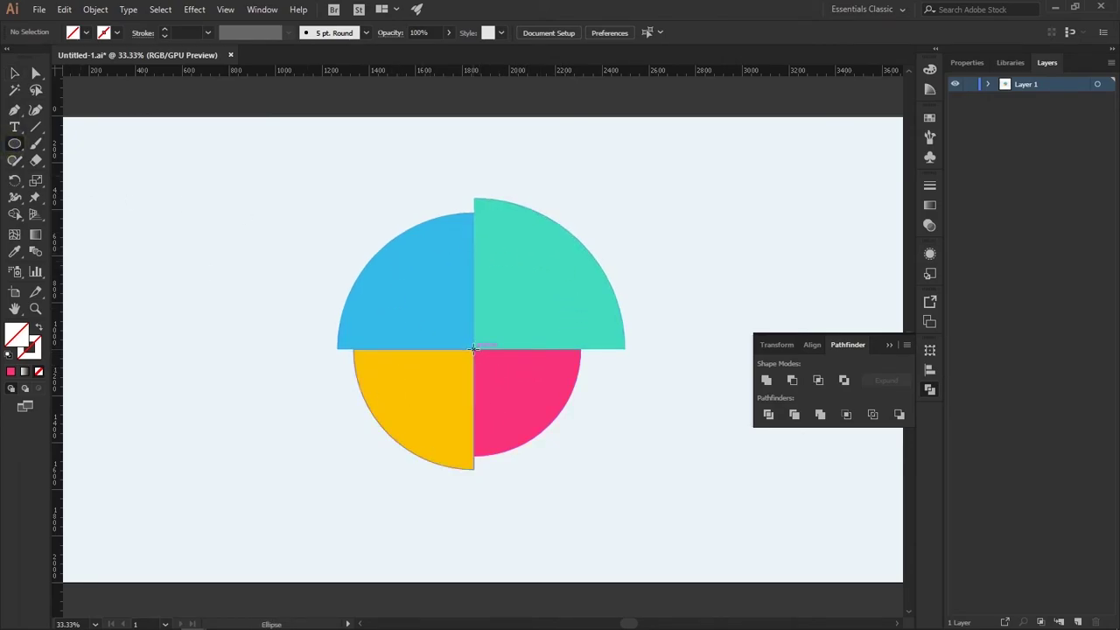
{"action": "left_click_drag", "start_coordinate": [474, 348], "coordinate": [510, 283]}
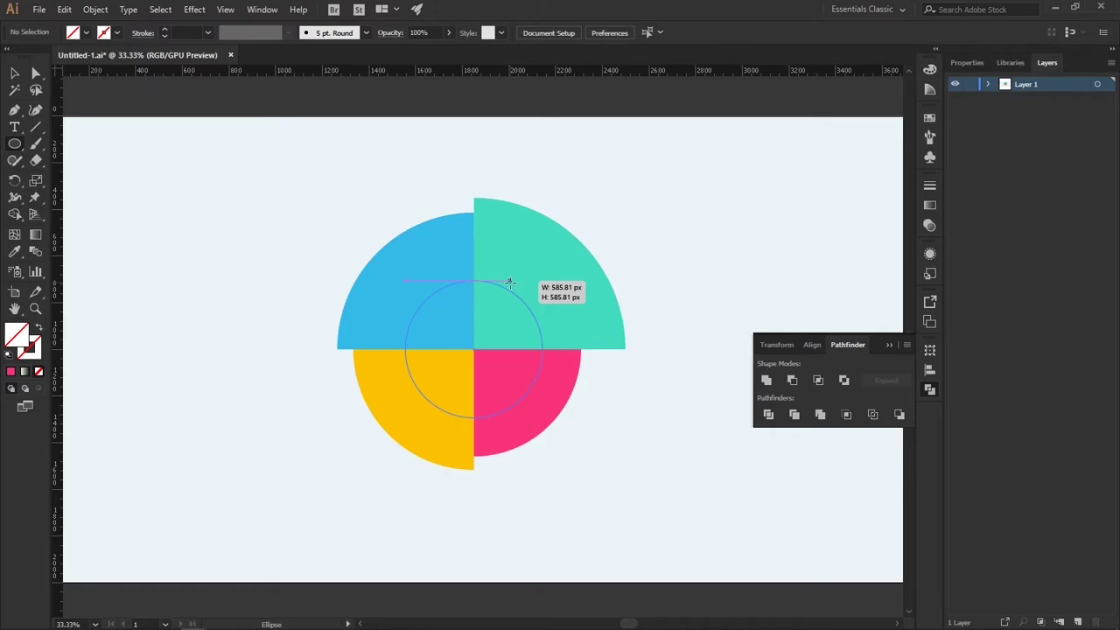
{"action": "left_click_drag", "start_coordinate": [511, 283], "coordinate": [512, 285]}
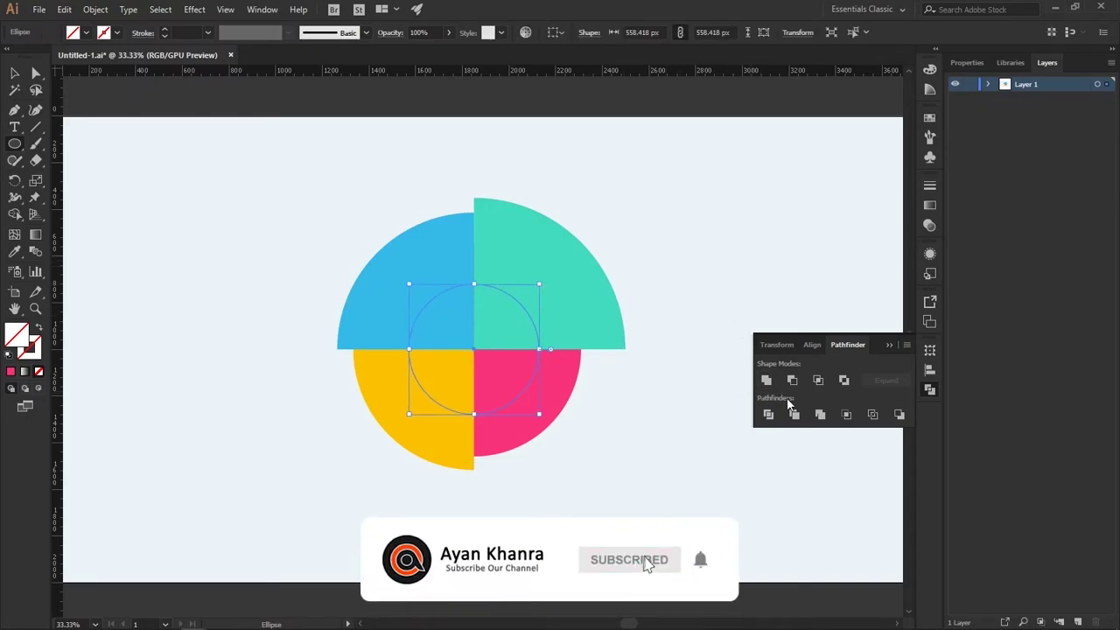
{"action": "key", "text": "v"}
{"action": "left_click", "coordinate": [10, 374]}
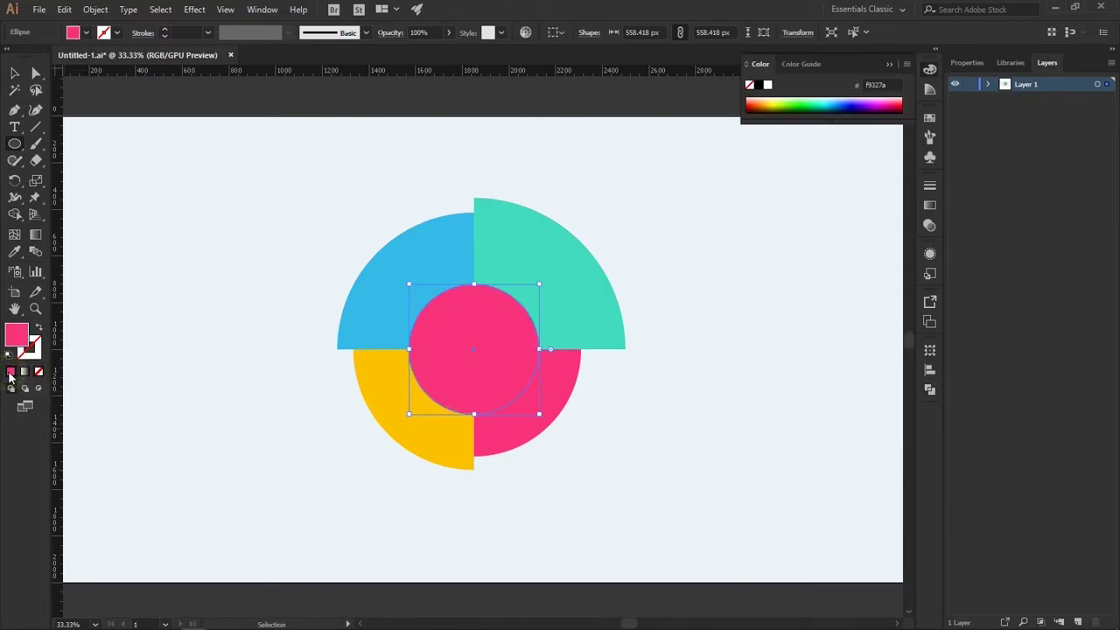
{"action": "left_click_drag", "start_coordinate": [180, 420], "coordinate": [307, 444]}
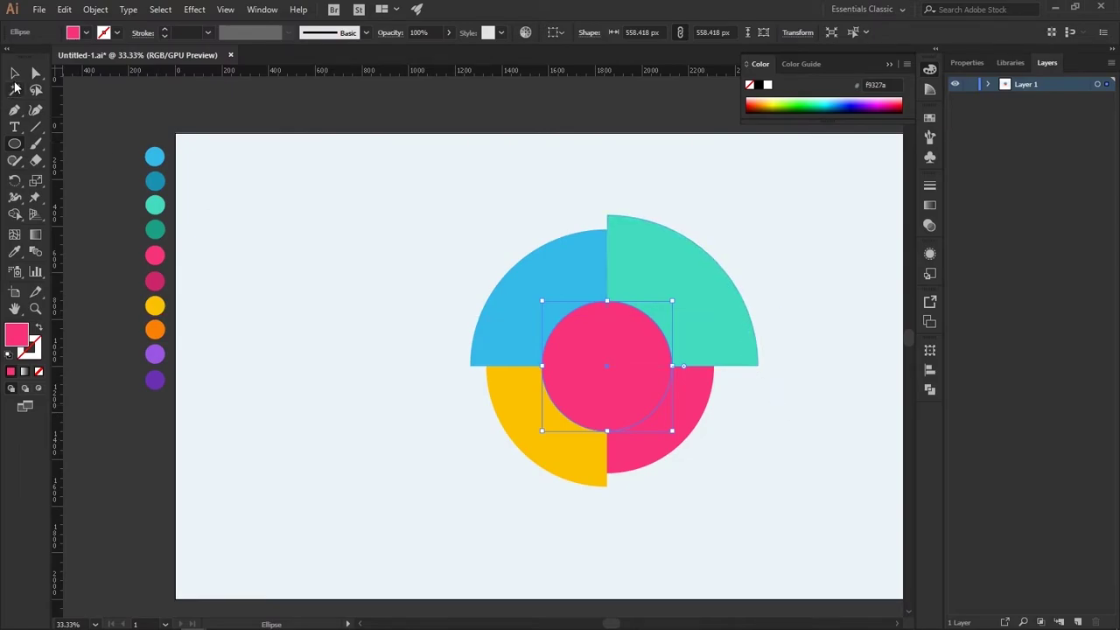
Divide the four wedges and pink centre circle along every overlap, then ungroup the pieces.
{"action": "left_click", "coordinate": [14, 72]}
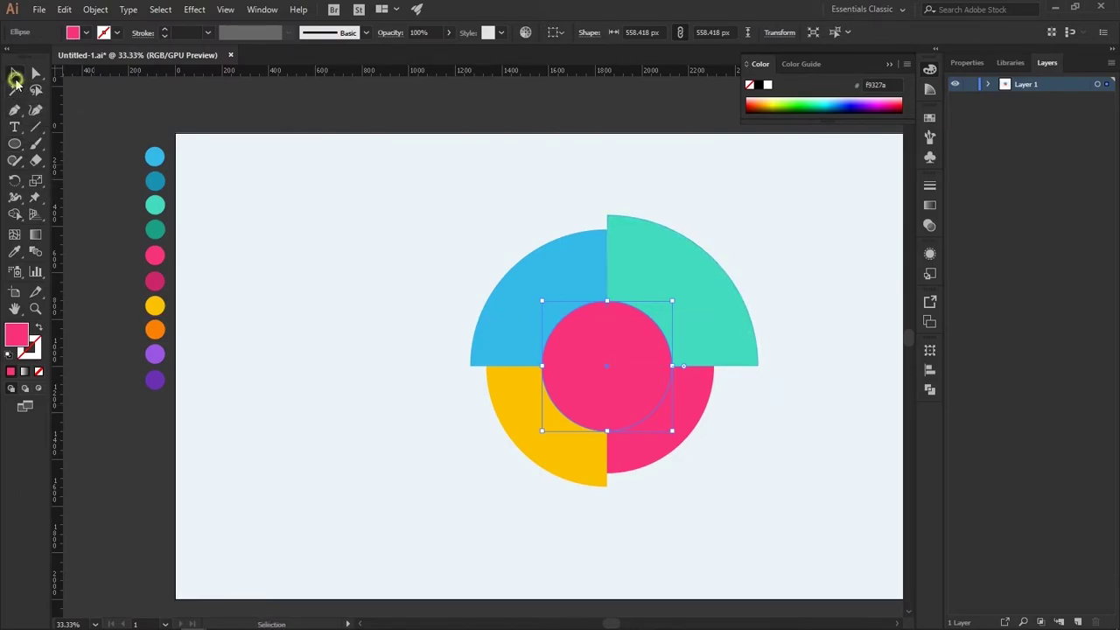
{"action": "mouse_move", "coordinate": [382, 171]}
{"action": "left_mouse_down"}
{"action": "mouse_move", "coordinate": [830, 541]}
{"action": "mouse_move", "coordinate": [820, 532]}
{"action": "left_mouse_up"}
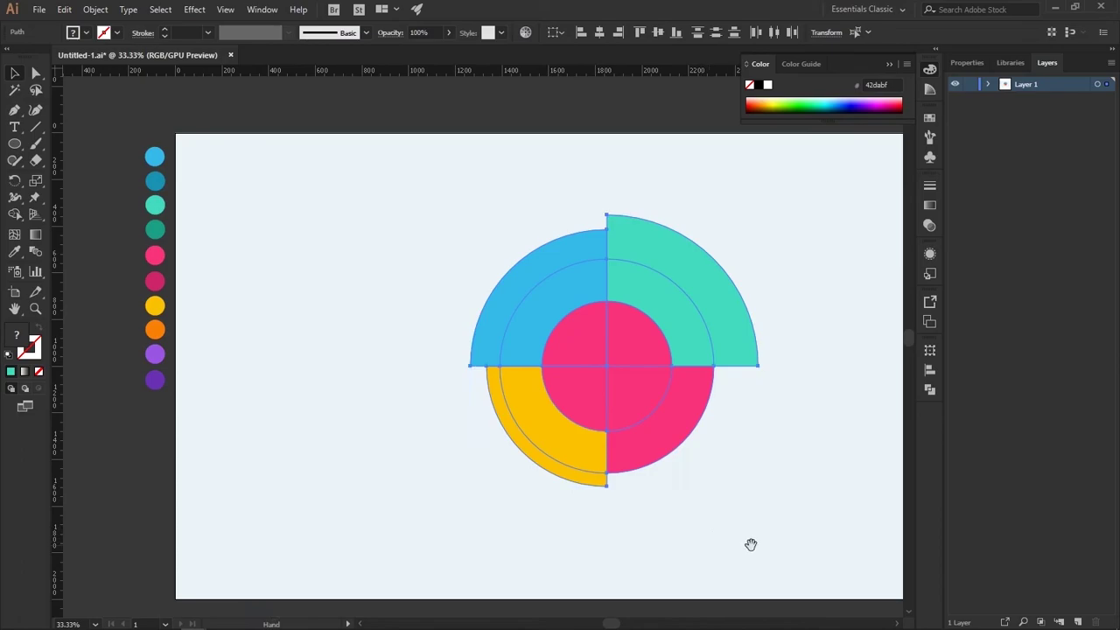
{"action": "left_click_drag", "start_coordinate": [750, 543], "coordinate": [638, 537]}
{"action": "key", "text": "v"}
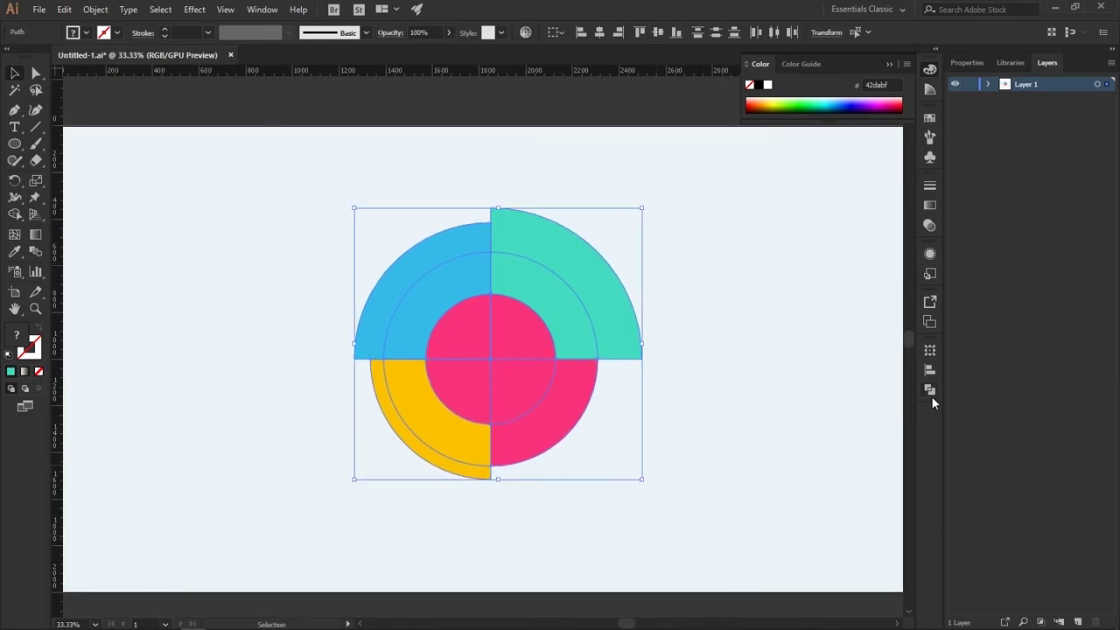
{"action": "left_click", "coordinate": [930, 391]}
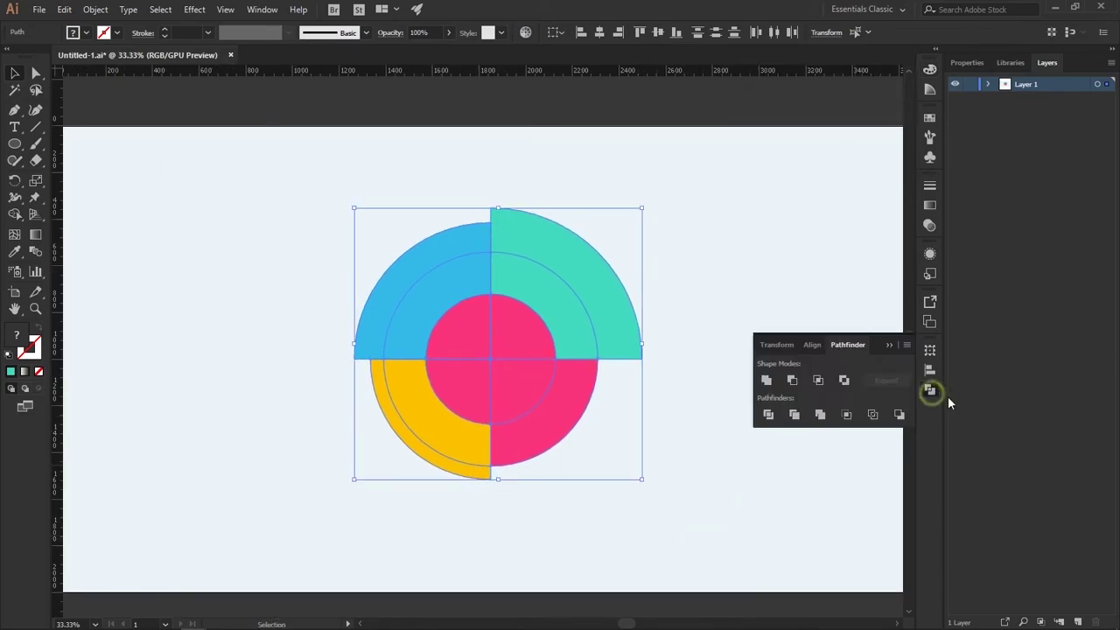
{"action": "left_click", "coordinate": [769, 415]}
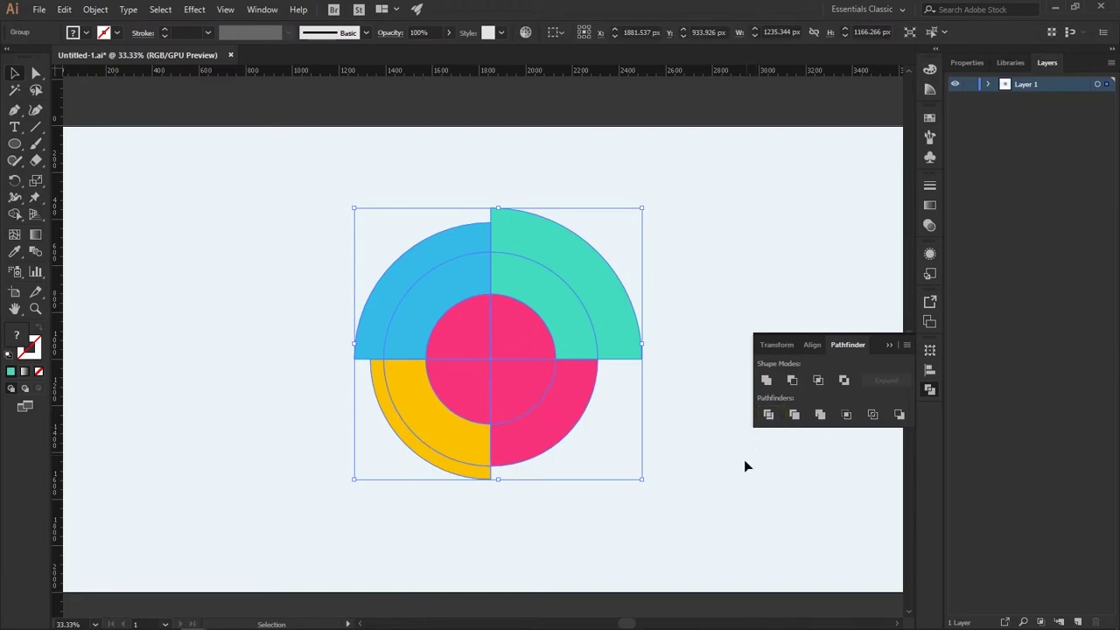
{"action": "left_click", "coordinate": [663, 462]}
{"action": "left_click", "coordinate": [474, 380]}
{"action": "right_click", "coordinate": [474, 381]}
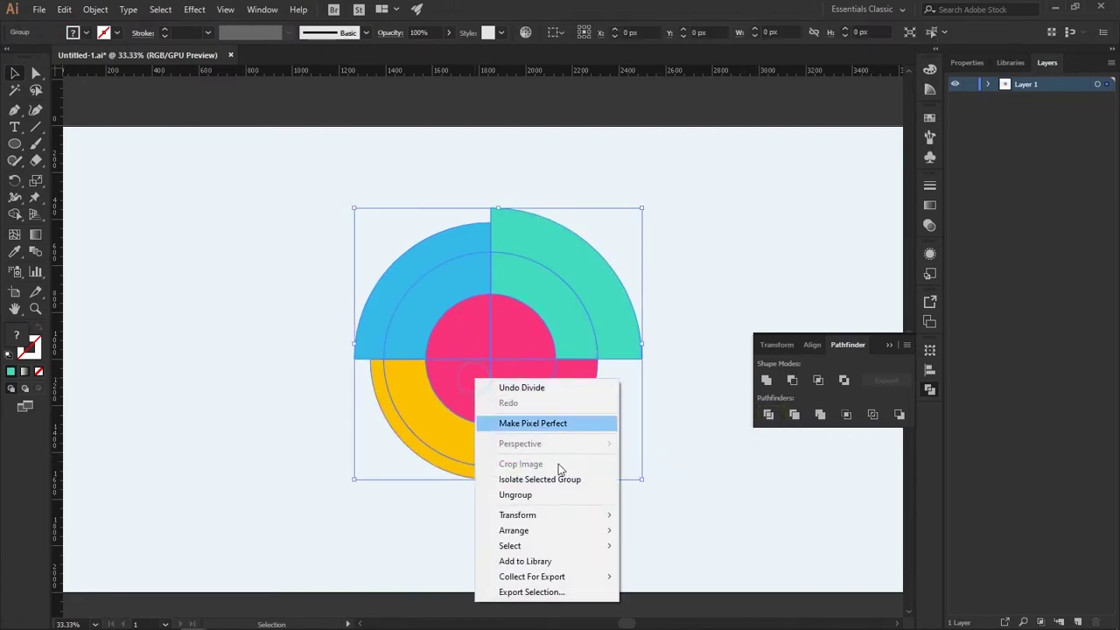
{"action": "left_click", "coordinate": [538, 495]}
{"action": "left_click", "coordinate": [709, 498]}
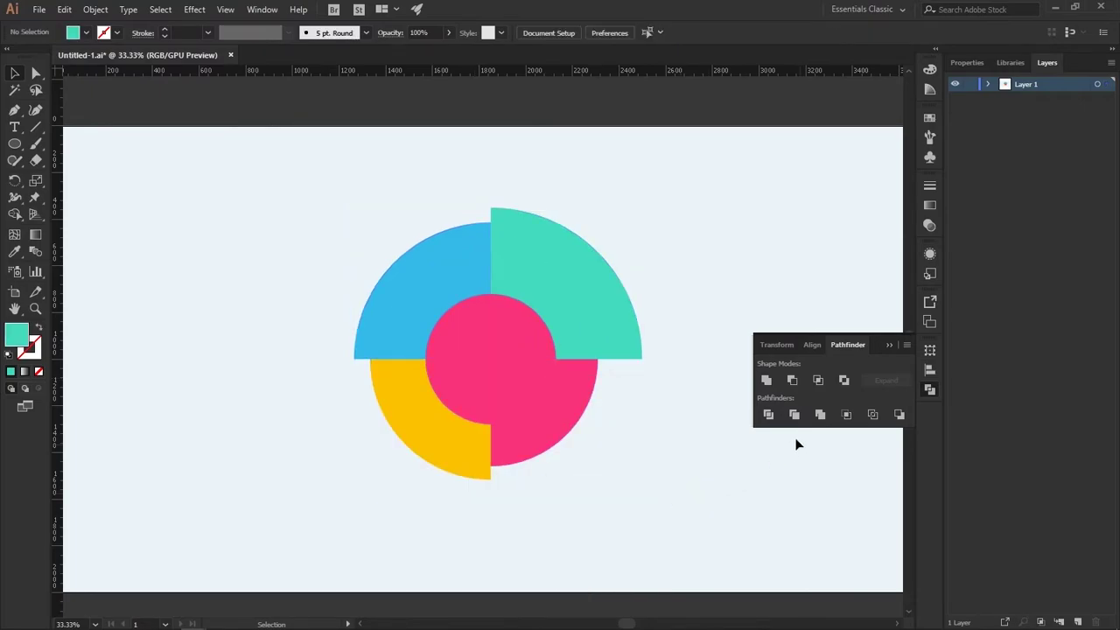
{"action": "left_click", "coordinate": [888, 346]}
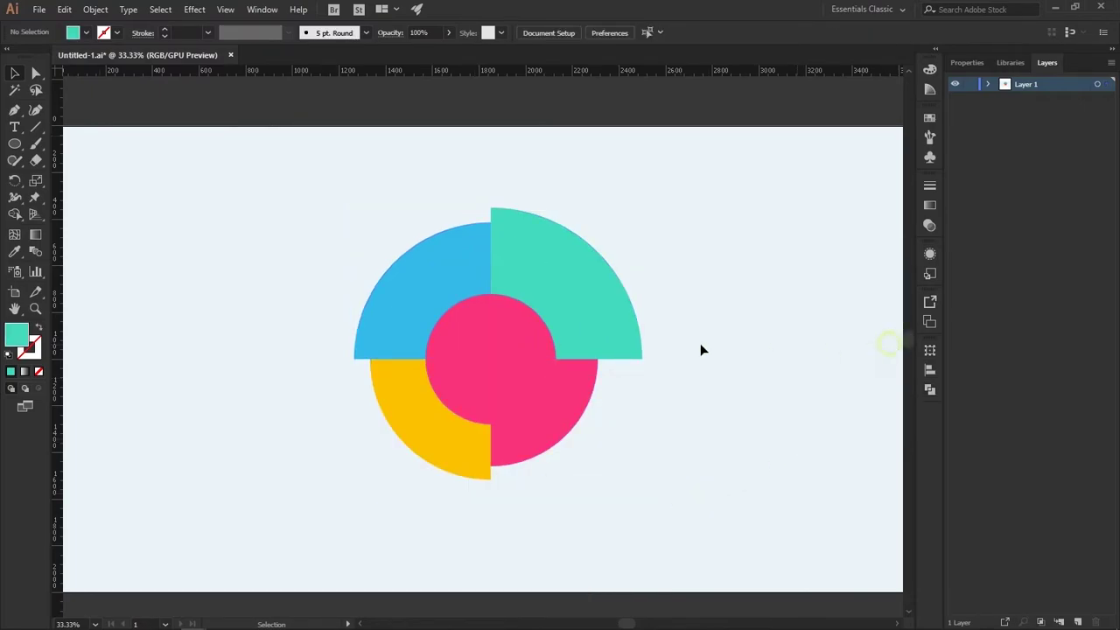
Recolour the upper-right, upper-left and lower-left inner quarters dark teal, dark blue and orange.
{"action": "left_click", "coordinate": [511, 337]}
{"action": "left_click_drag", "start_coordinate": [240, 412], "coordinate": [342, 382]}
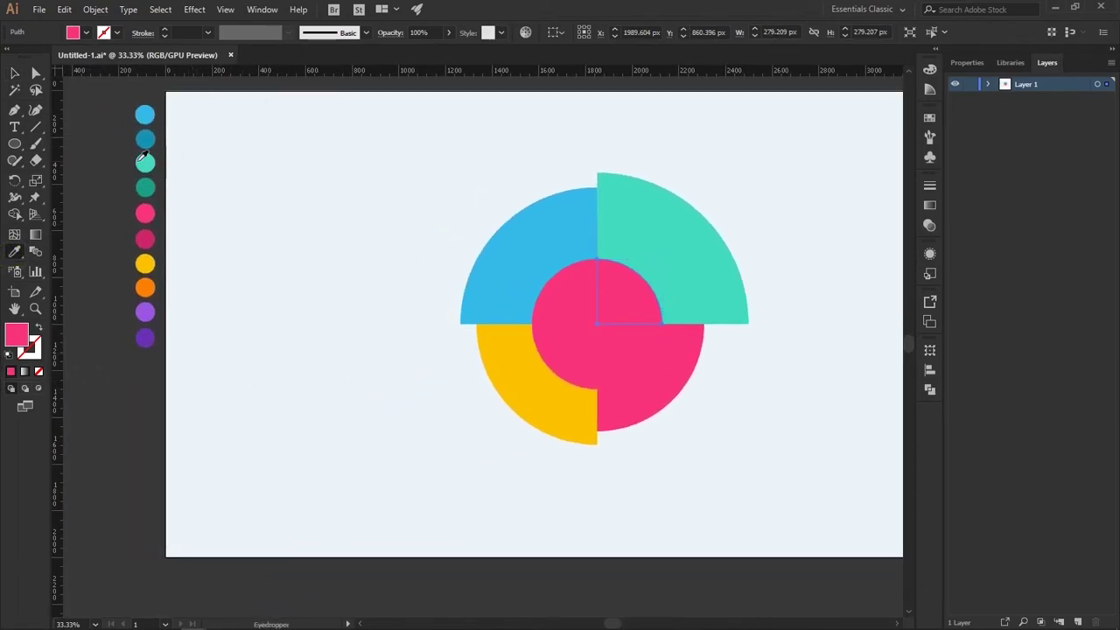
{"action": "left_click", "coordinate": [145, 187]}
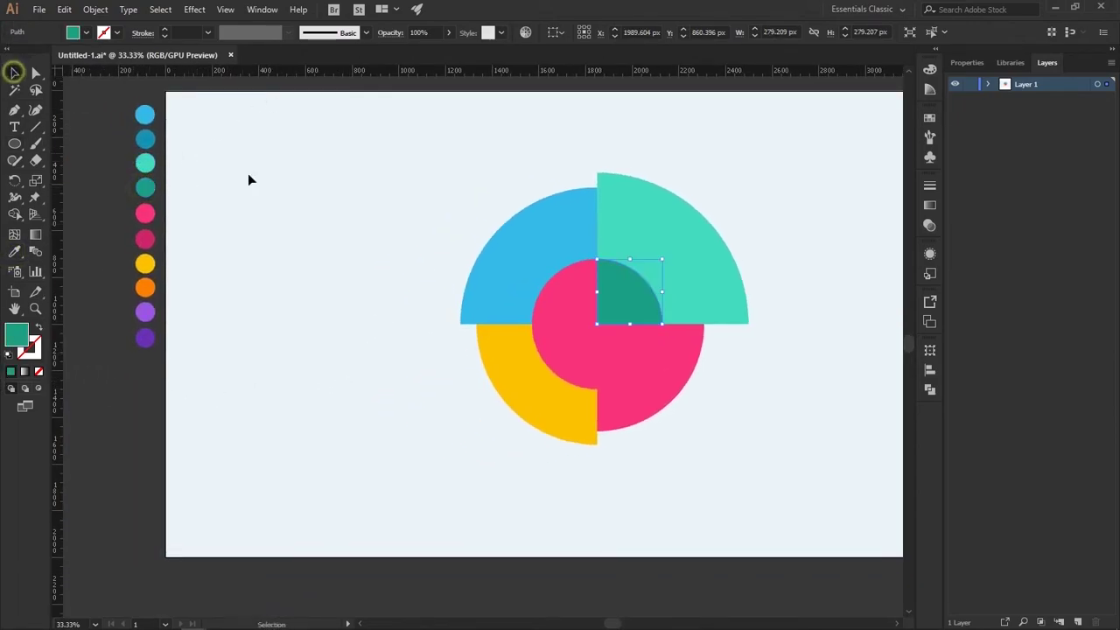
{"action": "left_click", "coordinate": [567, 293], "text": "ctrl"}
{"action": "left_click", "coordinate": [146, 139]}
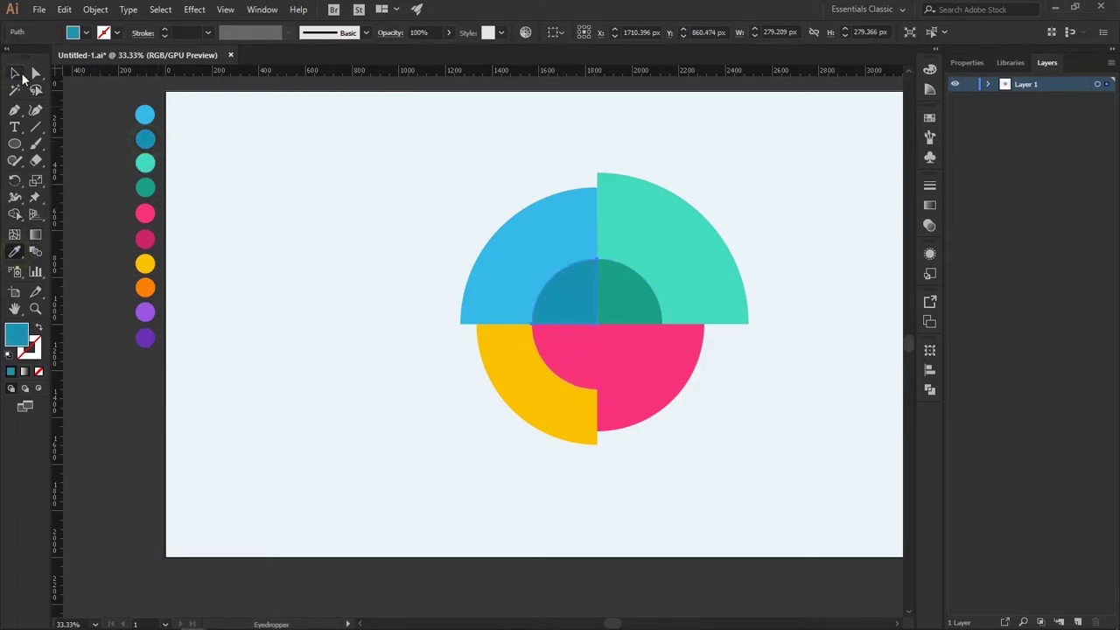
{"action": "left_click", "coordinate": [563, 350], "text": "ctrl"}
{"action": "left_click", "coordinate": [145, 284]}
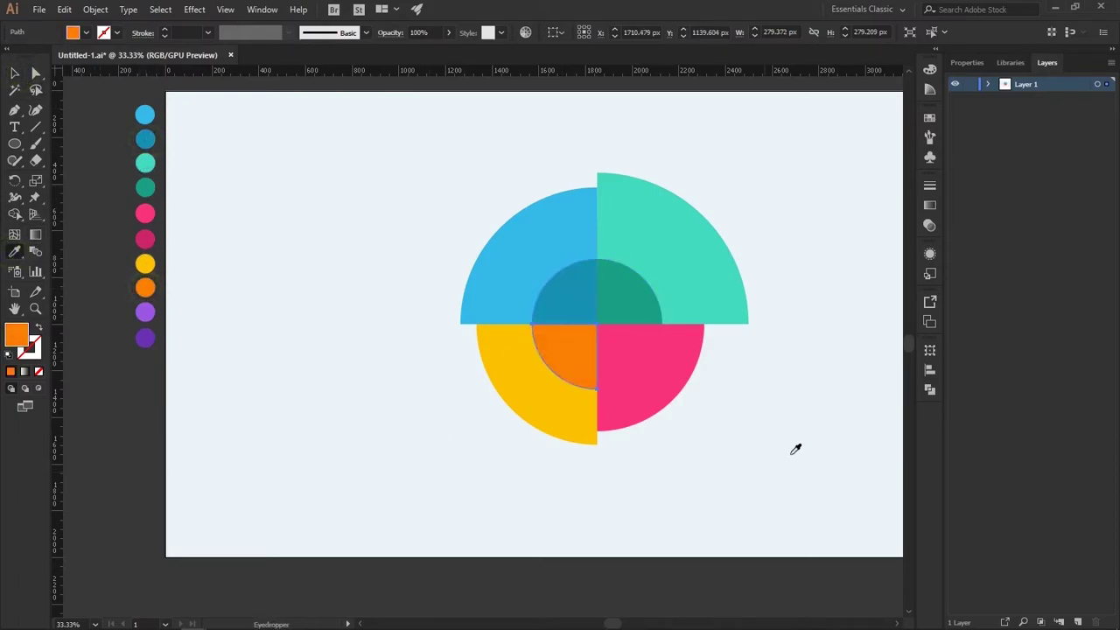
Give the lower-right inner quarter a darker pink and shift the artwork left in the window.
{"action": "left_click", "coordinate": [621, 374], "text": "ctrl"}
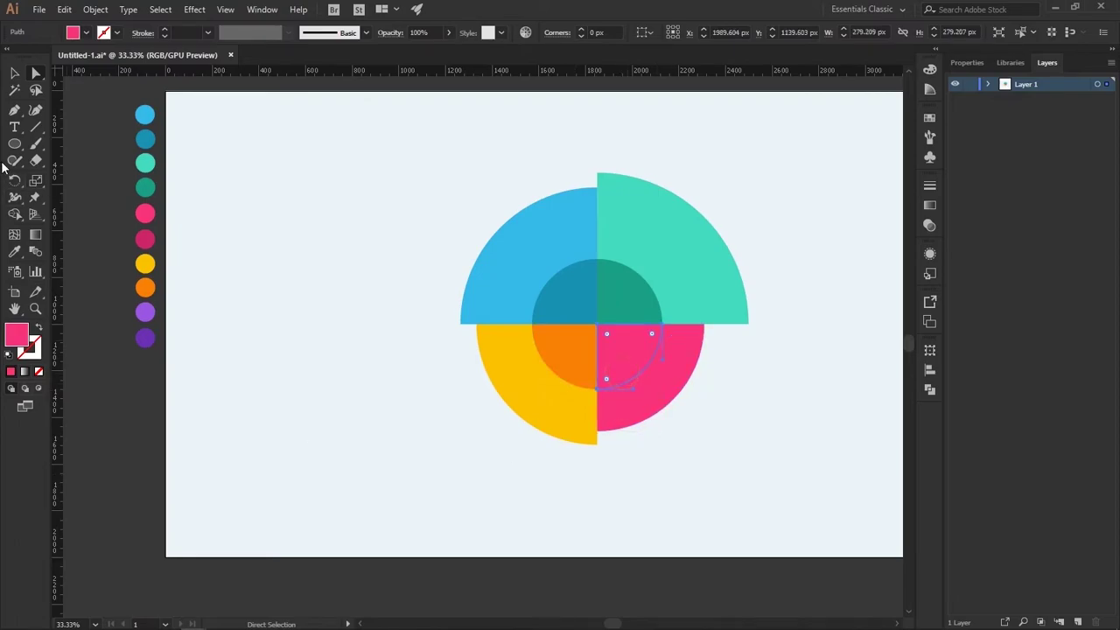
{"action": "left_click", "coordinate": [14, 252]}
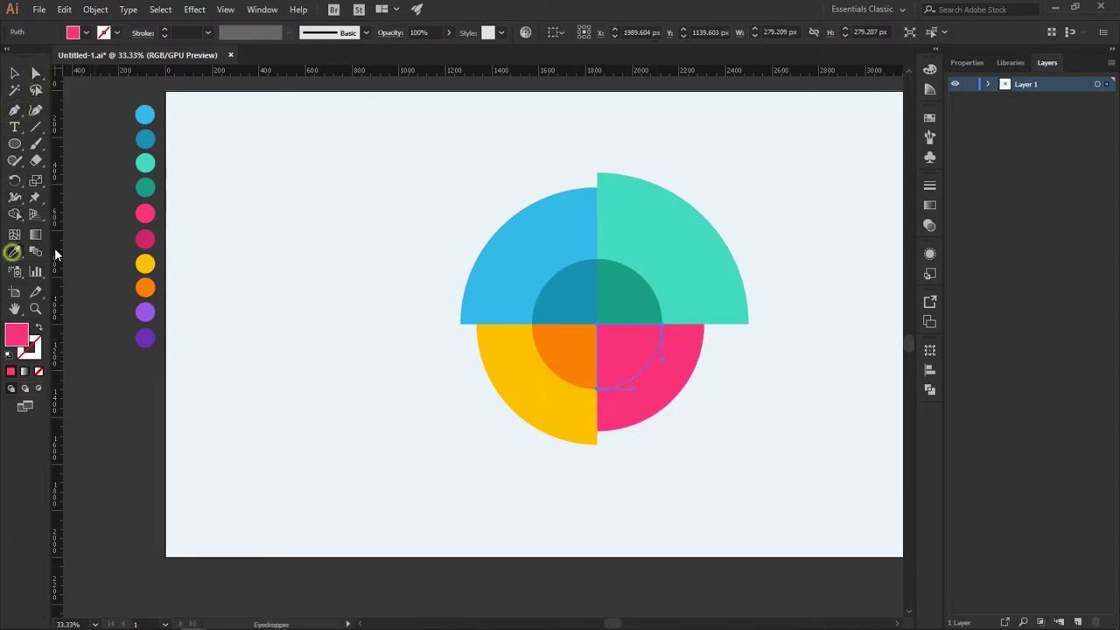
{"action": "left_click", "coordinate": [146, 238]}
{"action": "left_click", "coordinate": [14, 75]}
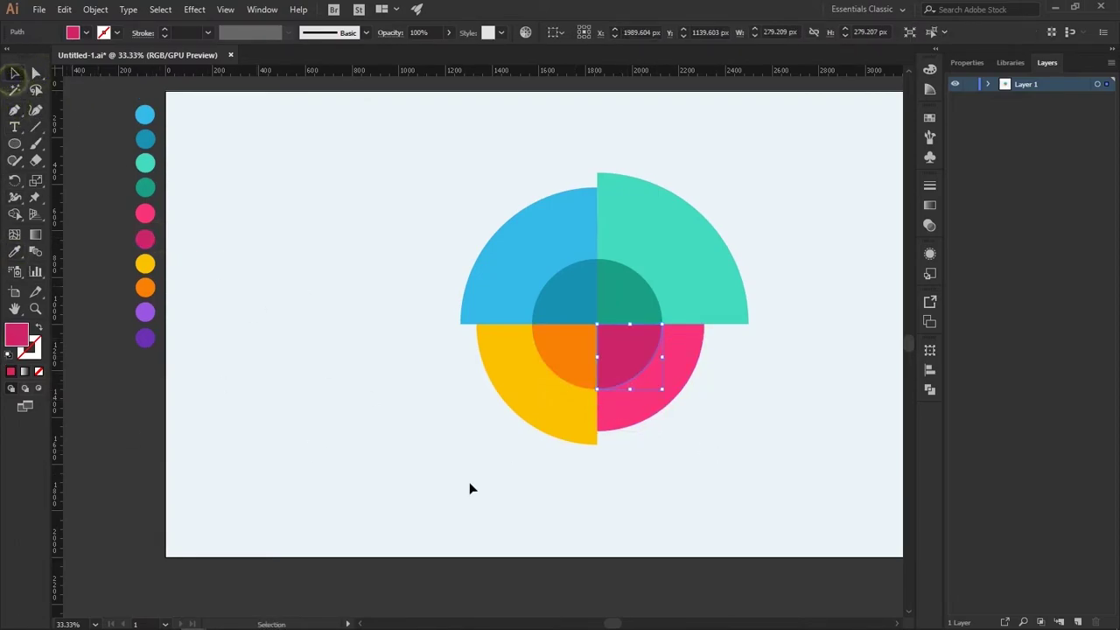
{"action": "left_click", "coordinate": [358, 471]}
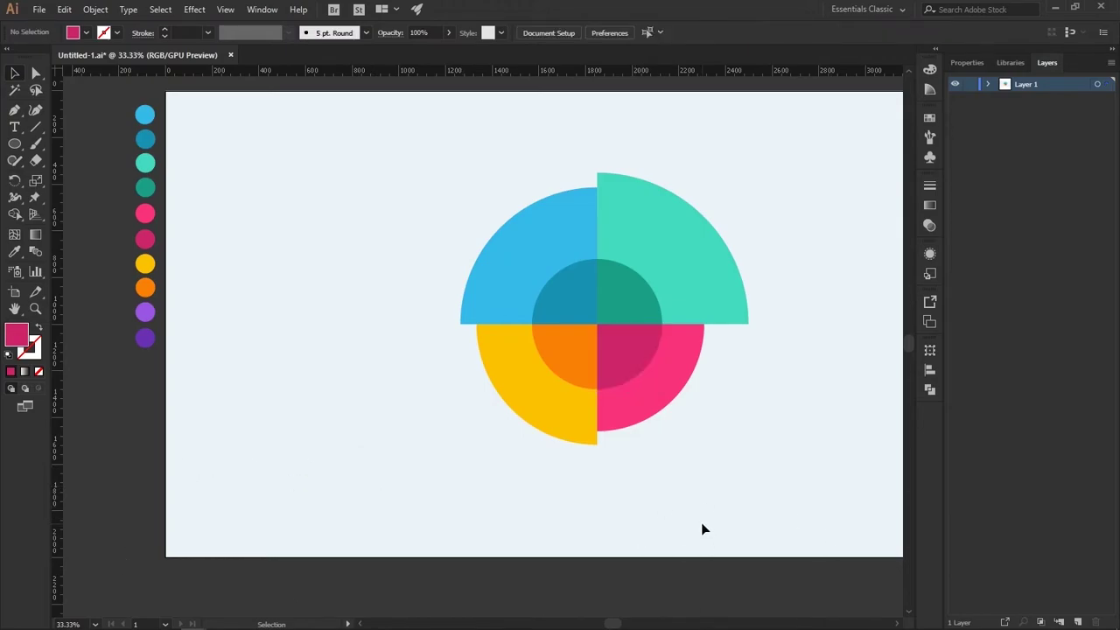
{"action": "key", "text": "space"}
{"action": "left_click_drag", "start_coordinate": [692, 457], "coordinate": [588, 484]}
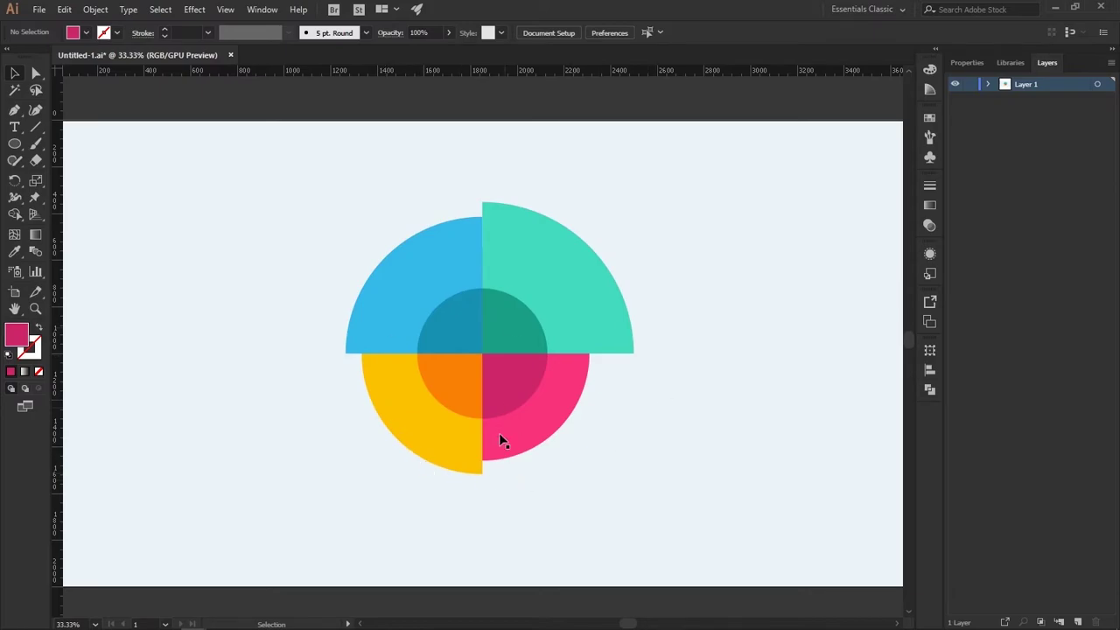
{"action": "left_click", "coordinate": [17, 144]}
Cut a donut hole with a background-coloured centre circle, then zoom to 50%.
{"action": "left_click_drag", "start_coordinate": [481, 350], "coordinate": [500, 311]}
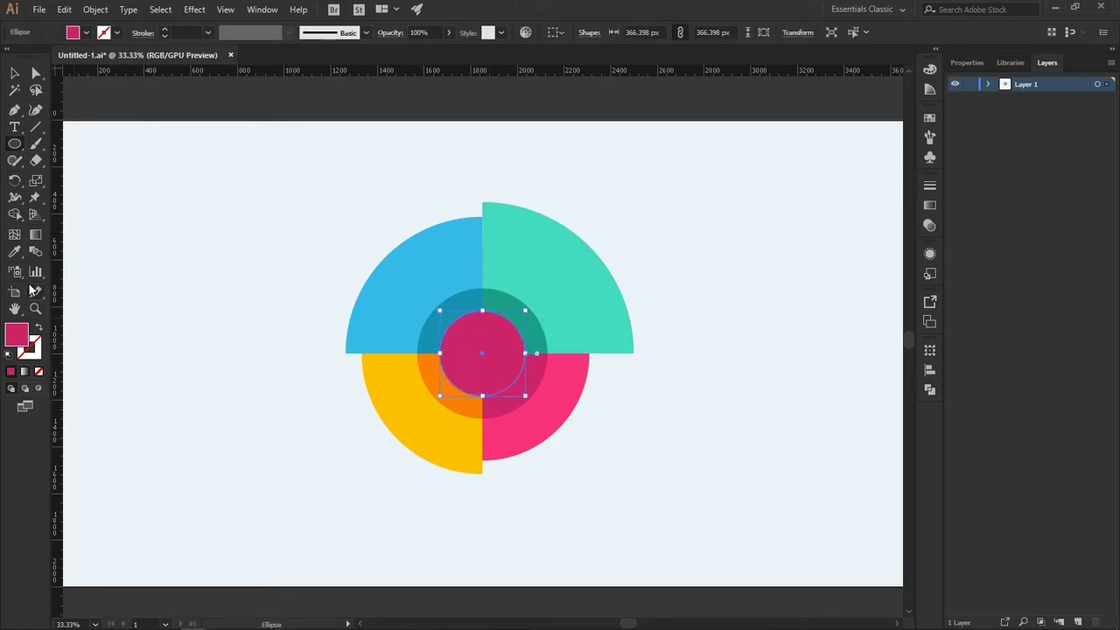
{"action": "left_click", "coordinate": [15, 252]}
{"action": "left_click", "coordinate": [180, 283]}
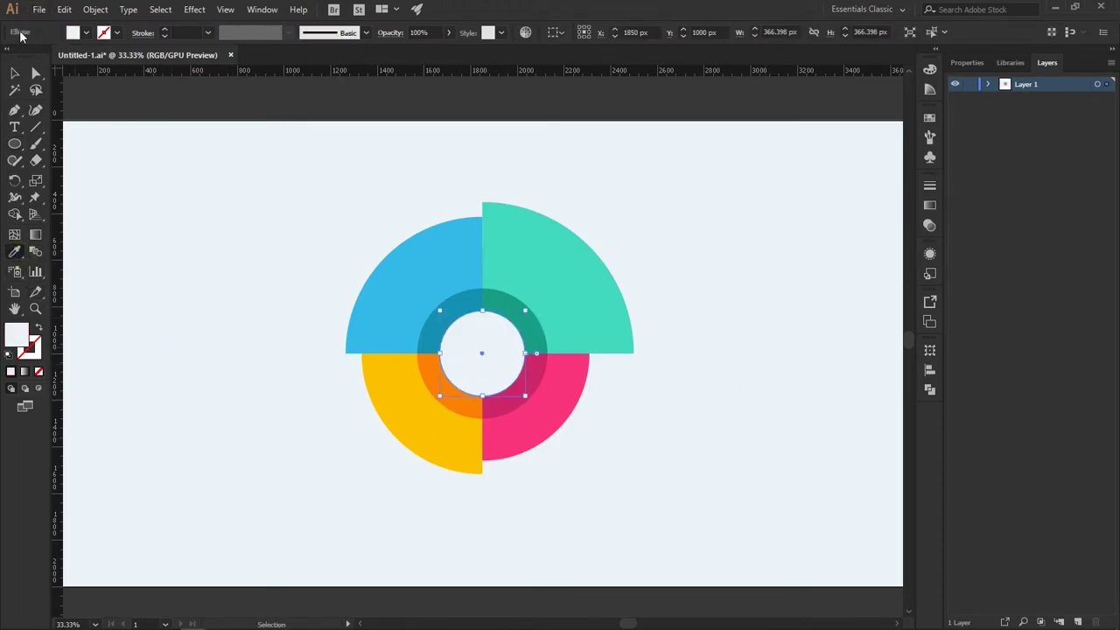
{"action": "left_click", "coordinate": [12, 70]}
{"action": "left_click", "coordinate": [150, 166]}
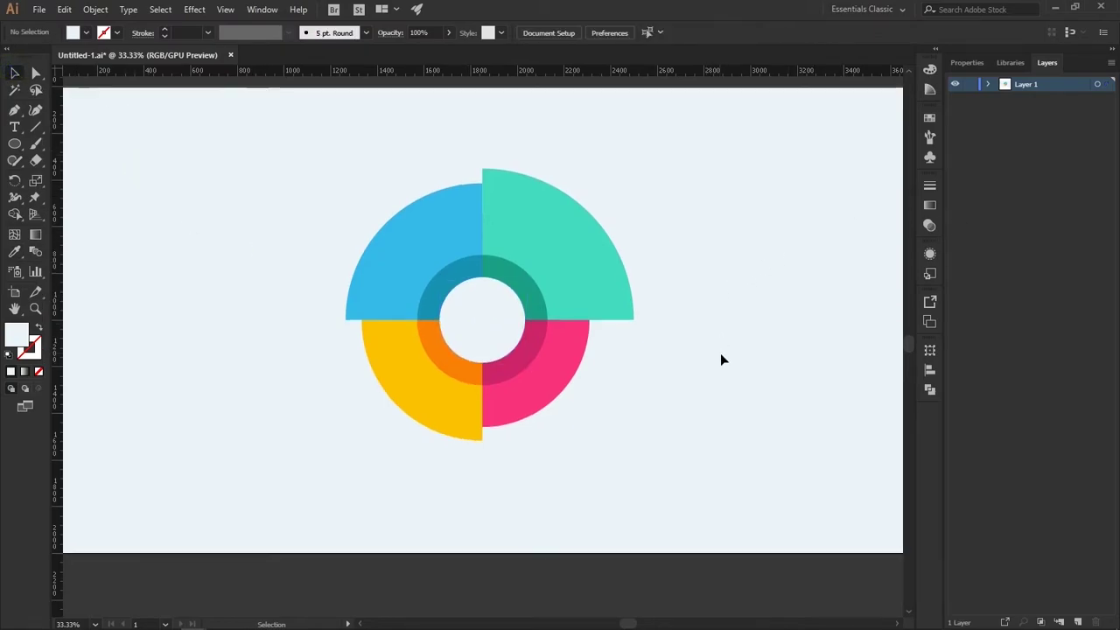
{"action": "scroll", "coordinate": [747, 404], "scroll_direction": "up", "scroll_amount": 1}
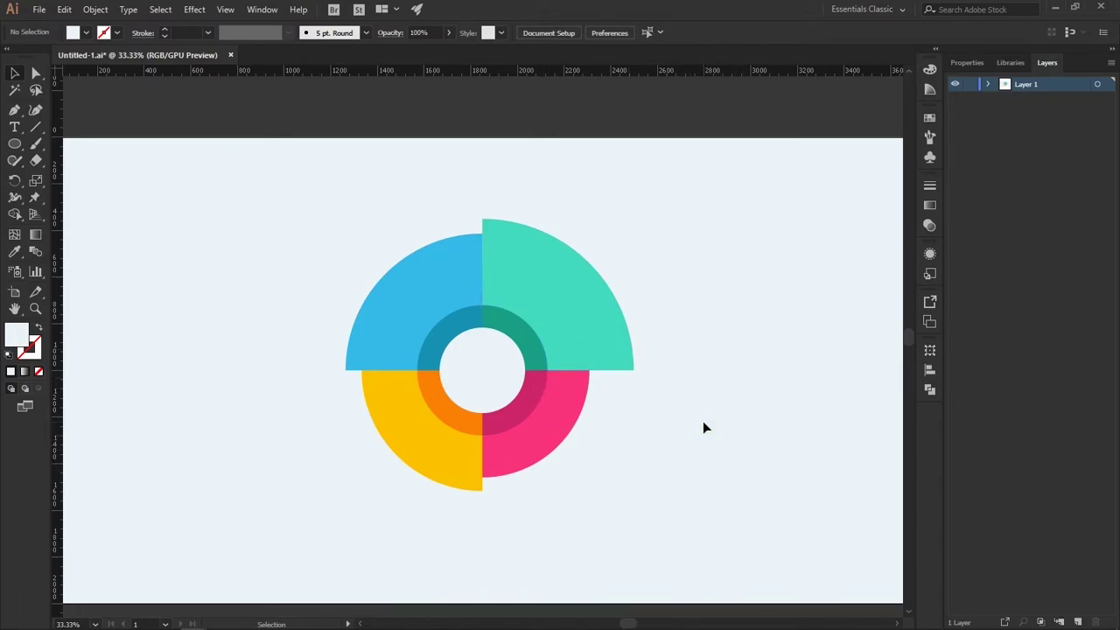
{"action": "key", "text": "ctrl+equal"}
{"action": "scroll", "coordinate": [702, 438], "scroll_direction": "down", "scroll_amount": 3}
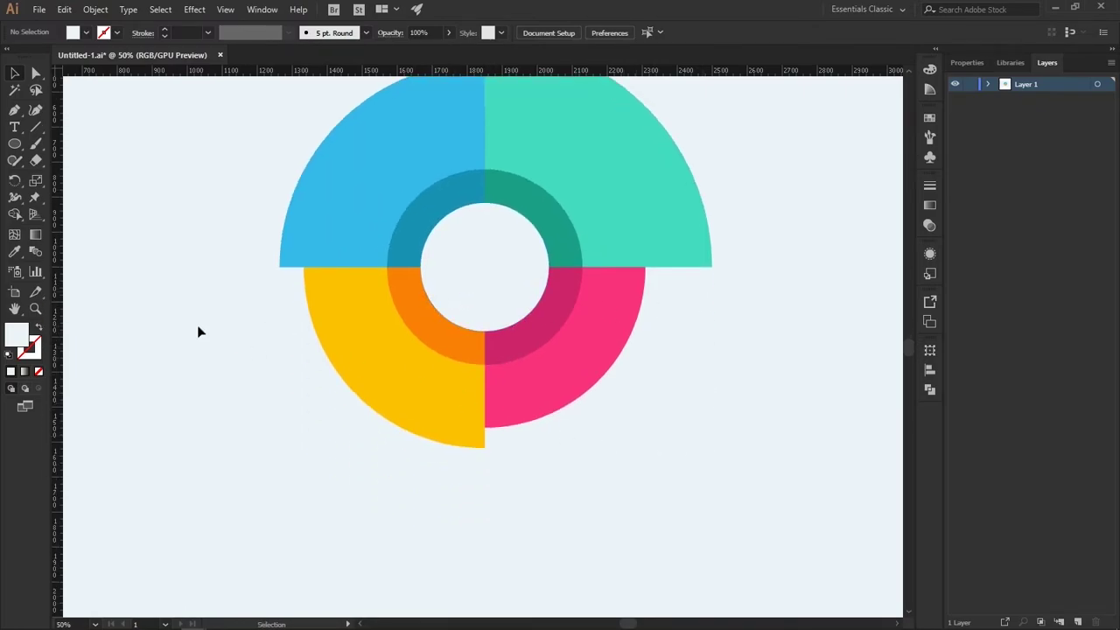
Draw a thin rectangle bar along the blue–yellow seam.
{"action": "left_click", "coordinate": [14, 144]}
{"action": "left_click", "coordinate": [75, 145]}
{"action": "left_click_drag", "start_coordinate": [297, 267], "coordinate": [429, 284]}
{"action": "left_click", "coordinate": [24, 70]}
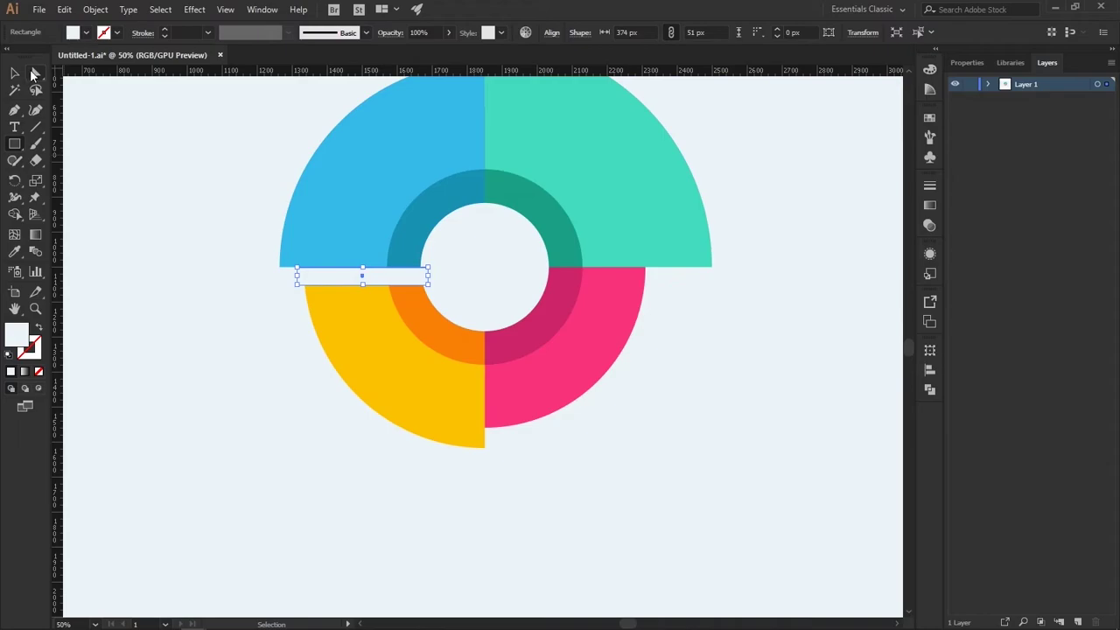
{"action": "left_click", "coordinate": [35, 74]}
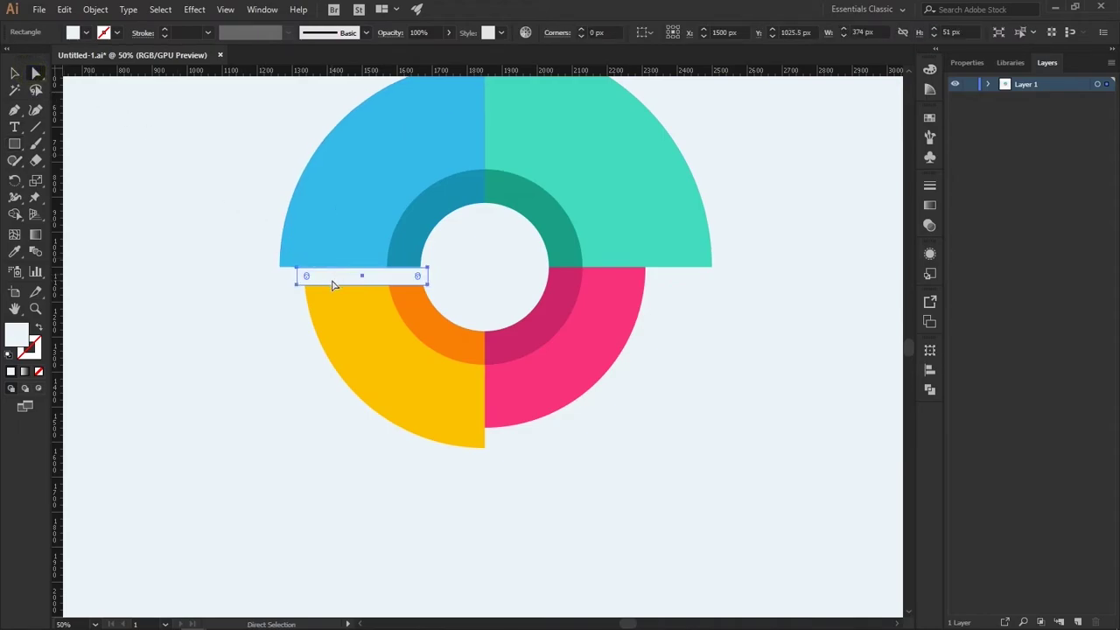
{"action": "left_click_drag", "start_coordinate": [331, 281], "coordinate": [331, 273]}
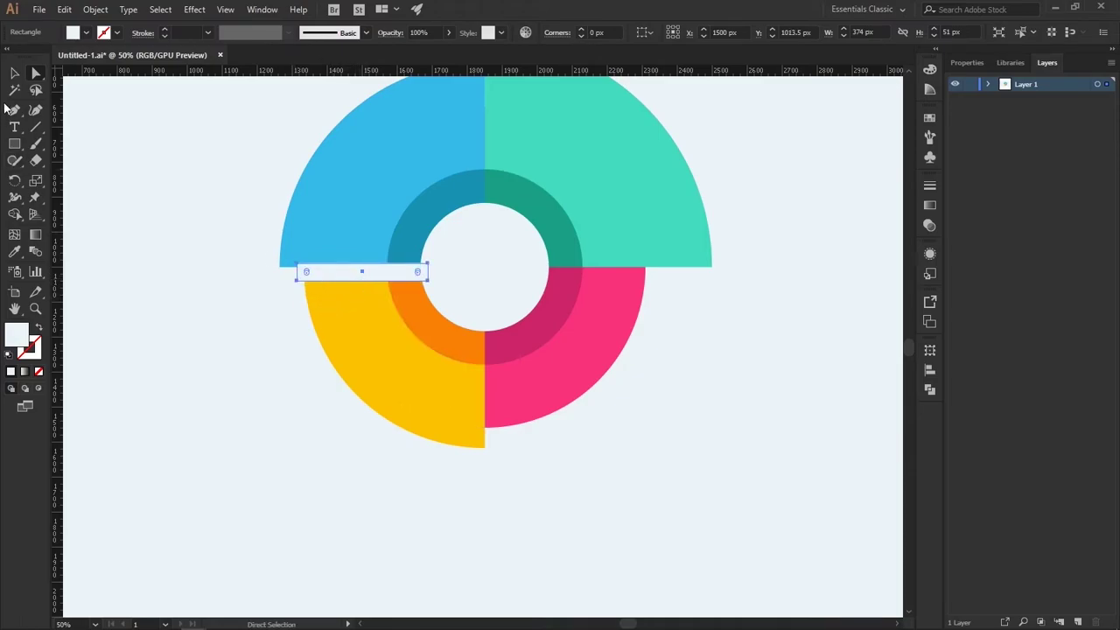
{"action": "key", "text": "v"}
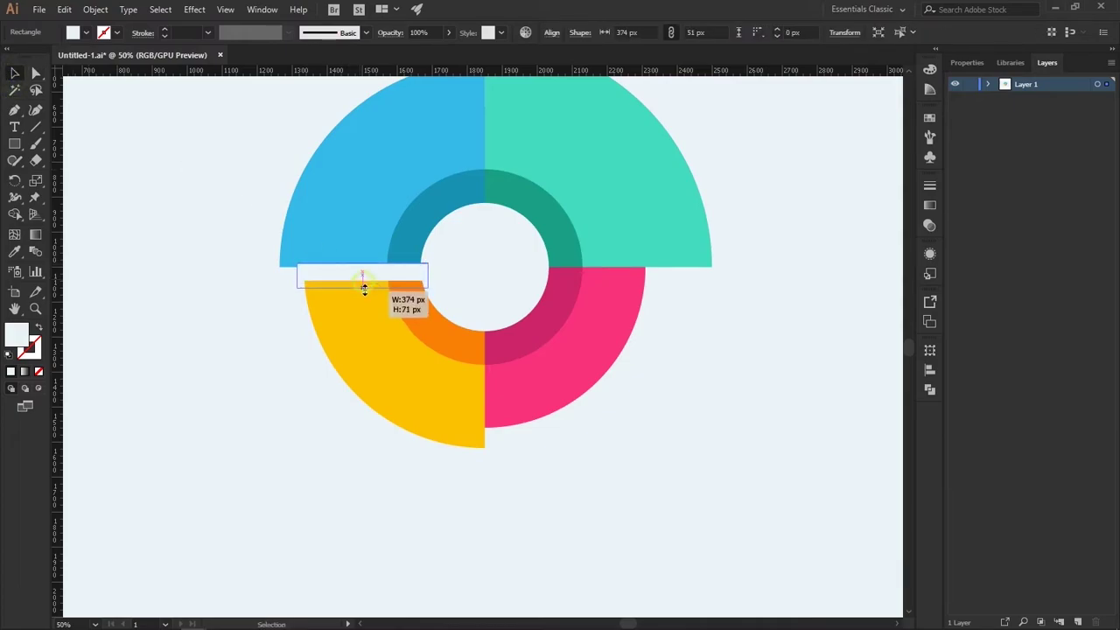
Make the bar 73 px tall and nudge it flush with the blue piece's edge.
{"action": "left_click_drag", "start_coordinate": [364, 282], "coordinate": [364, 290]}
{"action": "left_click", "coordinate": [198, 385]}
{"action": "key", "text": "a"}
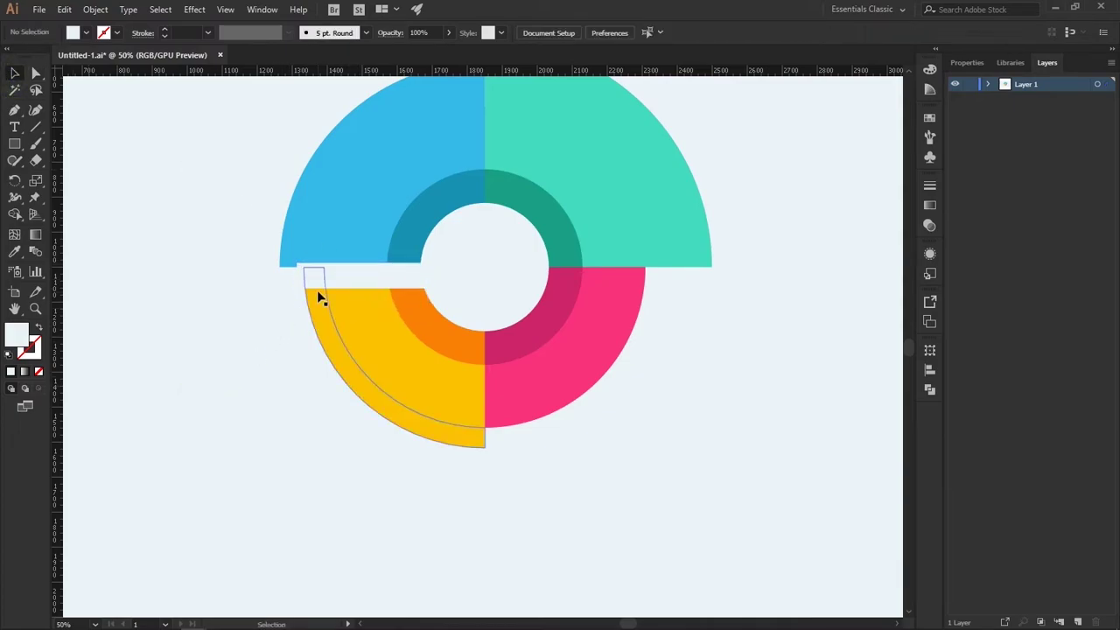
{"action": "left_click", "coordinate": [348, 282]}
{"action": "key", "text": "ctrl+plus"}
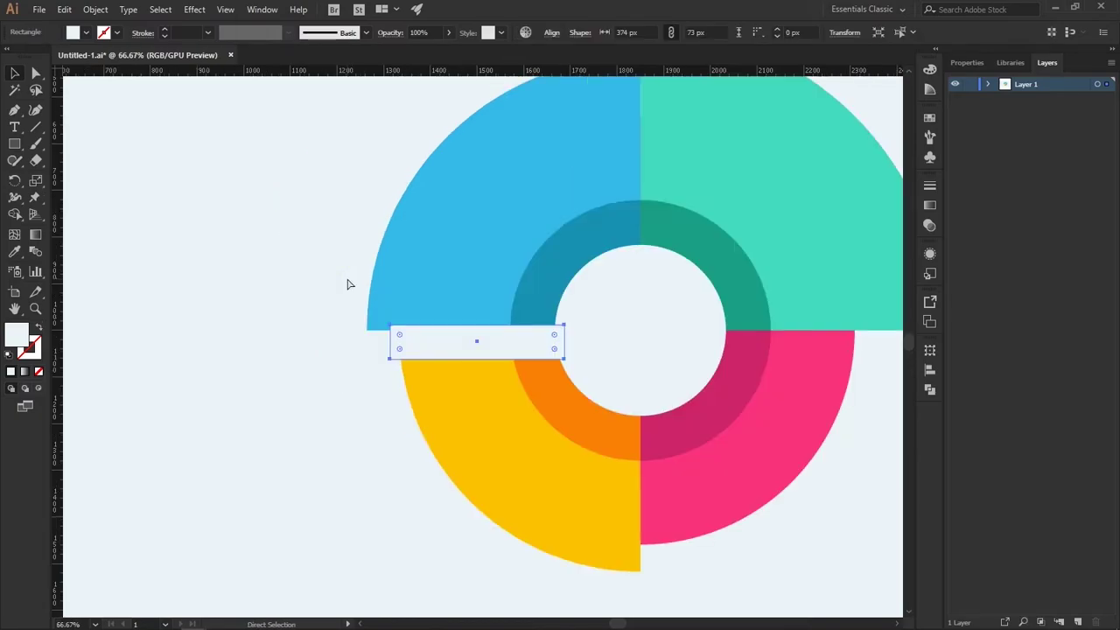
{"action": "key", "text": "v"}
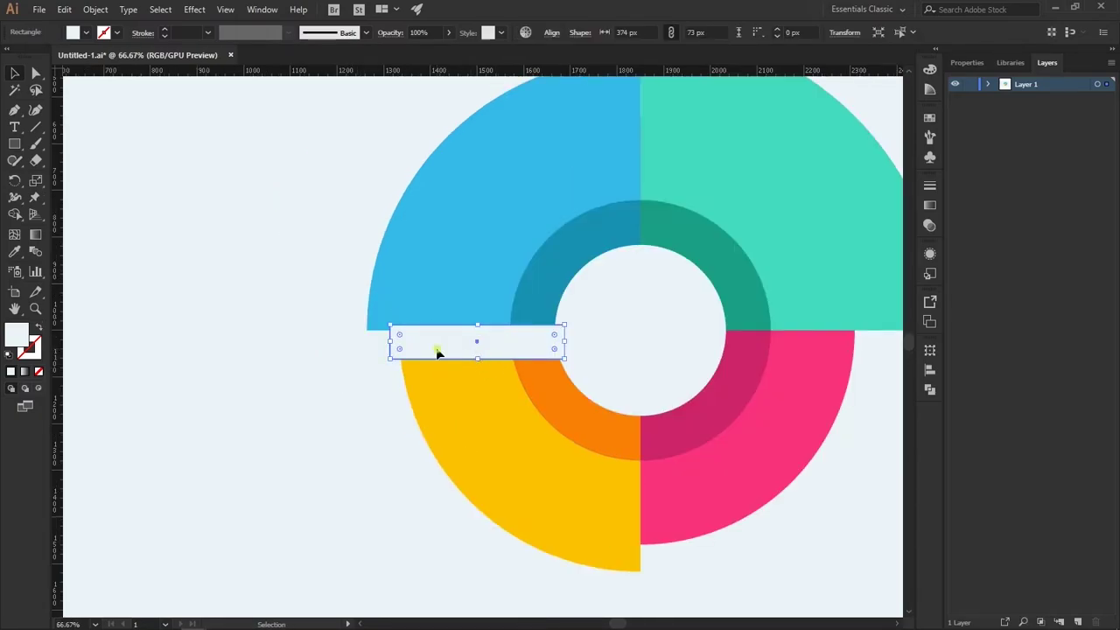
{"action": "left_click_drag", "start_coordinate": [436, 347], "coordinate": [435, 355]}
{"action": "left_click", "coordinate": [369, 384]}
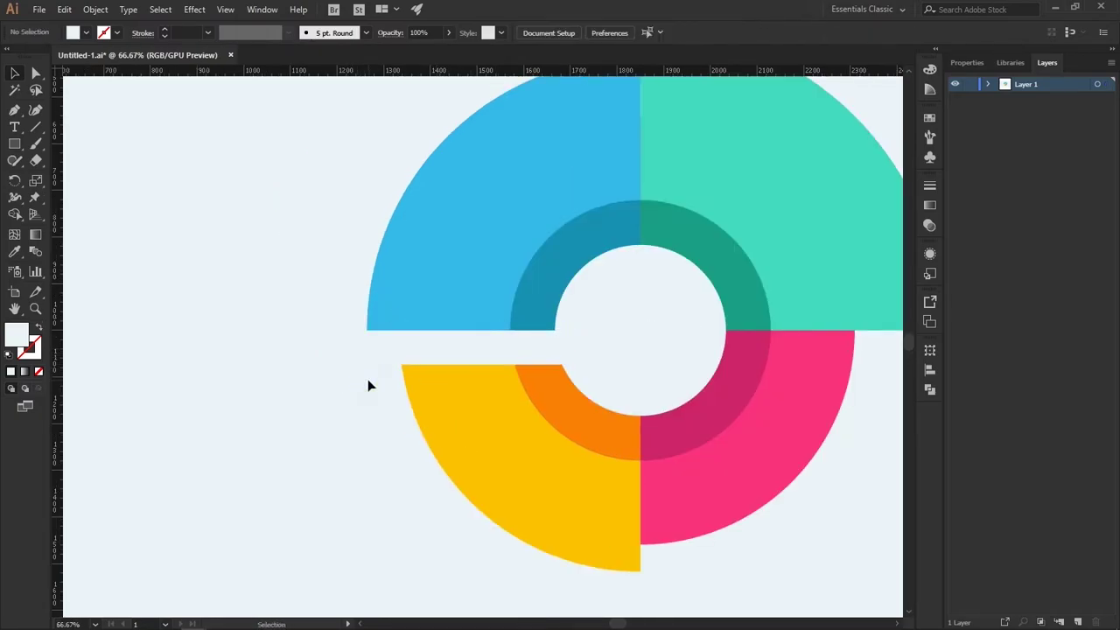
{"action": "key", "text": "ctrl+minus"}
{"action": "key", "text": "ctrl+minus"}
{"action": "key", "text": "ctrl+minus"}
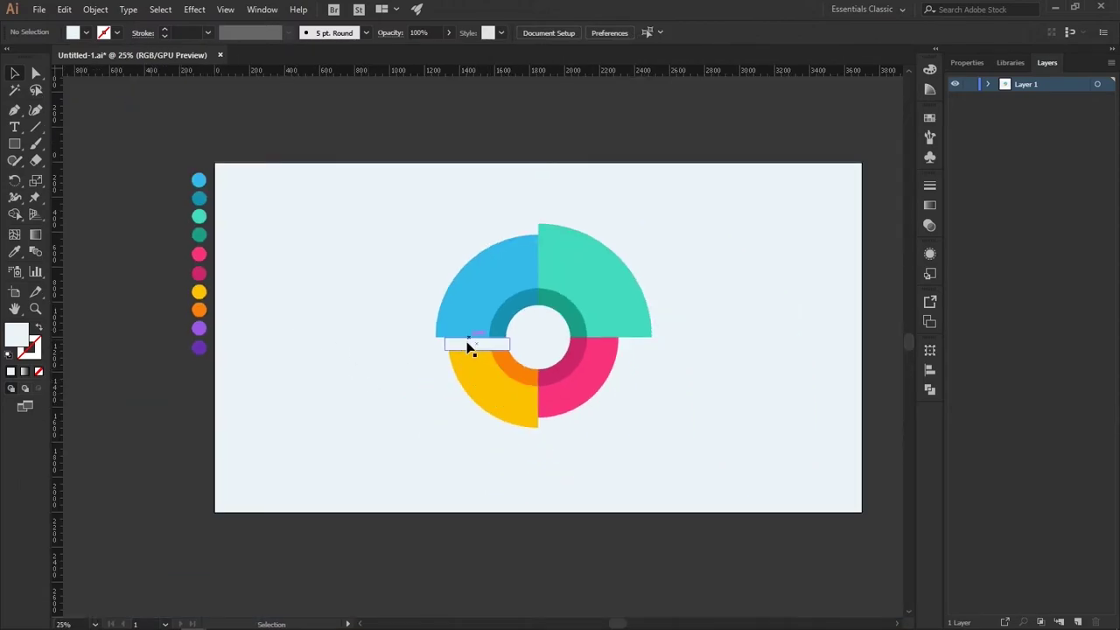
Fill the white seam bar with a linear gradient angled to 90°.
{"action": "left_click", "coordinate": [468, 346]}
{"action": "left_click", "coordinate": [24, 371]}
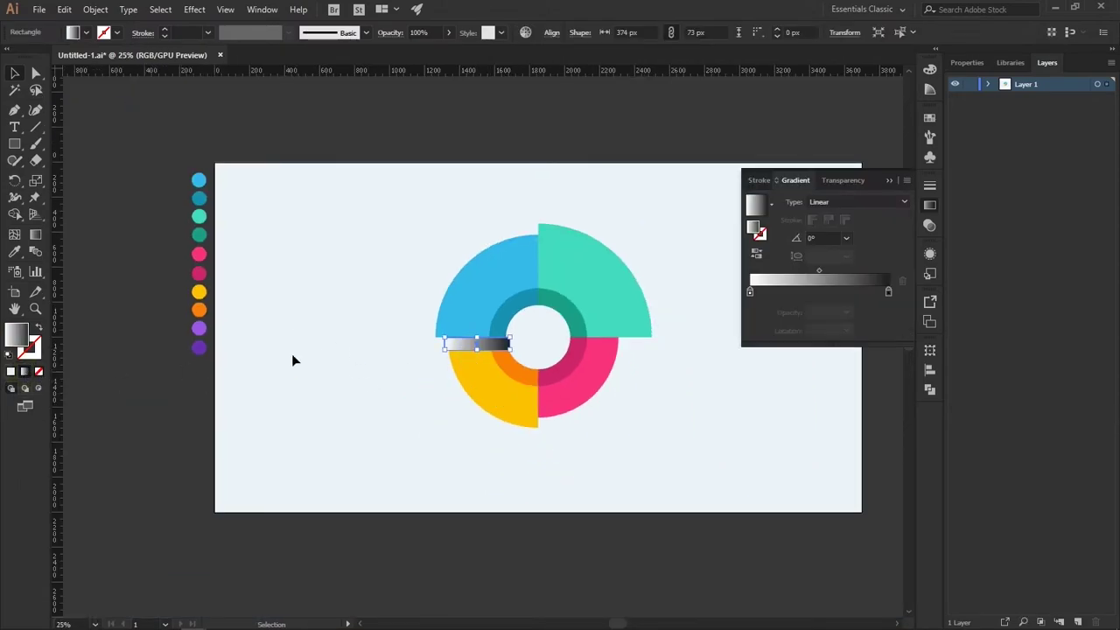
{"action": "left_click", "coordinate": [39, 237]}
{"action": "key", "text": "ctrl+plus"}
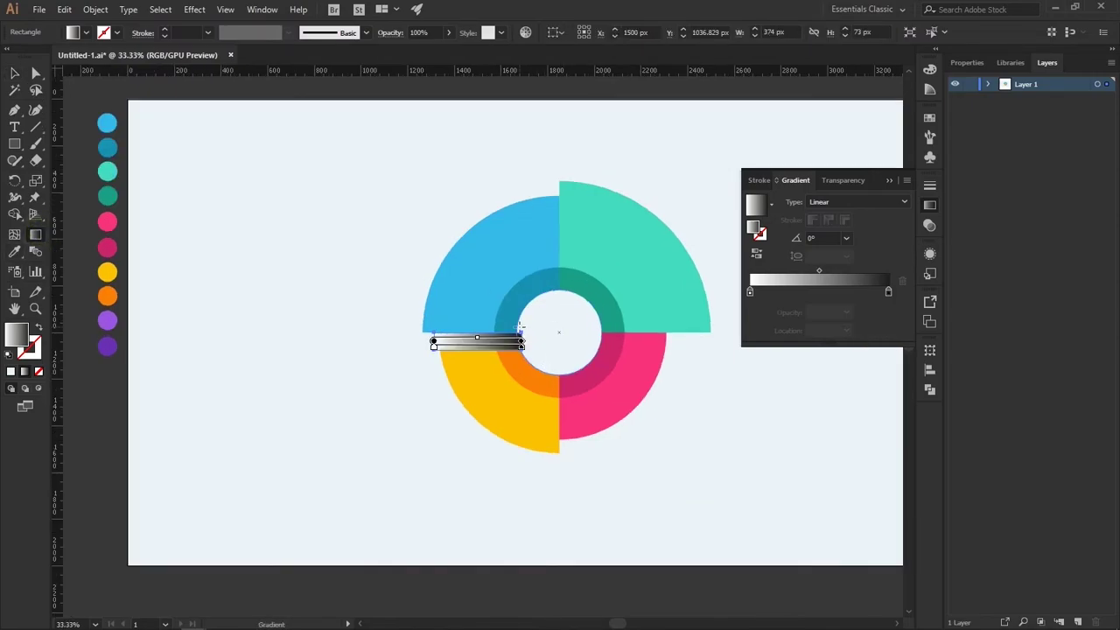
{"action": "left_click_drag", "start_coordinate": [522, 342], "coordinate": [434, 249]}
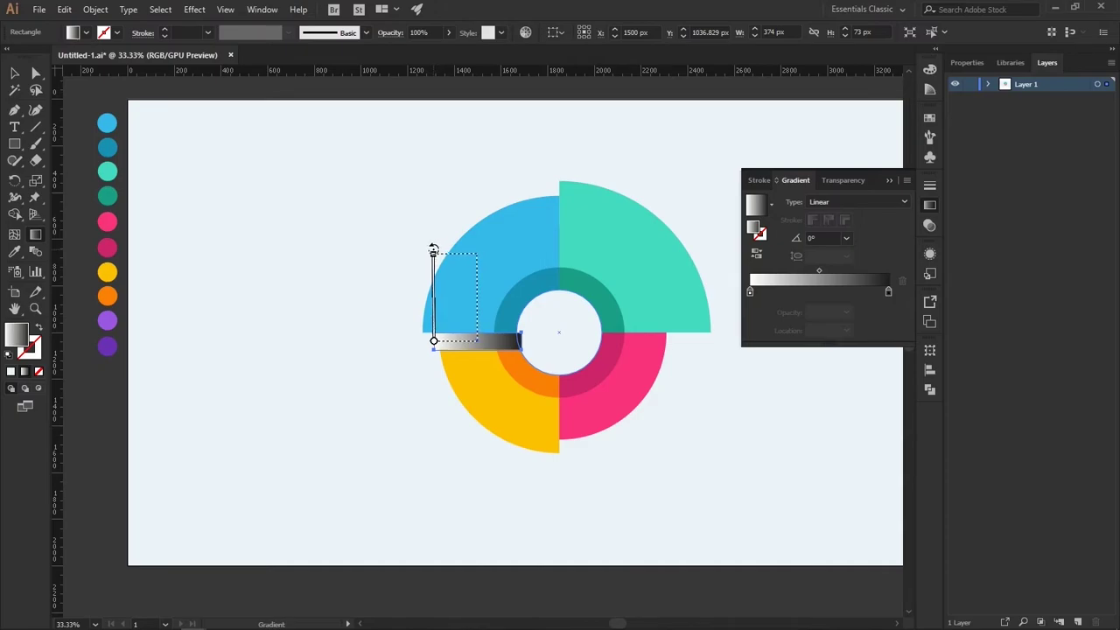
{"action": "mouse_move", "coordinate": [434, 250]}
{"action": "left_mouse_down"}
{"action": "mouse_move", "coordinate": [475, 313]}
{"action": "mouse_move", "coordinate": [477, 354]}
{"action": "mouse_move", "coordinate": [475, 323]}
{"action": "mouse_move", "coordinate": [477, 336]}
{"action": "left_mouse_up"}
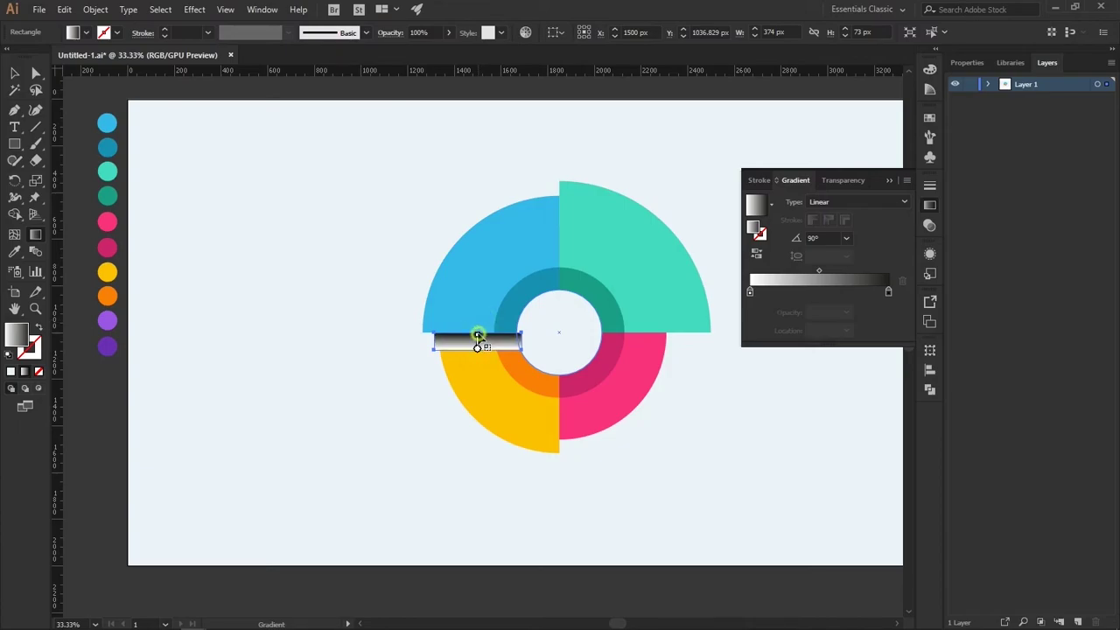
{"action": "key", "text": "v"}
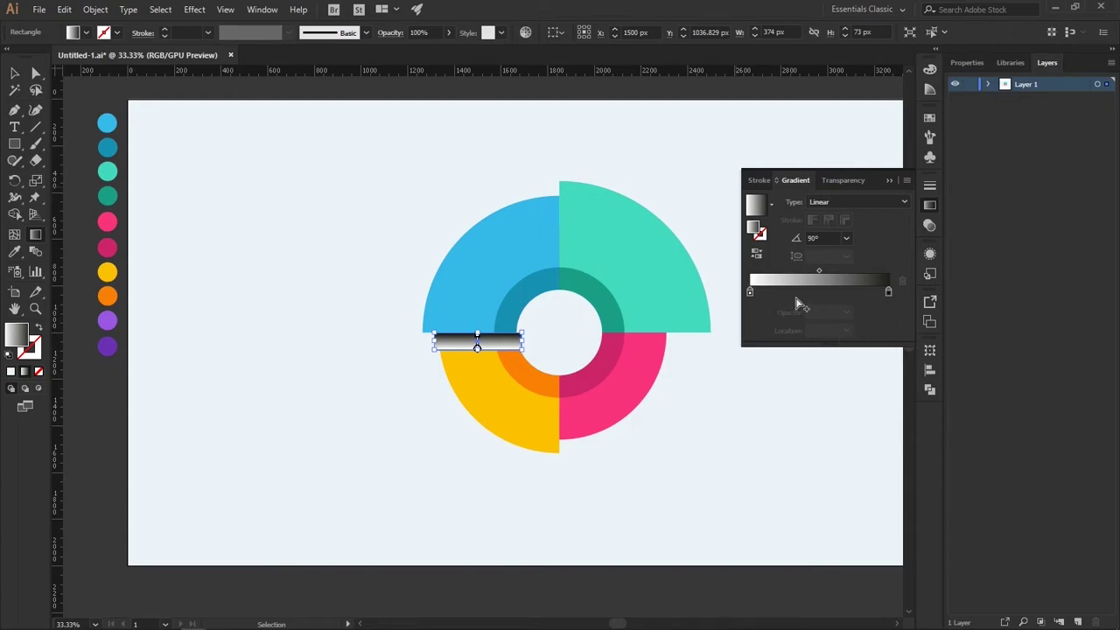
Set the left gradient stop to 0% opacity with a tan swatch.
{"action": "left_click", "coordinate": [750, 291]}
{"action": "left_click", "coordinate": [846, 311]}
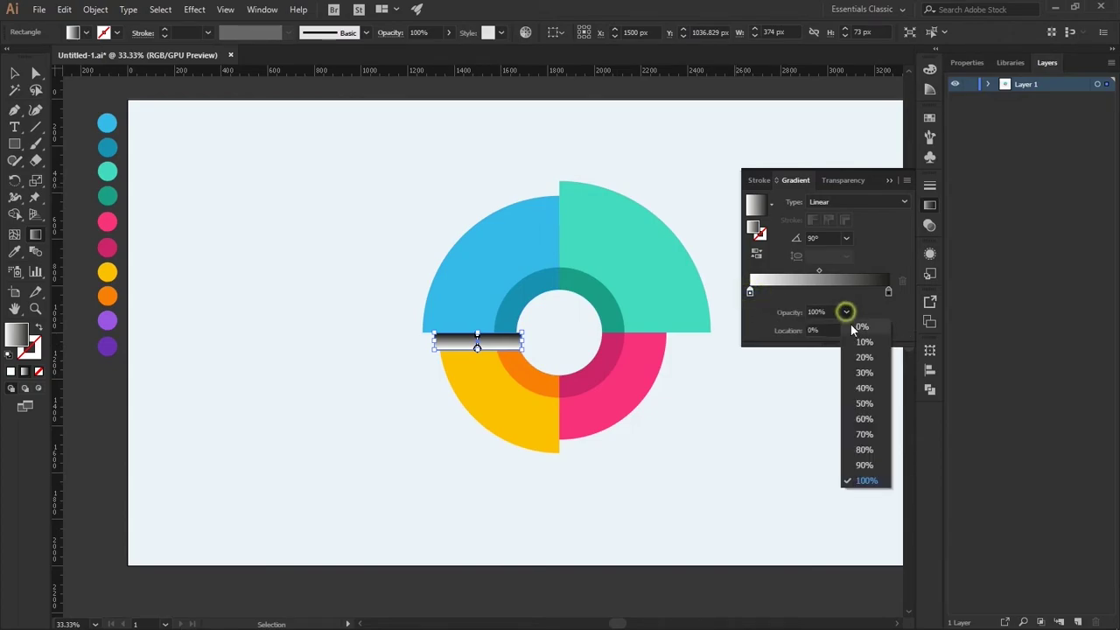
{"action": "double_click", "coordinate": [750, 292]}
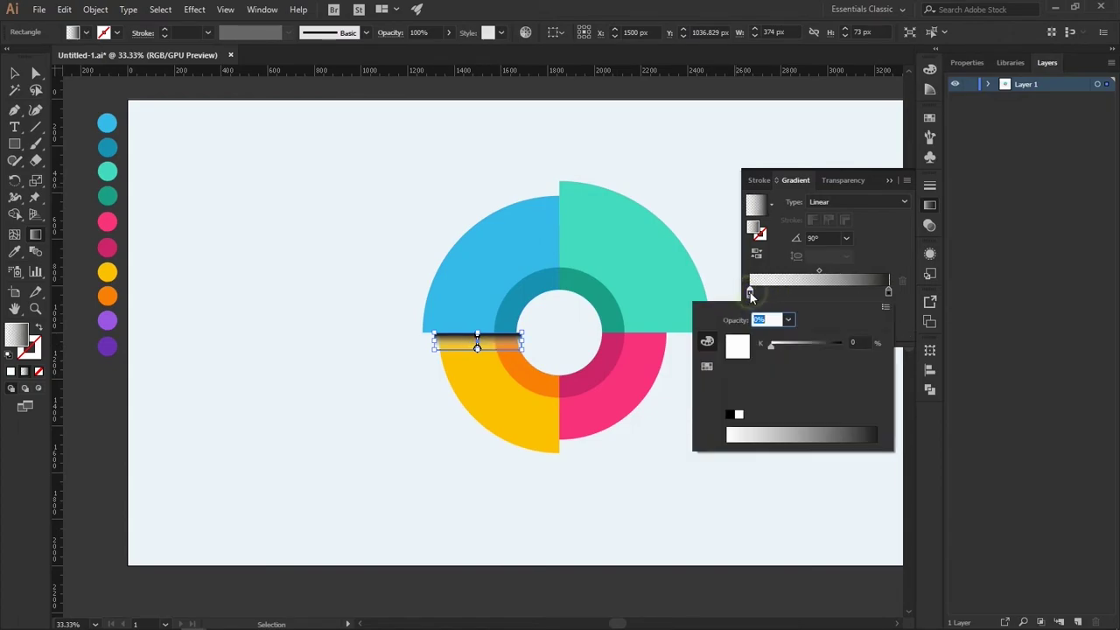
{"action": "left_click", "coordinate": [707, 365]}
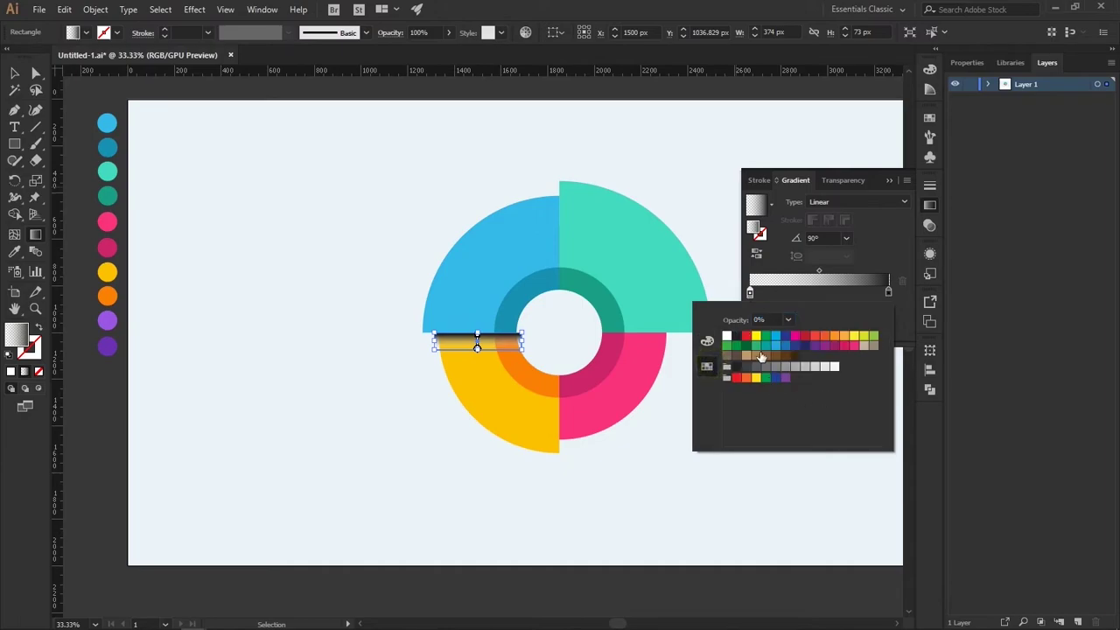
{"action": "left_click", "coordinate": [847, 337]}
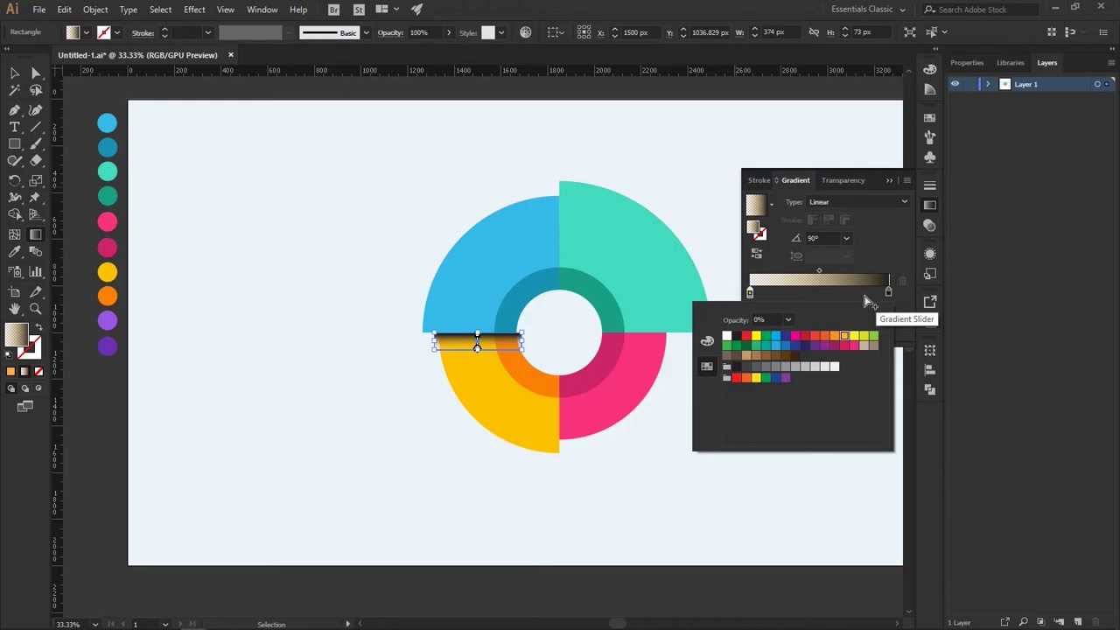
{"action": "key", "text": "Escape"}
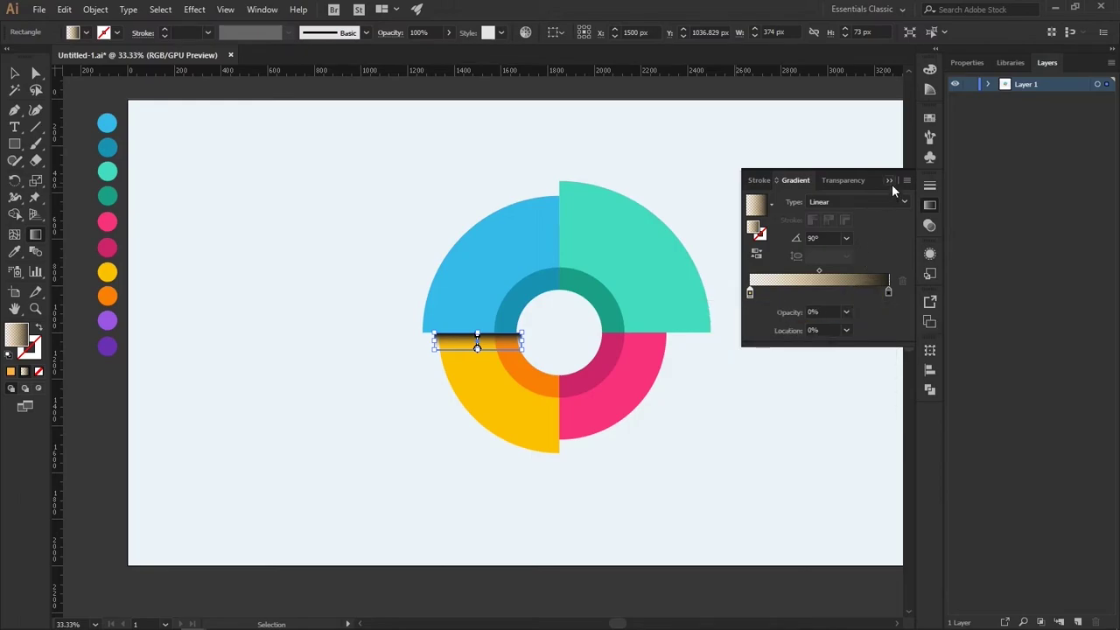
{"action": "left_click", "coordinate": [890, 181]}
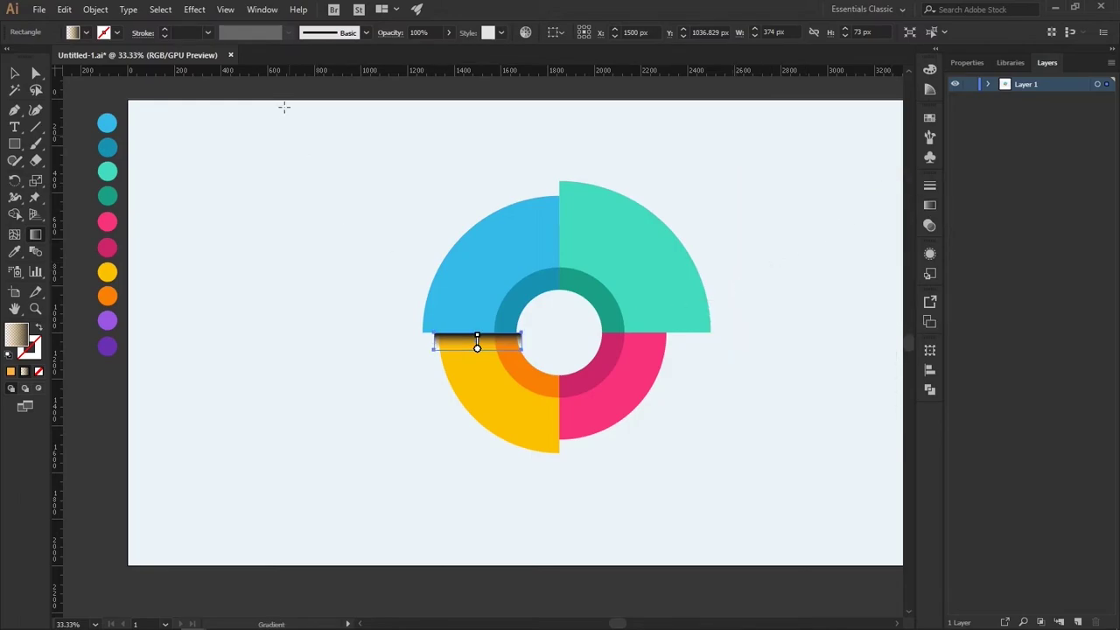
{"action": "left_click", "coordinate": [448, 32]}
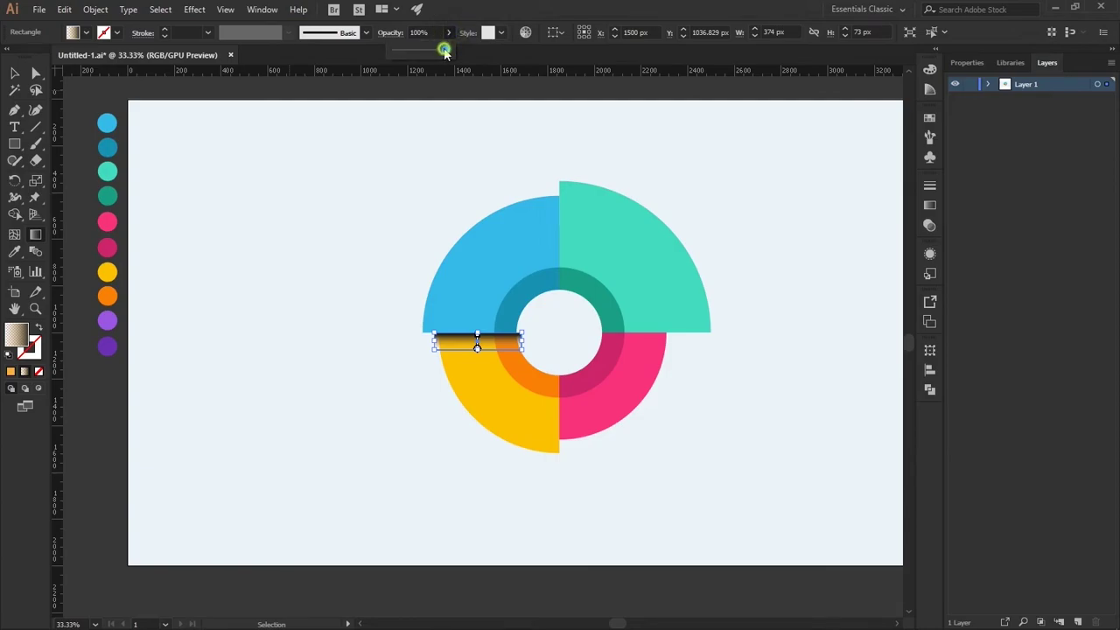
Lower the seam shadow bar's opacity to 18%.
{"action": "left_click_drag", "start_coordinate": [445, 50], "coordinate": [407, 51]}
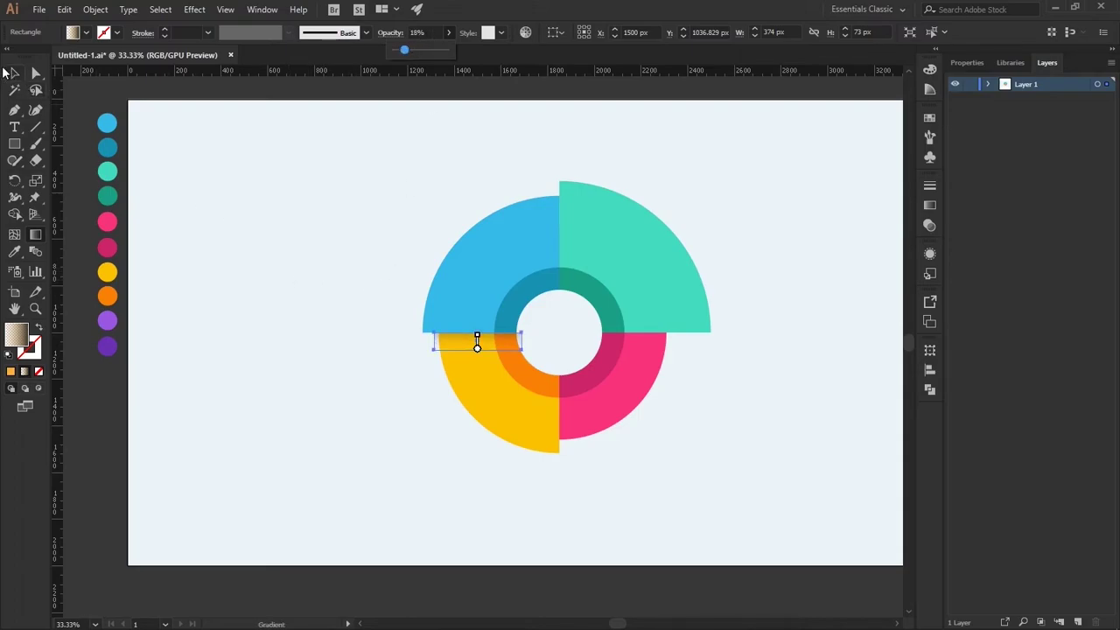
{"action": "left_click", "coordinate": [13, 73]}
{"action": "left_click", "coordinate": [569, 456]}
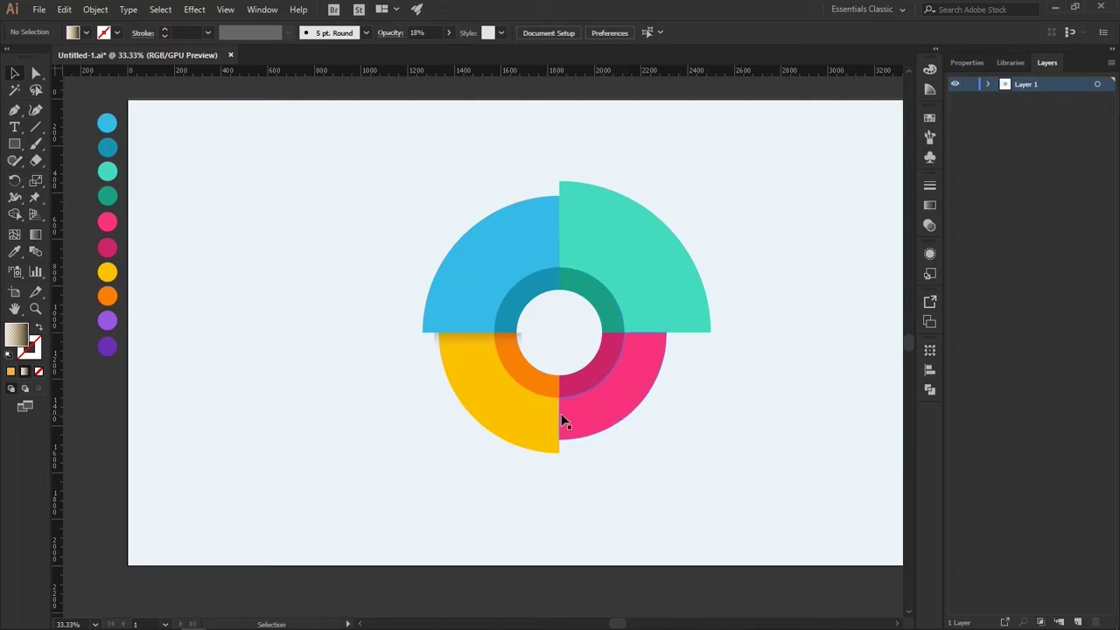
{"action": "key", "text": "ctrl+plus"}
{"action": "key", "text": "ctrl+plus"}
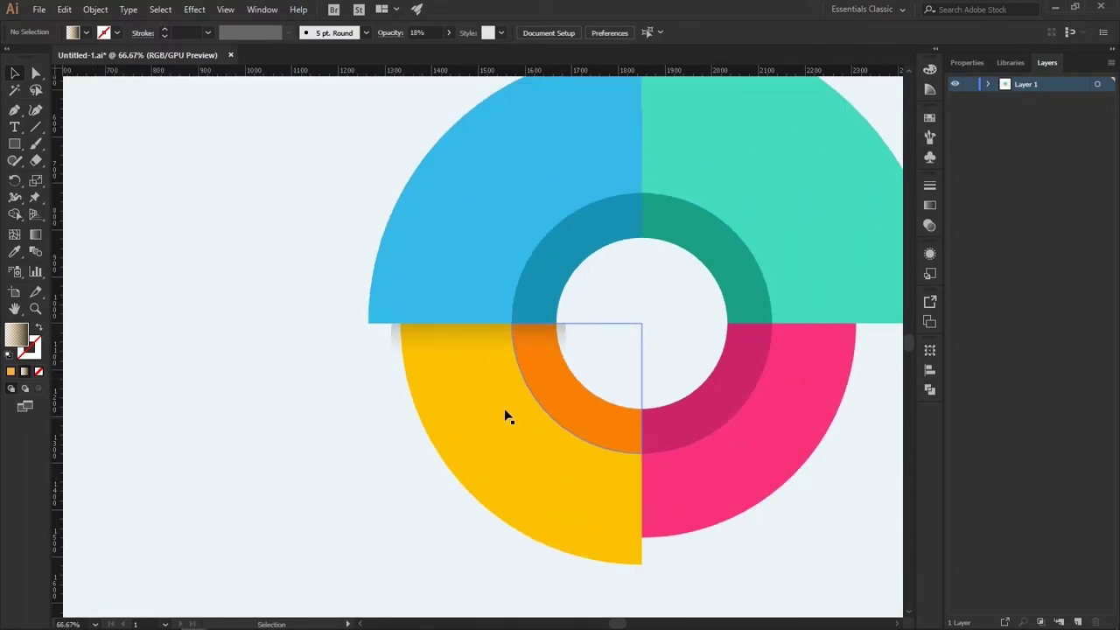
Send the shadow strip backward and nudge it slightly right along the blue–yellow seam.
{"action": "left_click", "coordinate": [402, 346]}
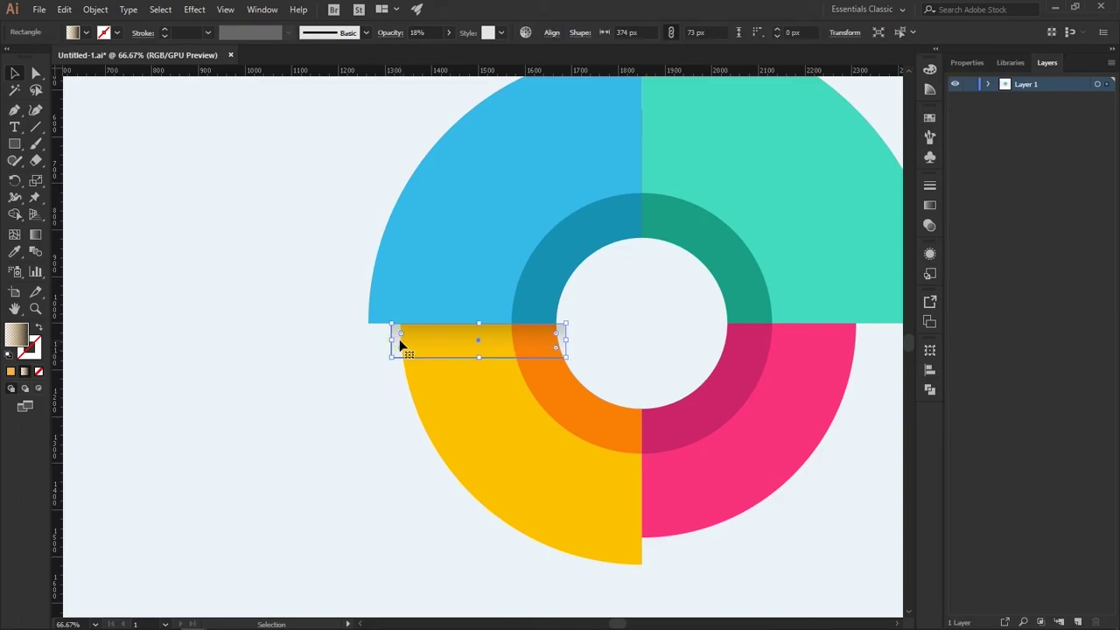
{"action": "right_click", "coordinate": [444, 345]}
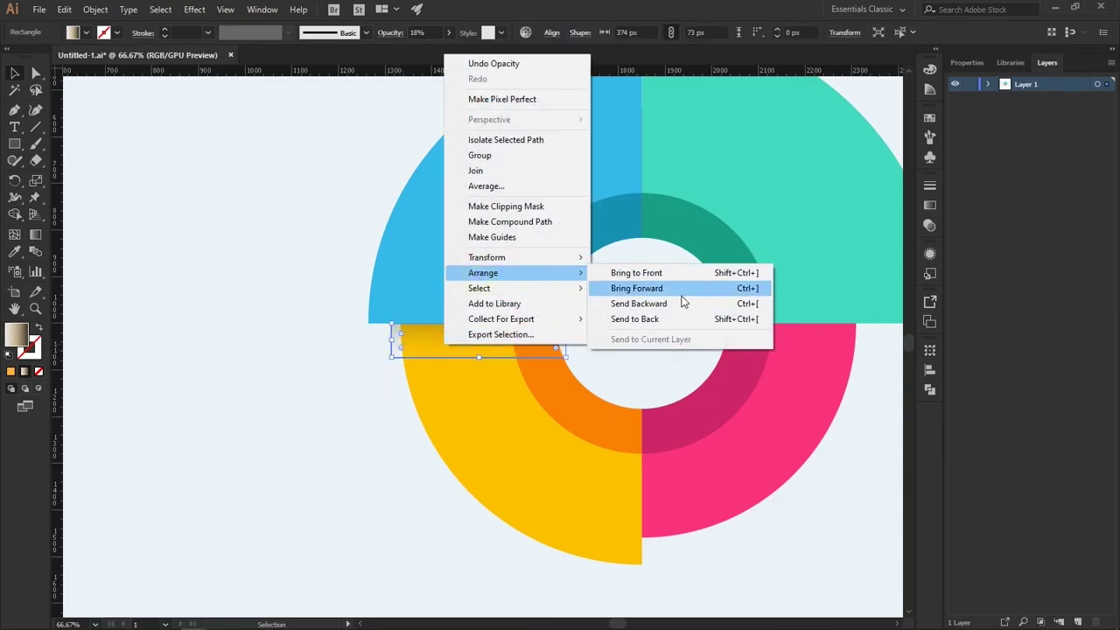
{"action": "left_click", "coordinate": [680, 303]}
{"action": "left_click", "coordinate": [394, 467]}
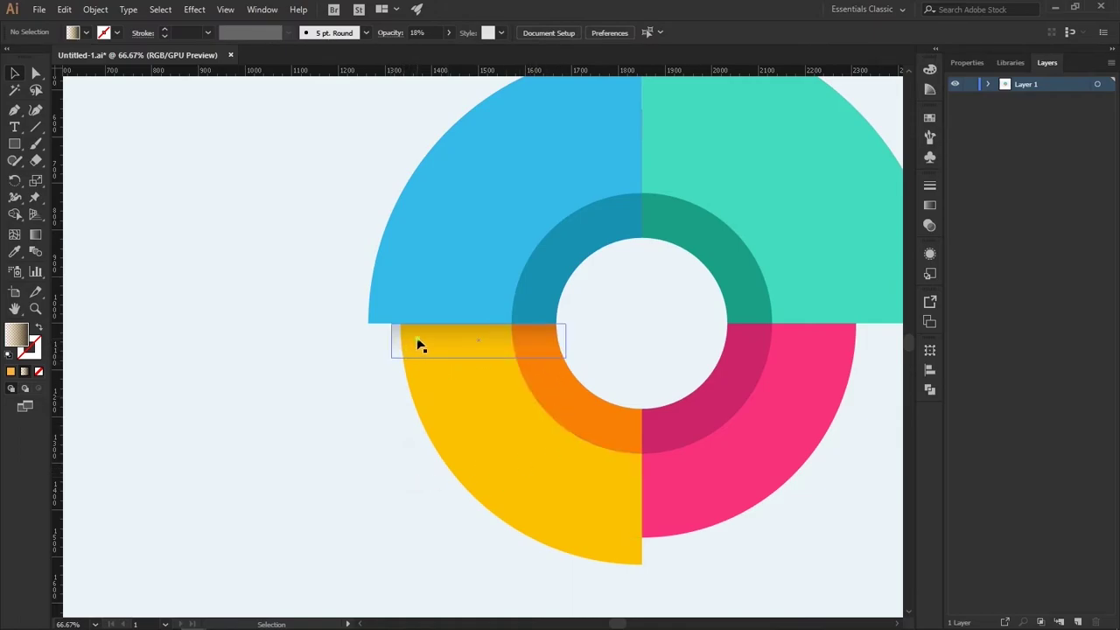
{"action": "left_click_drag", "start_coordinate": [420, 345], "coordinate": [429, 345]}
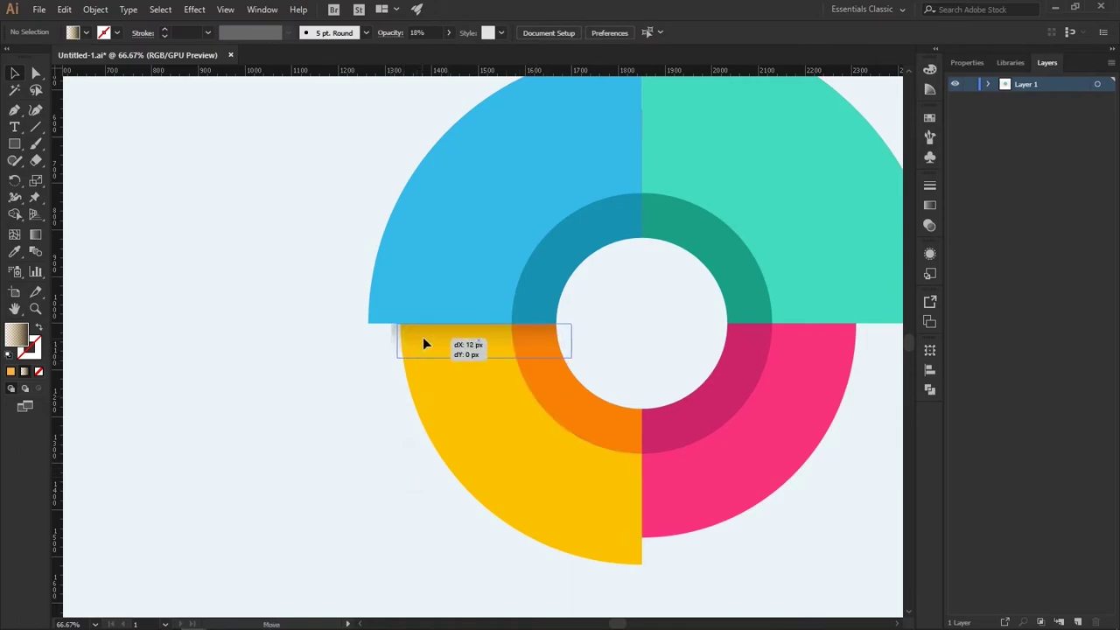
{"action": "left_click", "coordinate": [345, 394]}
Draw a narrow rectangle up the yellow–pink seam.
{"action": "key", "text": "ctrl+minus"}
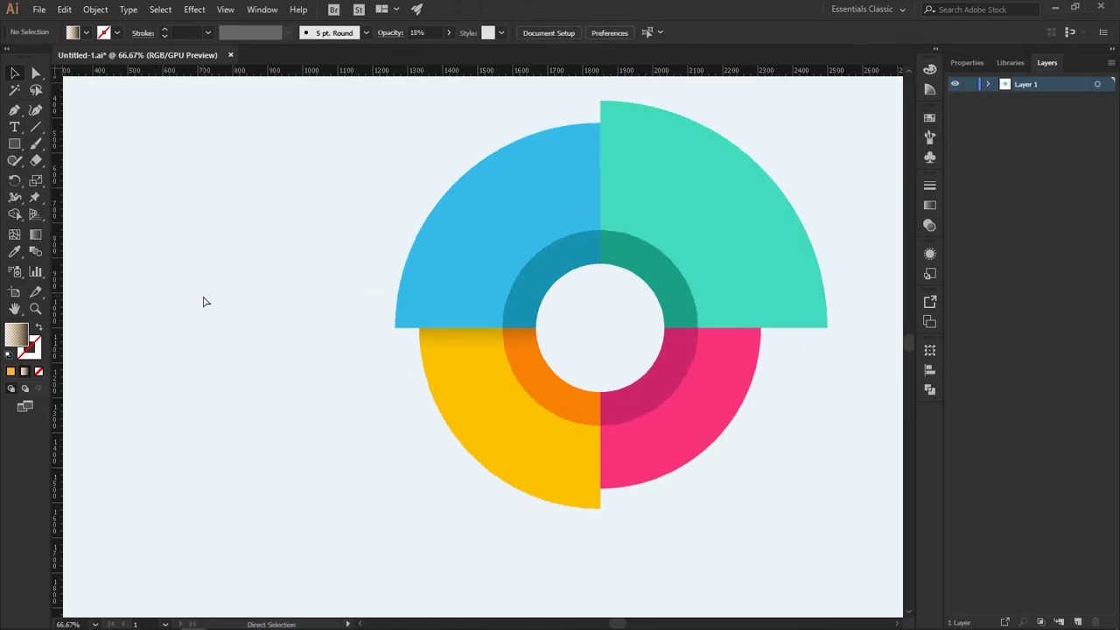
{"action": "key", "text": "ctrl+minus"}
{"action": "key", "text": "ctrl+minus"}
{"action": "key", "text": "a"}
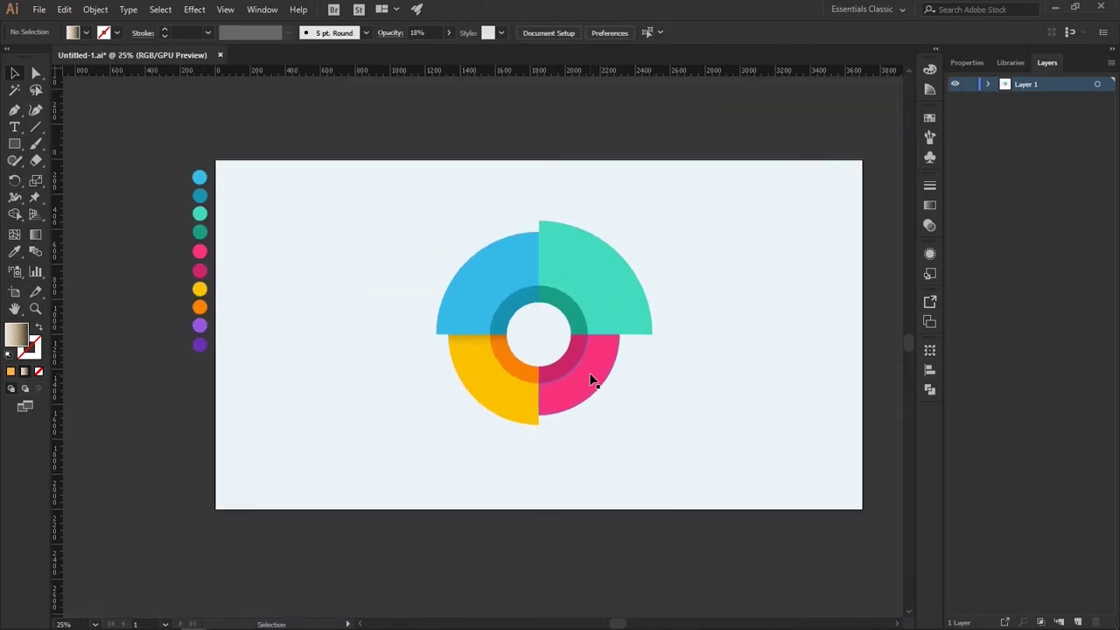
{"action": "key", "text": "ctrl+plus"}
{"action": "key", "text": "ctrl+plus"}
{"action": "key", "text": "v"}
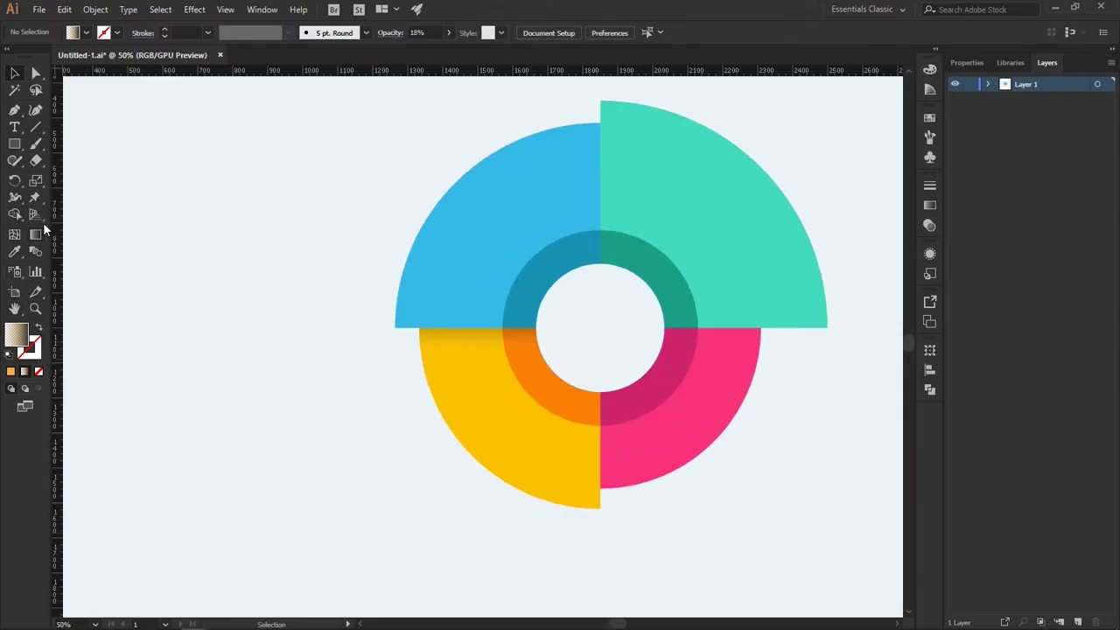
{"action": "left_click", "coordinate": [14, 143]}
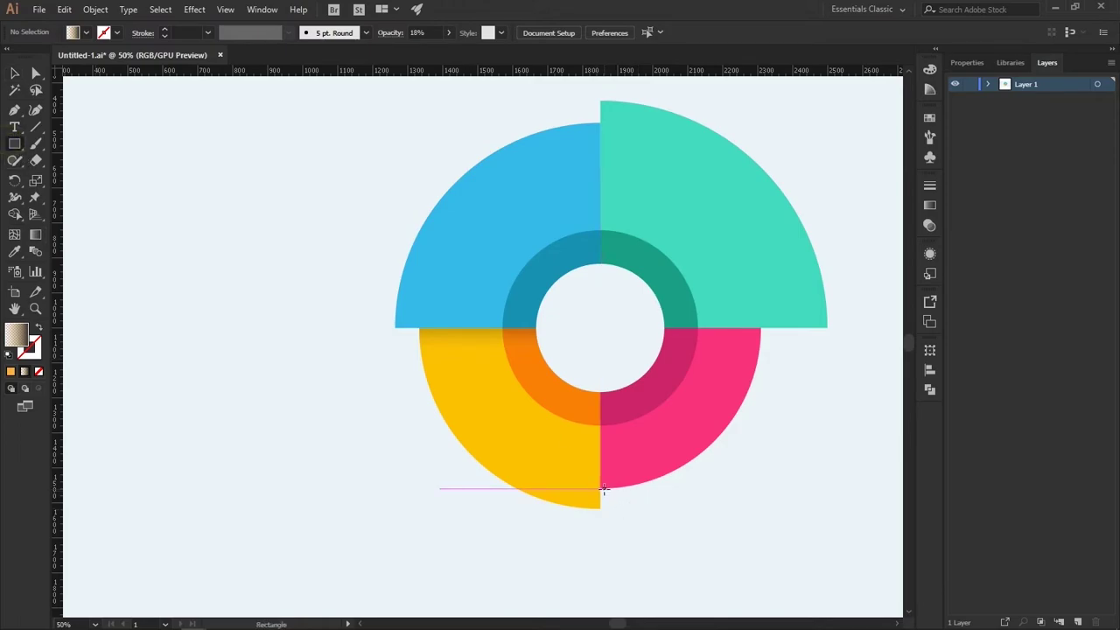
{"action": "left_click_drag", "start_coordinate": [600, 489], "coordinate": [619, 378]}
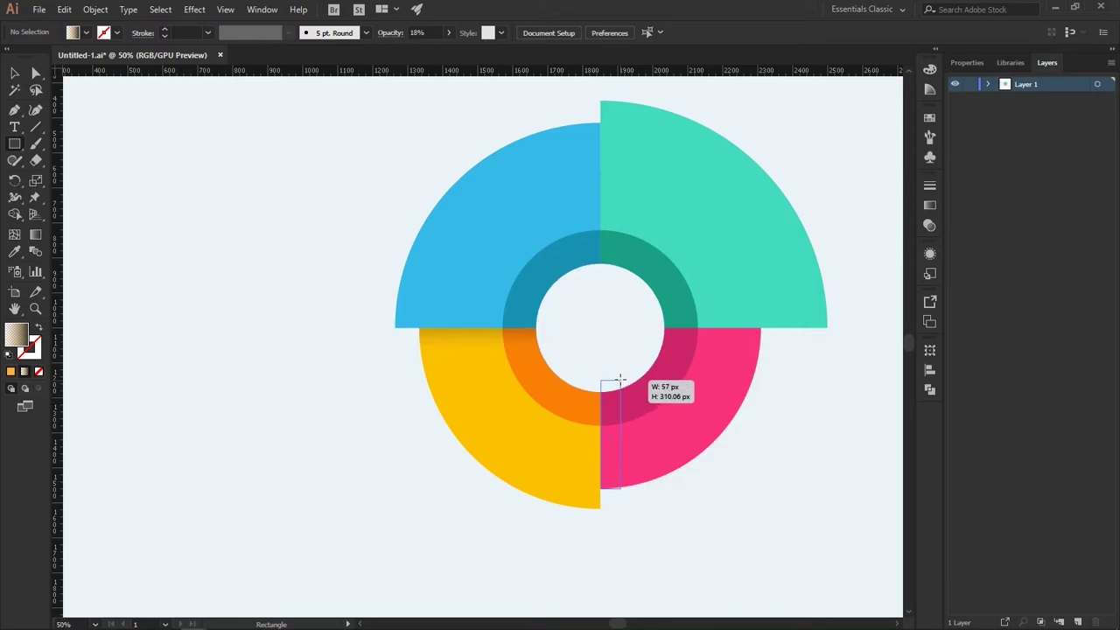
{"action": "left_click_drag", "start_coordinate": [620, 379], "coordinate": [626, 381]}
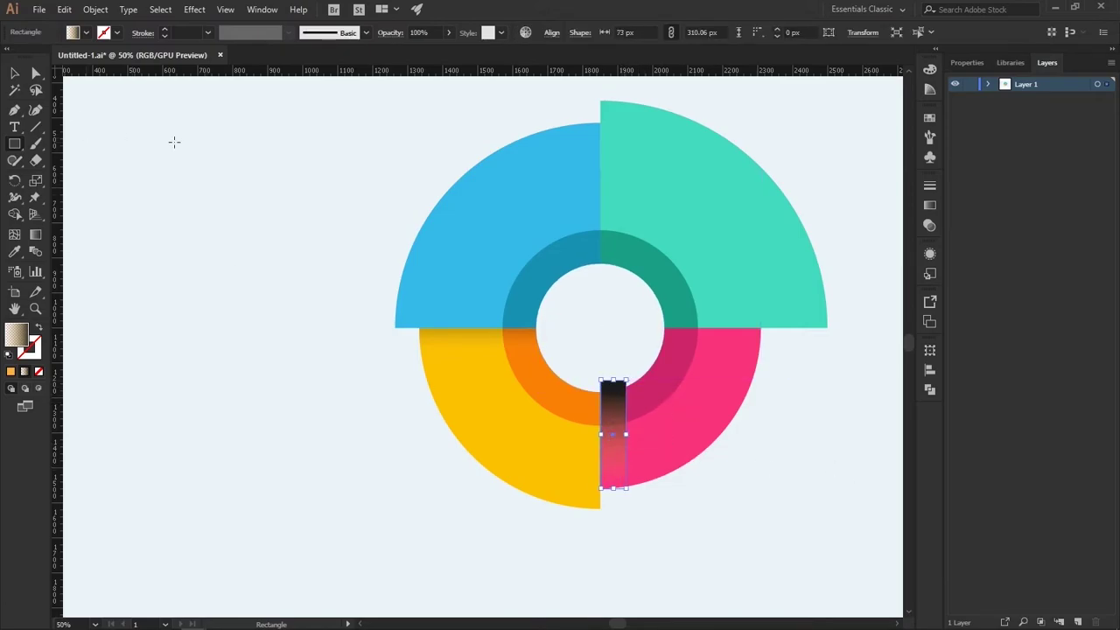
Give the strip a short horizontal pink-to-dark gradient.
{"action": "key", "text": "g"}
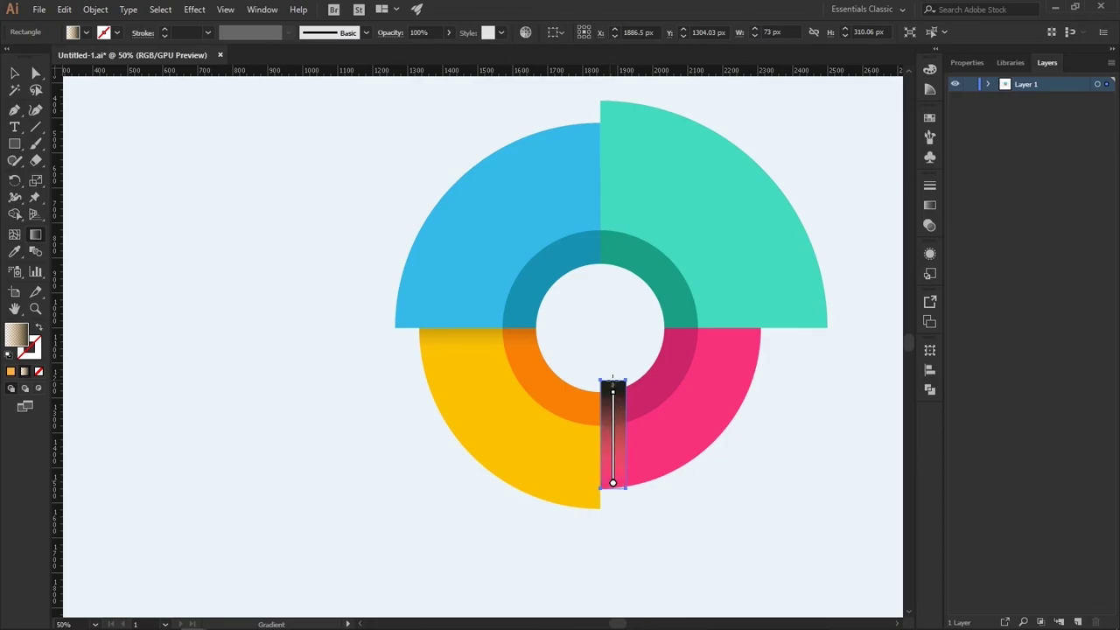
{"action": "left_click_drag", "start_coordinate": [615, 385], "coordinate": [484, 481]}
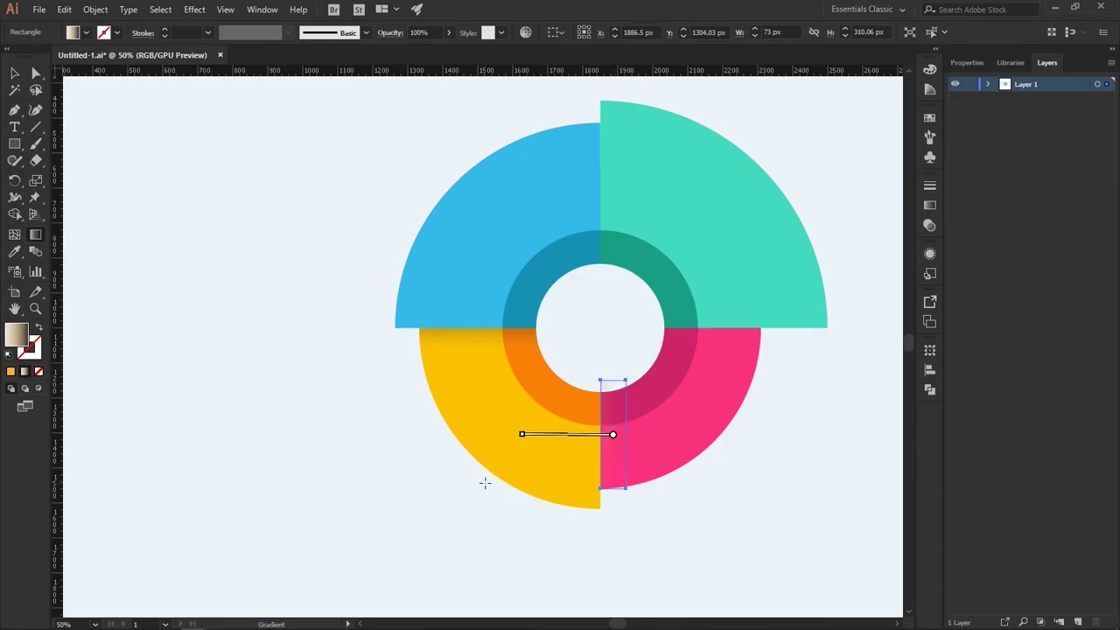
{"action": "left_click_drag", "start_coordinate": [524, 433], "coordinate": [623, 435]}
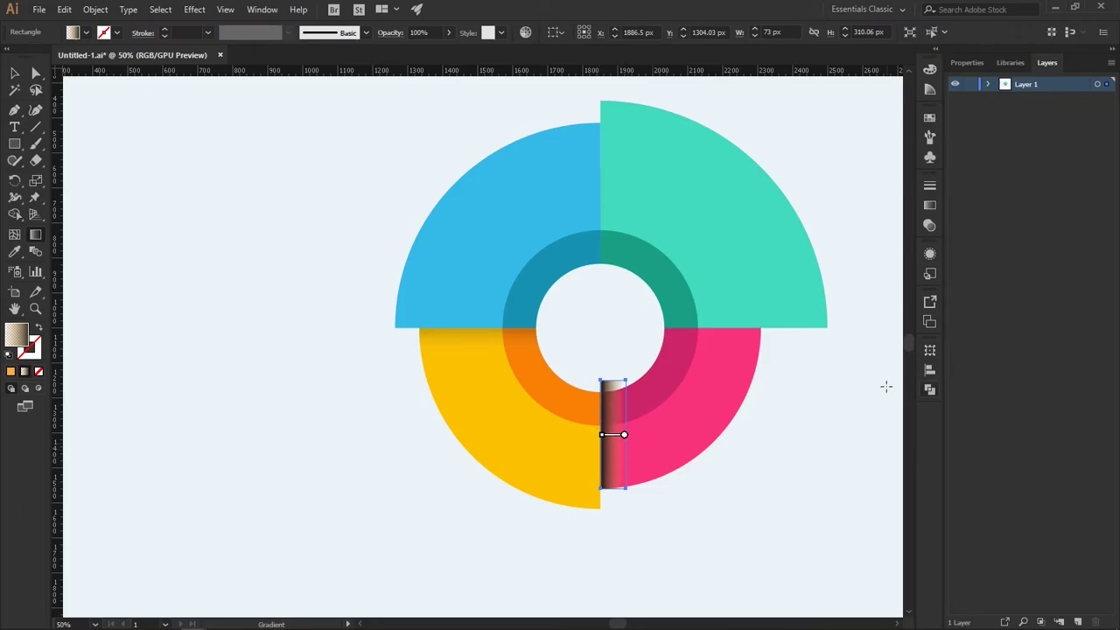
{"action": "left_click", "coordinate": [930, 205]}
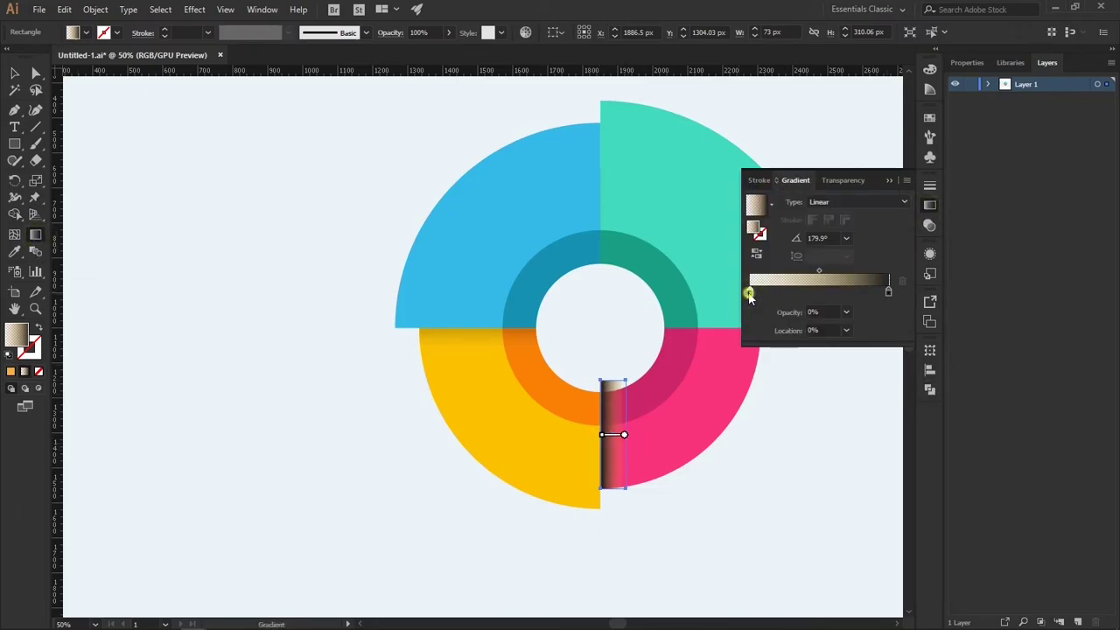
{"action": "double_click", "coordinate": [749, 292]}
{"action": "left_click", "coordinate": [849, 350]}
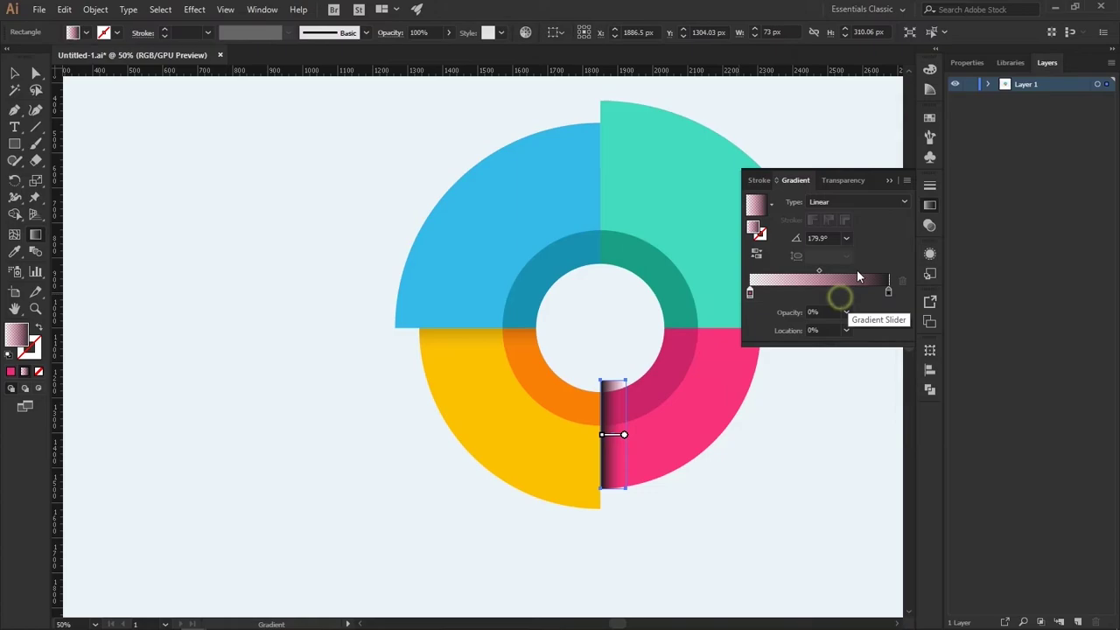
{"action": "left_click", "coordinate": [886, 181]}
Send the strip behind the pink quarter and set its opacity to 18%.
{"action": "key", "text": "a"}
{"action": "right_click", "coordinate": [613, 453]}
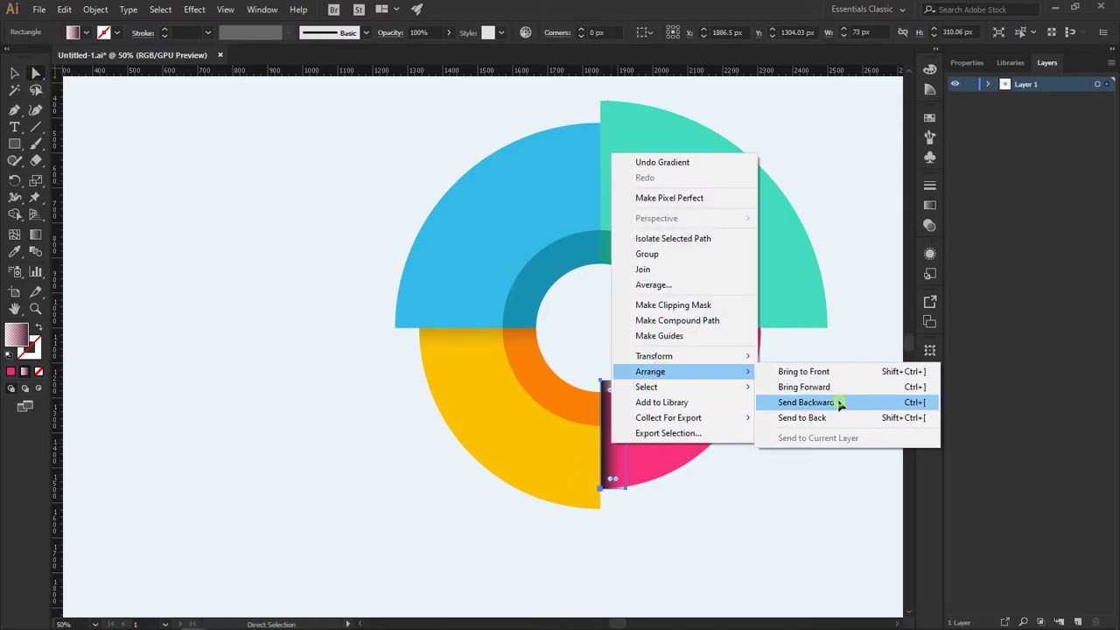
{"action": "left_click", "coordinate": [838, 402]}
{"action": "left_click", "coordinate": [442, 33]}
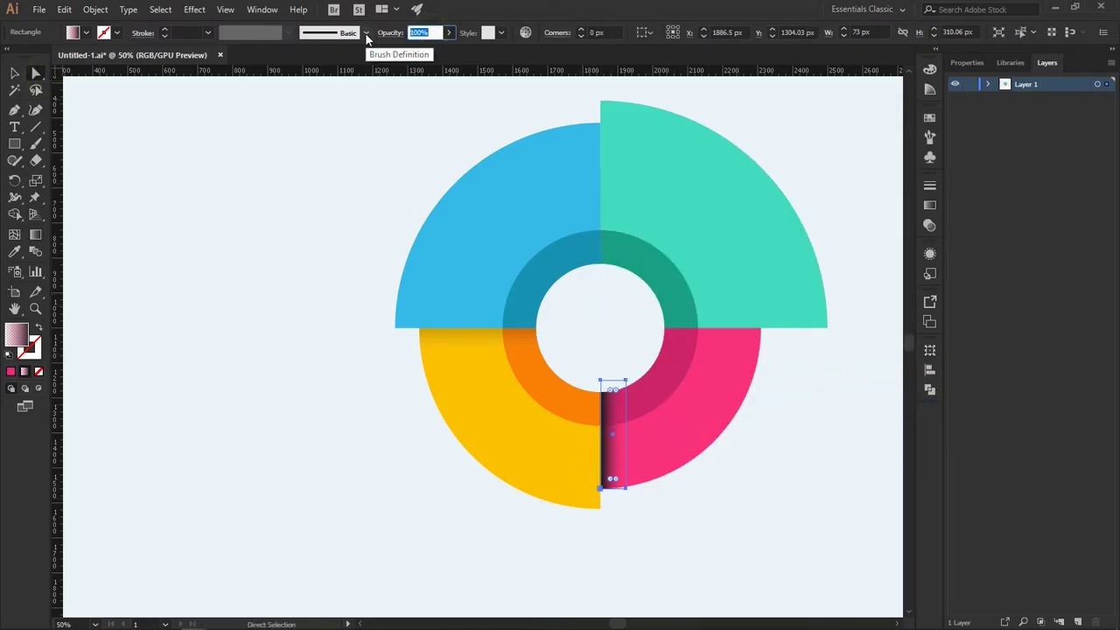
{"action": "type", "text": "18"}
{"action": "key", "text": "Return"}
{"action": "left_click", "coordinate": [14, 72]}
{"action": "key", "text": "ctrl+shift+a"}
{"action": "scroll", "coordinate": [417, 350], "scroll_direction": "up", "scroll_amount": 3}
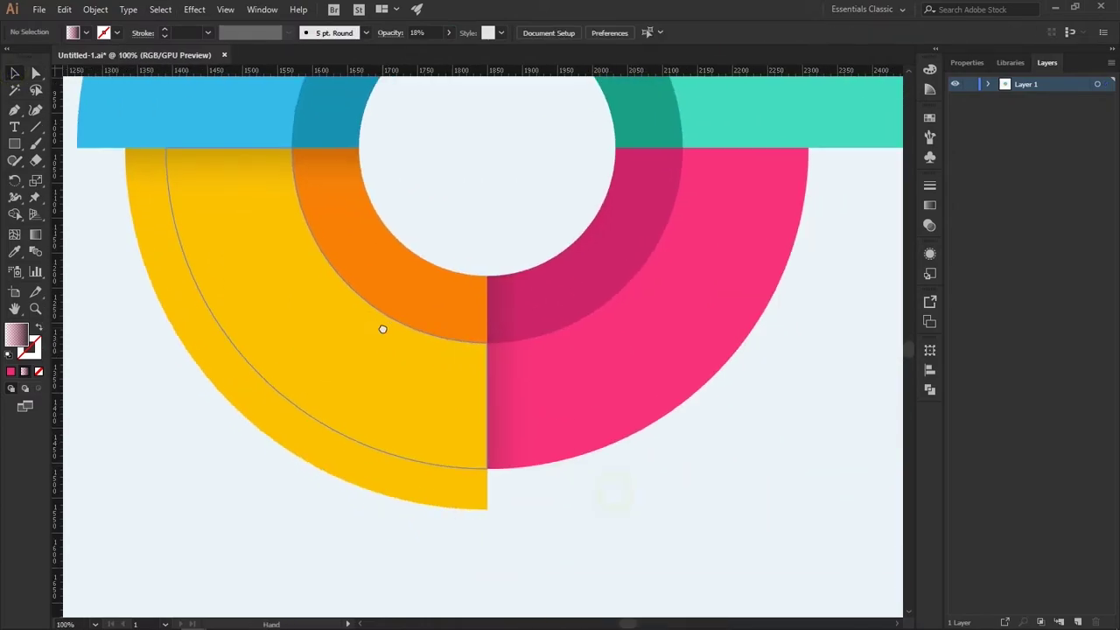
{"action": "scroll", "coordinate": [728, 443], "scroll_direction": "down", "scroll_amount": 1}
{"action": "scroll", "coordinate": [684, 508], "scroll_direction": "up", "scroll_amount": 3}
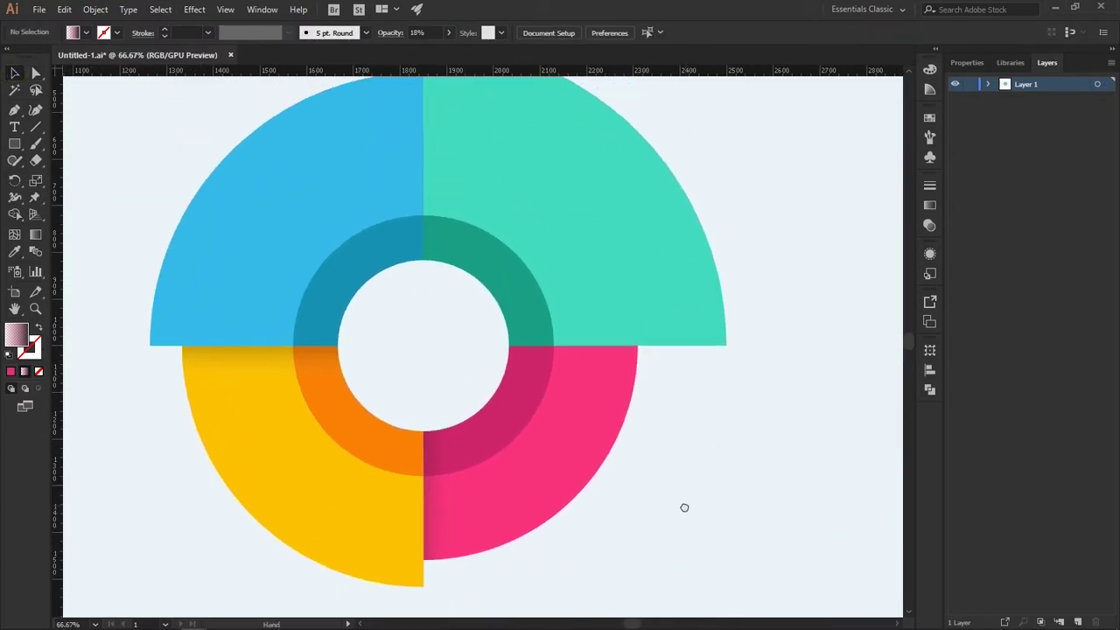
Draw a horizontal rectangle across the pink–teal seam, trimmed to the pink quarter.
{"action": "key", "text": "m"}
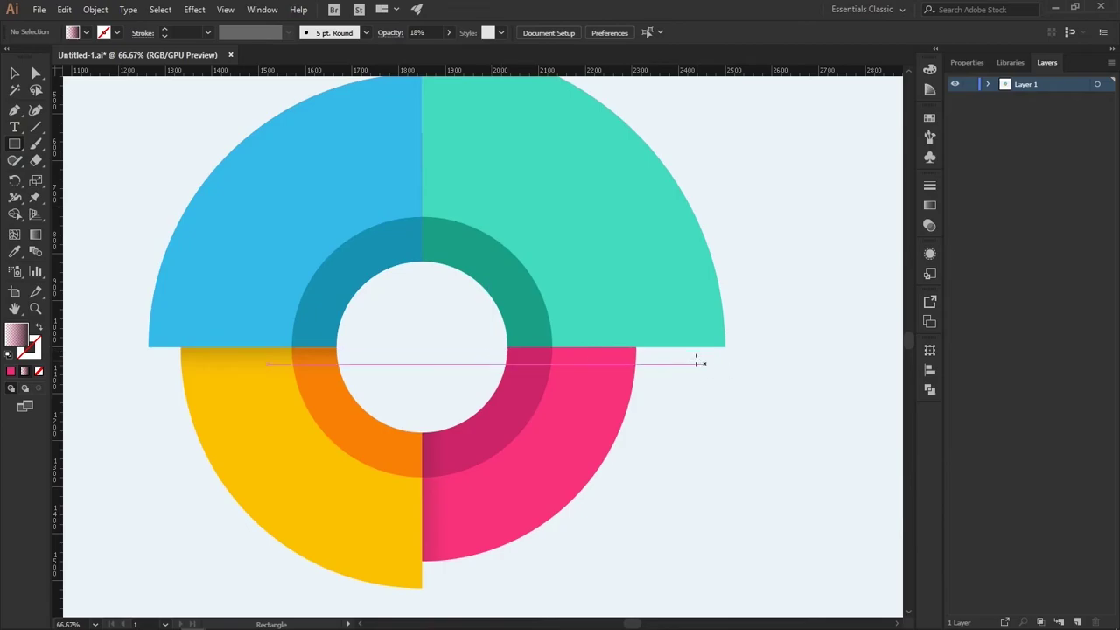
{"action": "mouse_move", "coordinate": [692, 349]}
{"action": "left_mouse_down"}
{"action": "mouse_move", "coordinate": [455, 371]}
{"action": "mouse_move", "coordinate": [459, 382]}
{"action": "left_mouse_up"}
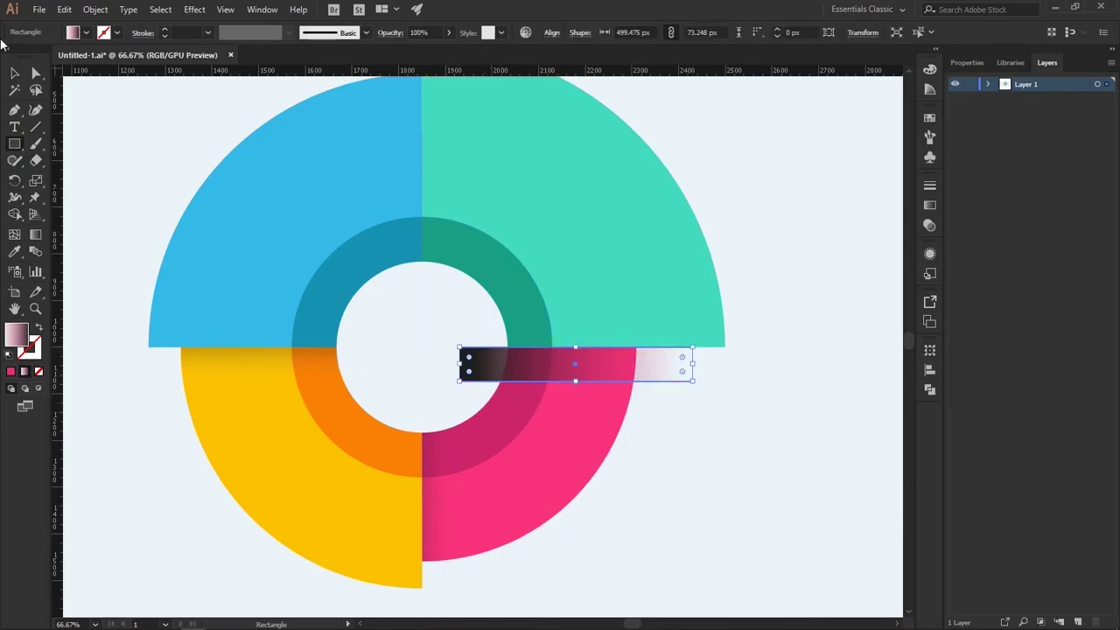
{"action": "left_click", "coordinate": [15, 75]}
{"action": "left_click_drag", "start_coordinate": [692, 364], "coordinate": [639, 364]}
Give the strip a vertical gradient, send it behind the teal quarter at 18% opacity.
{"action": "key", "text": "g"}
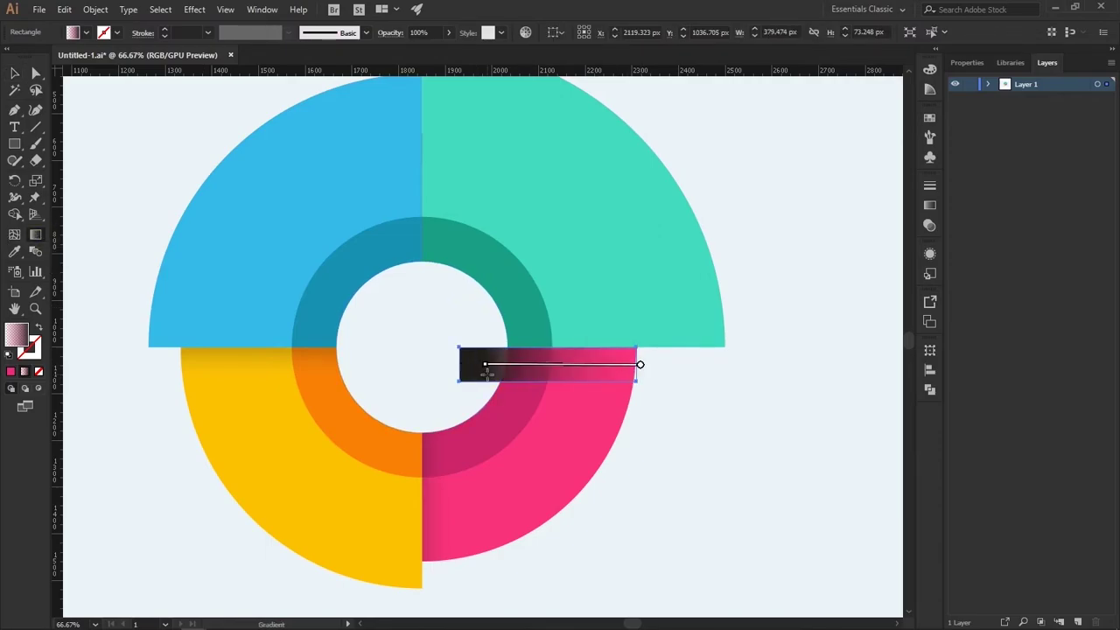
{"action": "mouse_move", "coordinate": [483, 364]}
{"action": "left_mouse_down"}
{"action": "mouse_move", "coordinate": [576, 364]}
{"action": "mouse_move", "coordinate": [643, 304]}
{"action": "left_mouse_up"}
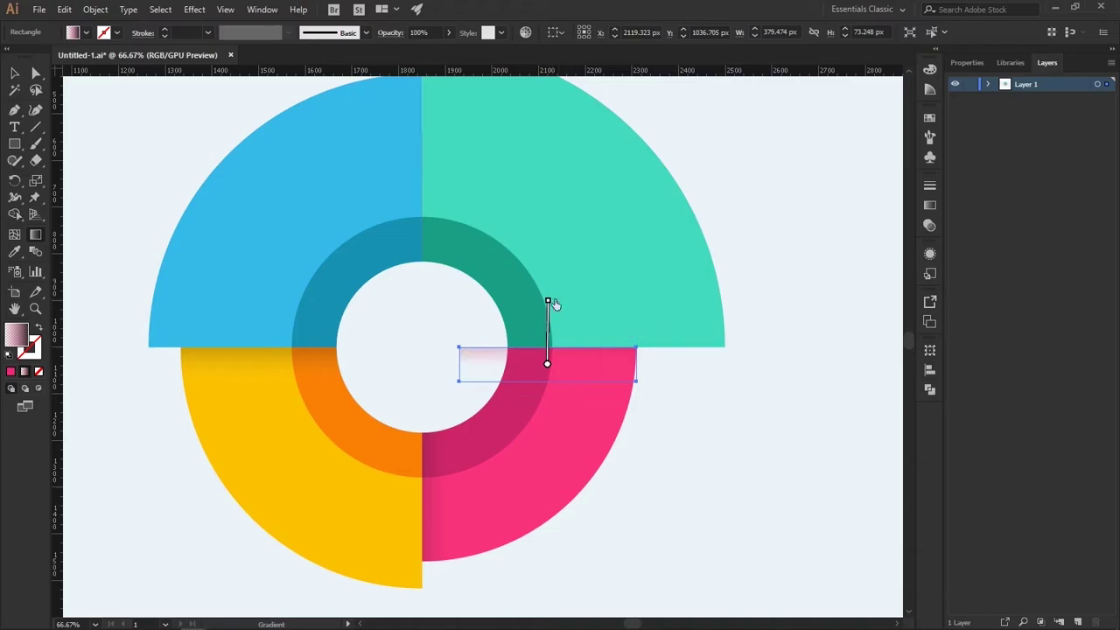
{"action": "mouse_move", "coordinate": [548, 363]}
{"action": "left_mouse_down"}
{"action": "mouse_move", "coordinate": [548, 331]}
{"action": "mouse_move", "coordinate": [547, 379]}
{"action": "left_mouse_up"}
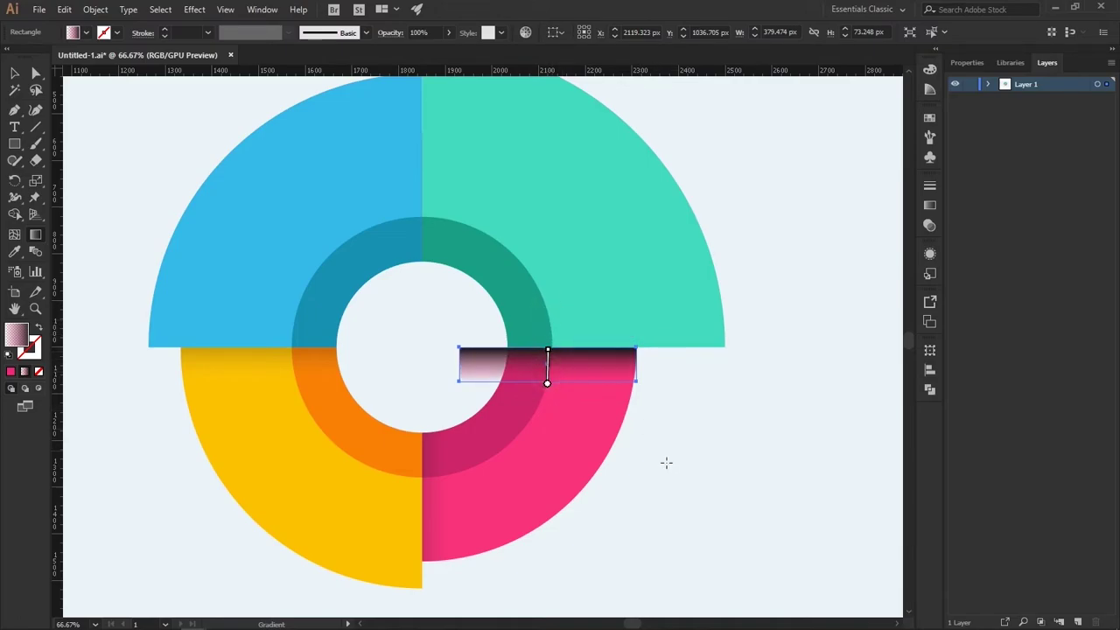
{"action": "key", "text": "v"}
{"action": "right_click", "coordinate": [588, 368]}
{"action": "left_click", "coordinate": [782, 325]}
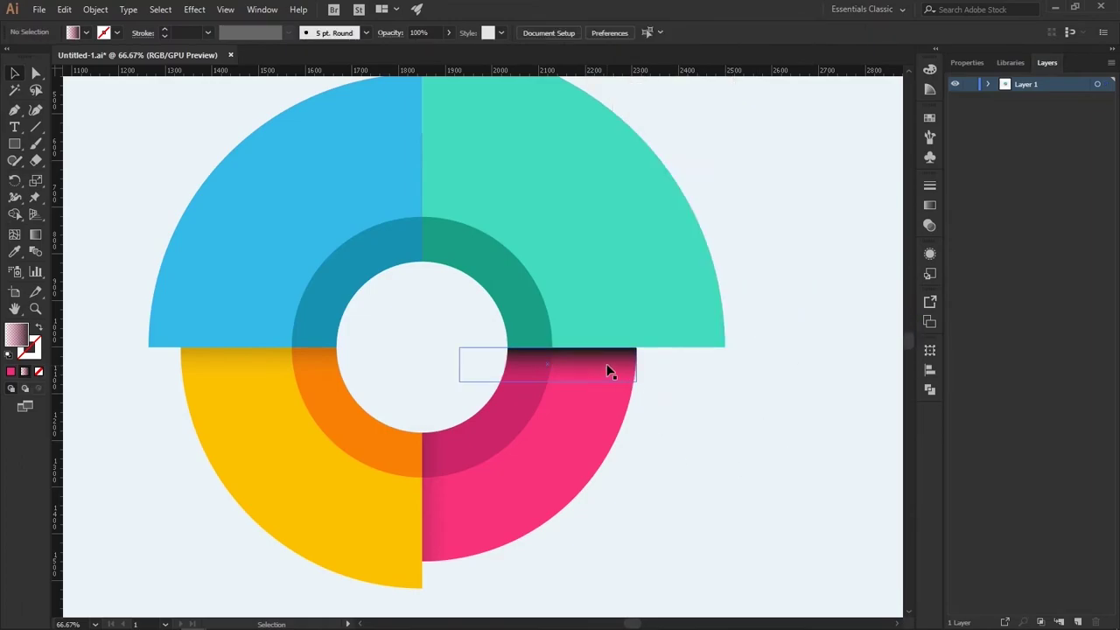
{"action": "left_click", "coordinate": [420, 33]}
{"action": "type", "text": "18"}
{"action": "key", "text": "Return"}
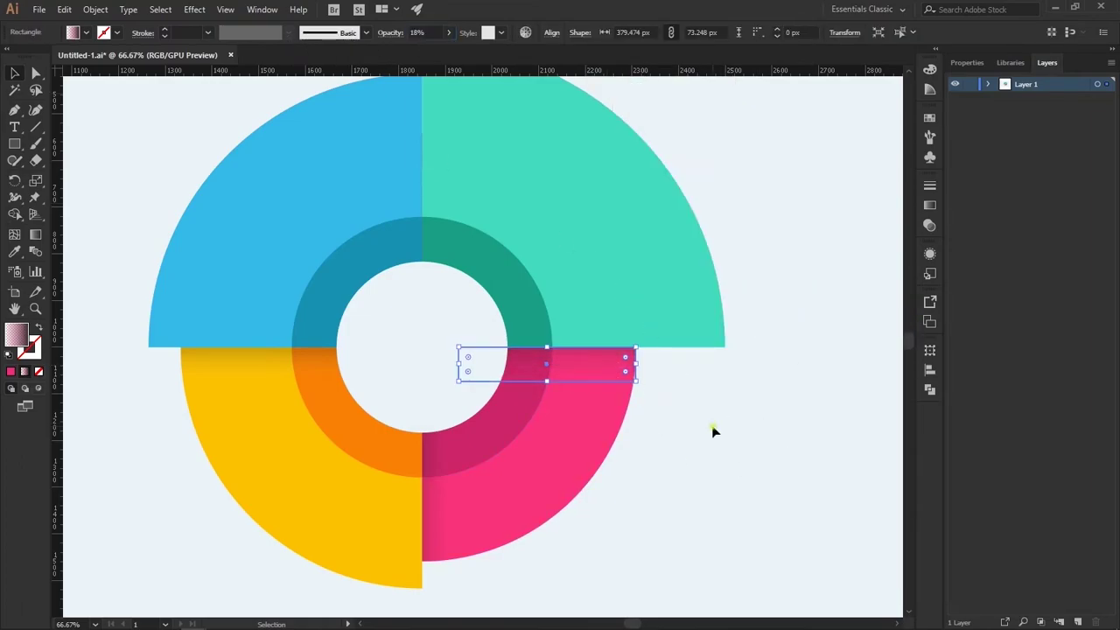
Check the faint shadow strips over the yellow quarter and the pink–teal seam.
{"action": "left_click", "coordinate": [778, 383]}
{"action": "scroll", "coordinate": [770, 393], "scroll_direction": "up", "scroll_amount": 2}
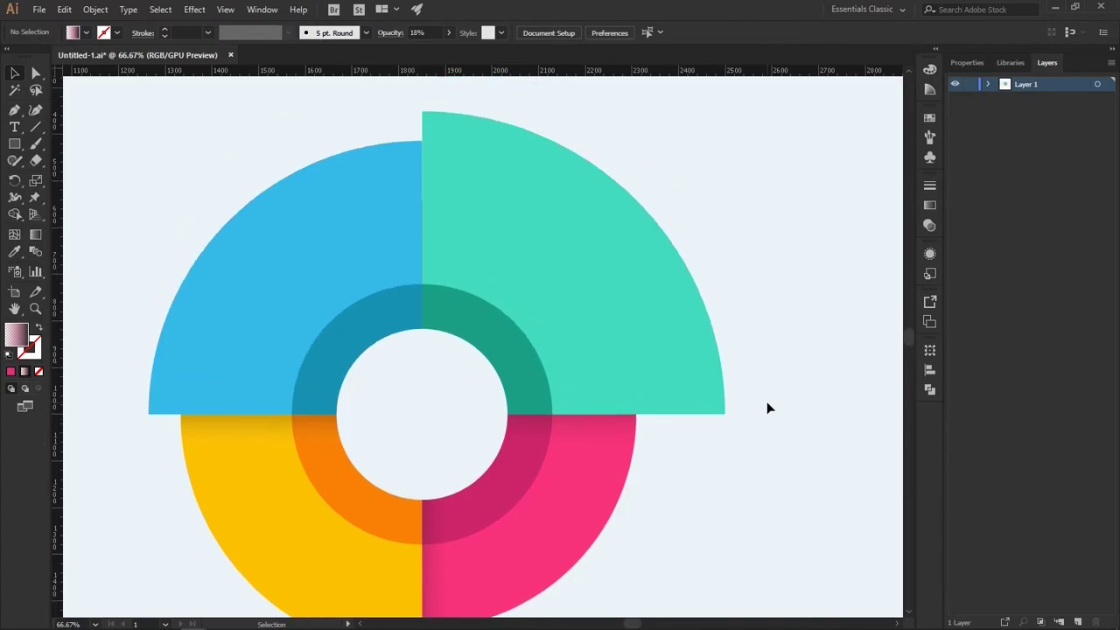
{"action": "left_click", "coordinate": [230, 429]}
{"action": "left_click", "coordinate": [596, 420]}
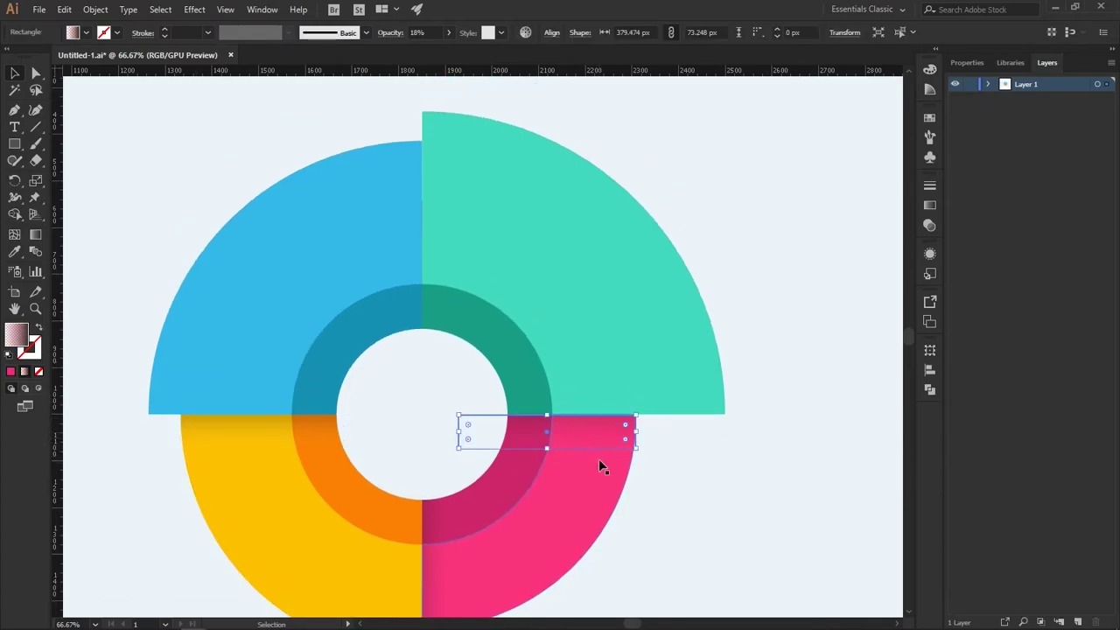
{"action": "left_click", "coordinate": [780, 474]}
{"action": "scroll", "coordinate": [780, 475], "scroll_direction": "down", "scroll_amount": 2}
{"action": "scroll", "coordinate": [779, 474], "scroll_direction": "up", "scroll_amount": 4}
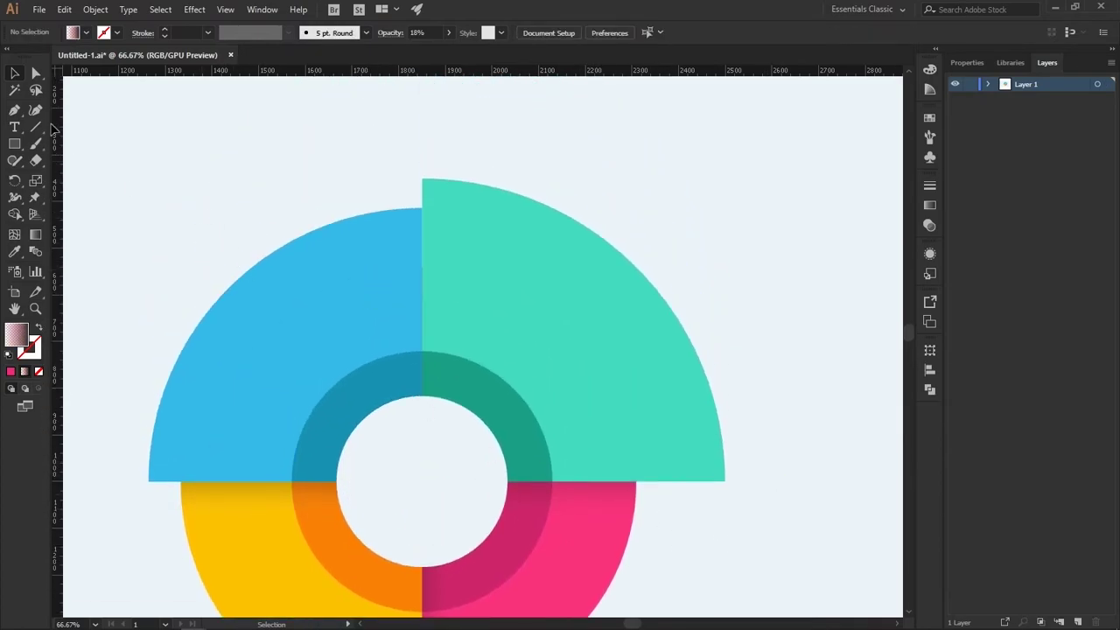
{"action": "left_click", "coordinate": [14, 143]}
Draw a tall strip on the blue–teal seam with a short horizontal gradient.
{"action": "left_click_drag", "start_coordinate": [373, 187], "coordinate": [425, 423]}
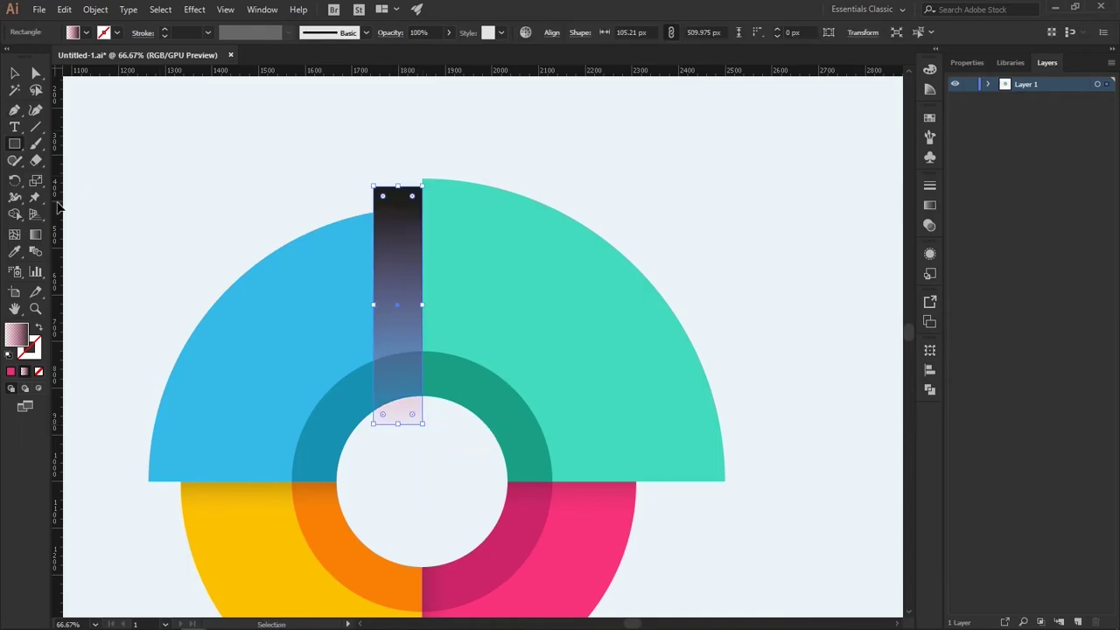
{"action": "left_click", "coordinate": [35, 234]}
{"action": "left_click_drag", "start_coordinate": [397, 179], "coordinate": [400, 441]}
{"action": "mouse_move", "coordinate": [397, 180]}
{"action": "left_mouse_down"}
{"action": "mouse_move", "coordinate": [397, 305]}
{"action": "mouse_move", "coordinate": [501, 414]}
{"action": "left_mouse_up"}
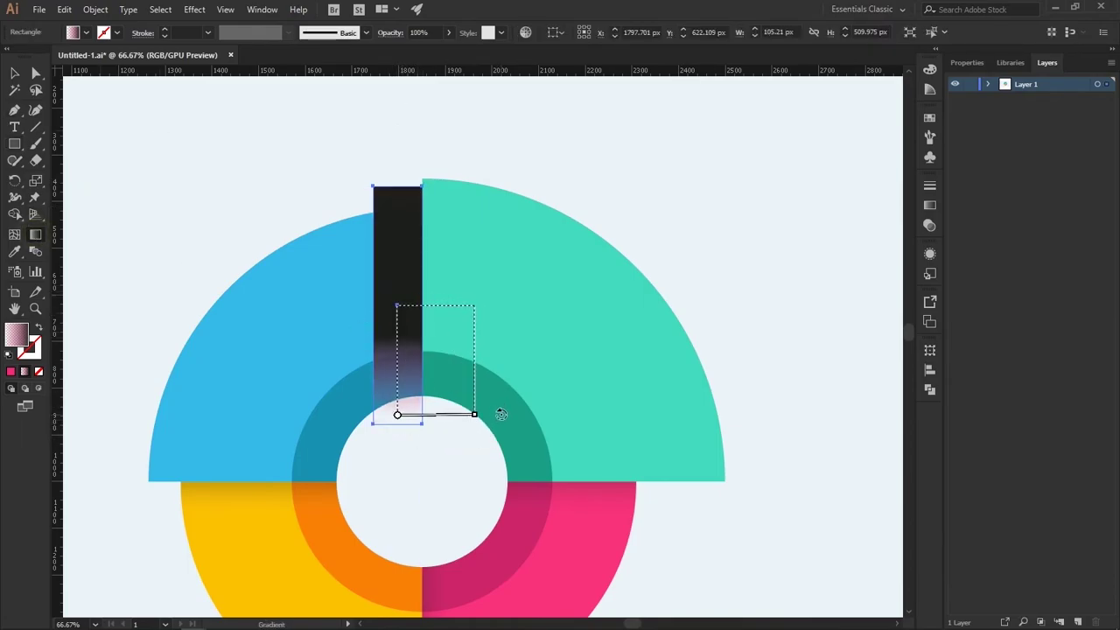
{"action": "mouse_move", "coordinate": [397, 305]}
{"action": "left_mouse_down"}
{"action": "mouse_move", "coordinate": [475, 305]}
{"action": "mouse_move", "coordinate": [413, 306]}
{"action": "mouse_move", "coordinate": [422, 306]}
{"action": "left_mouse_up"}
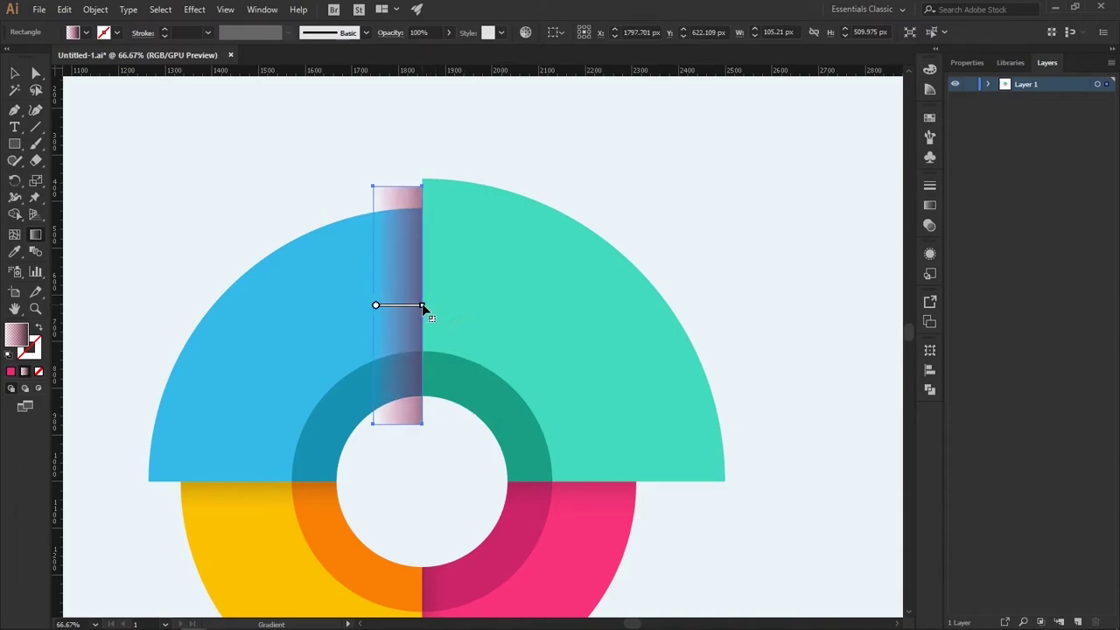
Make the strip gradient's starting stop blue.
{"action": "left_click", "coordinate": [929, 205]}
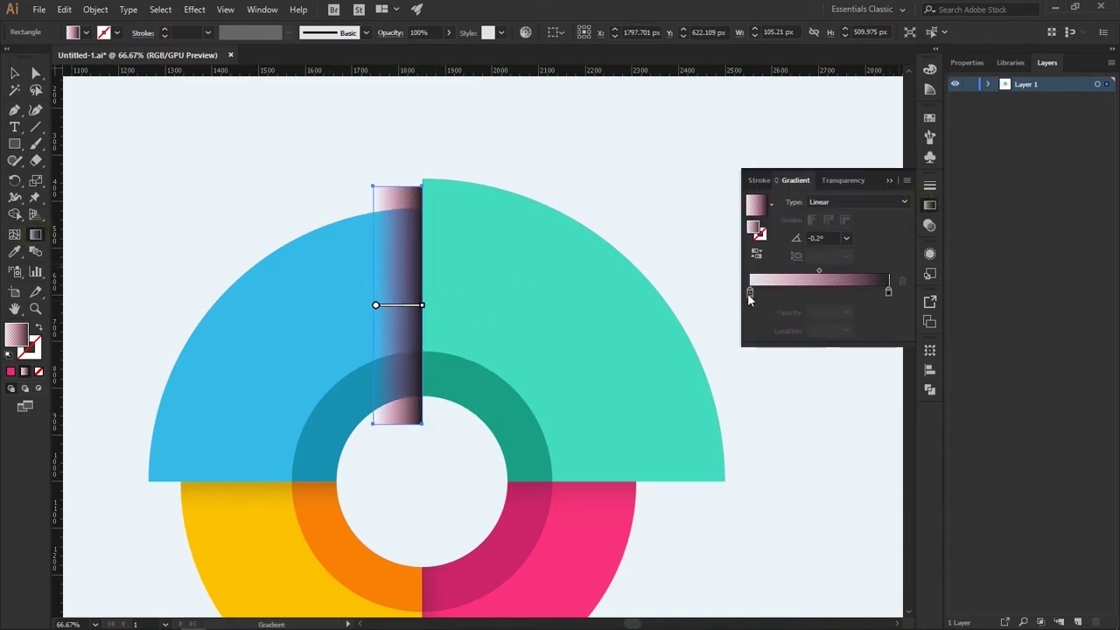
{"action": "double_click", "coordinate": [750, 292]}
{"action": "left_click", "coordinate": [776, 339]}
{"action": "key", "text": "Escape"}
{"action": "key", "text": "v"}
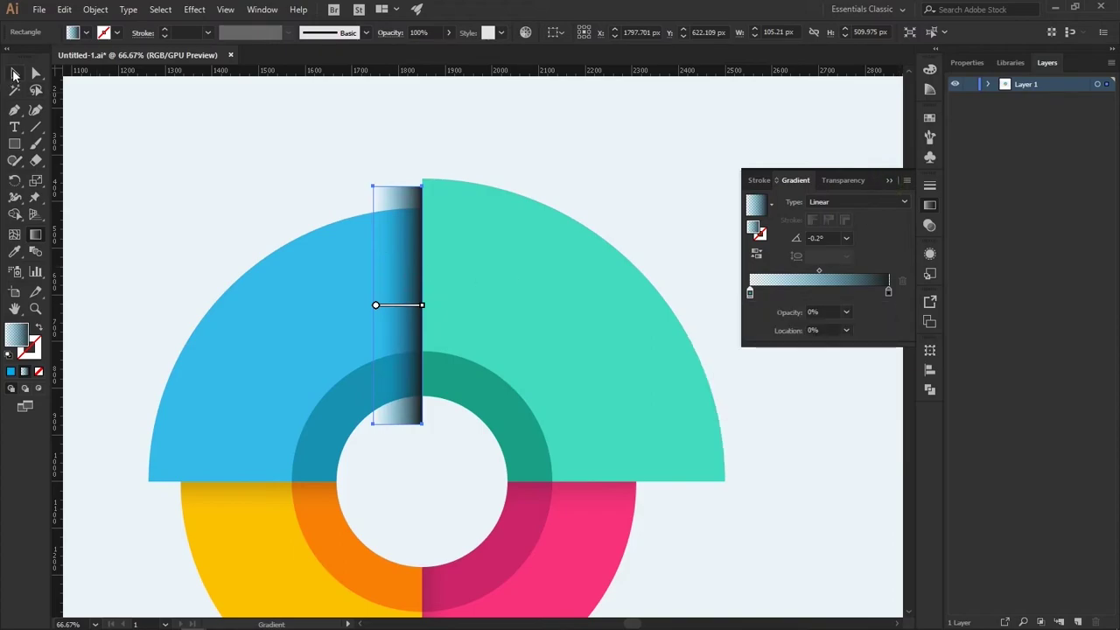
Move the strip down slightly, send it backward and set 18% opacity.
{"action": "left_click_drag", "start_coordinate": [389, 241], "coordinate": [389, 265]}
{"action": "right_click", "coordinate": [393, 270]}
{"action": "left_click", "coordinate": [602, 519]}
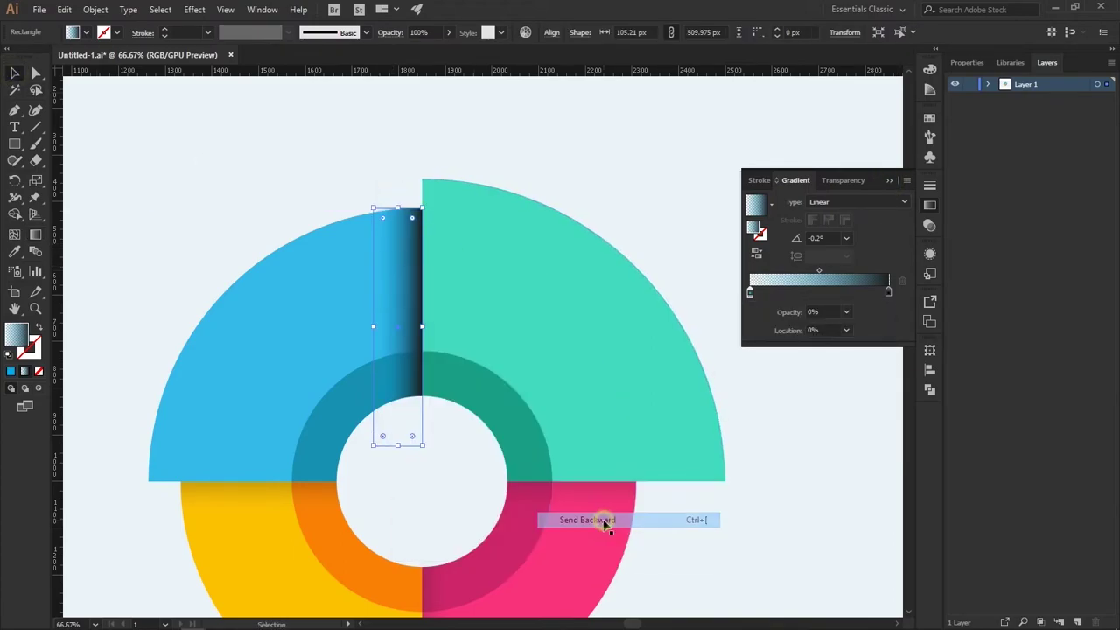
{"action": "type", "text": "18"}
{"action": "key", "text": "Return"}
{"action": "left_click", "coordinate": [224, 258]}
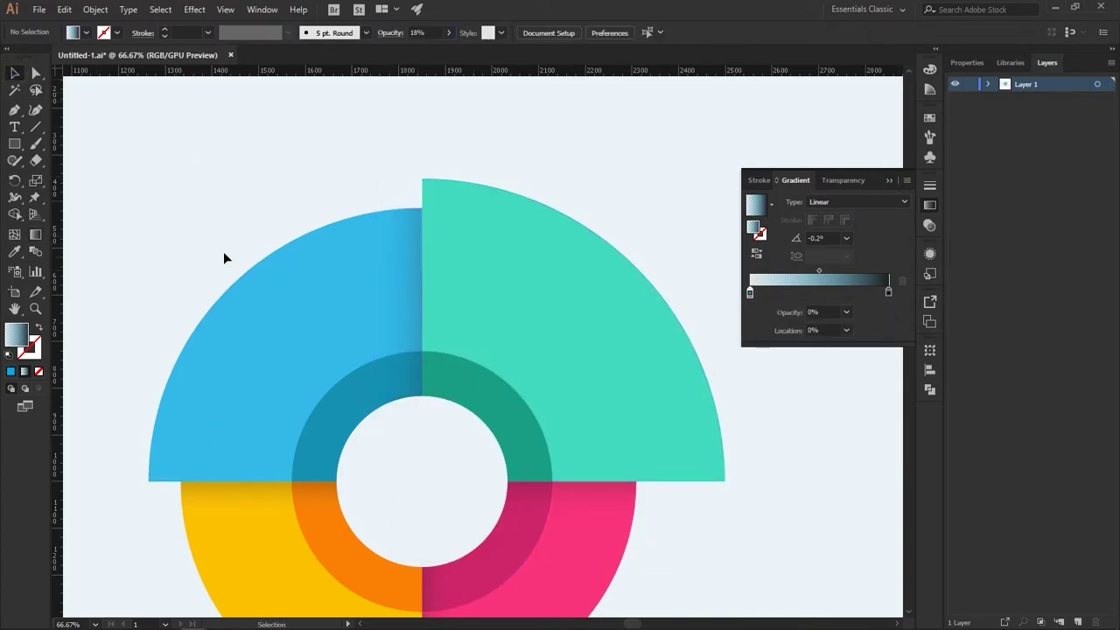
{"action": "key", "text": "ctrl+minus"}
{"action": "key", "text": "ctrl+minus"}
{"action": "key", "text": "ctrl+minus"}
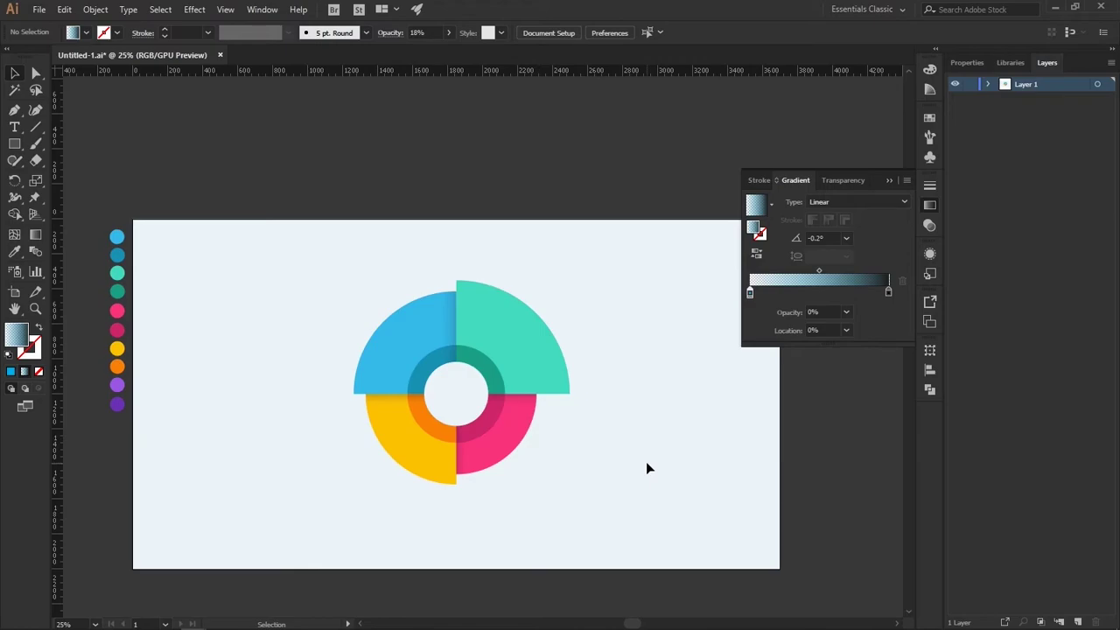
Group all the donut pieces into one object.
{"action": "left_click", "coordinate": [890, 181]}
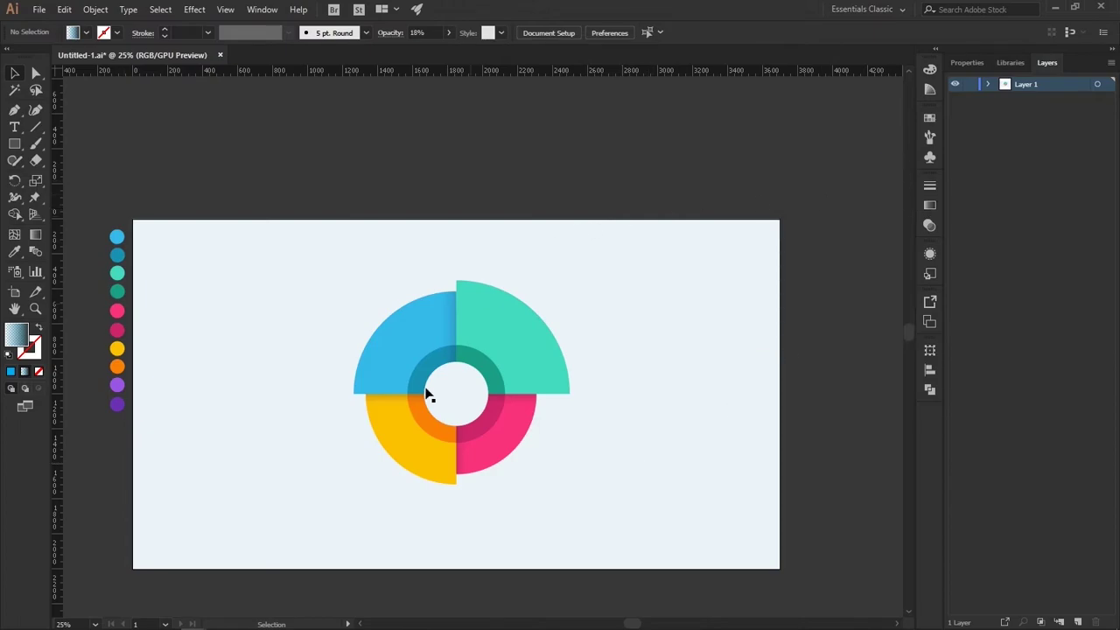
{"action": "left_click_drag", "start_coordinate": [607, 261], "coordinate": [340, 517]}
{"action": "right_click", "coordinate": [486, 379]}
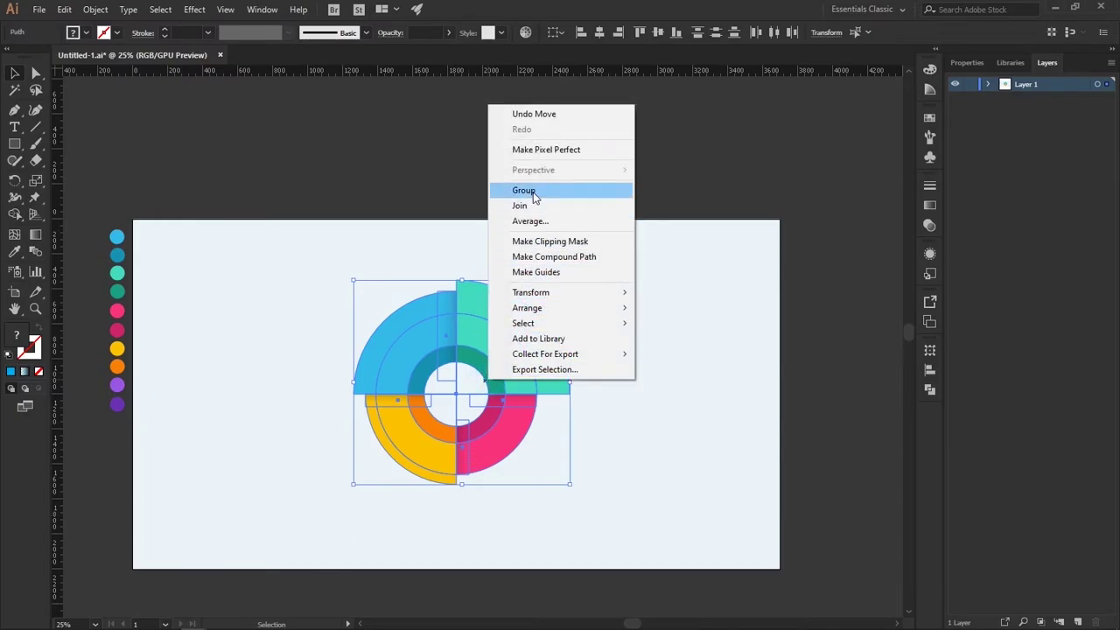
{"action": "left_click", "coordinate": [525, 190]}
{"action": "left_click", "coordinate": [661, 376]}
Move the donut group toward the artboard's left side.
{"action": "left_click_drag", "start_coordinate": [518, 362], "coordinate": [302, 374]}
{"action": "left_click", "coordinate": [553, 387]}
{"action": "left_click", "coordinate": [525, 371]}
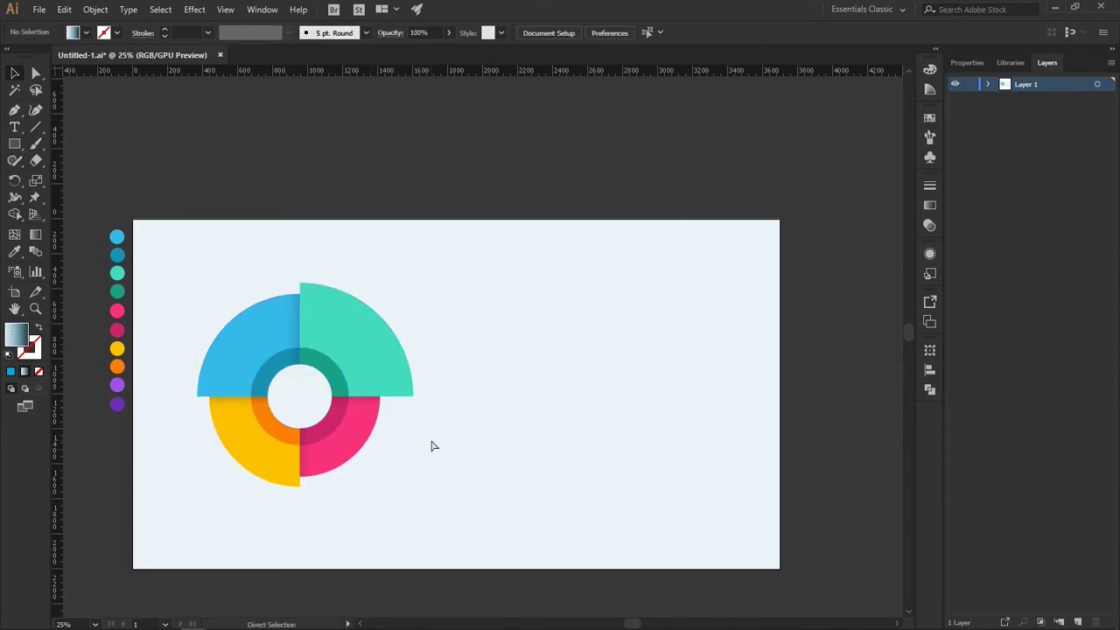
{"action": "key", "text": "ctrl+plus"}
{"action": "left_click_drag", "start_coordinate": [431, 446], "coordinate": [610, 432]}
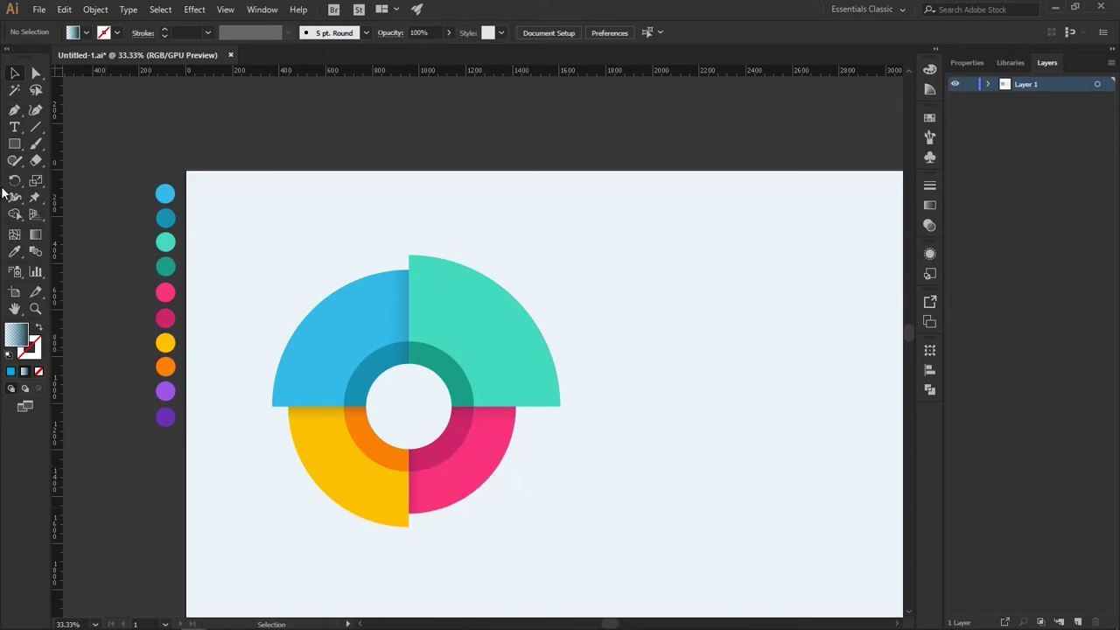
Draw a circle centred on the donut with a radial gradient fill.
{"action": "key", "text": "l"}
{"action": "key", "text": "comma"}
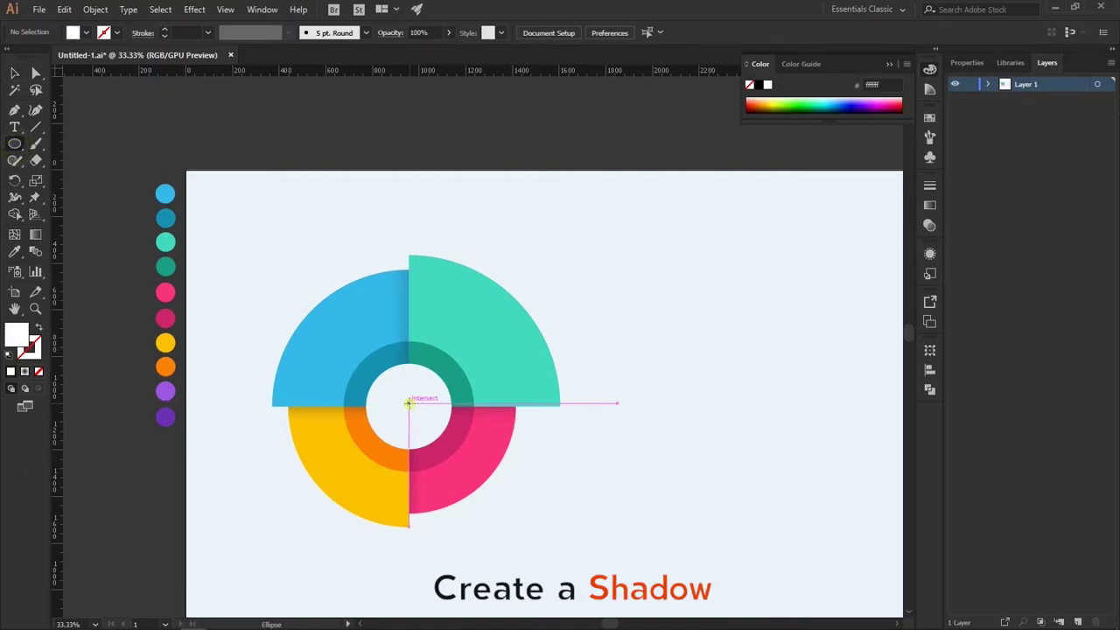
{"action": "left_click_drag", "start_coordinate": [409, 403], "coordinate": [487, 302]}
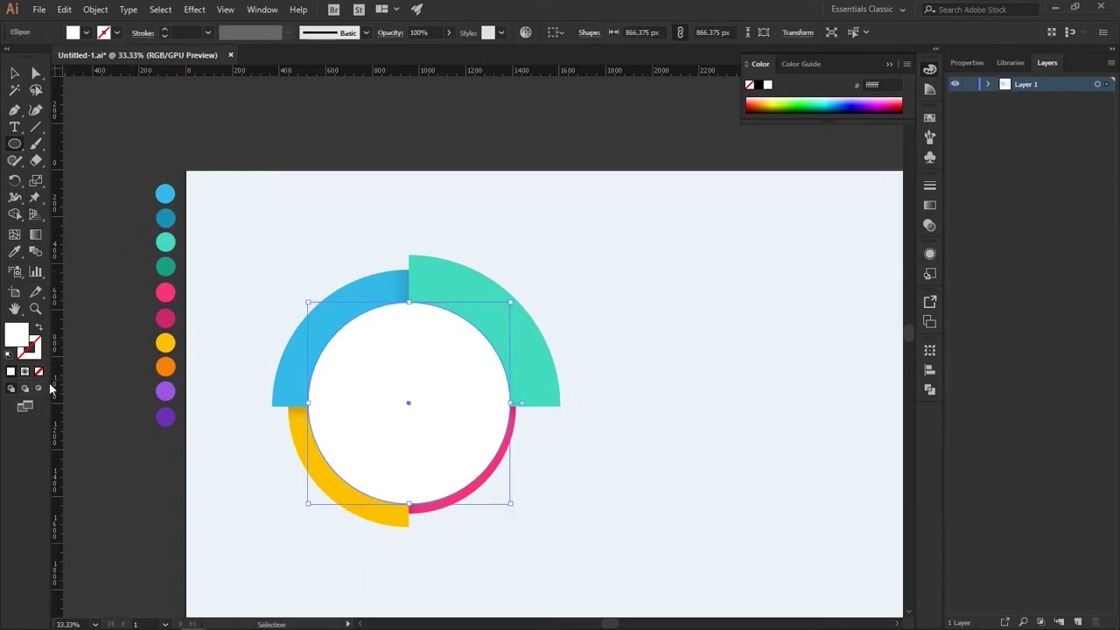
{"action": "left_click", "coordinate": [25, 372]}
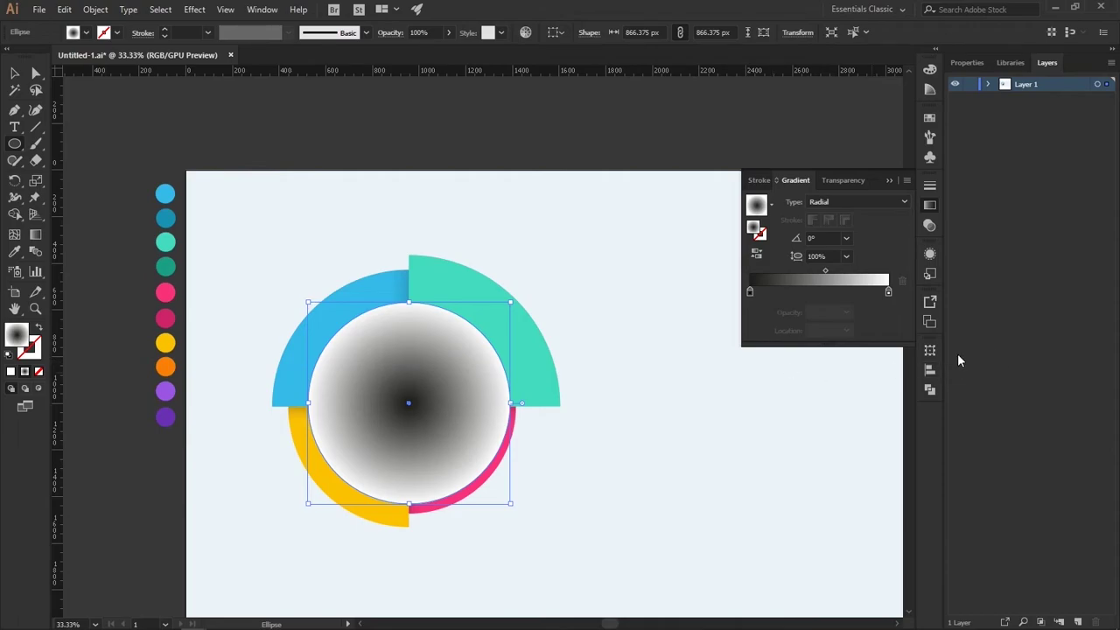
Make the gradient's outer stop black at 0% opacity.
{"action": "left_click", "coordinate": [889, 293]}
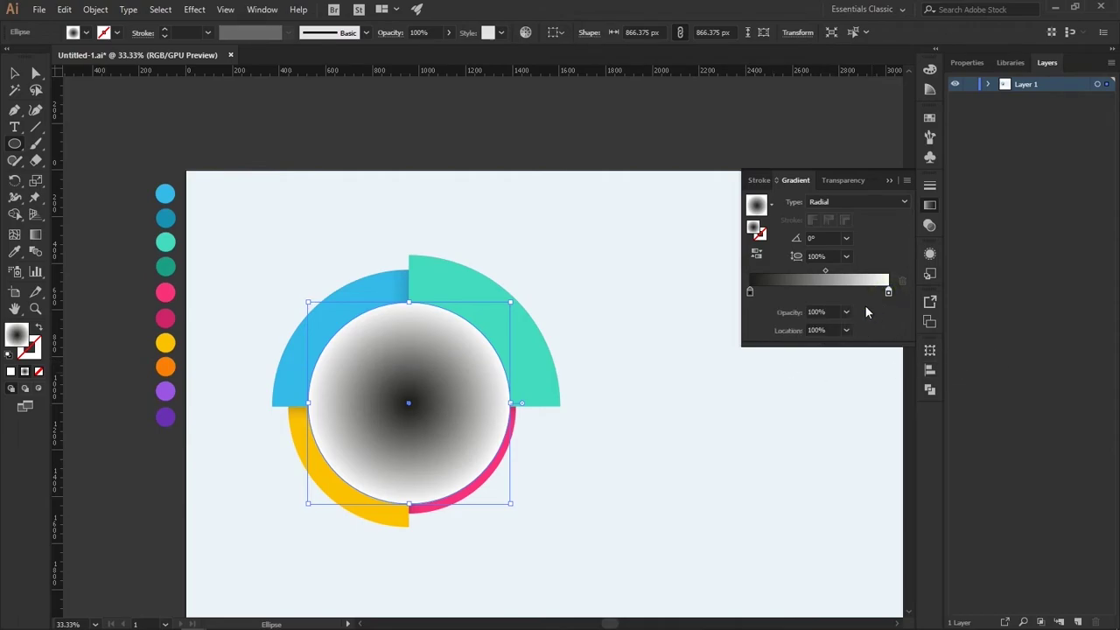
{"action": "left_click", "coordinate": [846, 312]}
{"action": "left_click", "coordinate": [862, 324]}
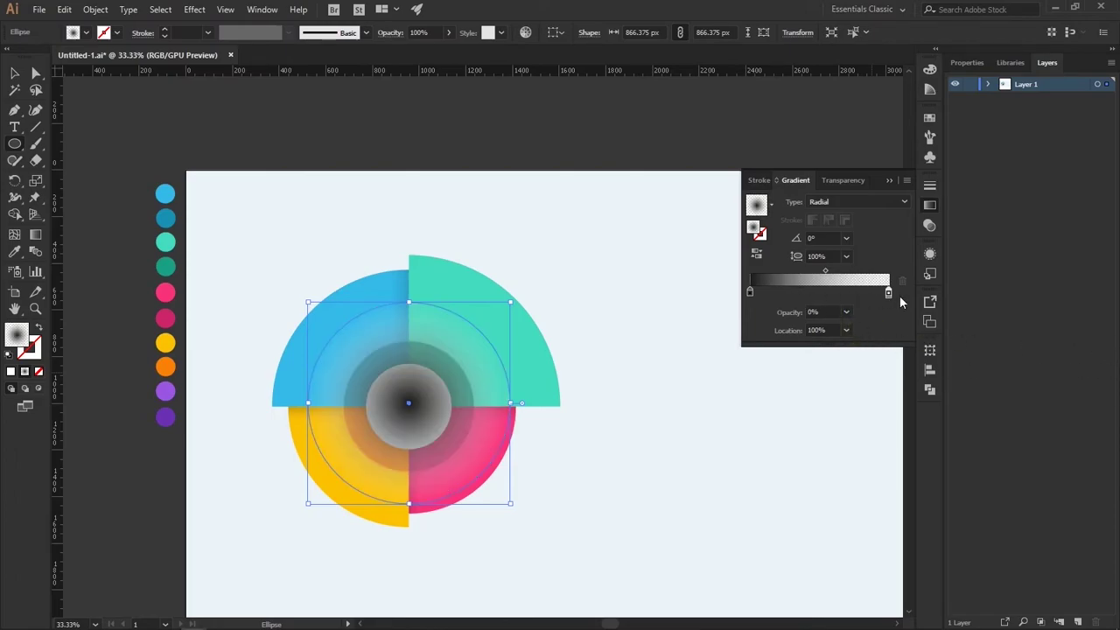
{"action": "double_click", "coordinate": [888, 292]}
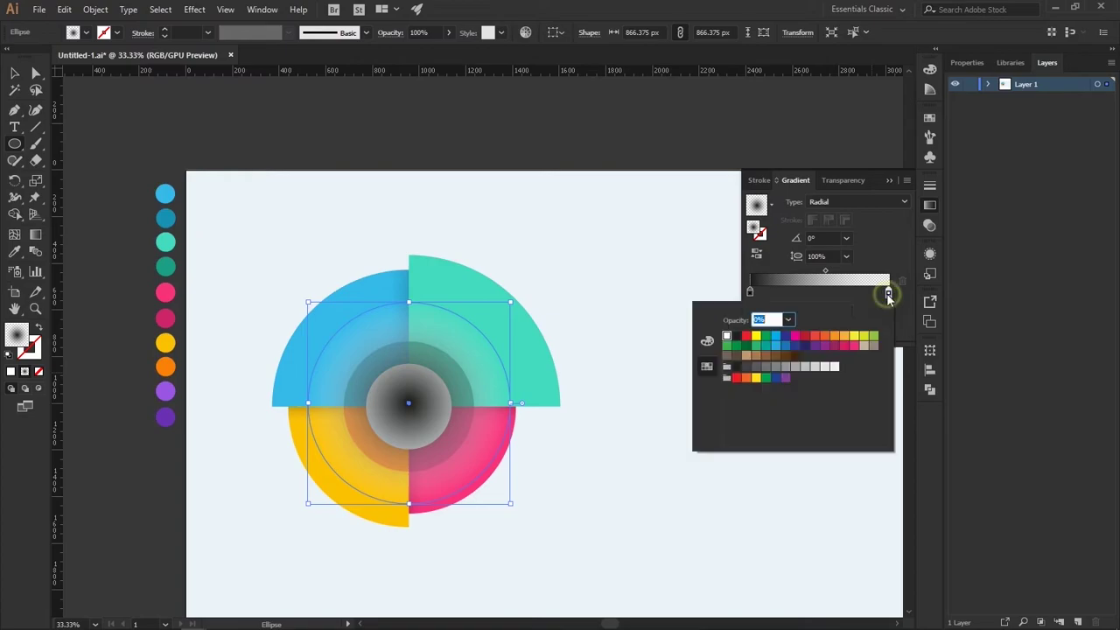
{"action": "left_click", "coordinate": [737, 337]}
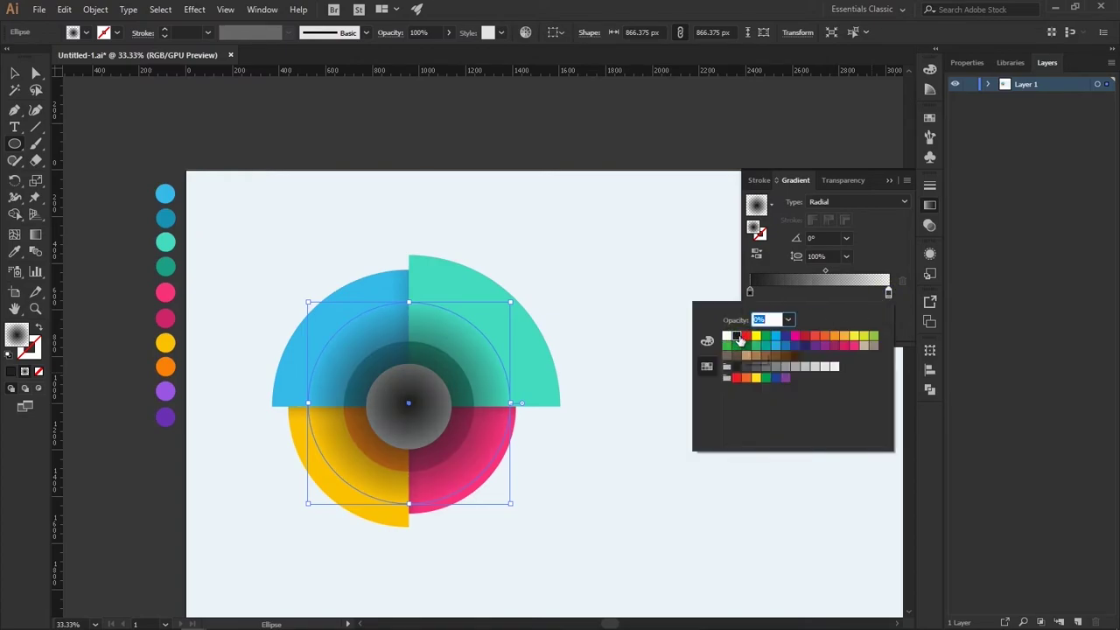
{"action": "left_click", "coordinate": [881, 263]}
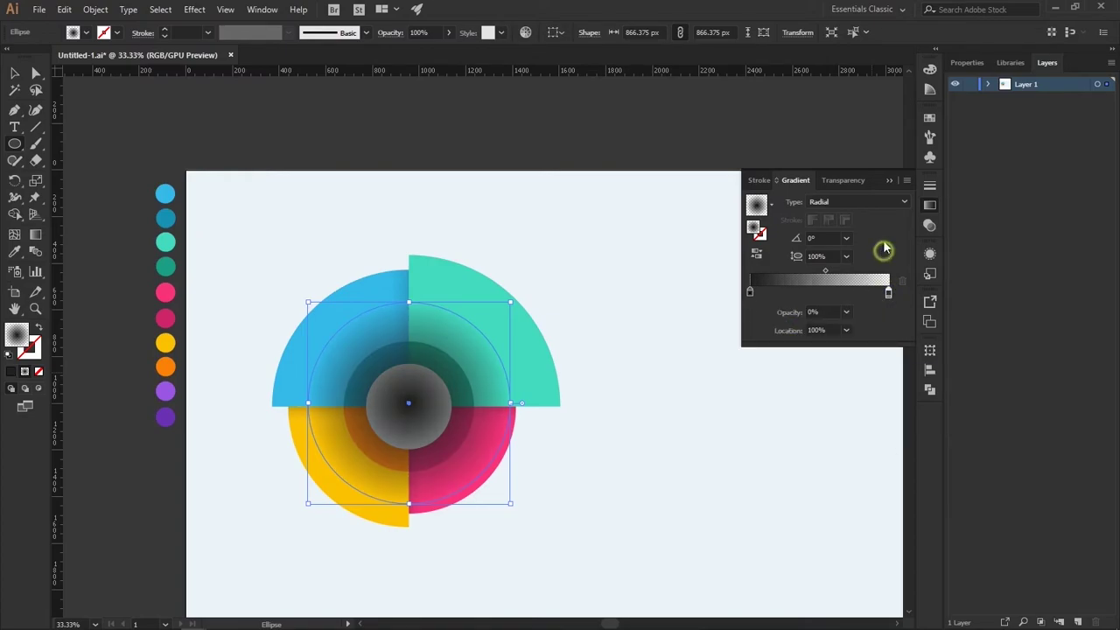
{"action": "left_click", "coordinate": [889, 181]}
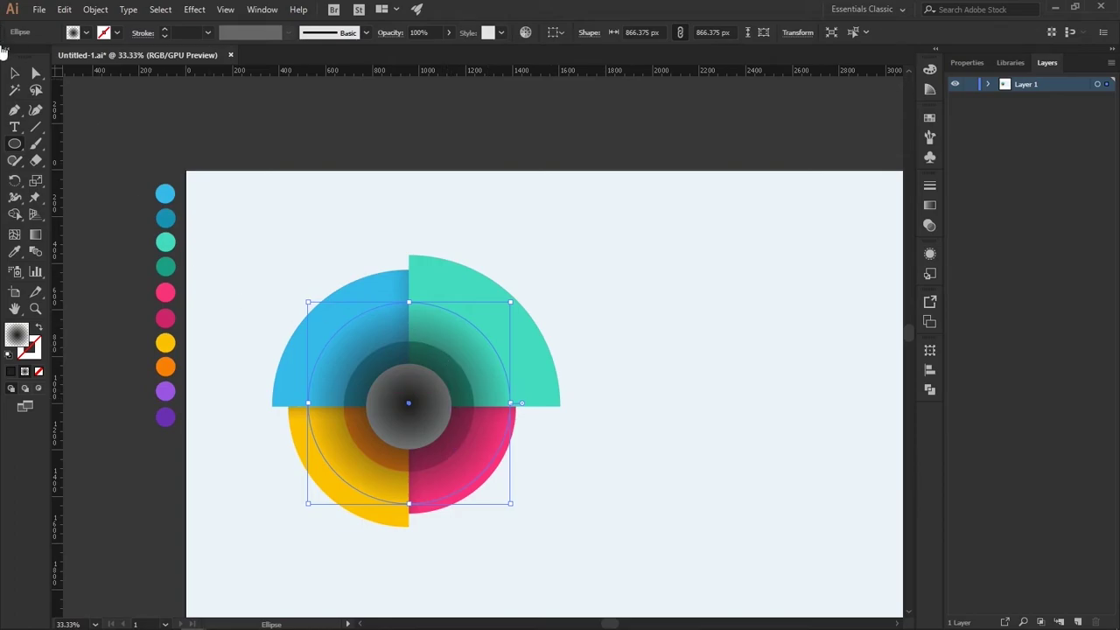
Send the gradient circle backward behind the donut's pink ring.
{"action": "left_click", "coordinate": [15, 74]}
{"action": "left_click_drag", "start_coordinate": [446, 426], "coordinate": [528, 460]}
{"action": "right_click", "coordinate": [563, 468]}
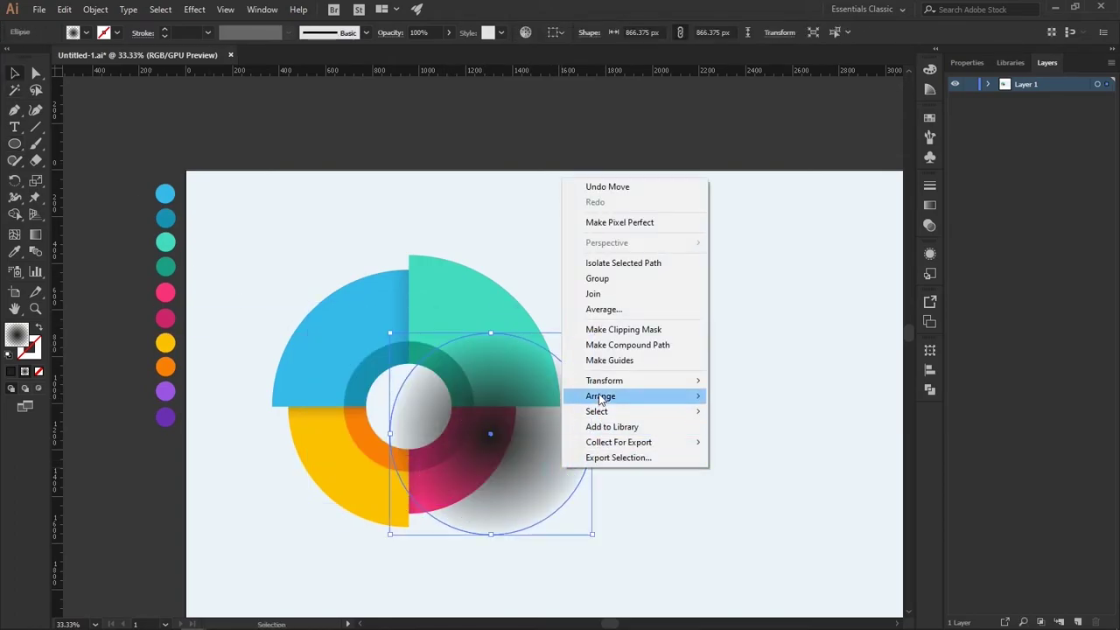
{"action": "mouse_move", "coordinate": [600, 396]}
{"action": "left_click", "coordinate": [778, 426]}
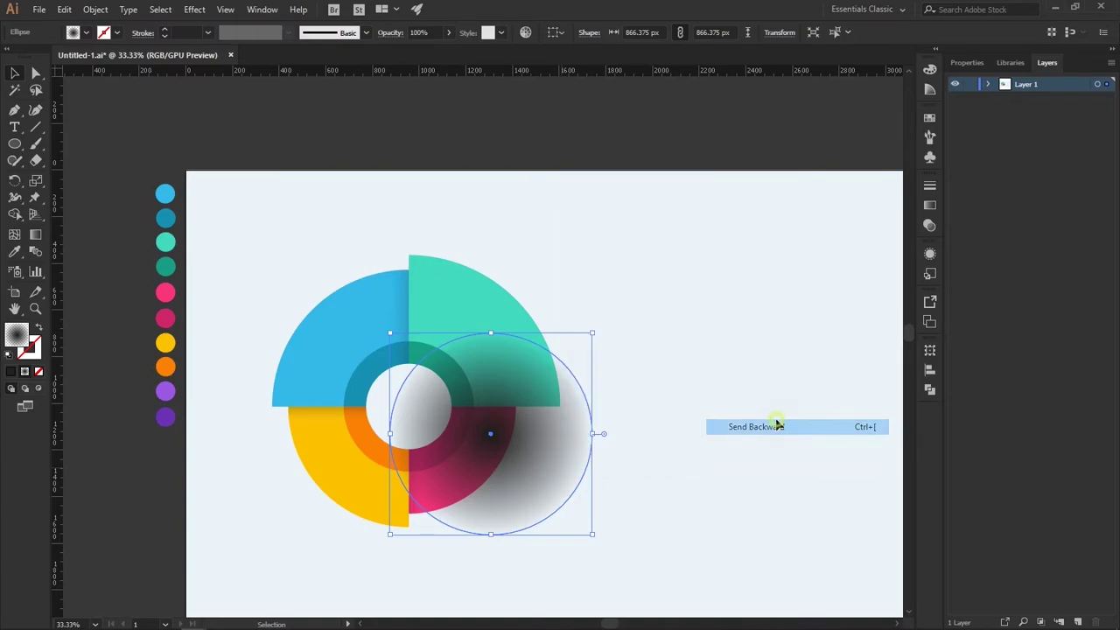
{"action": "left_click_drag", "start_coordinate": [541, 473], "coordinate": [469, 453]}
{"action": "left_click", "coordinate": [510, 487]}
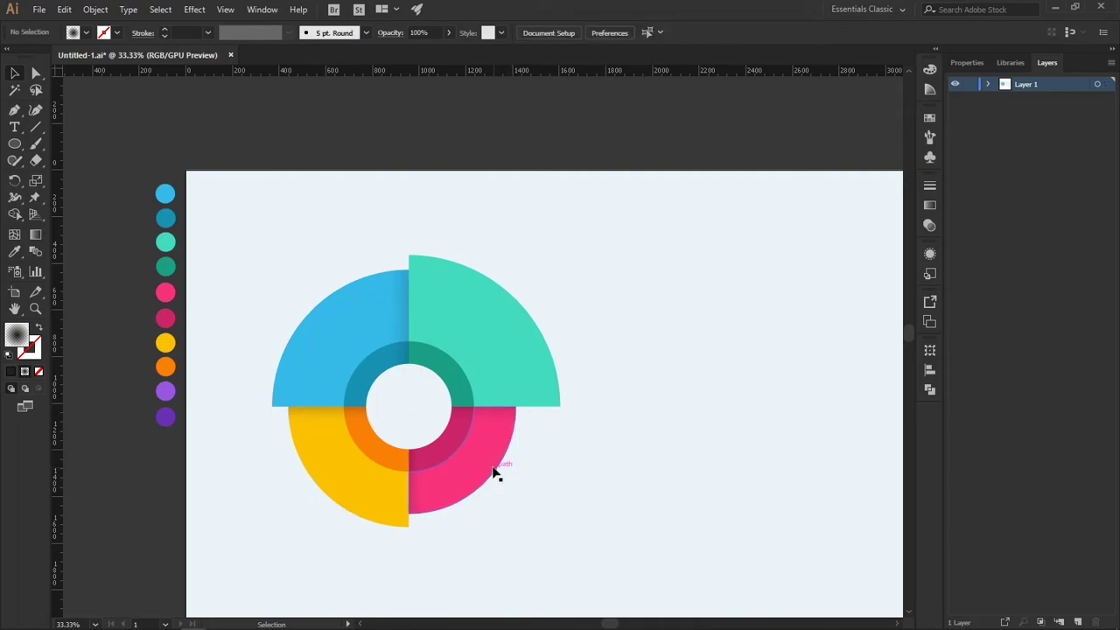
Enlarge the circle to about 1047 px, offset down-right as a shadow.
{"action": "left_click", "coordinate": [560, 473]}
{"action": "left_click_drag", "start_coordinate": [560, 473], "coordinate": [524, 470]}
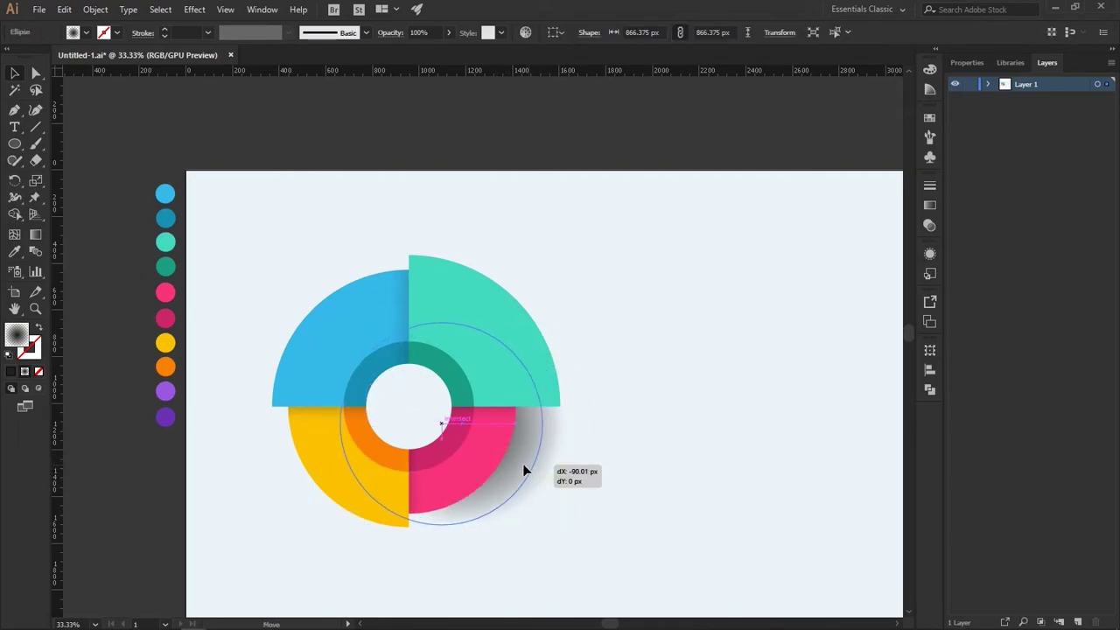
{"action": "left_click_drag", "start_coordinate": [544, 527], "coordinate": [572, 555]}
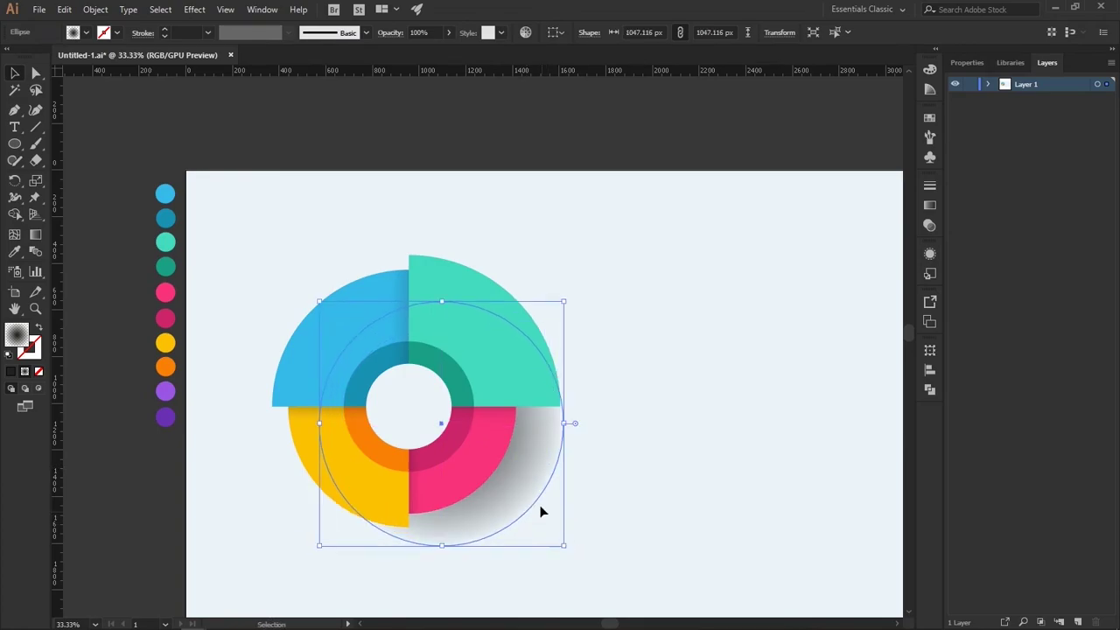
{"action": "mouse_move", "coordinate": [532, 499]}
{"action": "left_mouse_down"}
{"action": "mouse_move", "coordinate": [505, 479]}
{"action": "mouse_move", "coordinate": [516, 461]}
{"action": "left_mouse_up"}
{"action": "key", "text": "ctrl+shift+a"}
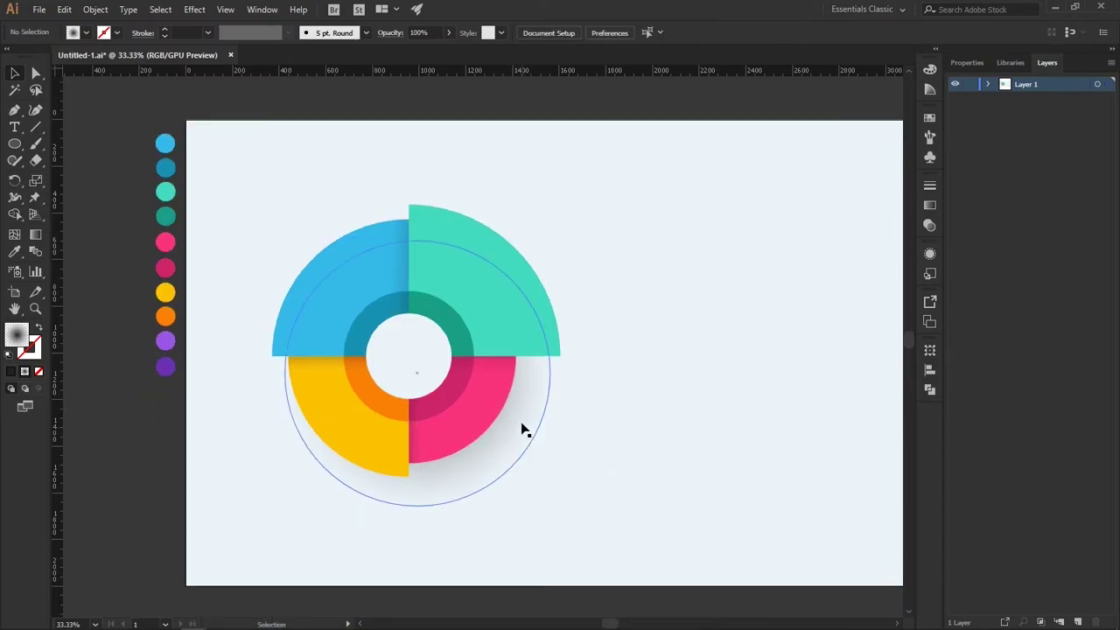
{"action": "scroll", "coordinate": [762, 499], "scroll_direction": "down", "scroll_amount": 3}
{"action": "scroll", "coordinate": [762, 493], "scroll_direction": "up", "scroll_amount": 2}
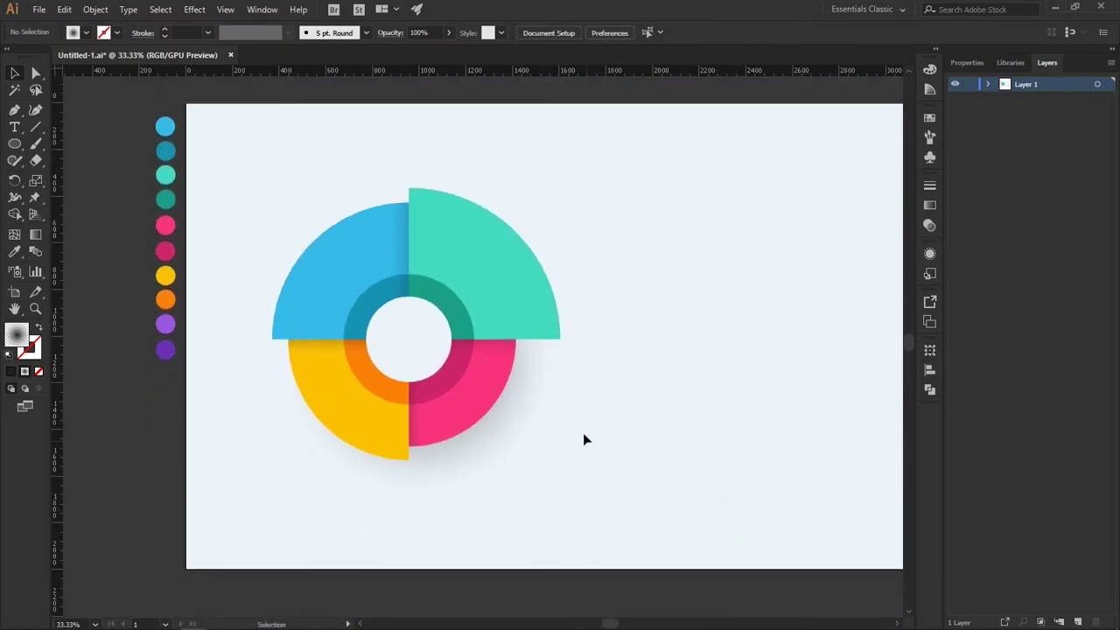
{"action": "left_click", "coordinate": [516, 420]}
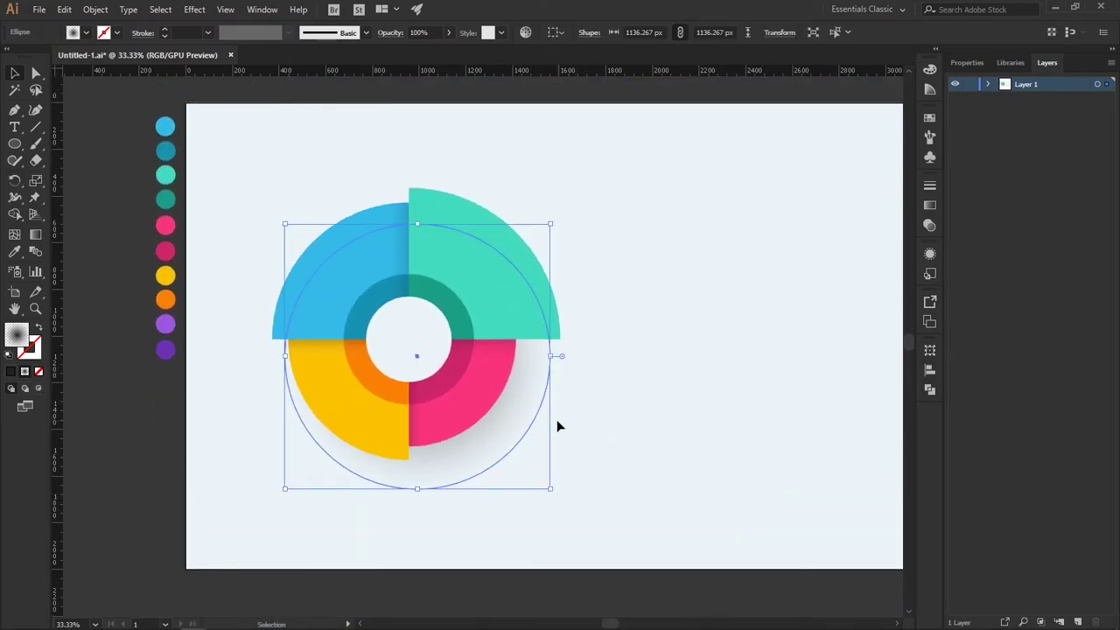
{"action": "left_click", "coordinate": [930, 206]}
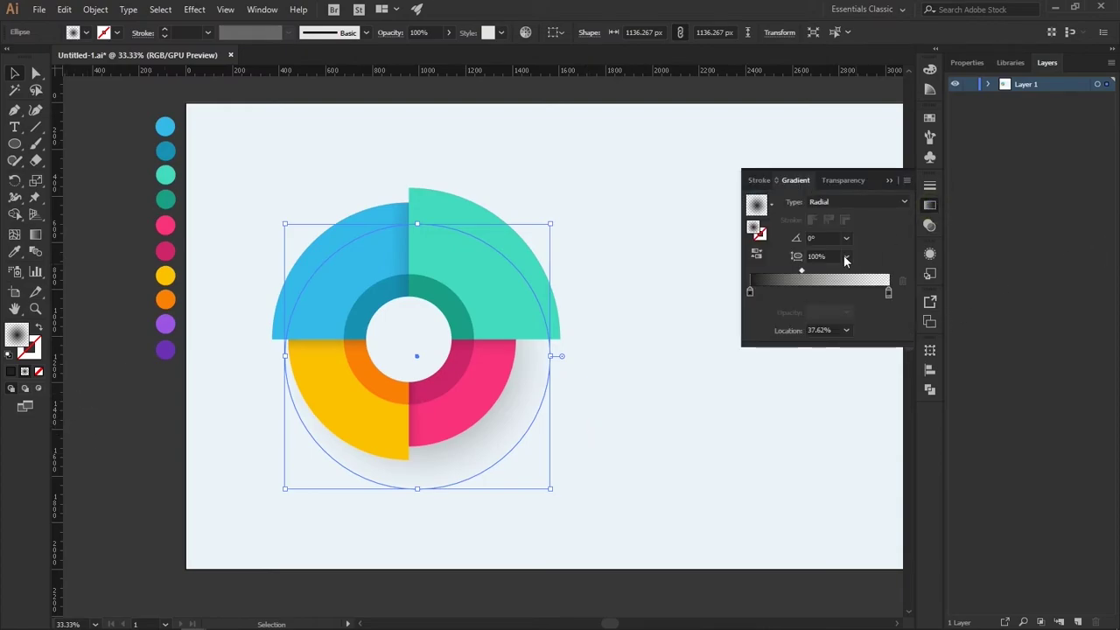
{"action": "double_click", "coordinate": [749, 292]}
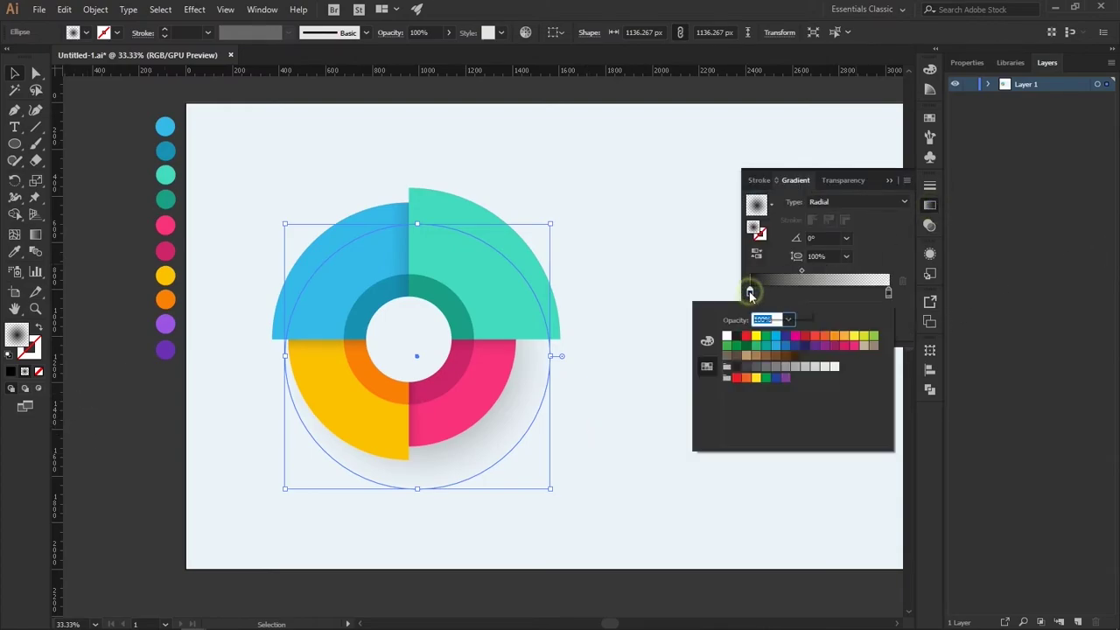
{"action": "double_click", "coordinate": [888, 294]}
{"action": "left_click", "coordinate": [795, 336]}
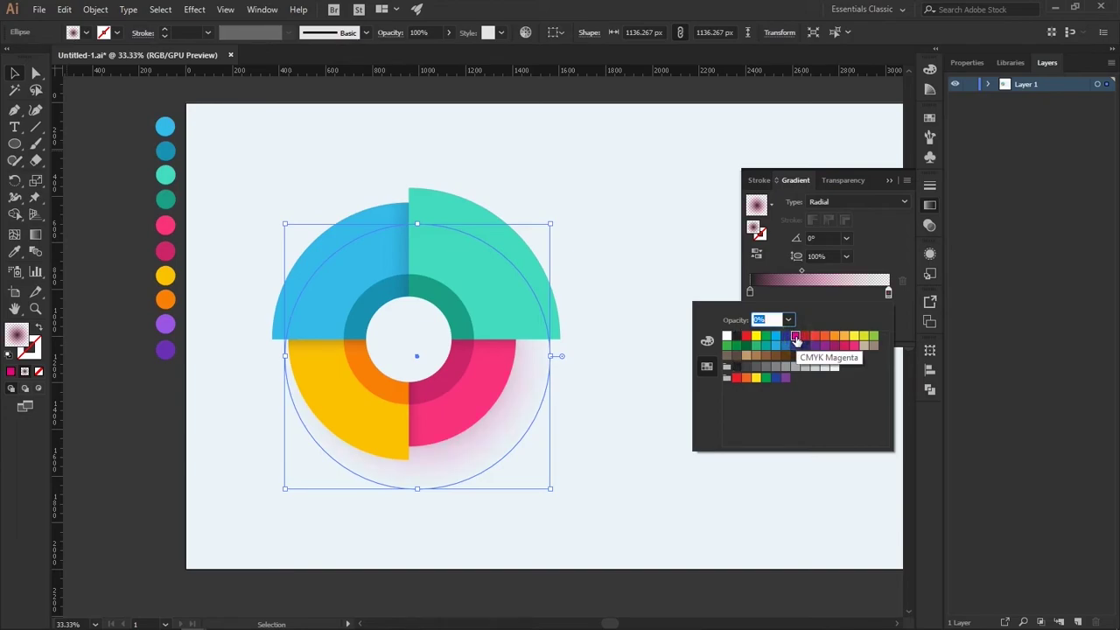
{"action": "left_click", "coordinate": [890, 183]}
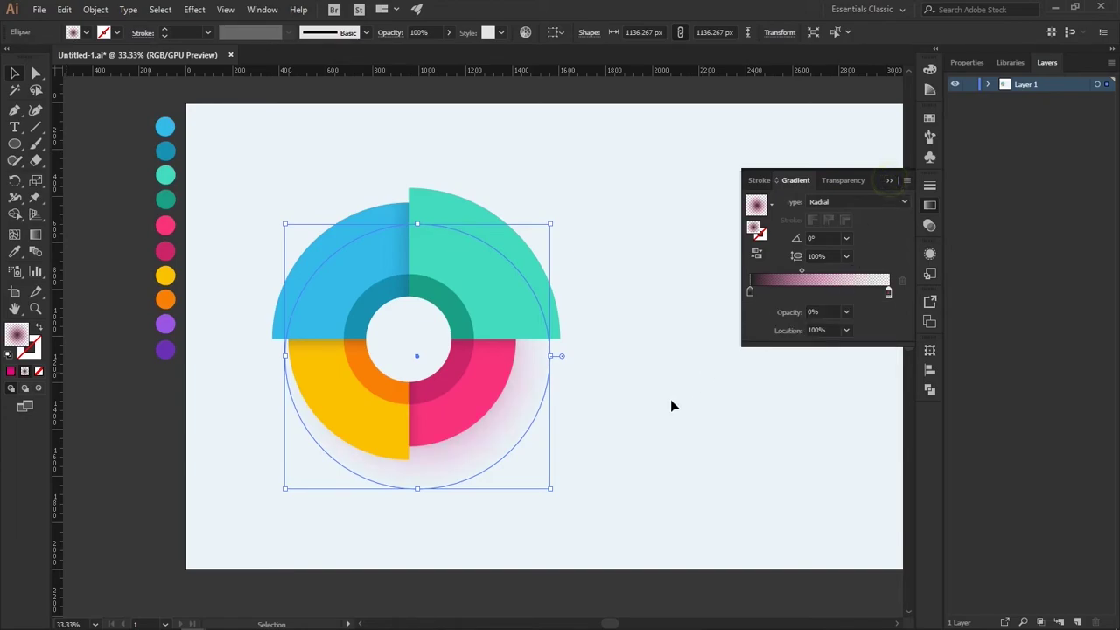
{"action": "left_click", "coordinate": [891, 182]}
{"action": "left_click", "coordinate": [766, 307]}
{"action": "scroll", "coordinate": [720, 388], "scroll_direction": "down", "scroll_amount": 2}
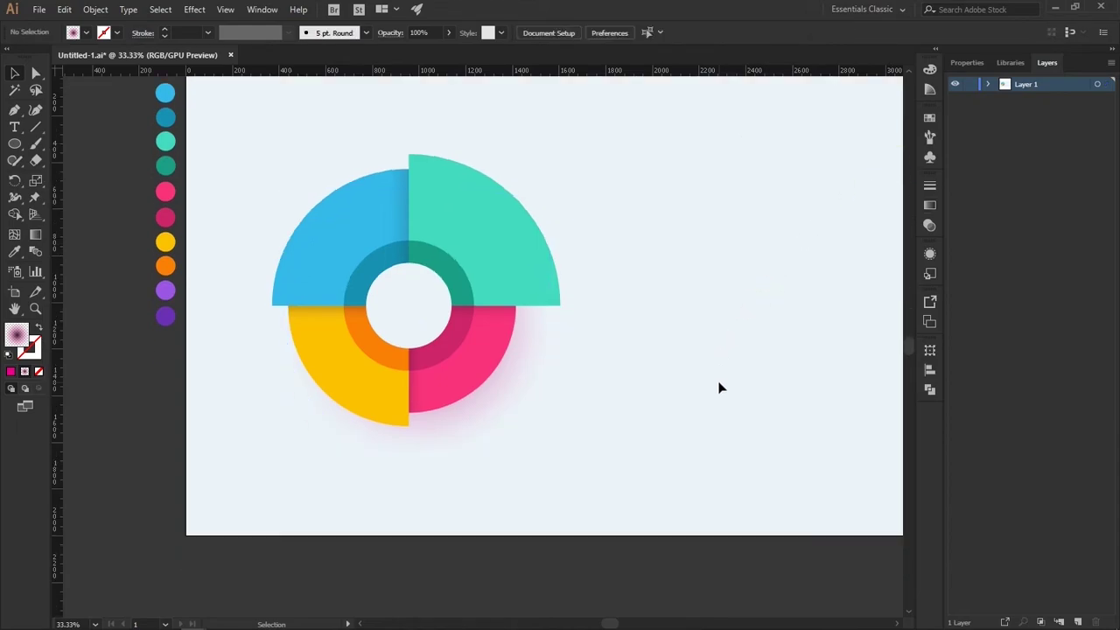
{"action": "scroll", "coordinate": [724, 411], "scroll_direction": "up", "scroll_amount": 3}
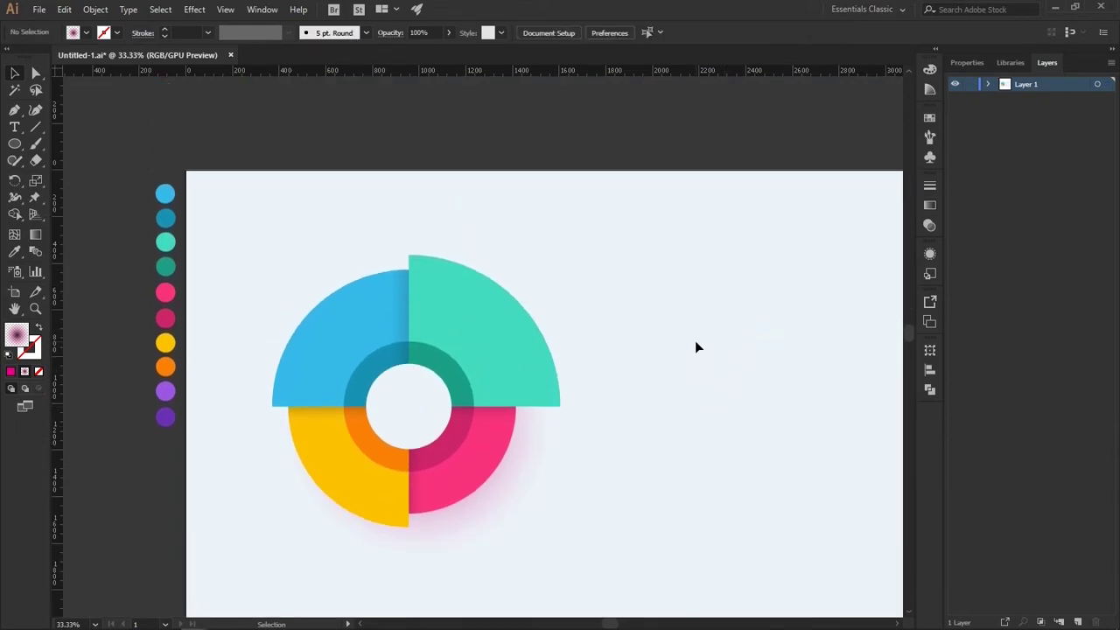
Type a DATA 01 label above the chart and scale it up.
{"action": "left_click", "coordinate": [14, 127]}
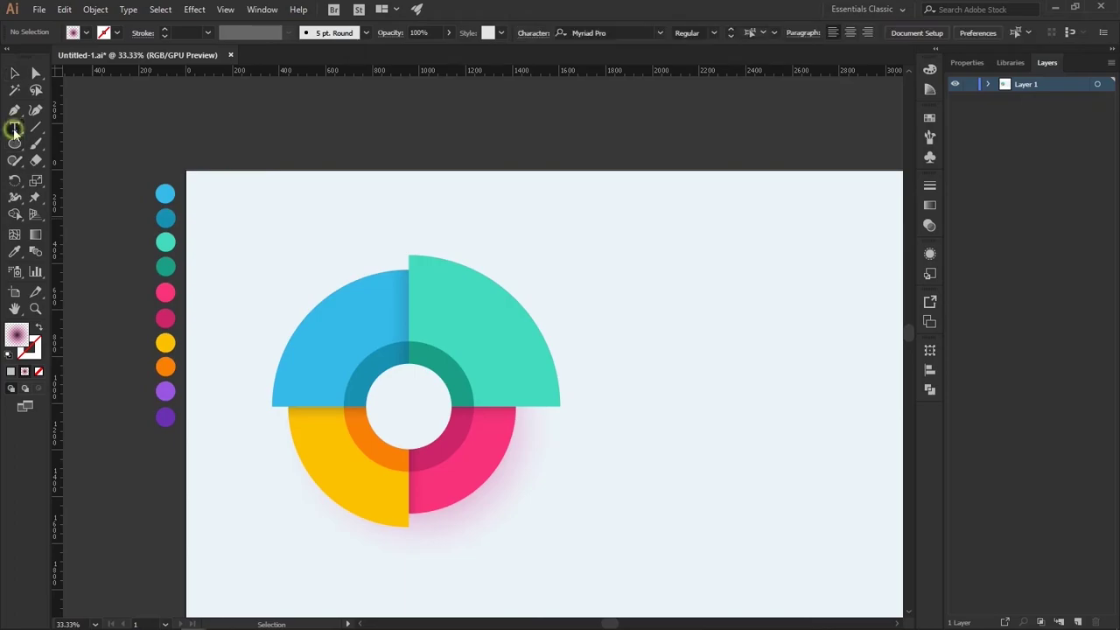
{"action": "left_click", "coordinate": [283, 230]}
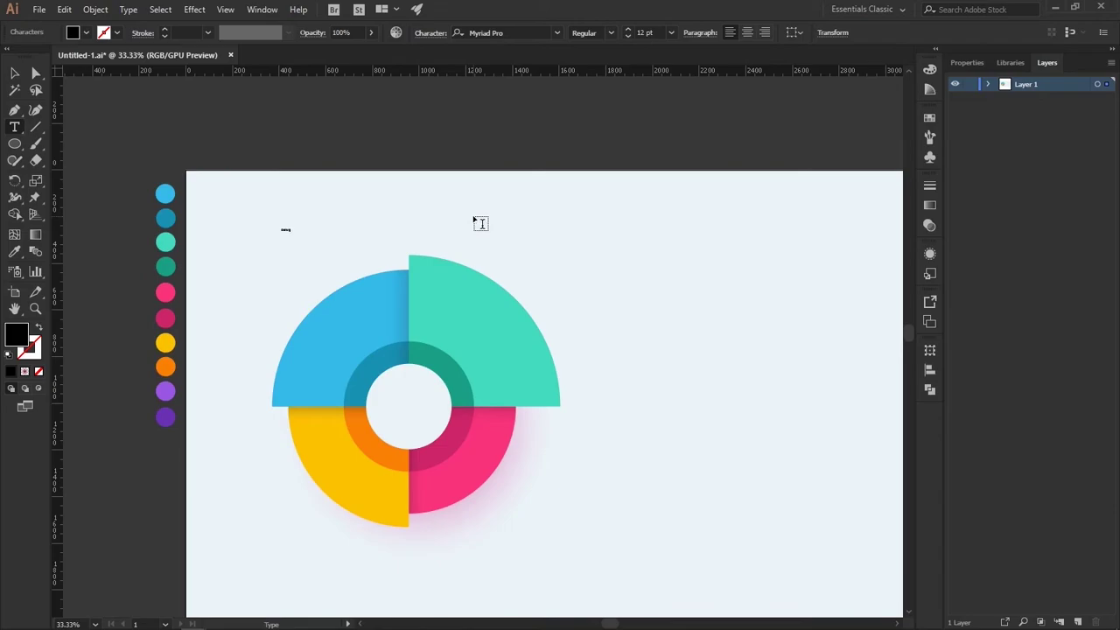
{"action": "left_click", "coordinate": [14, 72]}
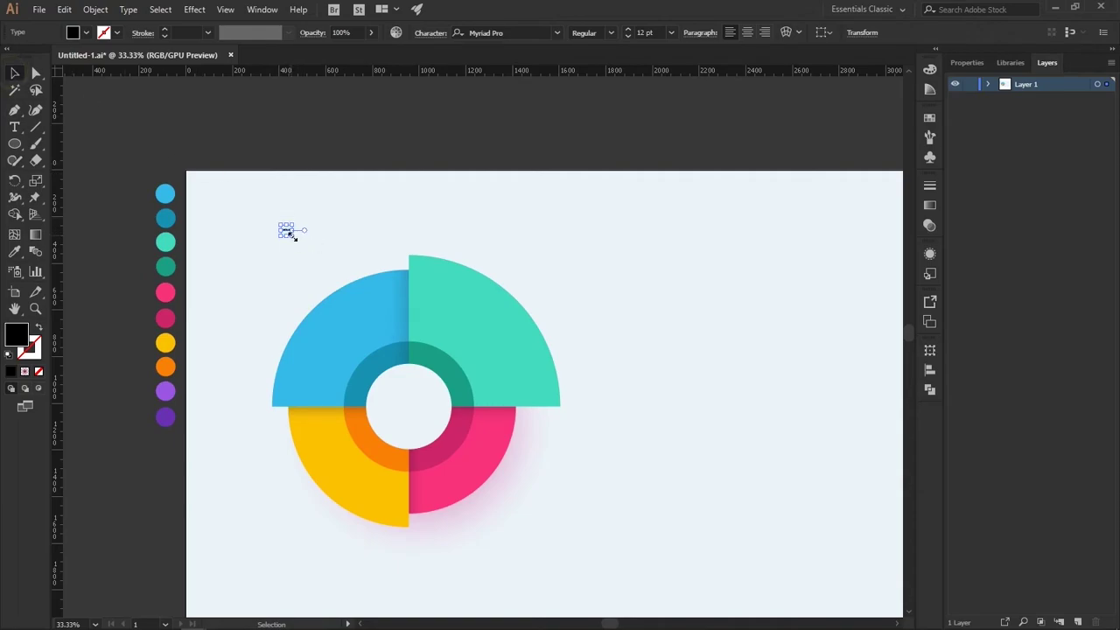
{"action": "left_click_drag", "start_coordinate": [294, 236], "coordinate": [356, 277]}
Set the DATA 01 label's font to Open Sans SemiBold.
{"action": "left_click", "coordinate": [558, 33]}
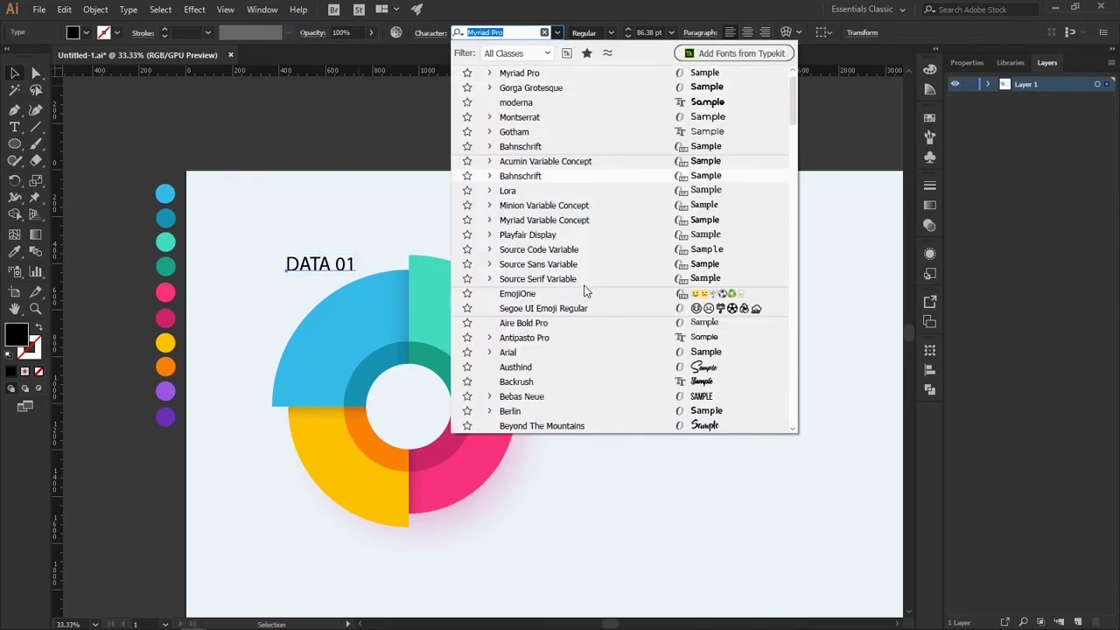
{"action": "scroll", "coordinate": [585, 307], "scroll_direction": "down", "scroll_amount": 1}
{"action": "scroll", "coordinate": [585, 308], "scroll_direction": "down", "scroll_amount": 3}
{"action": "scroll", "coordinate": [585, 309], "scroll_direction": "down", "scroll_amount": 5}
{"action": "scroll", "coordinate": [586, 308], "scroll_direction": "down", "scroll_amount": 5}
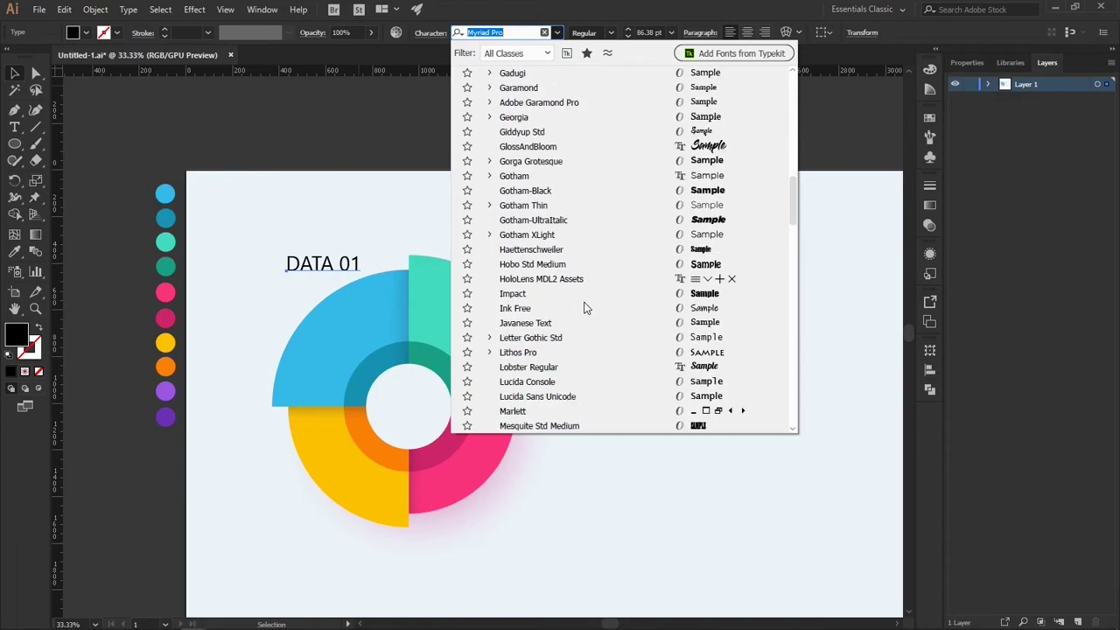
{"action": "scroll", "coordinate": [585, 308], "scroll_direction": "down", "scroll_amount": 5}
{"action": "scroll", "coordinate": [585, 308], "scroll_direction": "down", "scroll_amount": 5}
{"action": "left_click", "coordinate": [552, 308]}
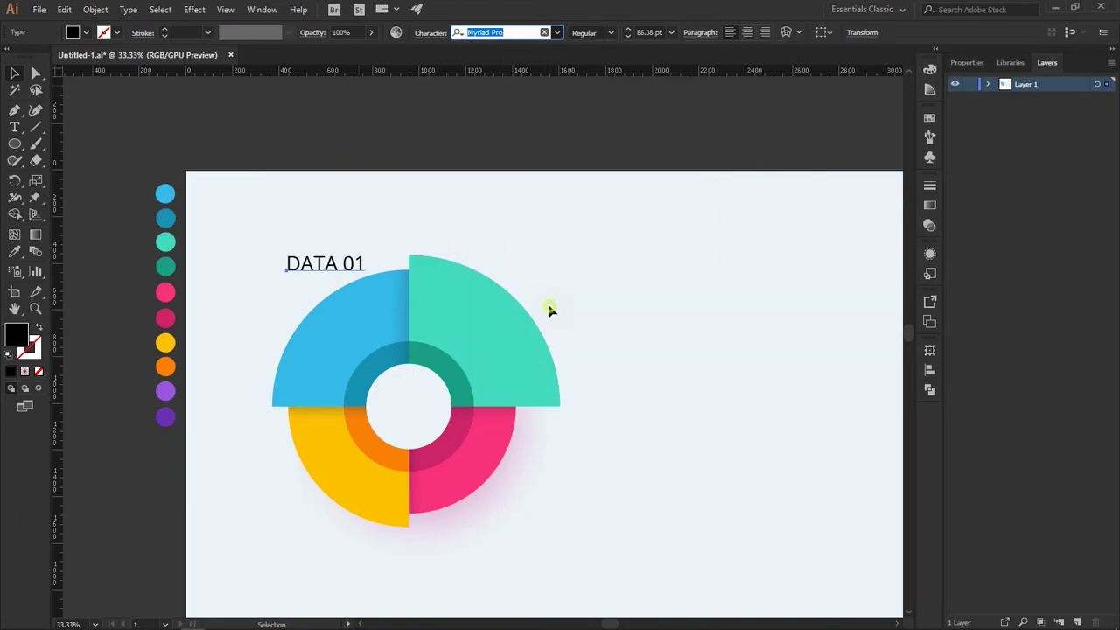
{"action": "left_click", "coordinate": [609, 33]}
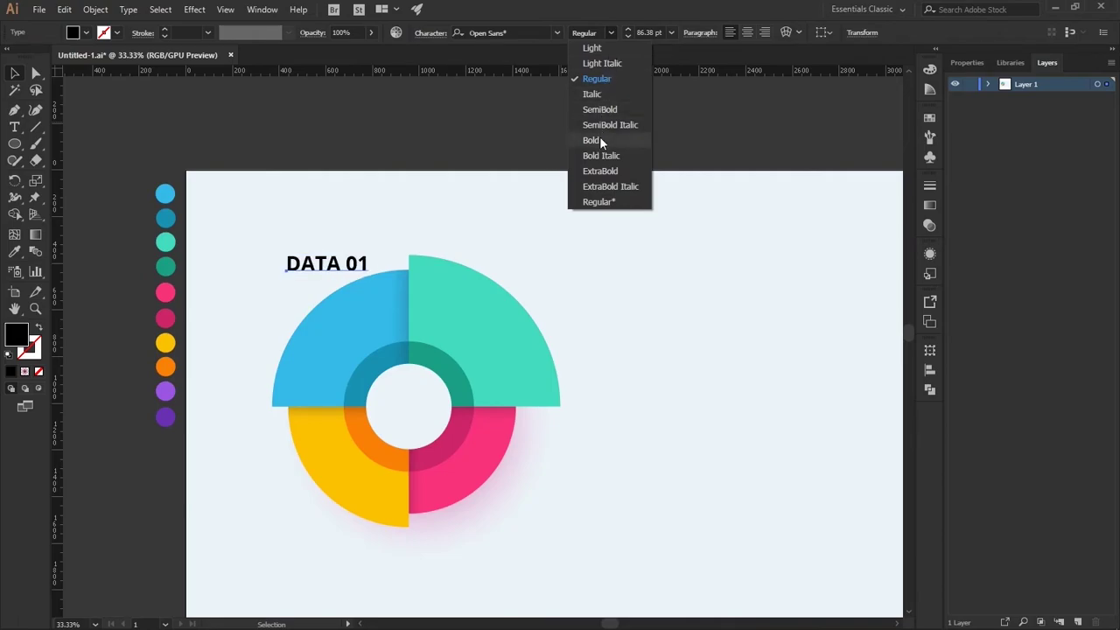
{"action": "left_click", "coordinate": [599, 110]}
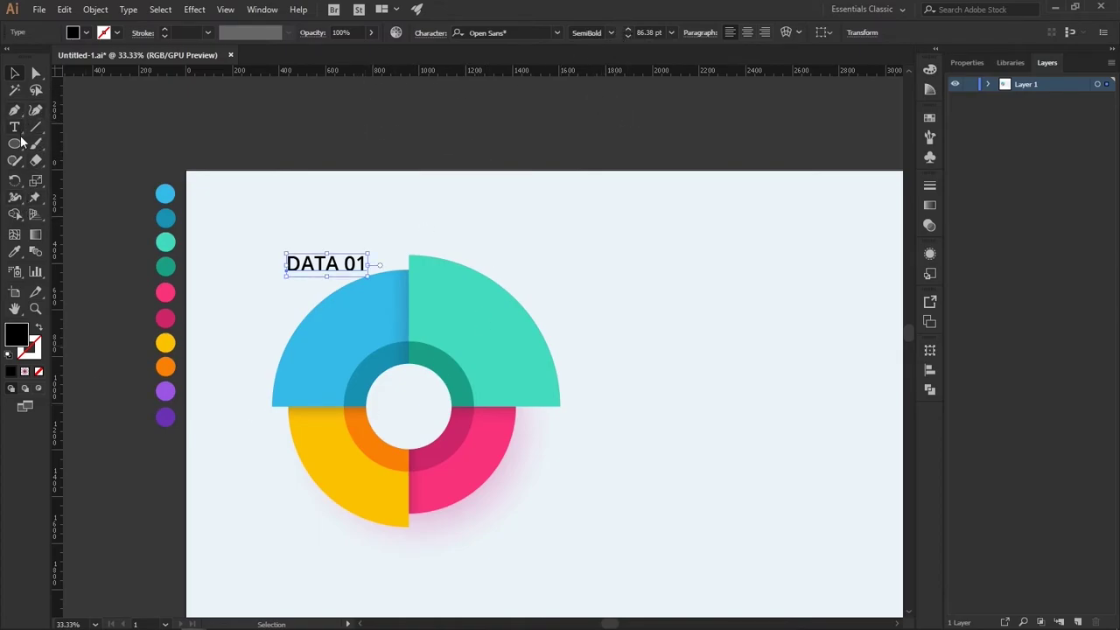
Tint the DATA 01 label dark teal and move it onto the teal quarter.
{"action": "left_click", "coordinate": [15, 251]}
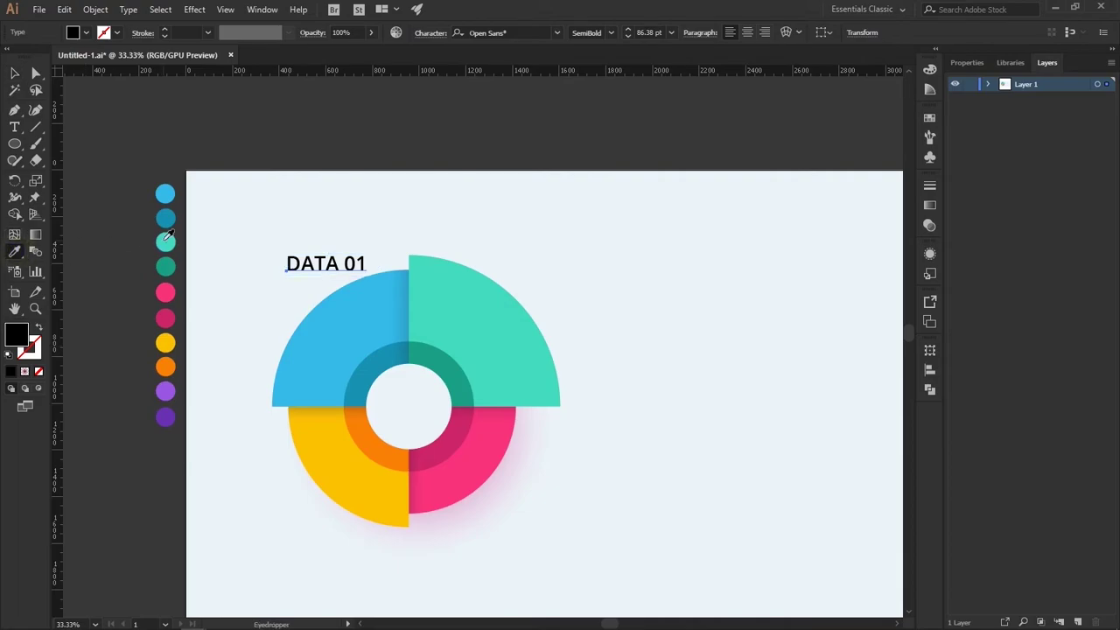
{"action": "left_click", "coordinate": [167, 266]}
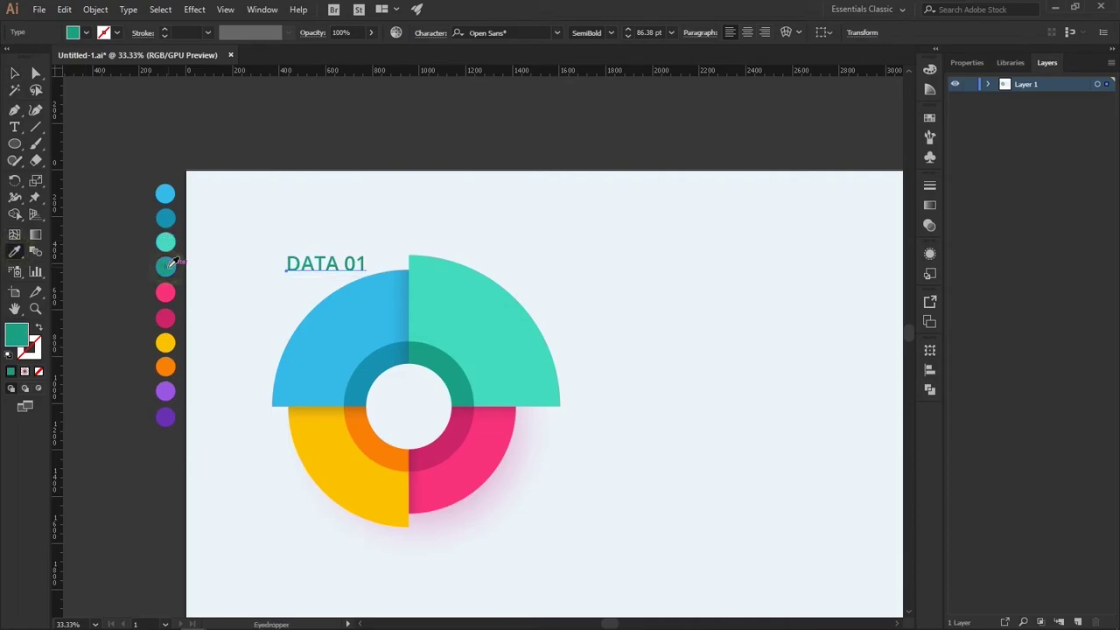
{"action": "left_click", "coordinate": [13, 73]}
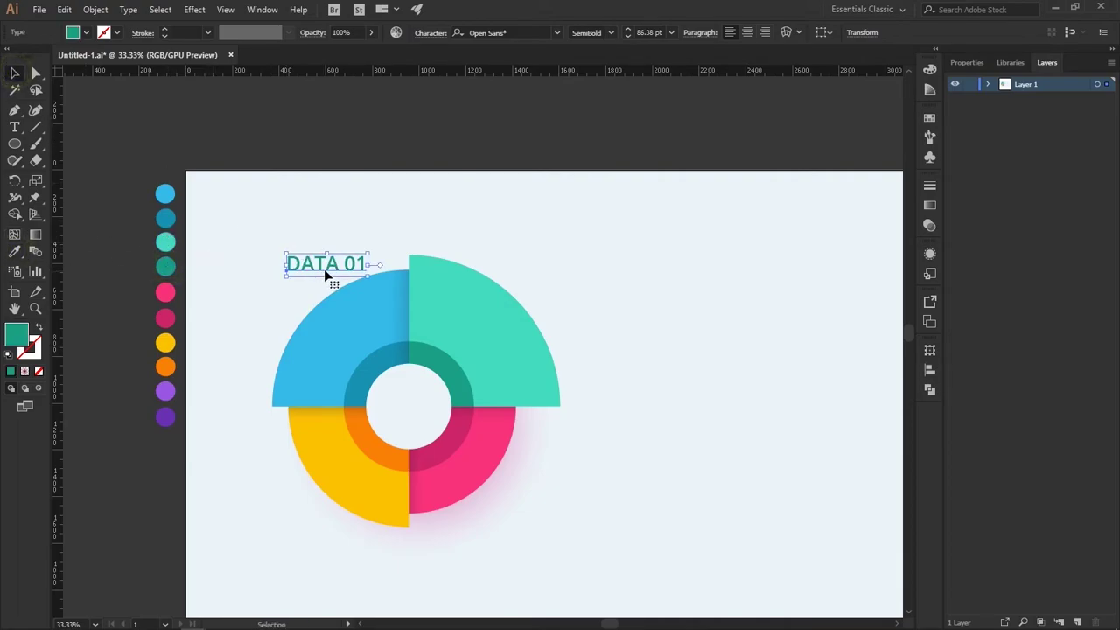
{"action": "left_click_drag", "start_coordinate": [336, 268], "coordinate": [464, 296]}
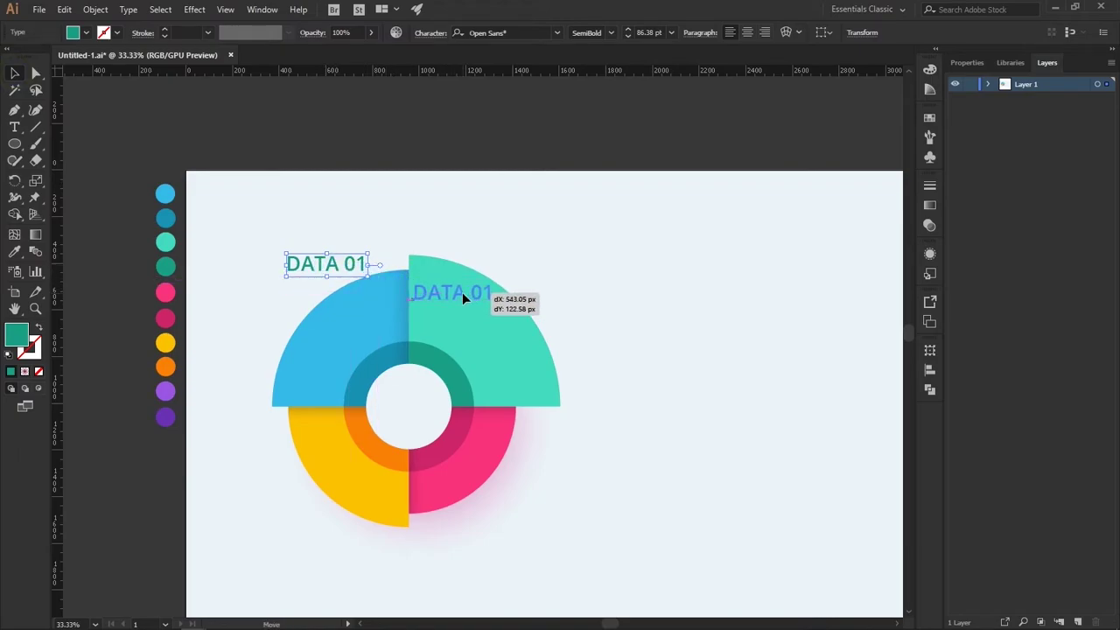
Break the DATA 01 label onto two lines, 'DATA' over '01'.
{"action": "left_click", "coordinate": [345, 230]}
{"action": "key", "text": "t"}
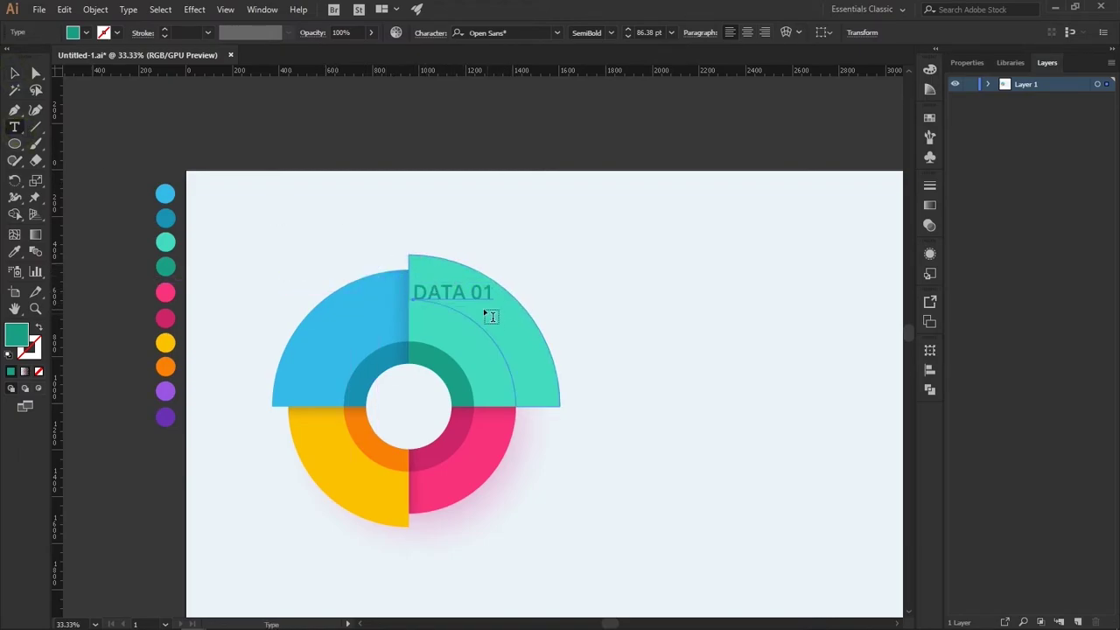
{"action": "left_click", "coordinate": [470, 293]}
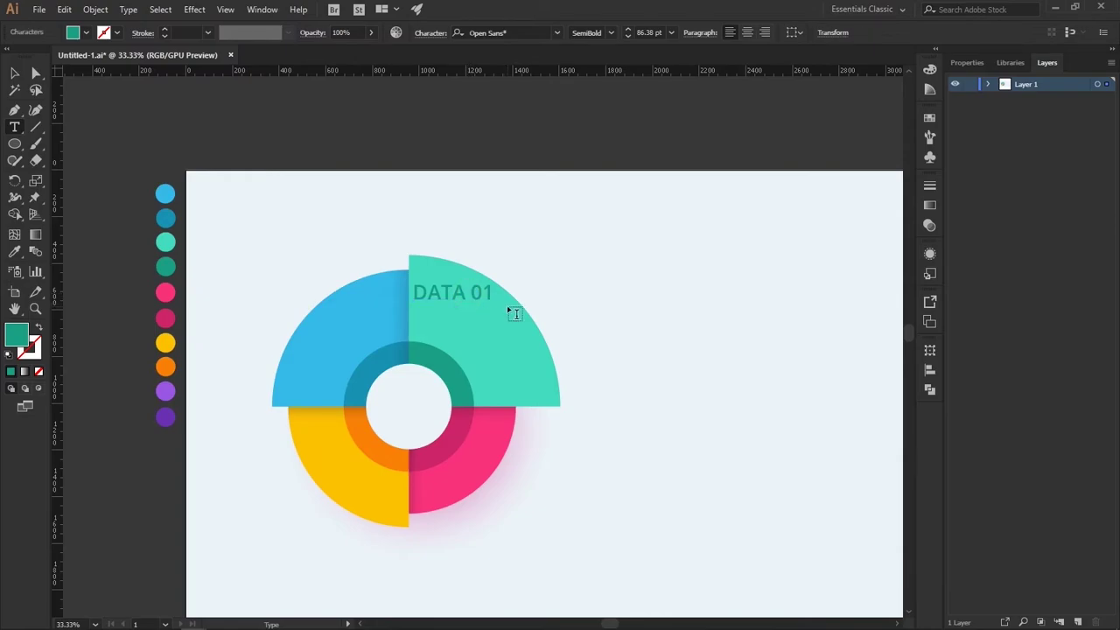
{"action": "key", "text": "Return"}
{"action": "left_click", "coordinate": [25, 71]}
{"action": "left_click", "coordinate": [17, 74]}
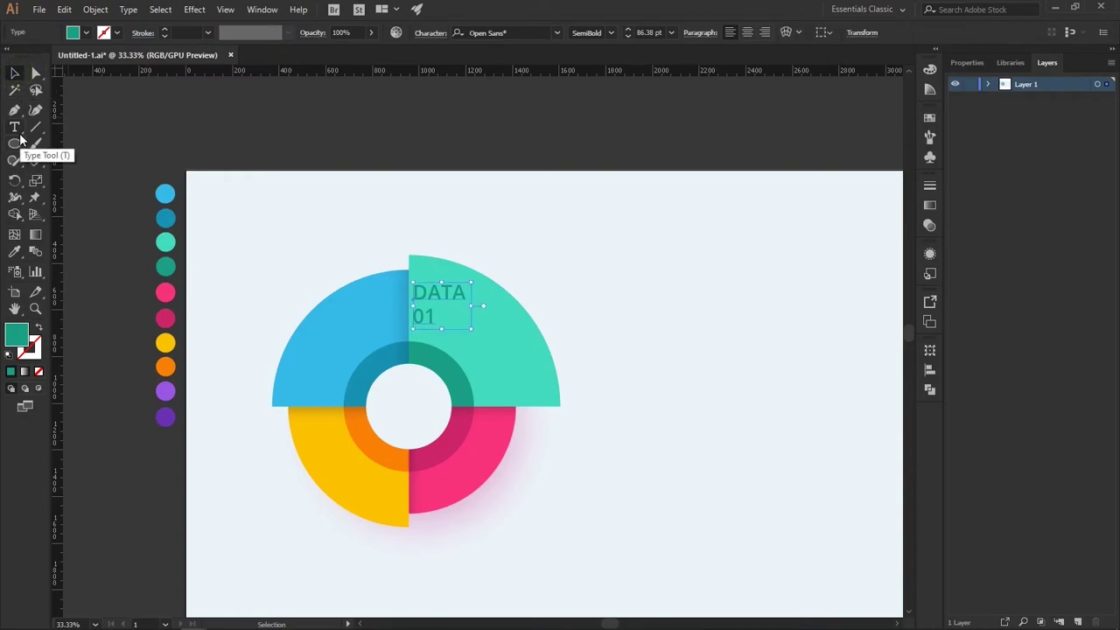
Make DATA 01 Bold, scale it to 50.51 pt, and raise it into the teal quarter's upper-left.
{"action": "left_click", "coordinate": [615, 33]}
{"action": "left_click", "coordinate": [608, 140]}
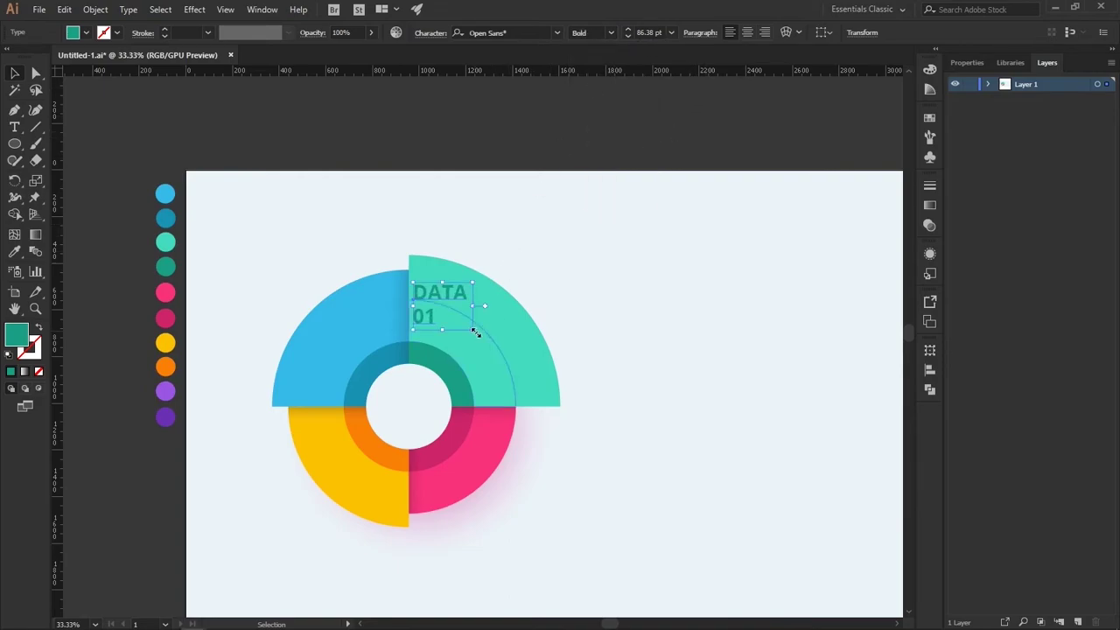
{"action": "key", "text": "ctrl+plus"}
{"action": "key", "text": "ctrl+plus"}
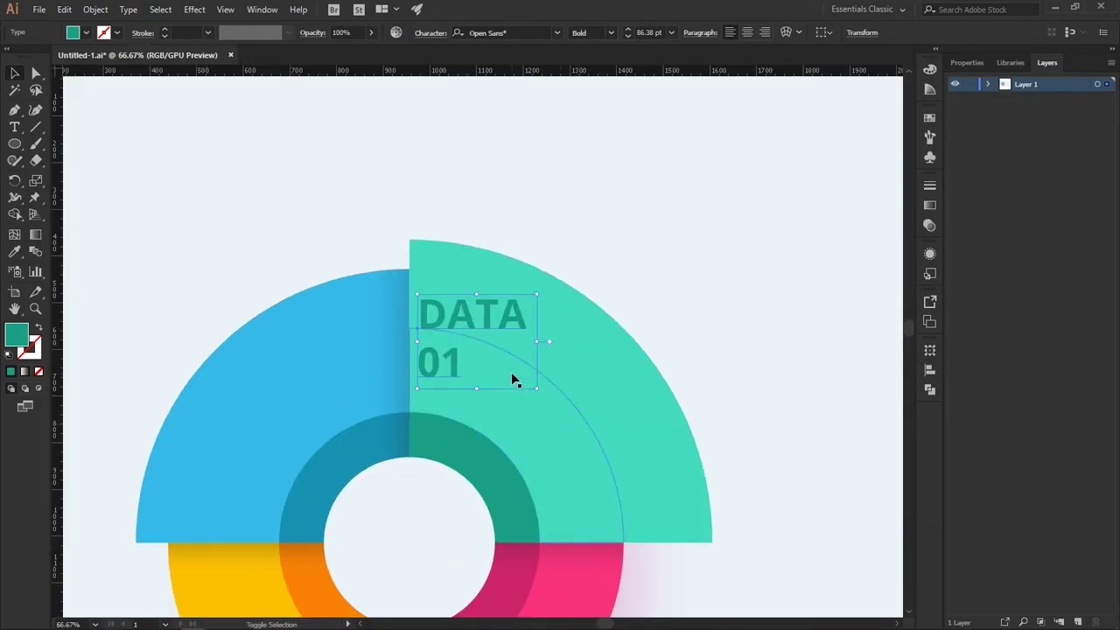
{"action": "left_click_drag", "start_coordinate": [536, 390], "coordinate": [488, 349]}
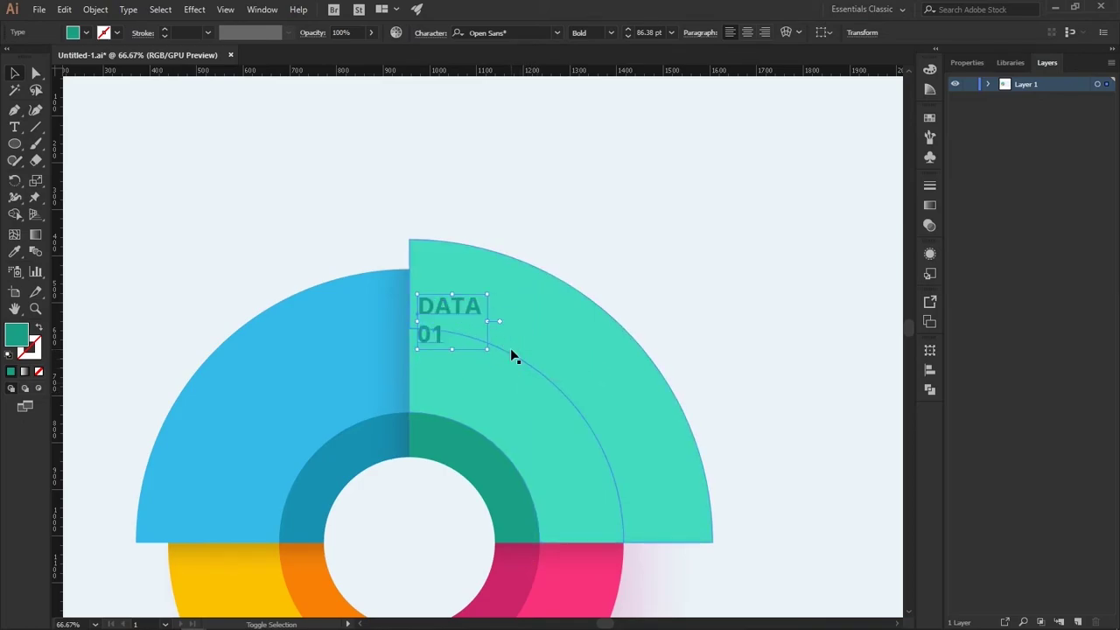
{"action": "left_click_drag", "start_coordinate": [456, 308], "coordinate": [451, 280]}
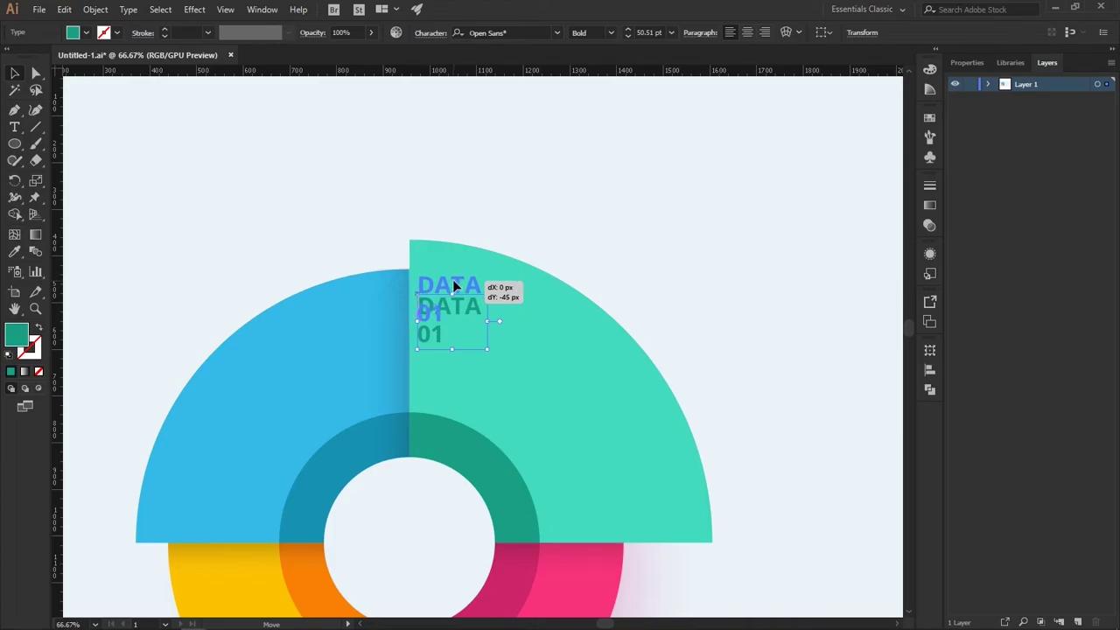
{"action": "left_click_drag", "start_coordinate": [452, 278], "coordinate": [453, 280]}
{"action": "left_click", "coordinate": [636, 280]}
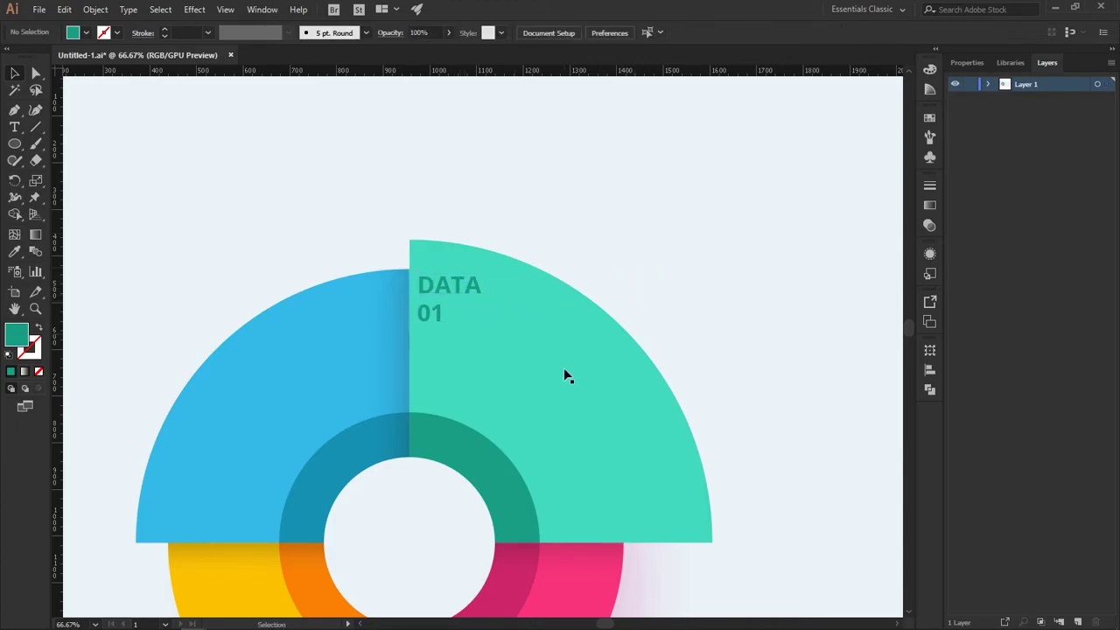
{"action": "scroll", "coordinate": [636, 394], "scroll_direction": "down", "scroll_amount": 2}
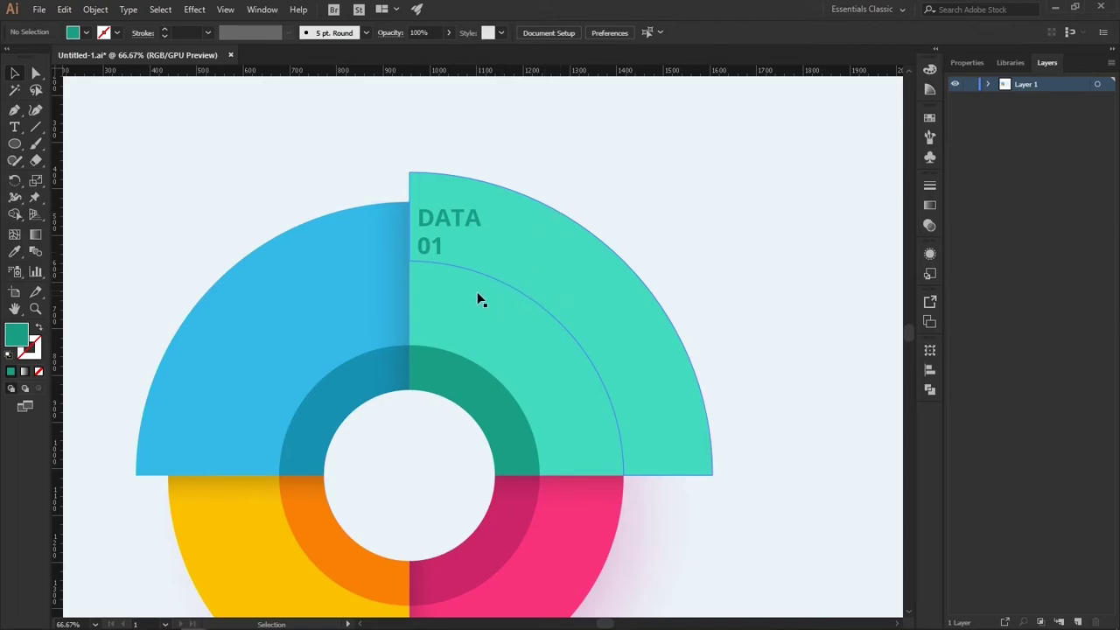
Alt-drag copies of the DATA 01 label into the blue, yellow and pink quarters.
{"action": "mouse_move", "coordinate": [454, 212]}
{"action": "left_mouse_down"}
{"action": "mouse_move", "coordinate": [308, 306]}
{"action": "mouse_move", "coordinate": [217, 431]}
{"action": "left_mouse_up"}
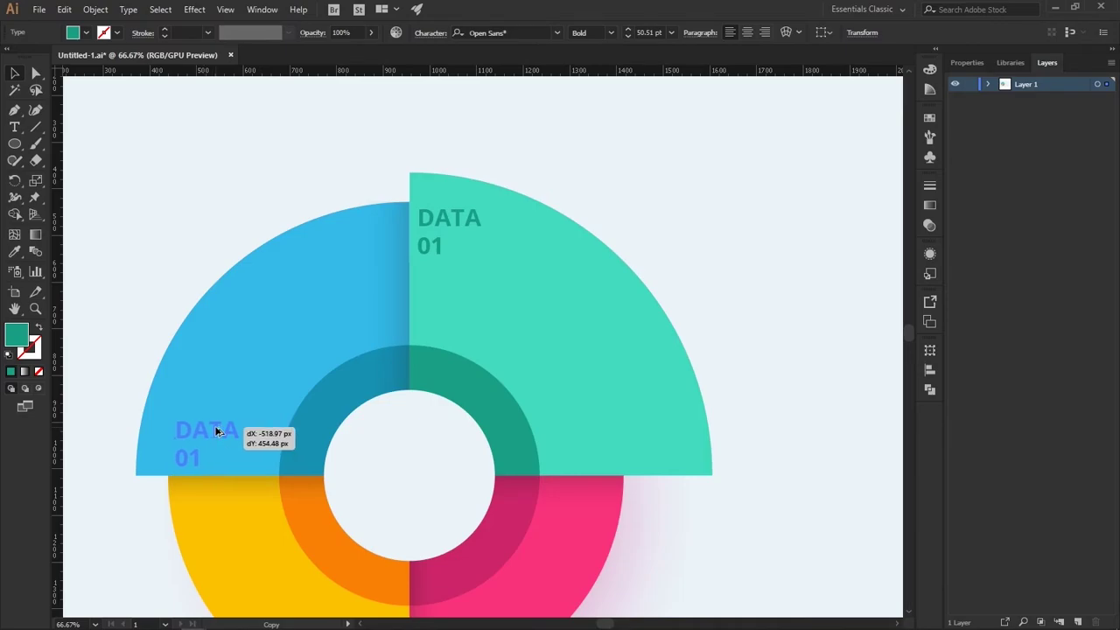
{"action": "left_click_drag", "start_coordinate": [217, 430], "coordinate": [211, 427]}
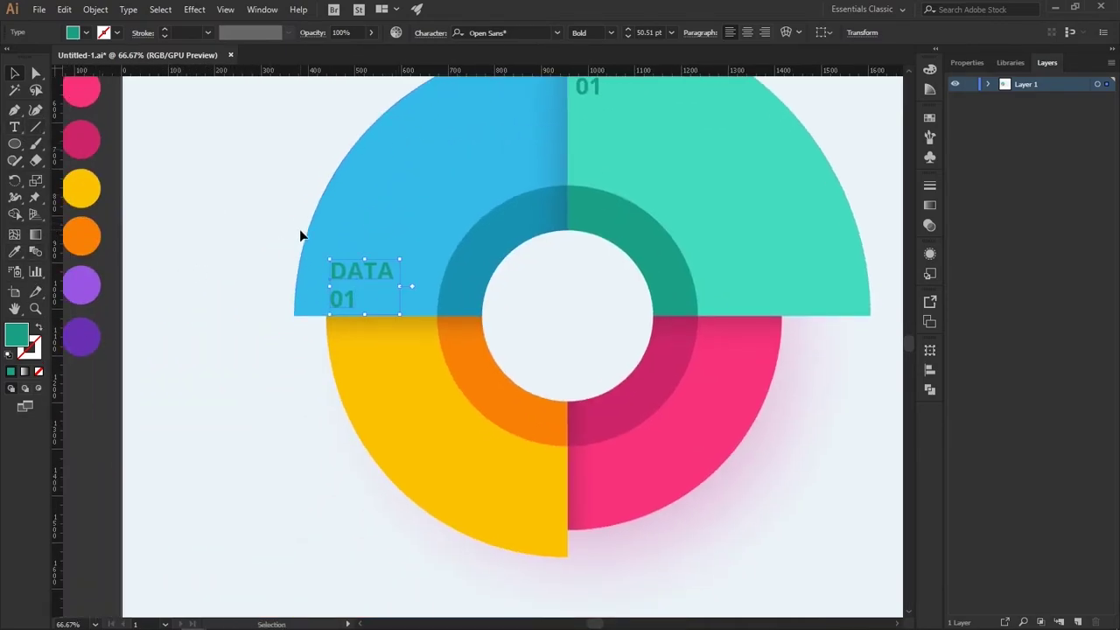
{"action": "mouse_move", "coordinate": [386, 273]}
{"action": "left_mouse_down"}
{"action": "mouse_move", "coordinate": [553, 483]}
{"action": "mouse_move", "coordinate": [762, 338]}
{"action": "left_mouse_up"}
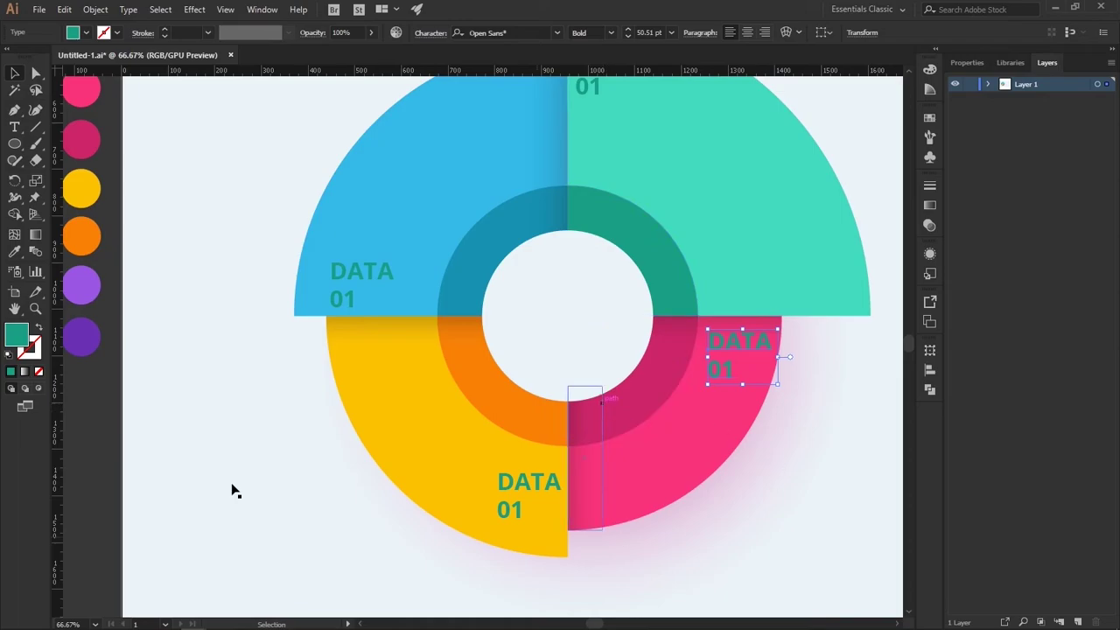
{"action": "scroll", "coordinate": [274, 322], "scroll_direction": "up", "scroll_amount": 1}
Change the copies' numbers to 2, 3 and 4 for blue, yellow and pink.
{"action": "left_click", "coordinate": [15, 127]}
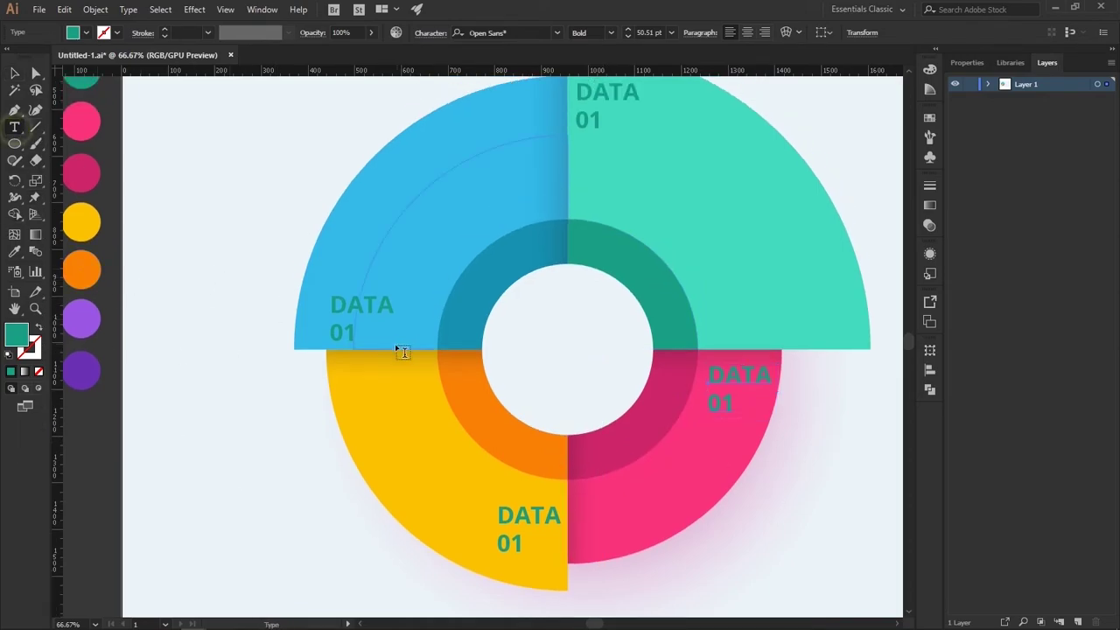
{"action": "double_click", "coordinate": [346, 333]}
{"action": "type", "text": "2"}
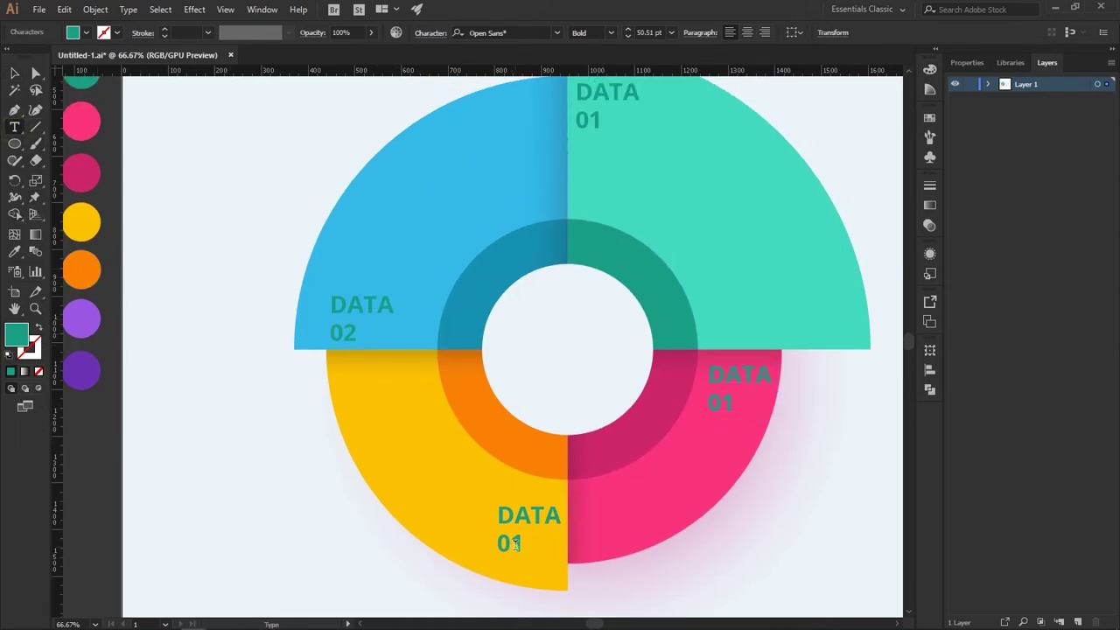
{"action": "left_click_drag", "start_coordinate": [511, 543], "coordinate": [525, 546]}
{"action": "type", "text": "3"}
{"action": "left_click_drag", "start_coordinate": [717, 401], "coordinate": [745, 406]}
{"action": "type", "text": "4"}
Put the text cursor in the DATA 04 label to right-align its paragraph.
{"action": "left_click", "coordinate": [18, 77]}
{"action": "left_click", "coordinate": [580, 380]}
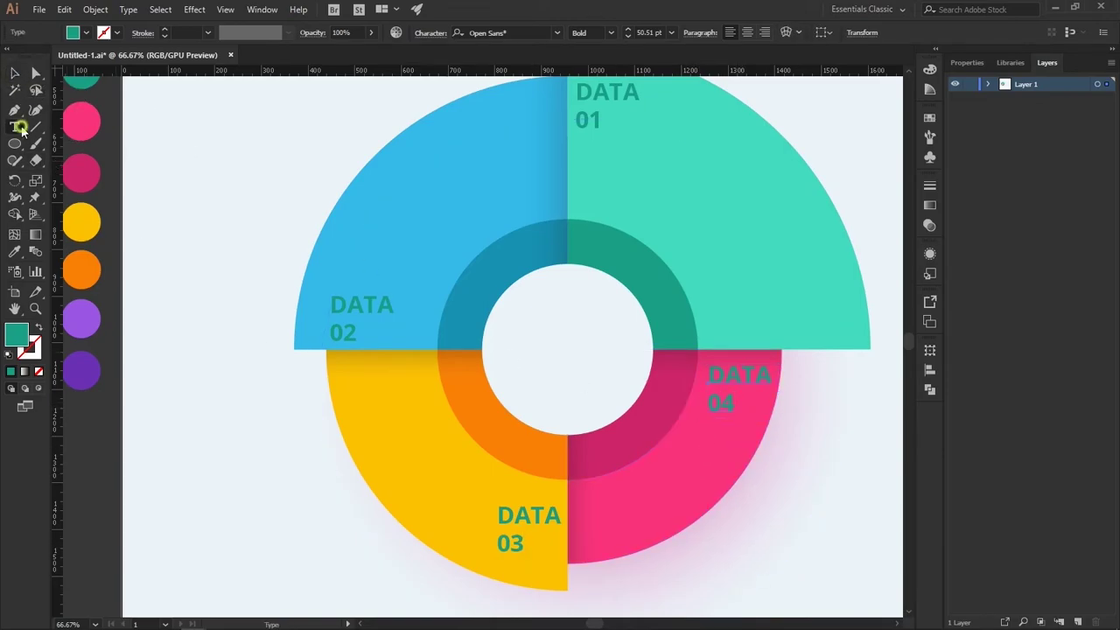
{"action": "key", "text": "t"}
{"action": "left_click", "coordinate": [714, 404]}
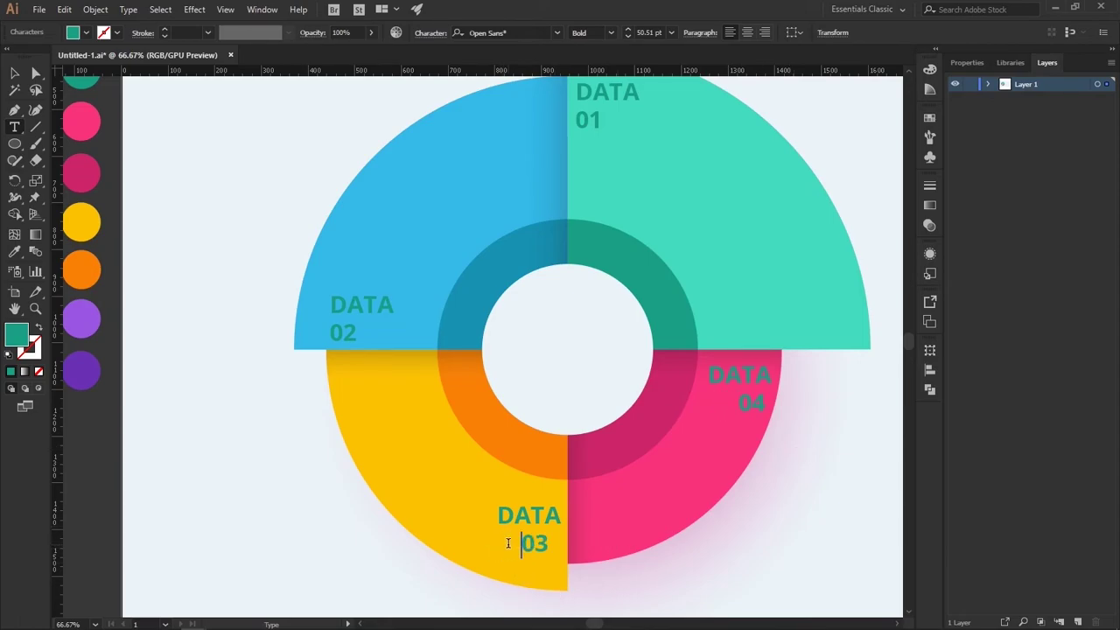
{"action": "scroll", "coordinate": [490, 288], "scroll_direction": "up", "scroll_amount": 1}
{"action": "scroll", "coordinate": [578, 288], "scroll_direction": "up", "scroll_amount": 2}
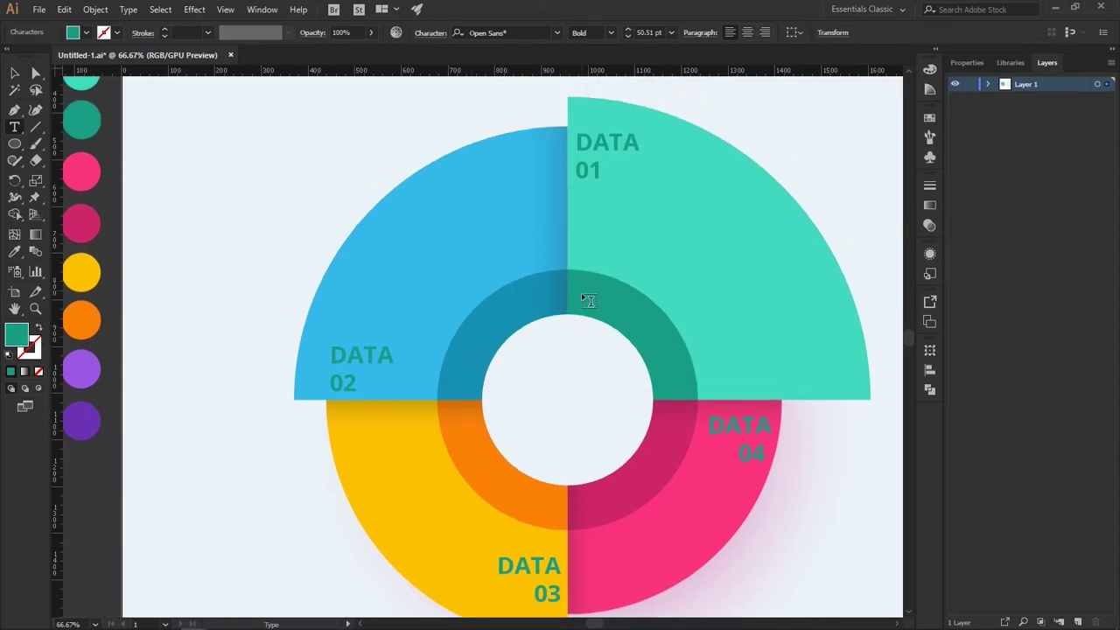
{"action": "scroll", "coordinate": [587, 298], "scroll_direction": "down", "scroll_amount": 2}
Tint the DATA 02 label with the blue swatch colour.
{"action": "key", "text": "Escape"}
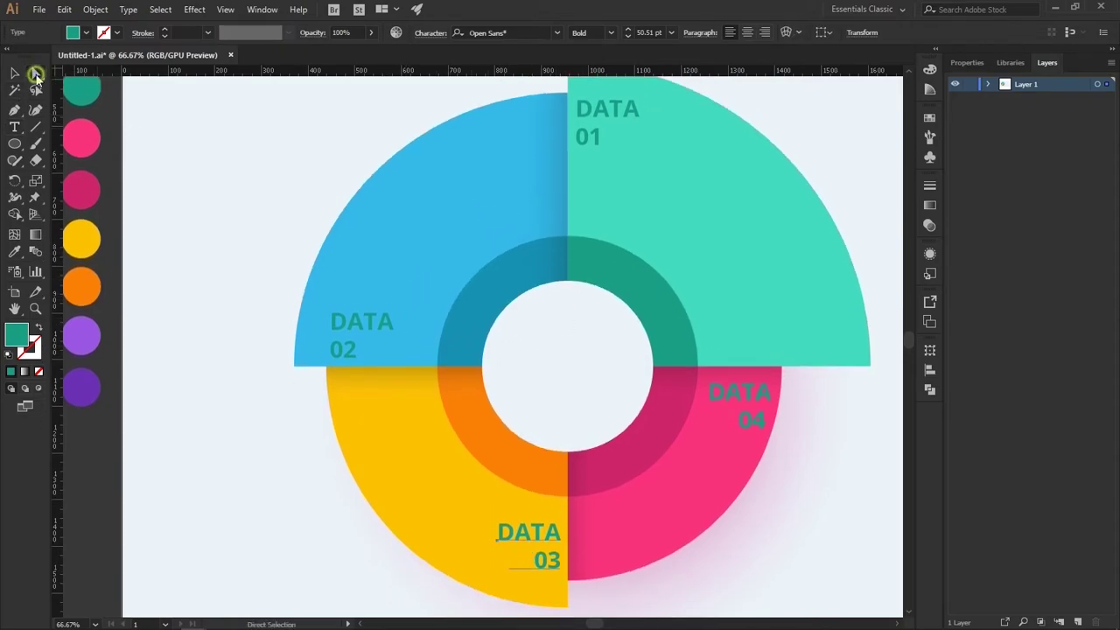
{"action": "left_click", "coordinate": [356, 324]}
{"action": "left_click", "coordinate": [14, 251]}
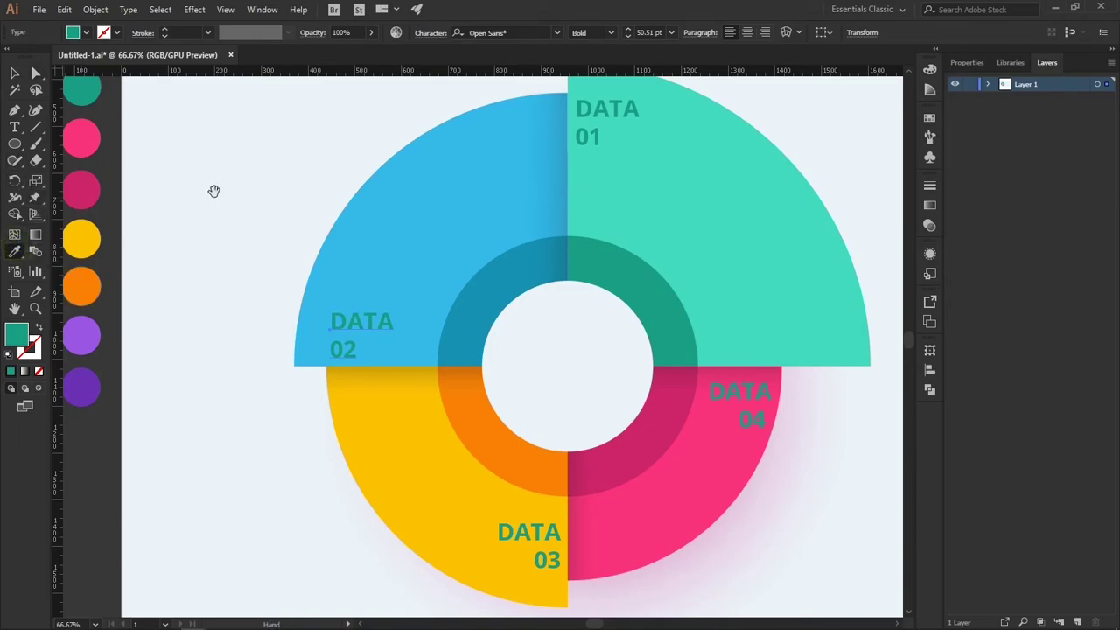
{"action": "left_click_drag", "start_coordinate": [213, 190], "coordinate": [292, 280]}
{"action": "left_click", "coordinate": [173, 91]}
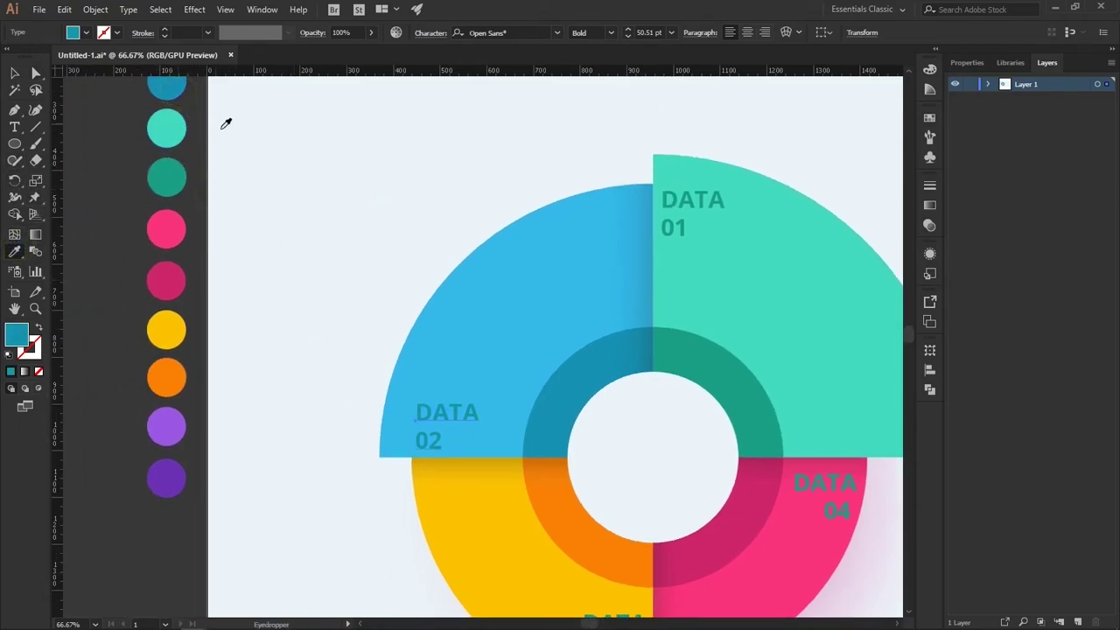
{"action": "left_click_drag", "start_coordinate": [517, 340], "coordinate": [321, 232]}
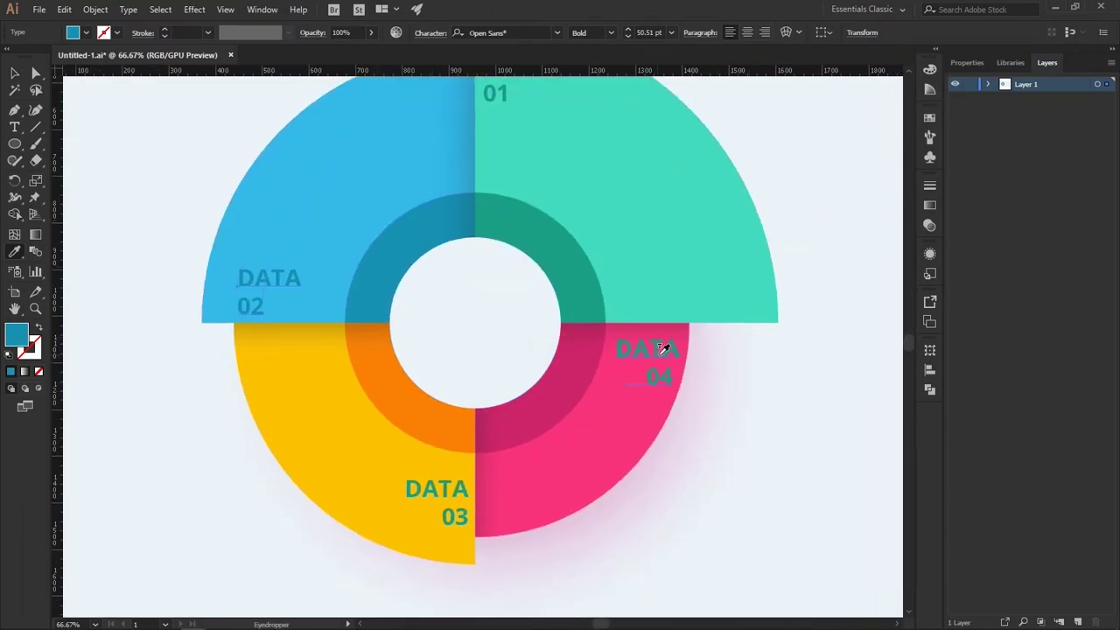
{"action": "key", "text": "ctrl+minus"}
{"action": "key", "text": "ctrl+minus"}
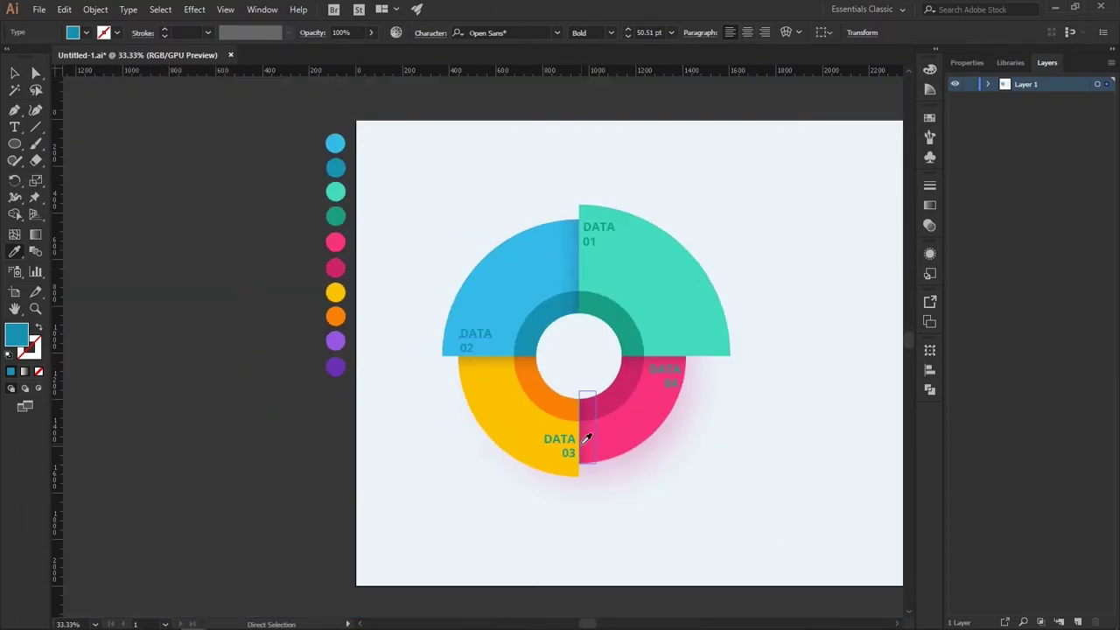
Tint the DATA 04 label with the dark pink swatch colour.
{"action": "left_click", "coordinate": [36, 73]}
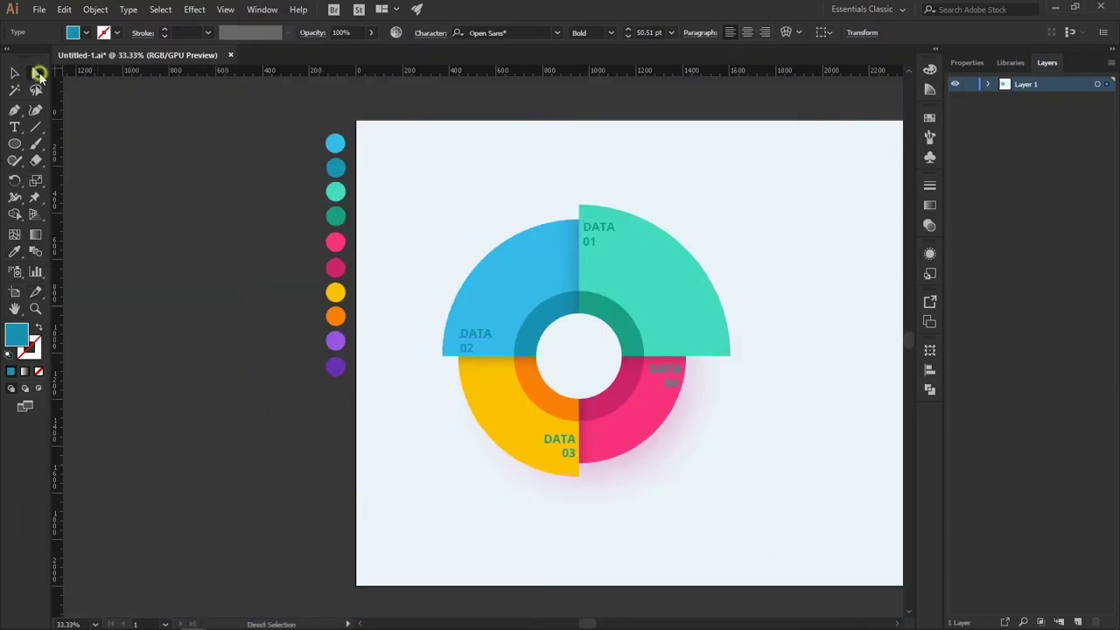
{"action": "left_click", "coordinate": [674, 388]}
{"action": "left_click", "coordinate": [15, 252]}
{"action": "left_click", "coordinate": [335, 267]}
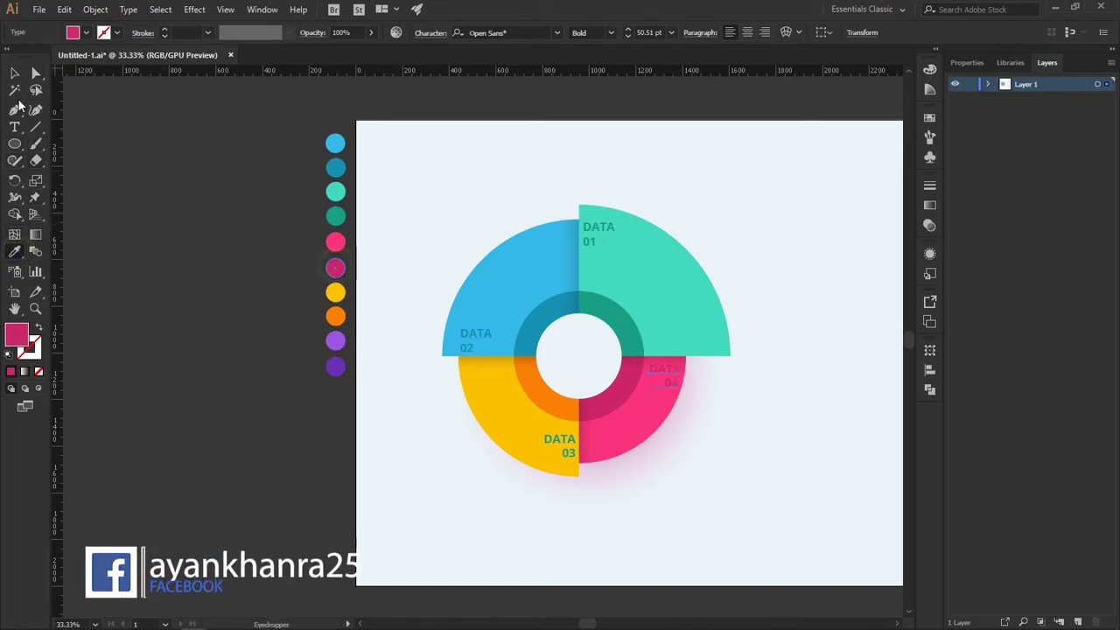
Tint the DATA 03 label with the orange swatch colour.
{"action": "left_click", "coordinate": [15, 73]}
{"action": "left_click", "coordinate": [548, 445]}
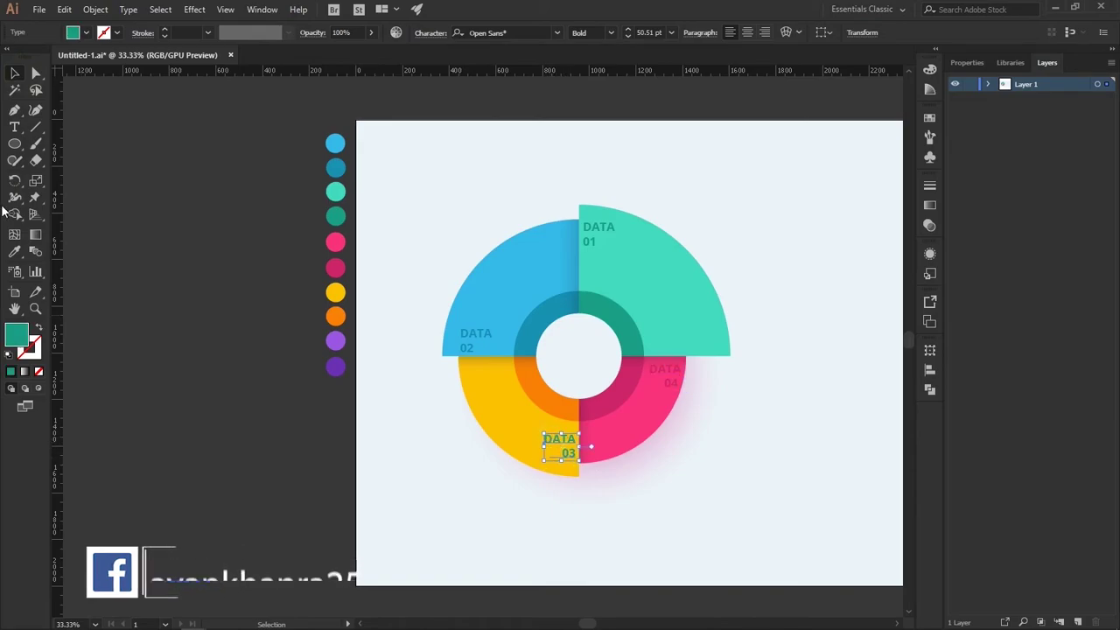
{"action": "left_click", "coordinate": [15, 252]}
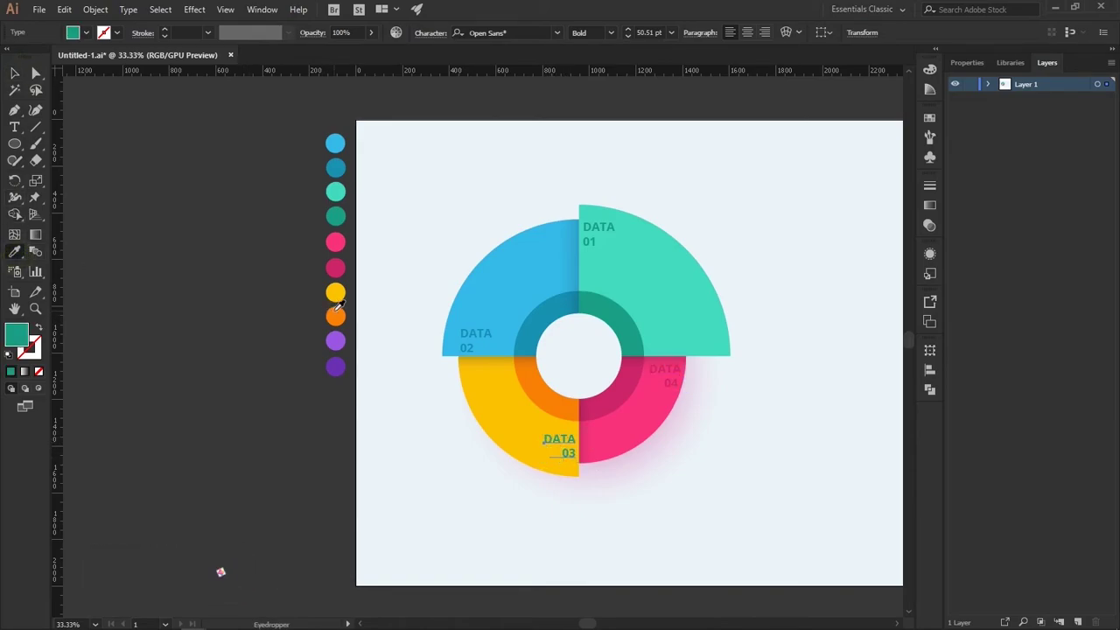
{"action": "left_click", "coordinate": [336, 313]}
{"action": "left_click", "coordinate": [15, 73]}
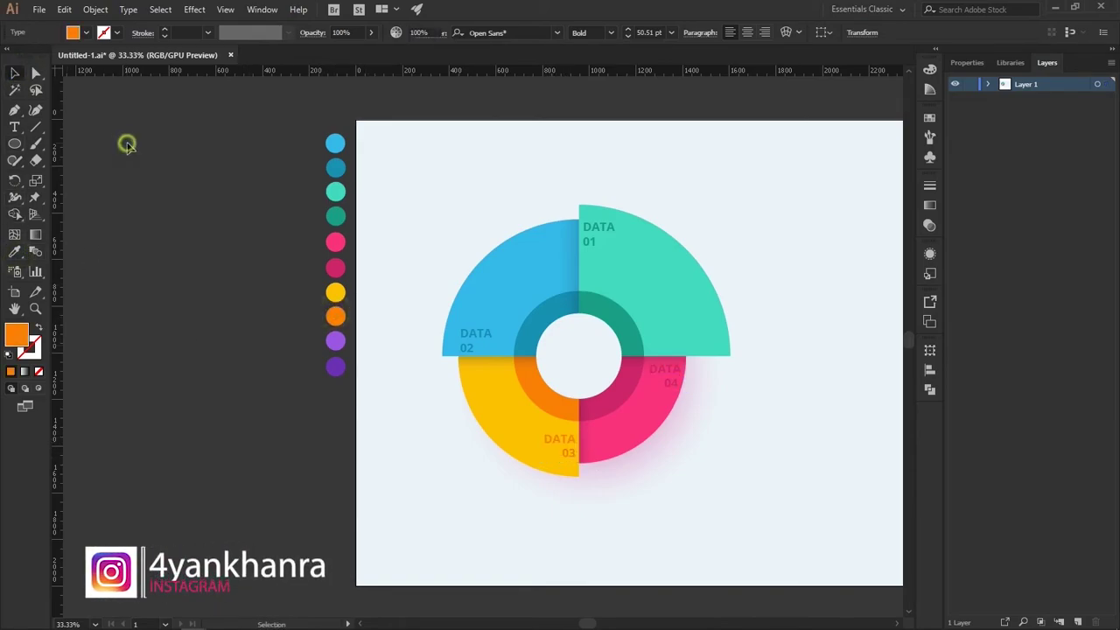
{"action": "left_click", "coordinate": [366, 536]}
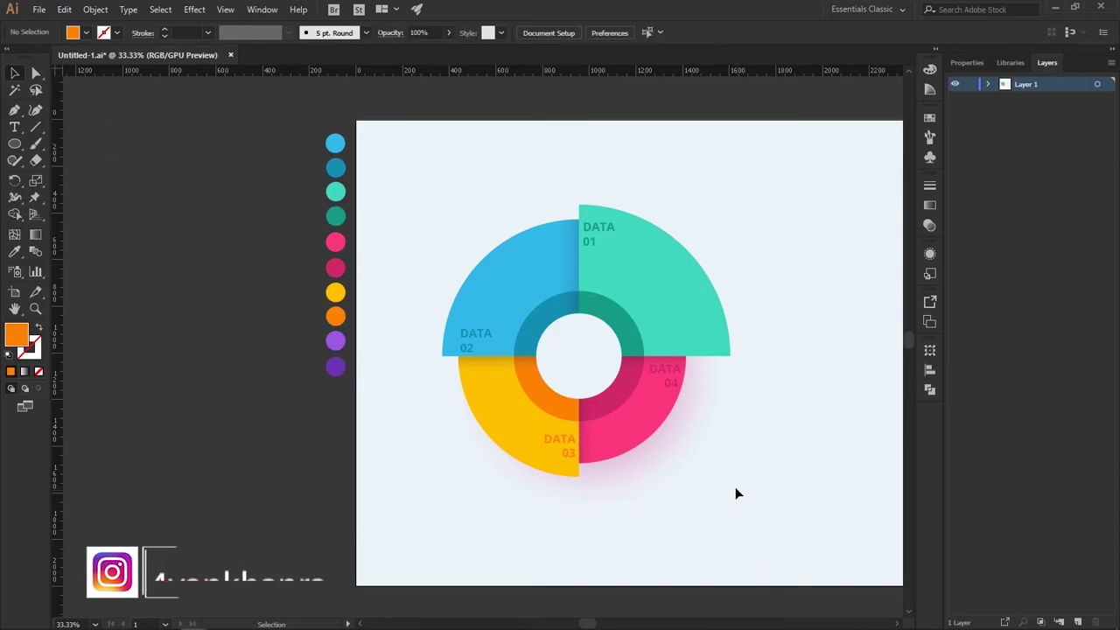
{"action": "left_click", "coordinate": [672, 373]}
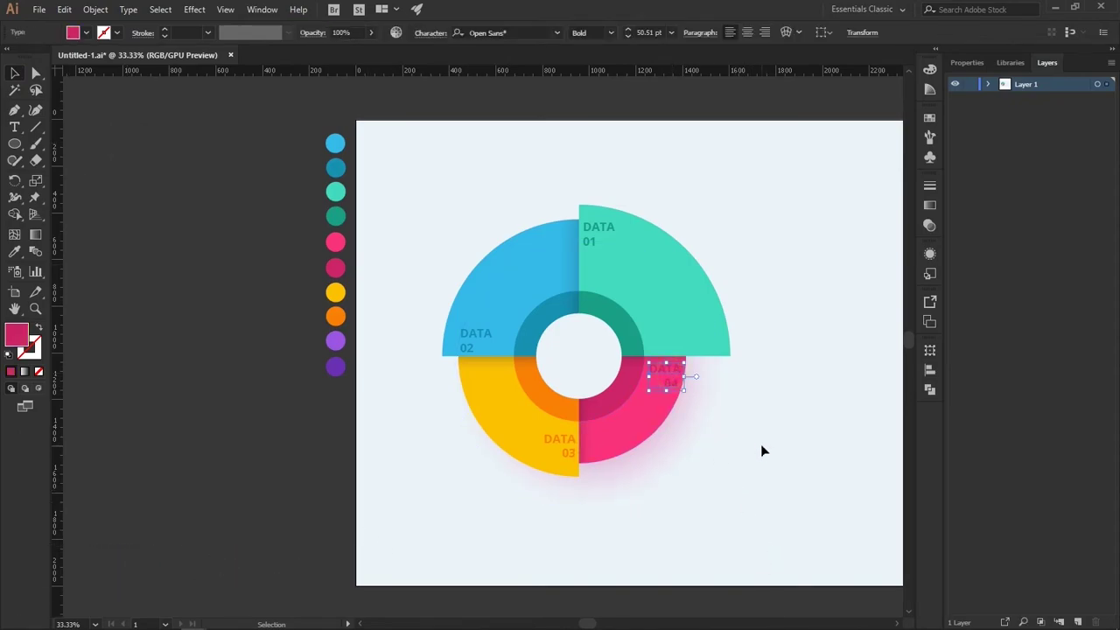
{"action": "left_click", "coordinate": [774, 450]}
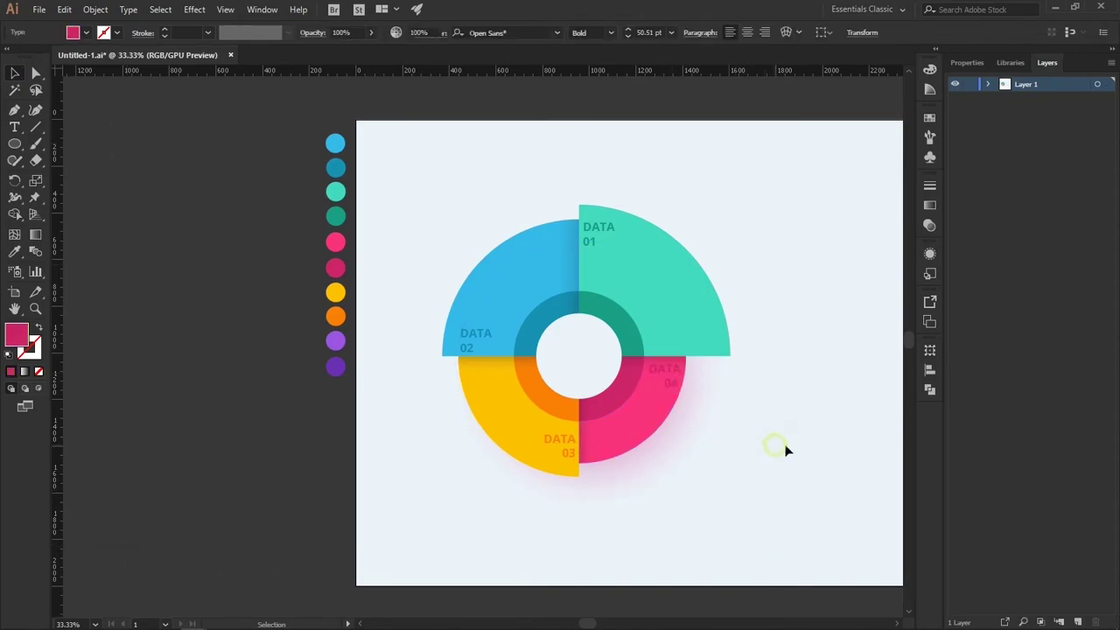
{"action": "left_click", "coordinate": [573, 458]}
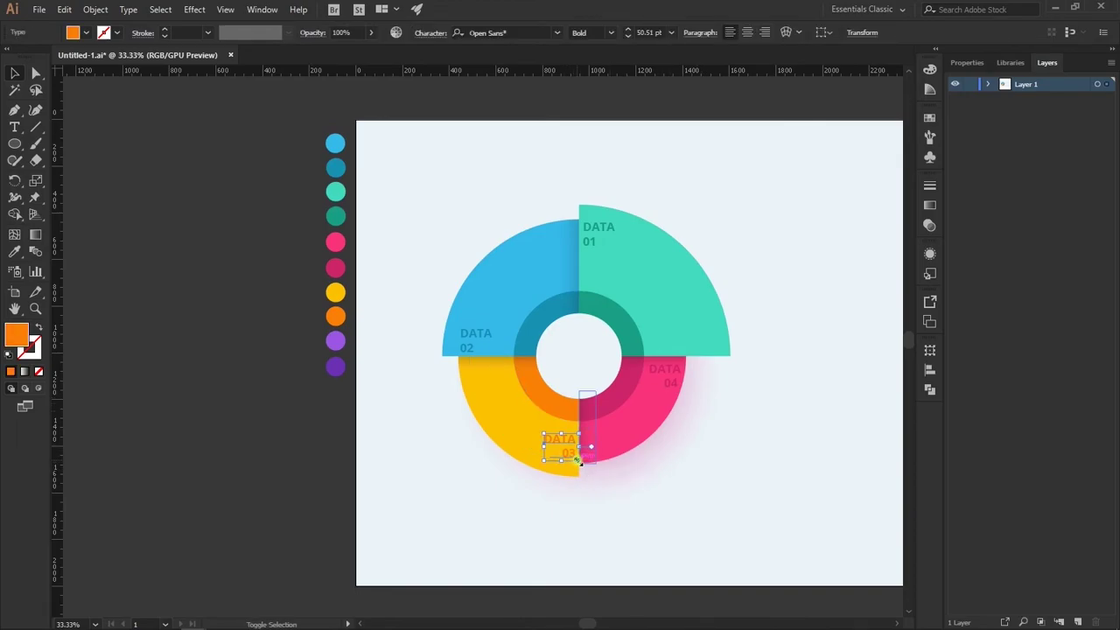
Resize the DATA 03 label and nudge it slightly down and right.
{"action": "left_click_drag", "start_coordinate": [578, 459], "coordinate": [579, 461]}
{"action": "left_click", "coordinate": [638, 490]}
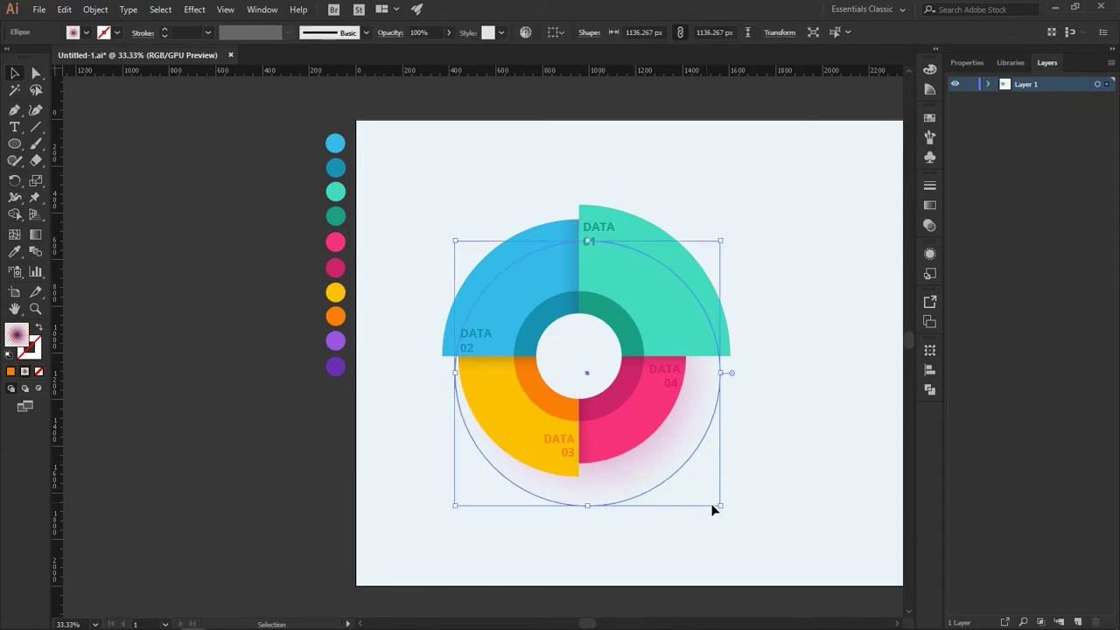
{"action": "left_click_drag", "start_coordinate": [567, 446], "coordinate": [568, 442]}
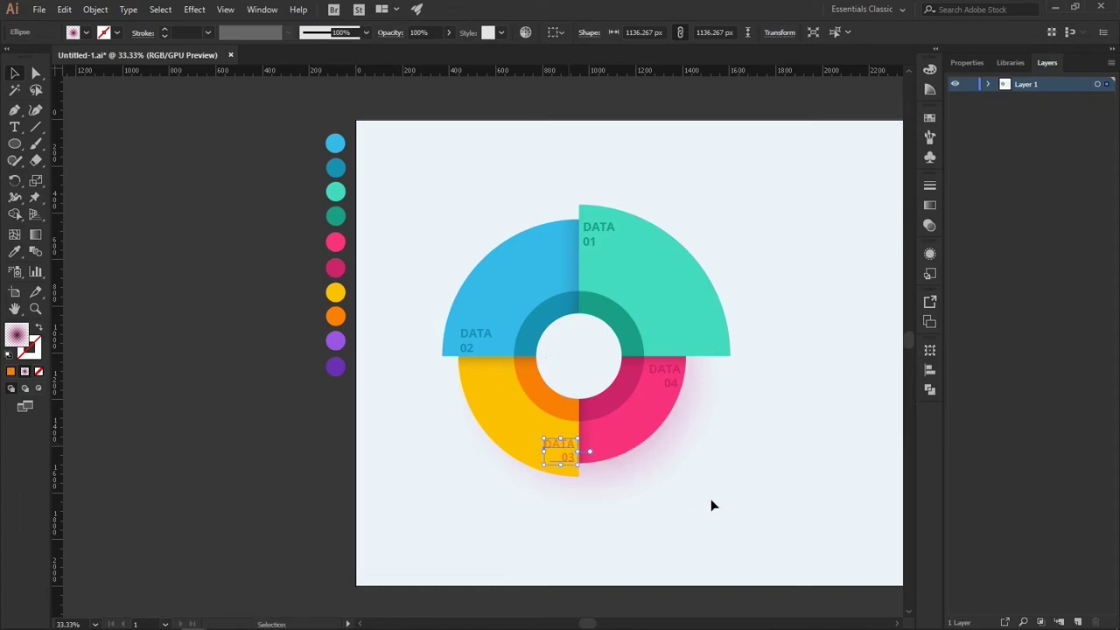
{"action": "left_click", "coordinate": [709, 505]}
Shrink DATA 04 to 39.52 pt and fit it along the pink quarter's upper edge.
{"action": "key", "text": "ctrl+equal"}
{"action": "key", "text": "ctrl+equal"}
{"action": "scroll", "coordinate": [665, 437], "scroll_direction": "right", "scroll_amount": 5}
{"action": "scroll", "coordinate": [665, 437], "scroll_direction": "down", "scroll_amount": 2}
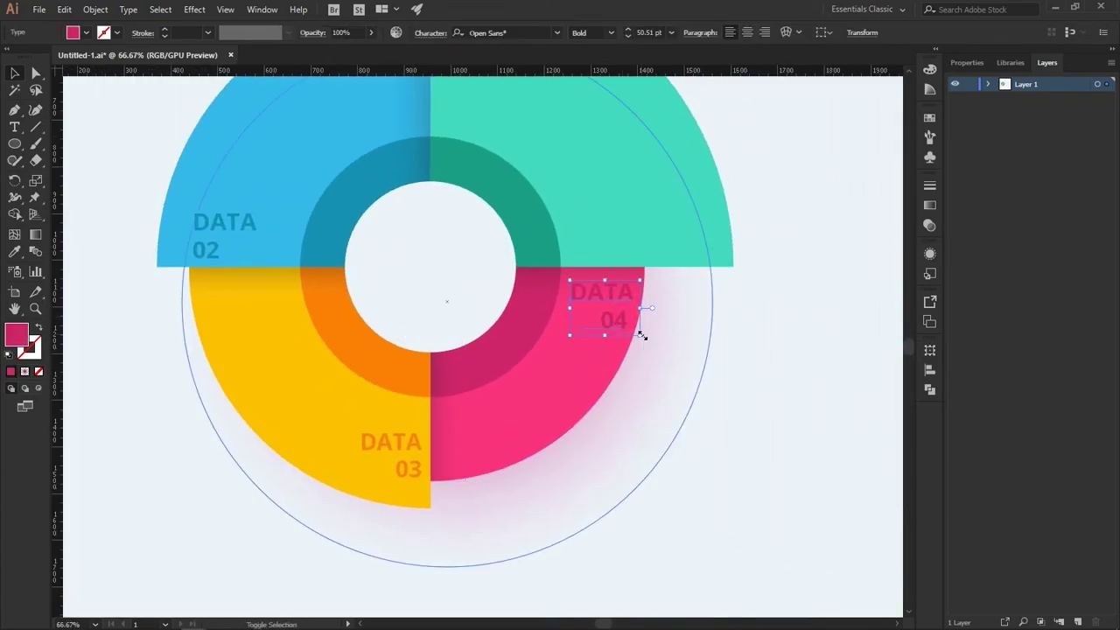
{"action": "mouse_move", "coordinate": [642, 335]}
{"action": "left_mouse_down"}
{"action": "mouse_move", "coordinate": [624, 320]}
{"action": "mouse_move", "coordinate": [627, 289]}
{"action": "left_mouse_up"}
{"action": "left_click", "coordinate": [724, 352]}
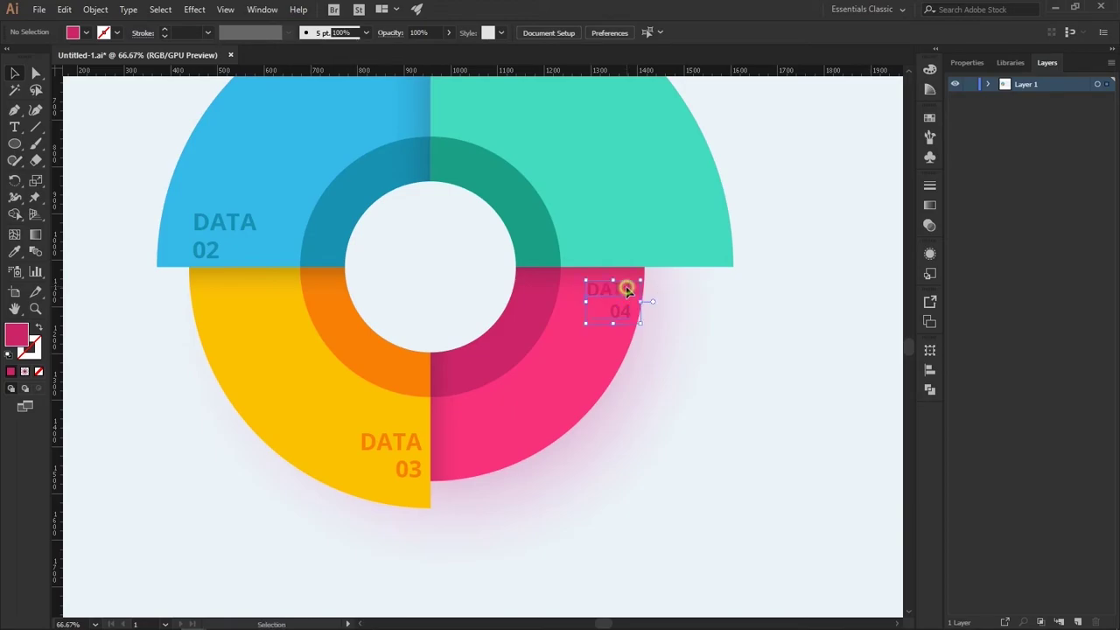
{"action": "mouse_move", "coordinate": [626, 285]}
{"action": "left_mouse_down"}
{"action": "mouse_move", "coordinate": [770, 385]}
{"action": "mouse_move", "coordinate": [611, 307]}
{"action": "left_mouse_up"}
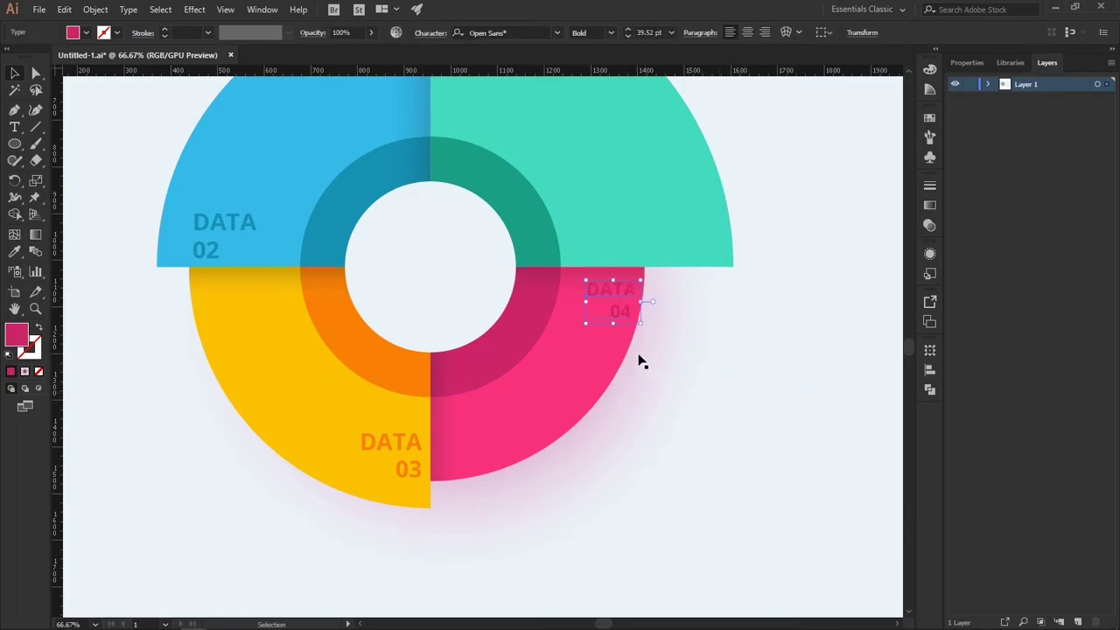
{"action": "left_click", "coordinate": [762, 368]}
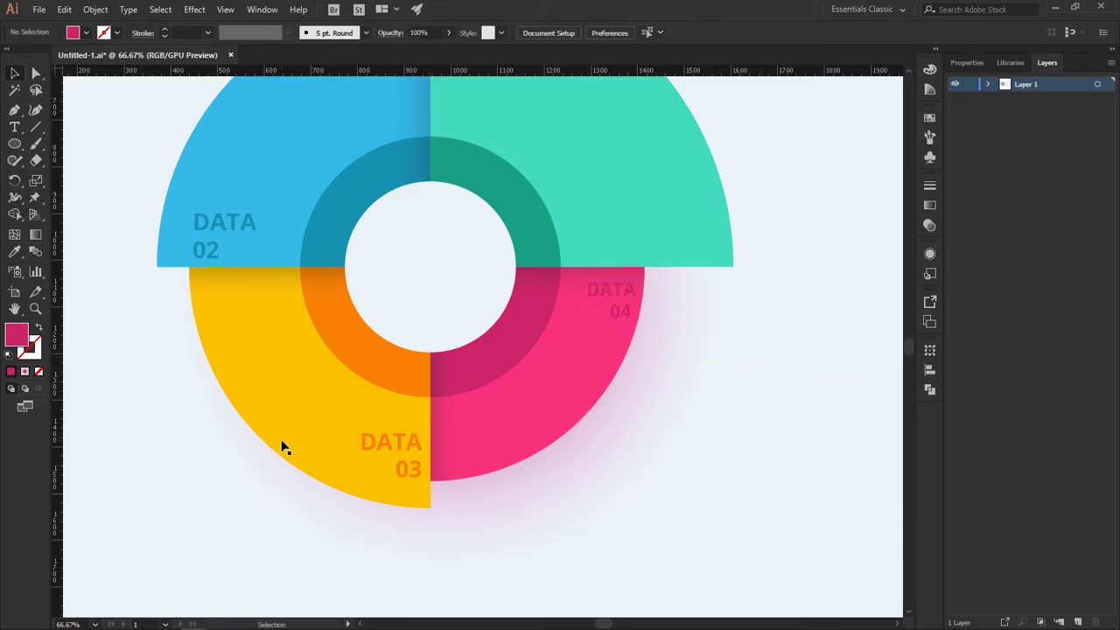
{"action": "scroll", "coordinate": [282, 448], "scroll_direction": "up", "scroll_amount": 2}
{"action": "scroll", "coordinate": [281, 448], "scroll_direction": "up", "scroll_amount": 1}
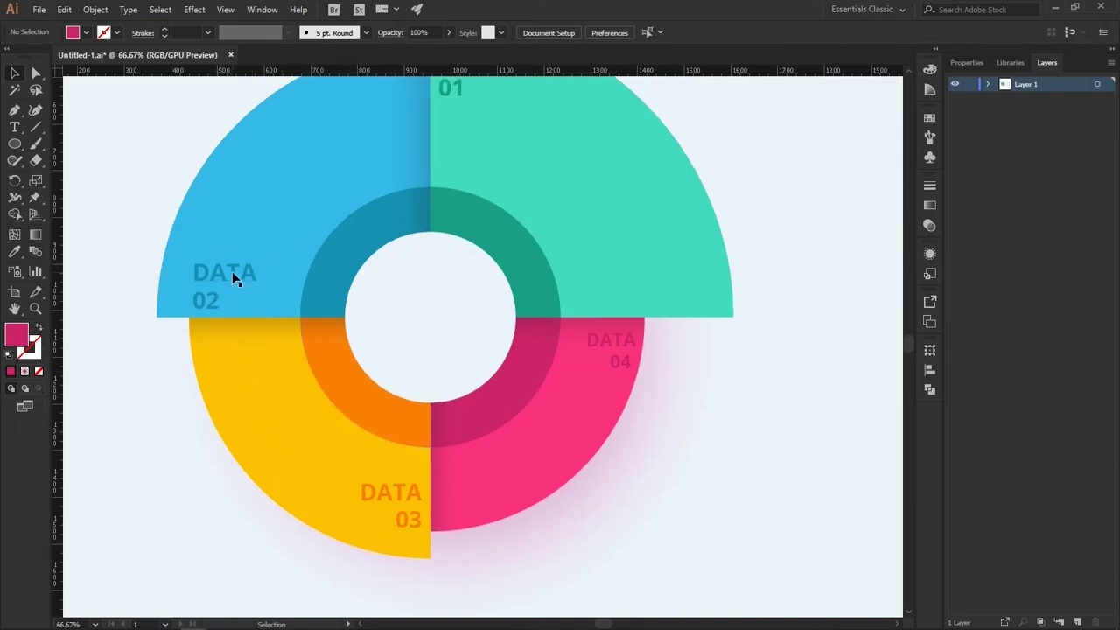
Nudge the DATA 02 label slightly left within the blue quarter.
{"action": "left_click_drag", "start_coordinate": [232, 275], "coordinate": [229, 275]}
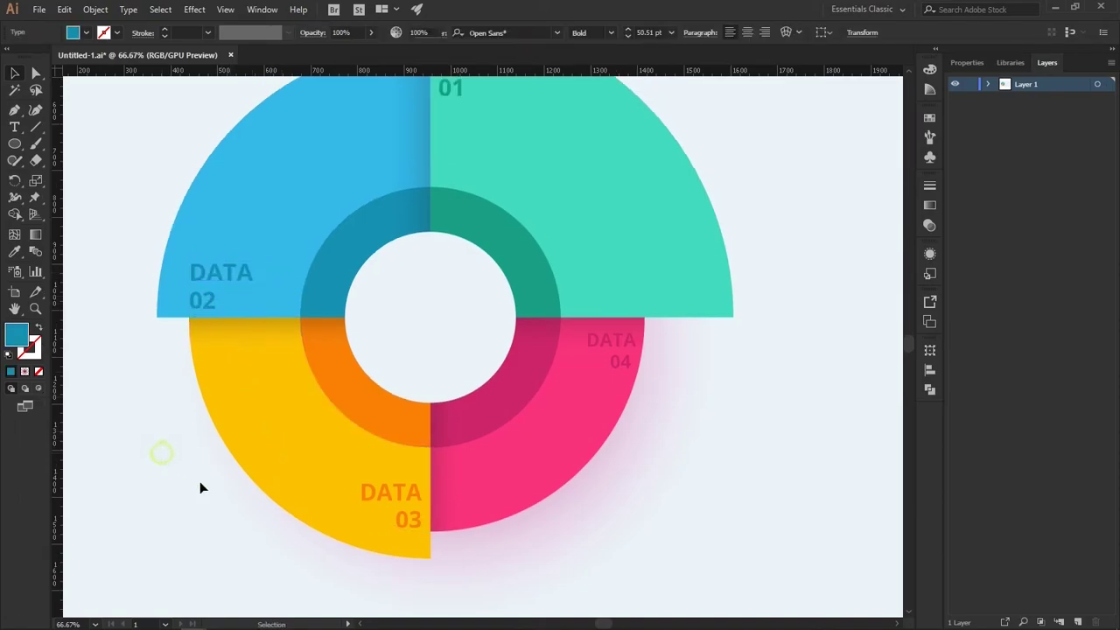
{"action": "scroll", "coordinate": [582, 396], "scroll_direction": "up", "scroll_amount": 5}
{"action": "scroll", "coordinate": [582, 395], "scroll_direction": "up", "scroll_amount": 1}
{"action": "scroll", "coordinate": [720, 370], "scroll_direction": "down", "scroll_amount": 1}
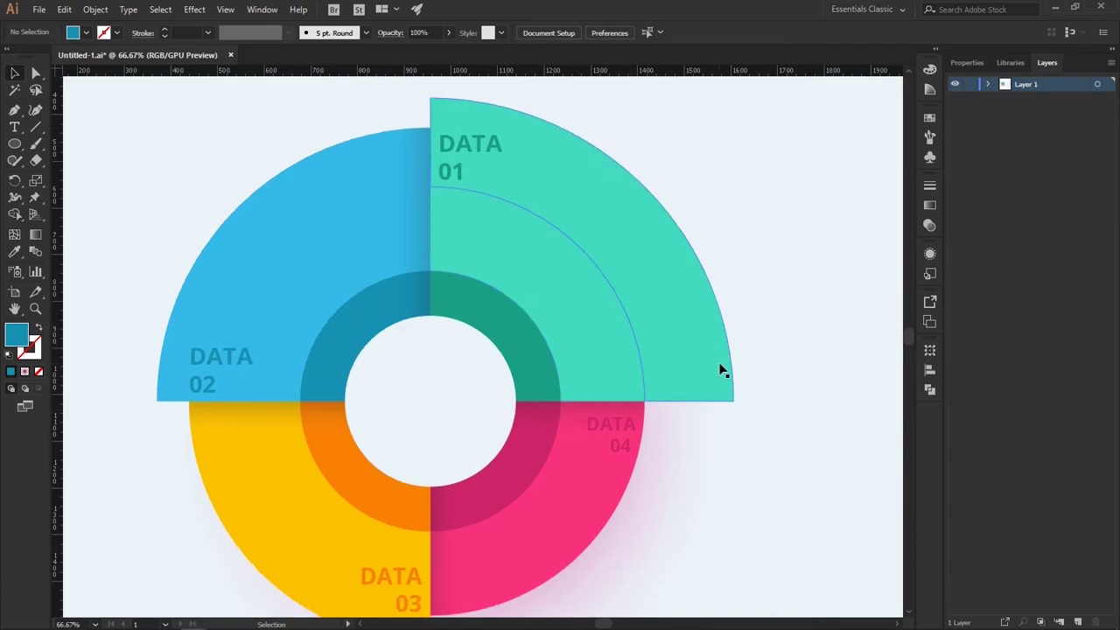
{"action": "scroll", "coordinate": [720, 376], "scroll_direction": "down", "scroll_amount": 7}
Start a new point-text label to the right of the teal quadrant.
{"action": "scroll", "coordinate": [720, 385], "scroll_direction": "up", "scroll_amount": 6}
{"action": "scroll", "coordinate": [718, 390], "scroll_direction": "down", "scroll_amount": 5}
{"action": "scroll", "coordinate": [700, 394], "scroll_direction": "down", "scroll_amount": 3}
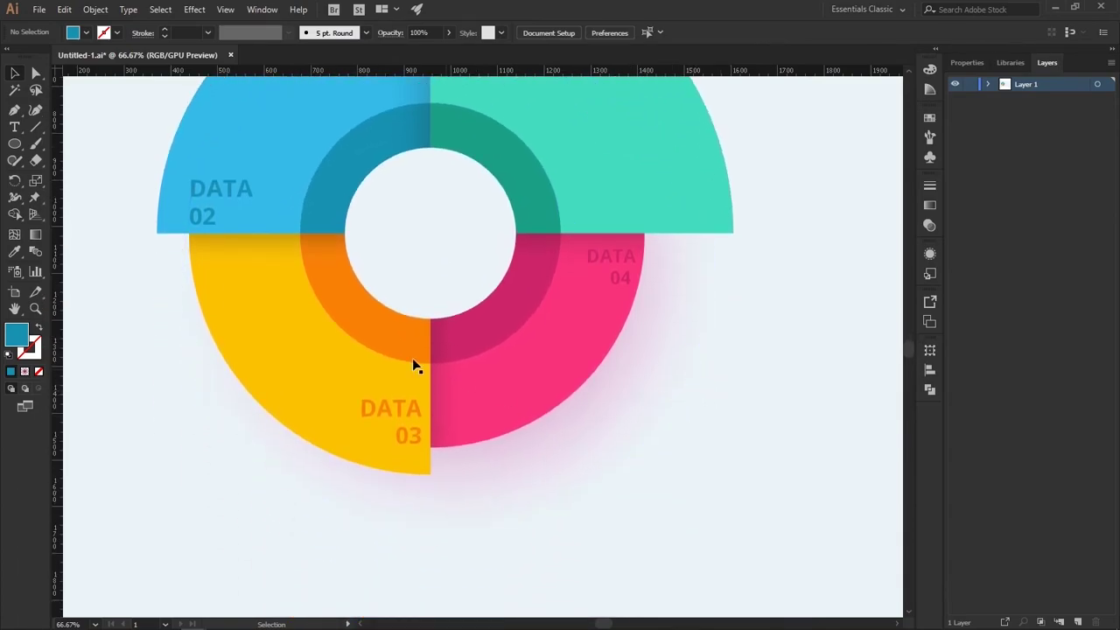
{"action": "scroll", "coordinate": [415, 365], "scroll_direction": "up", "scroll_amount": 8}
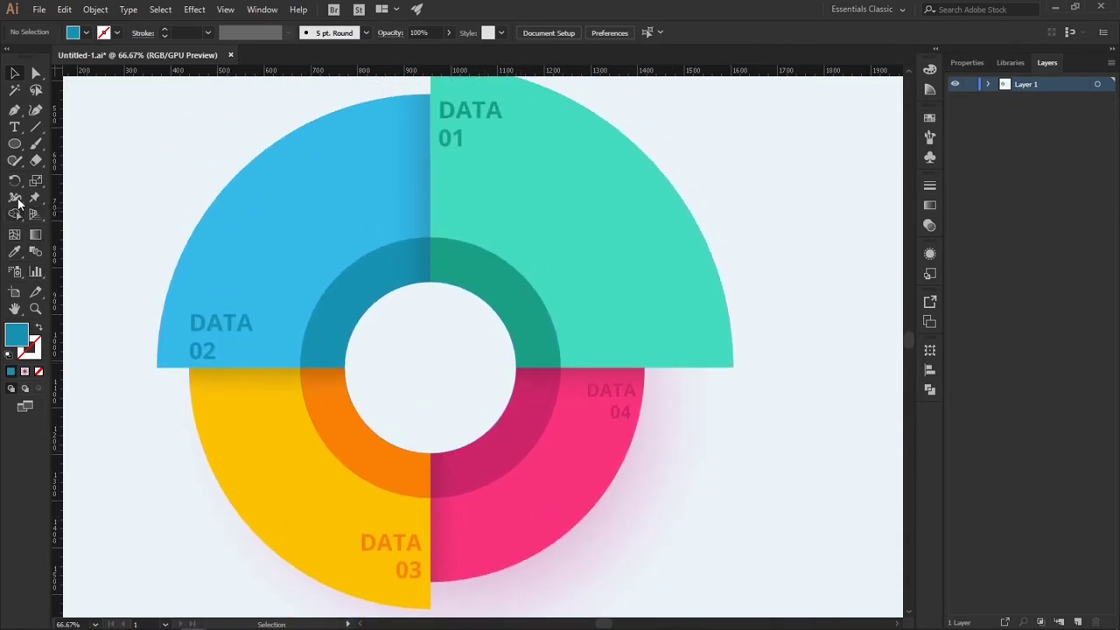
{"action": "left_click", "coordinate": [15, 127]}
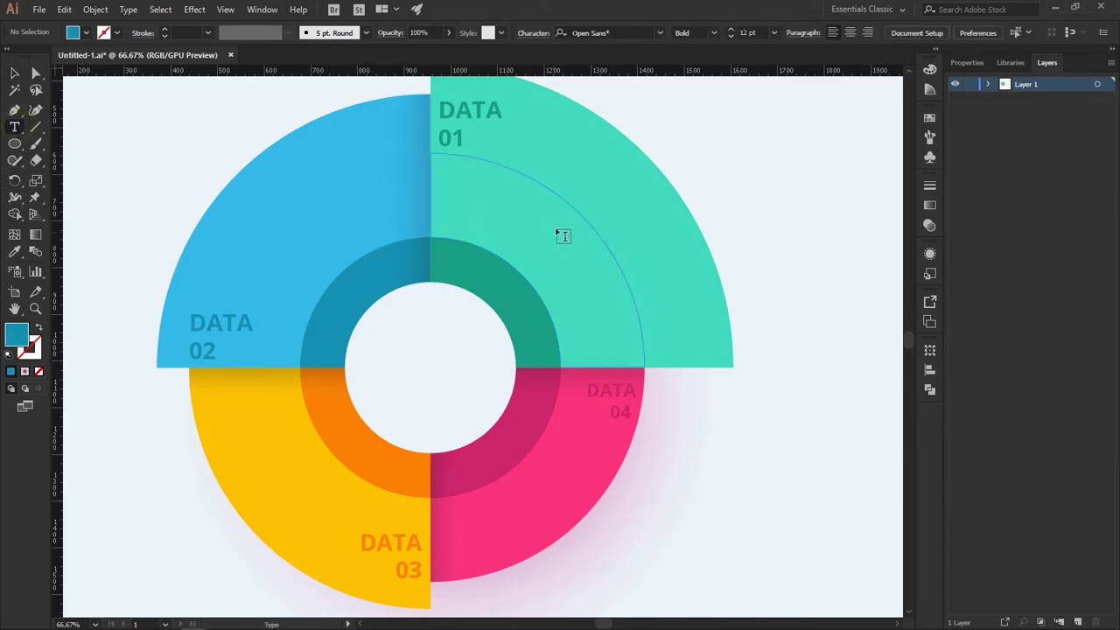
{"action": "left_click", "coordinate": [735, 201]}
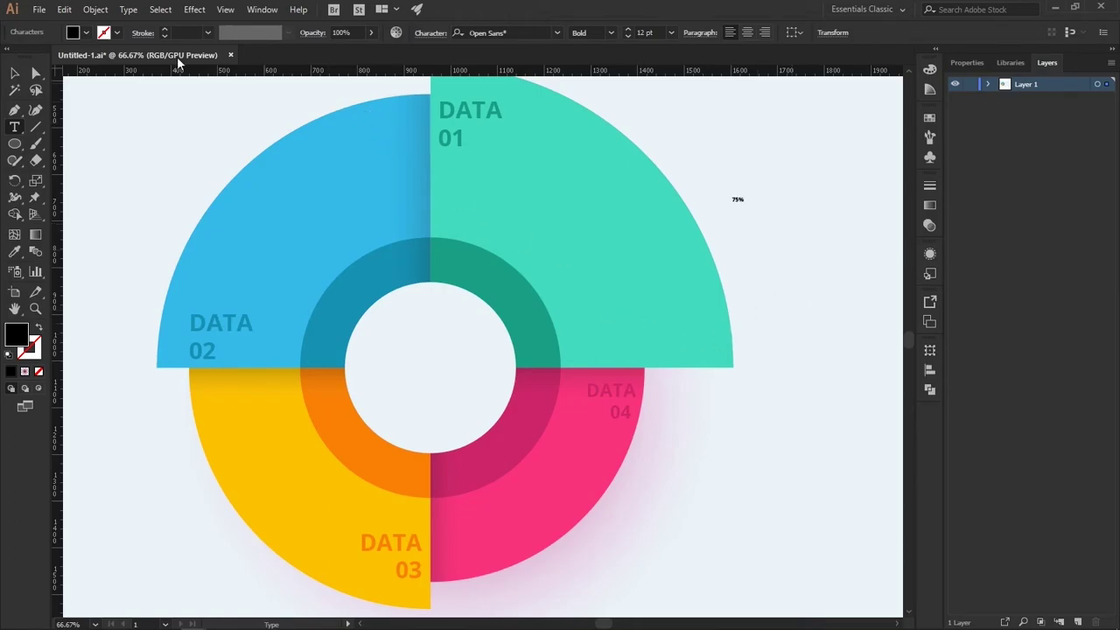
Apply the DATA 01 text style to the small 75% label with the Eyedropper.
{"action": "left_click", "coordinate": [14, 75]}
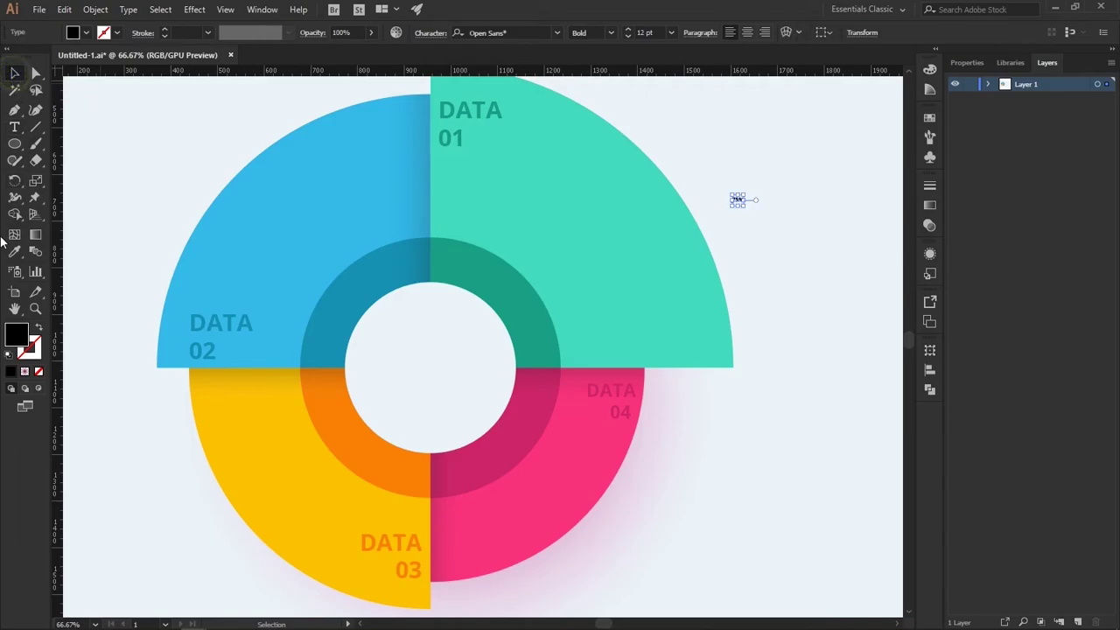
{"action": "left_click", "coordinate": [14, 251]}
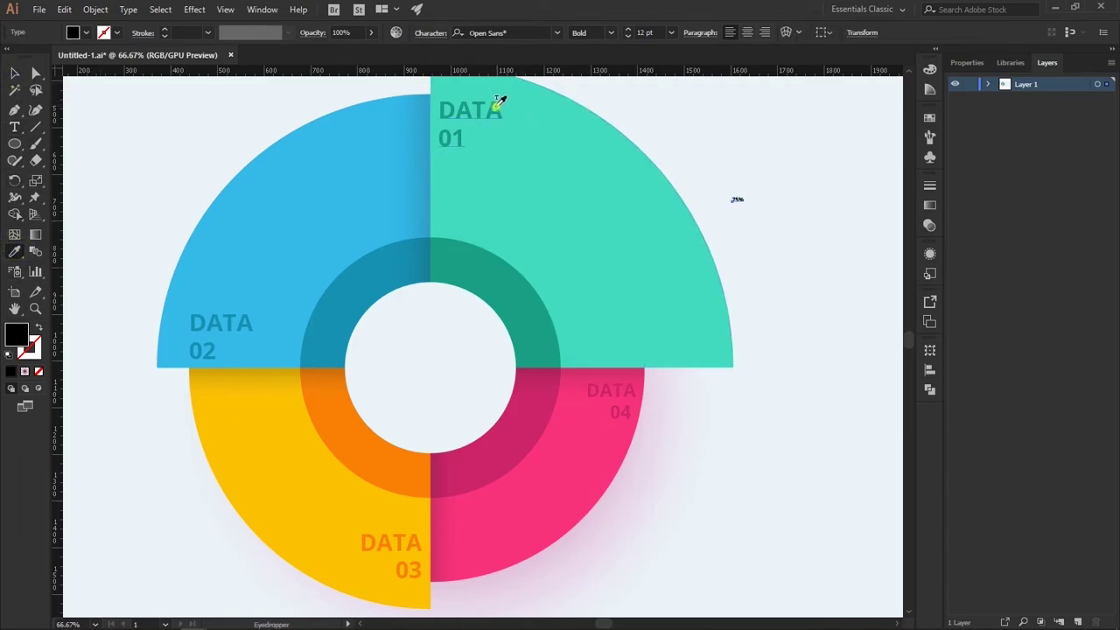
{"action": "left_click", "coordinate": [495, 107]}
Move the 75% label onto the teal segment and scale it up.
{"action": "left_click", "coordinate": [14, 72]}
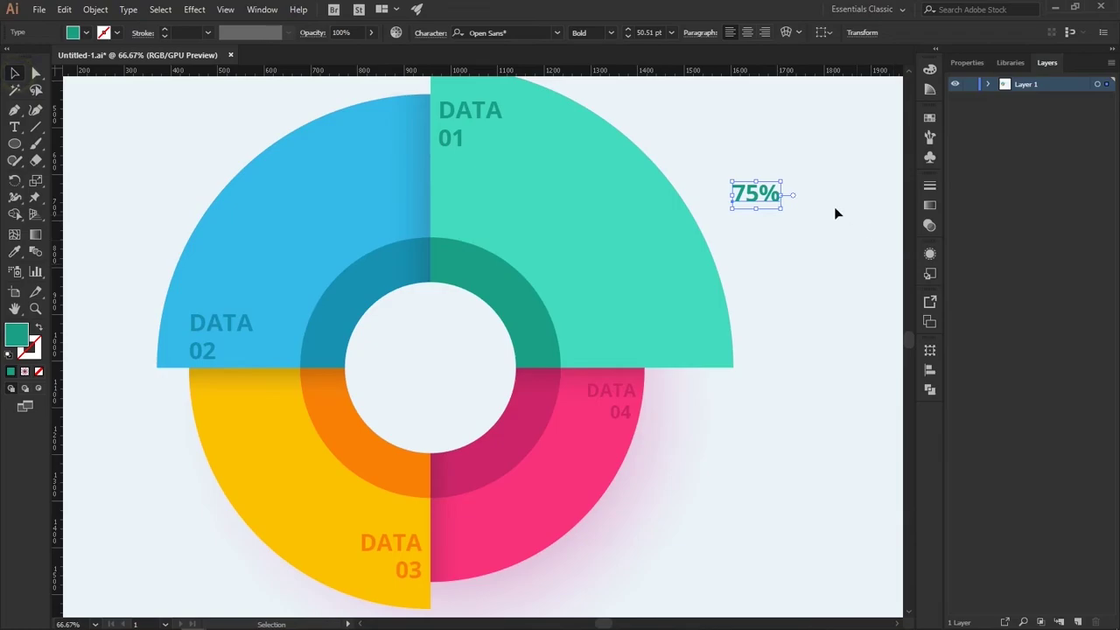
{"action": "mouse_move", "coordinate": [770, 198]}
{"action": "left_mouse_down"}
{"action": "mouse_move", "coordinate": [595, 228]}
{"action": "mouse_move", "coordinate": [636, 264]}
{"action": "left_mouse_up"}
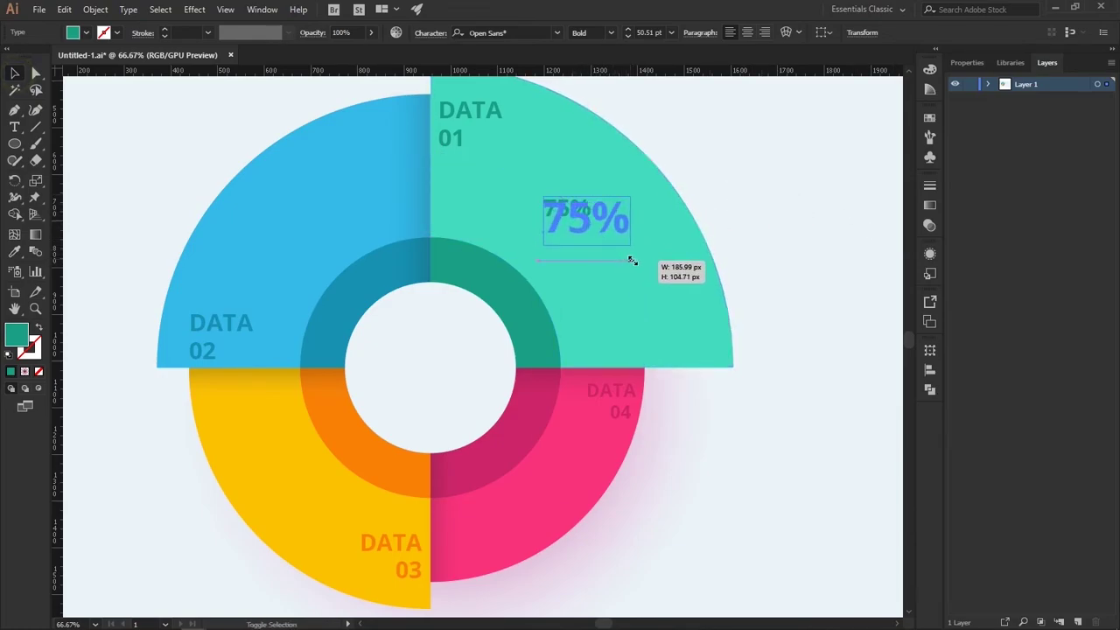
{"action": "left_click", "coordinate": [832, 235]}
{"action": "scroll", "coordinate": [791, 355], "scroll_direction": "up", "scroll_amount": 2}
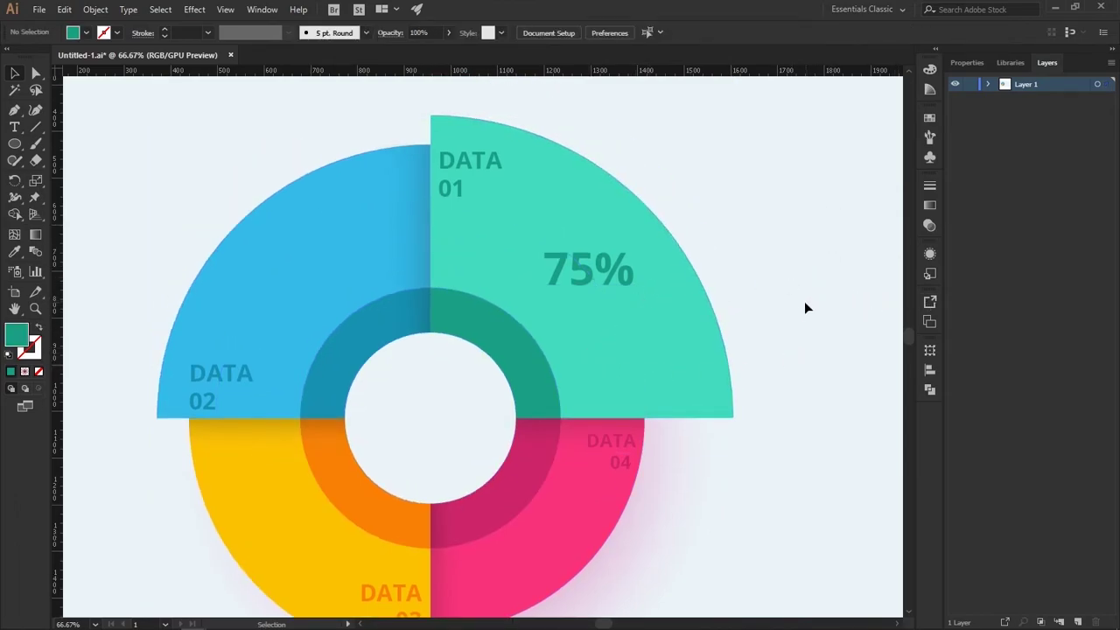
{"action": "scroll", "coordinate": [806, 301], "scroll_direction": "up", "scroll_amount": 1}
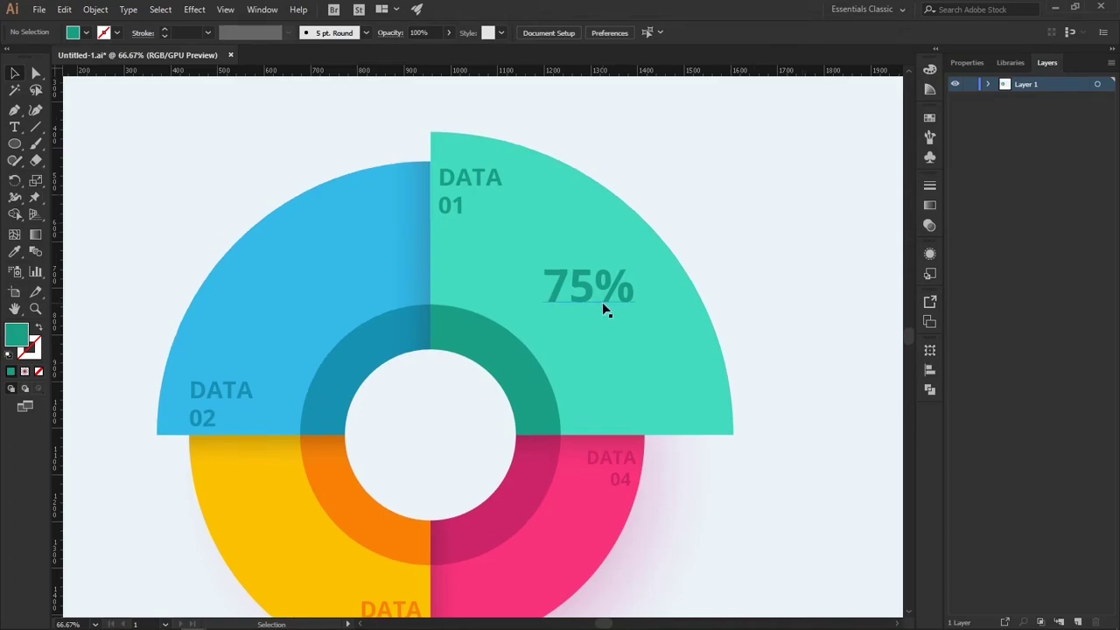
{"action": "left_click", "coordinate": [602, 302]}
Shrink the 75% label slightly and place copies on the blue and yellow segments.
{"action": "left_click_drag", "start_coordinate": [635, 306], "coordinate": [323, 301]}
{"action": "left_click", "coordinate": [778, 290]}
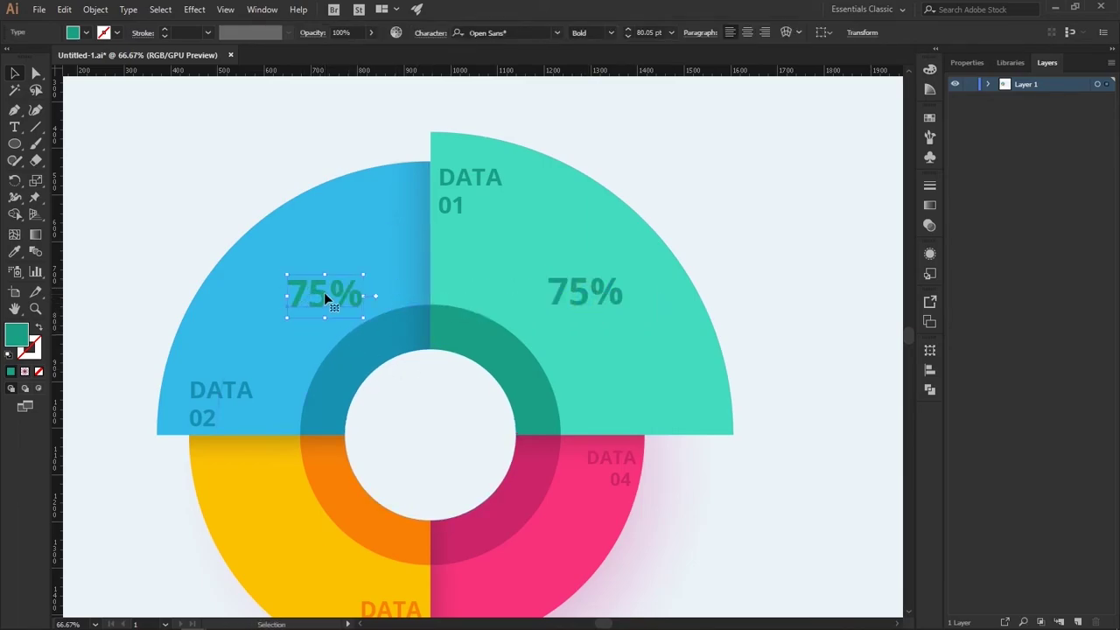
{"action": "key", "text": "ctrl+z"}
{"action": "left_click_drag", "start_coordinate": [580, 293], "coordinate": [303, 299], "text": "alt"}
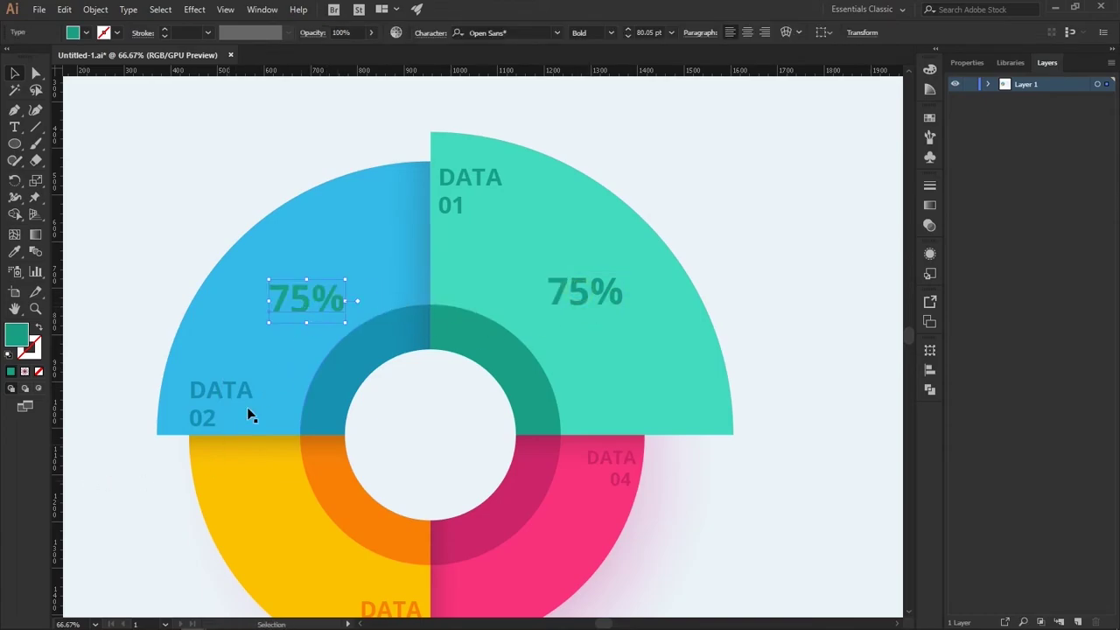
{"action": "scroll", "coordinate": [247, 407], "scroll_direction": "down", "scroll_amount": 3}
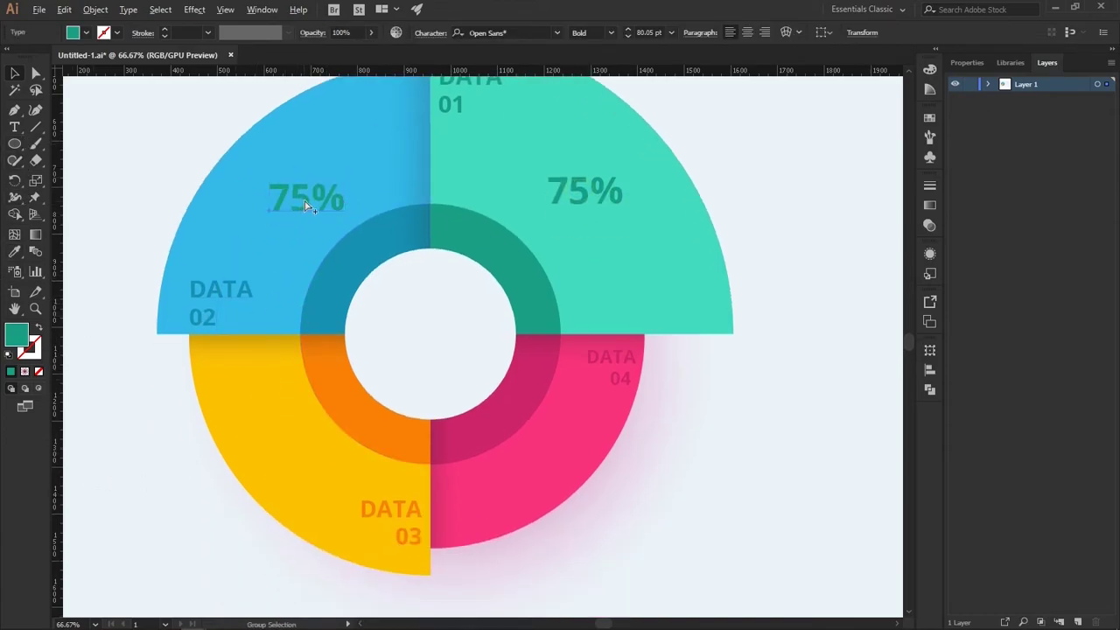
{"action": "mouse_move", "coordinate": [304, 200]}
{"action": "left_mouse_down", "text": "alt"}
{"action": "mouse_move", "coordinate": [300, 453]}
{"action": "mouse_move", "coordinate": [598, 449]}
{"action": "left_mouse_up", "text": "alt"}
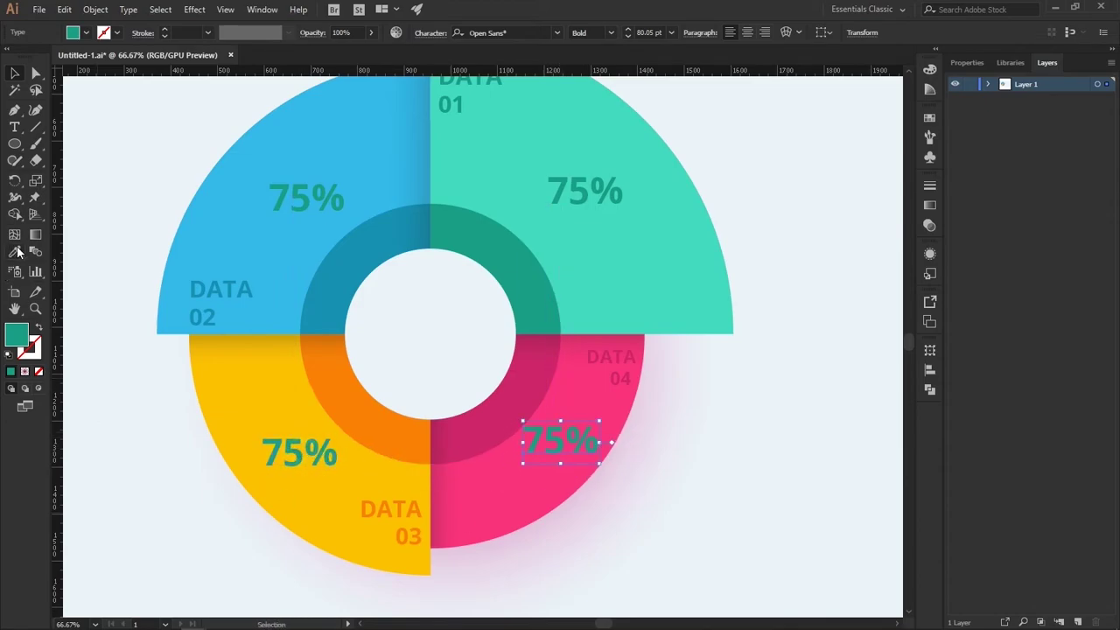
Edit the copied labels to read 50%, 25% and 5%.
{"action": "left_click", "coordinate": [15, 127]}
{"action": "left_click_drag", "start_coordinate": [269, 198], "coordinate": [294, 197]}
{"action": "key", "text": "BackSpace"}
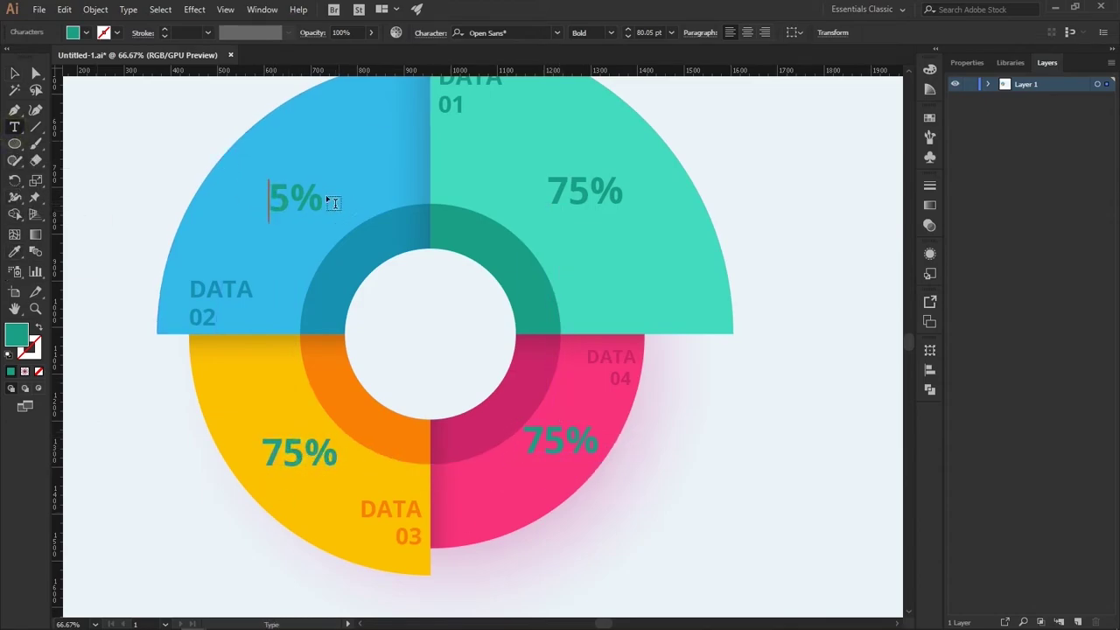
{"action": "type", "text": "0"}
{"action": "left_click_drag", "start_coordinate": [262, 452], "coordinate": [292, 454]}
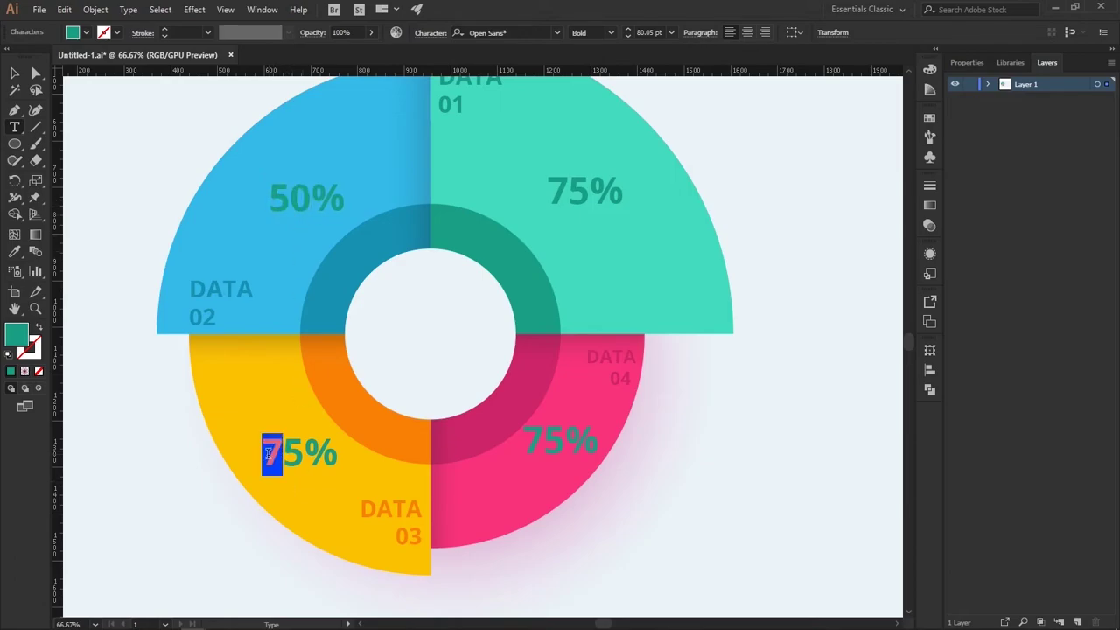
{"action": "type", "text": "2"}
{"action": "left_click_drag", "start_coordinate": [525, 440], "coordinate": [546, 442]}
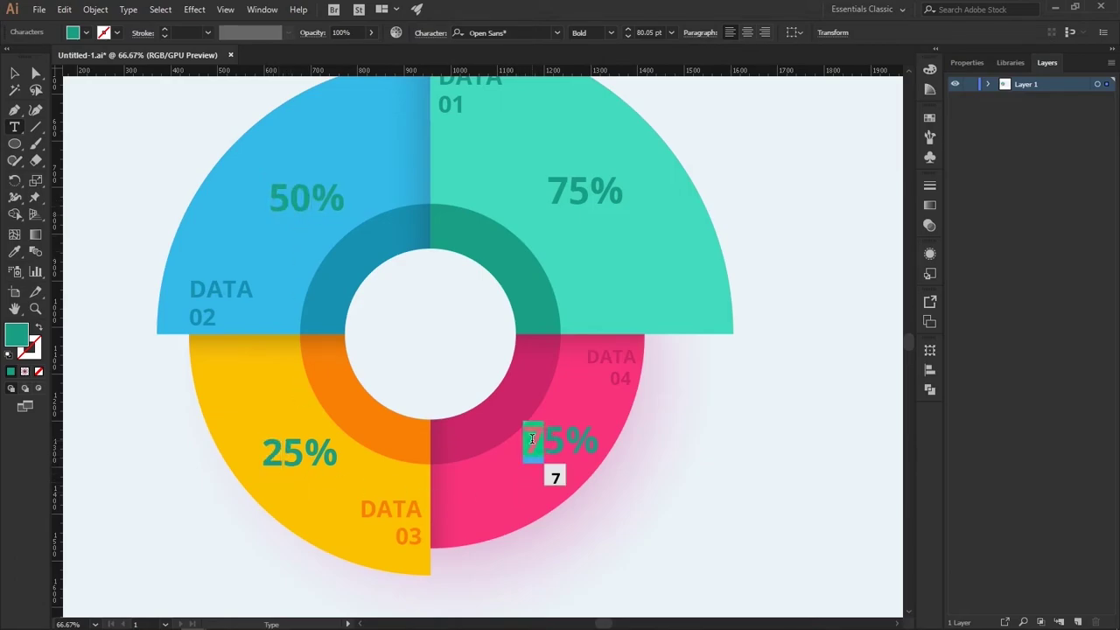
{"action": "key", "text": "BackSpace"}
{"action": "key", "text": "Escape"}
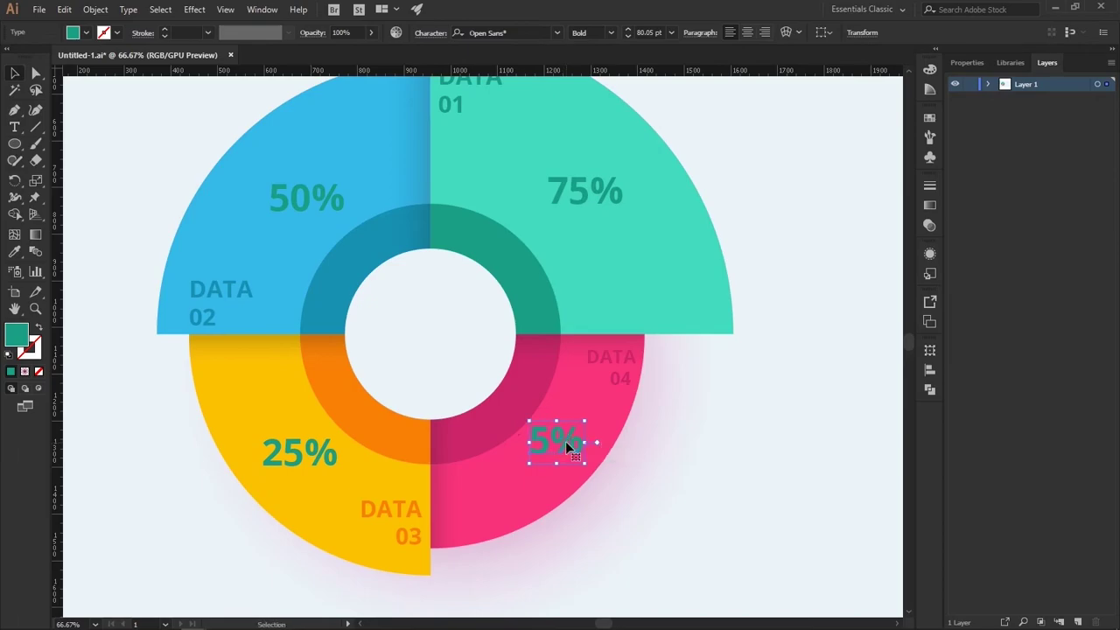
Recolour 5% pink, 50% dark blue and 25% orange to match their inner rings.
{"action": "left_click", "coordinate": [14, 251]}
{"action": "left_click", "coordinate": [519, 400]}
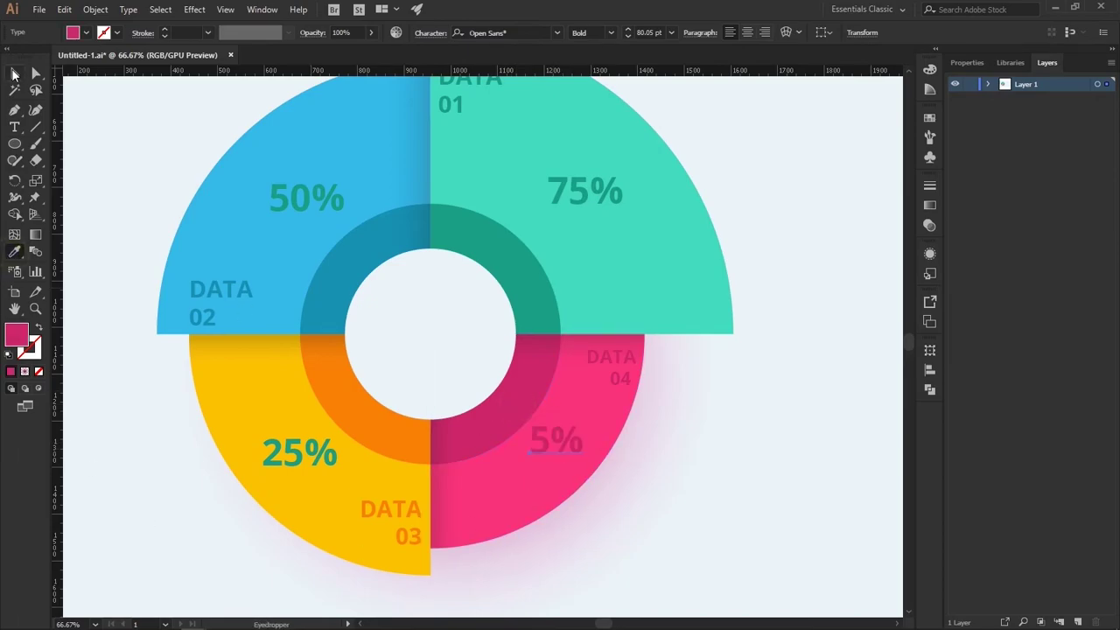
{"action": "left_click", "coordinate": [305, 195], "text": "ctrl"}
{"action": "left_click", "coordinate": [392, 236]}
{"action": "left_click", "coordinate": [310, 457], "text": "ctrl"}
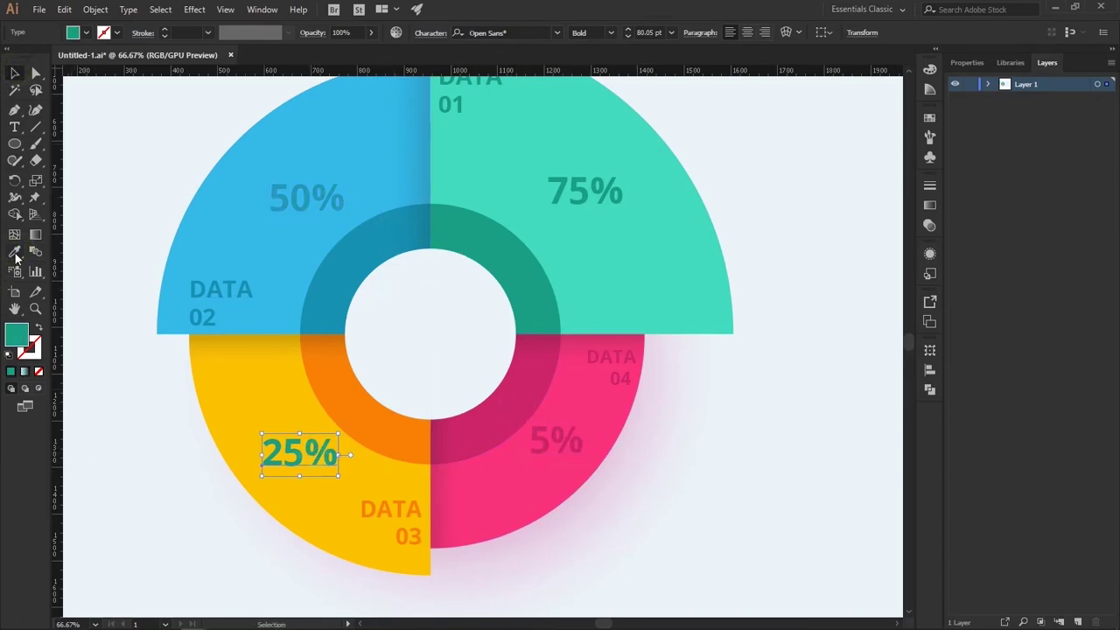
{"action": "left_click", "coordinate": [359, 402]}
{"action": "key", "text": "v"}
{"action": "left_click", "coordinate": [146, 515]}
{"action": "scroll", "coordinate": [699, 509], "scroll_direction": "down", "scroll_amount": 1}
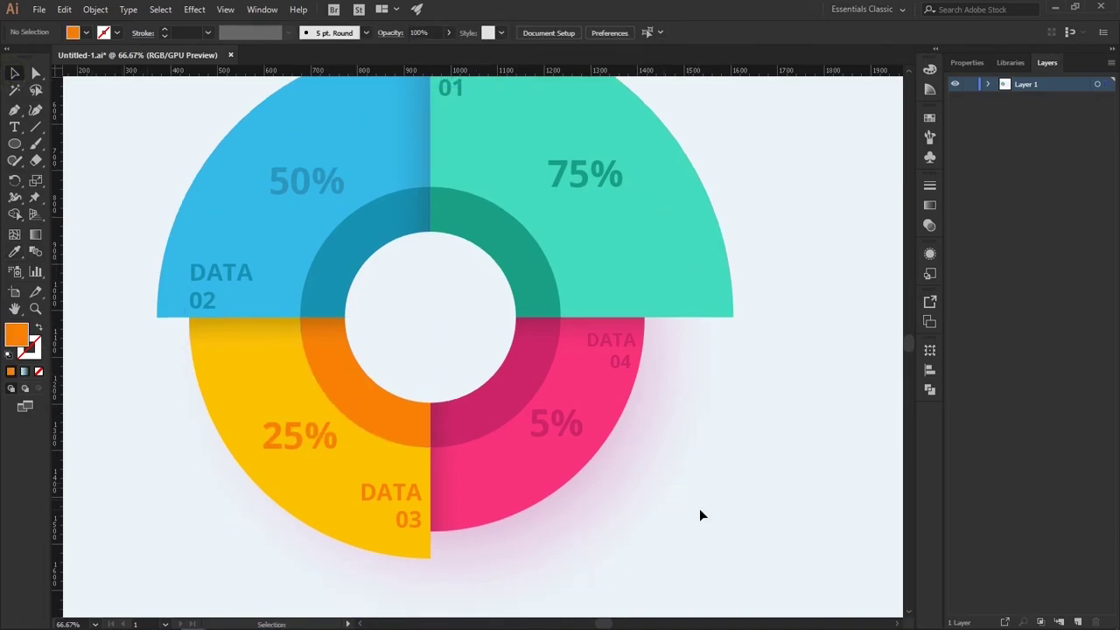
{"action": "scroll", "coordinate": [710, 515], "scroll_direction": "up", "scroll_amount": 2}
{"action": "scroll", "coordinate": [710, 513], "scroll_direction": "down", "scroll_amount": 1}
{"action": "scroll", "coordinate": [710, 513], "scroll_direction": "up", "scroll_amount": 1}
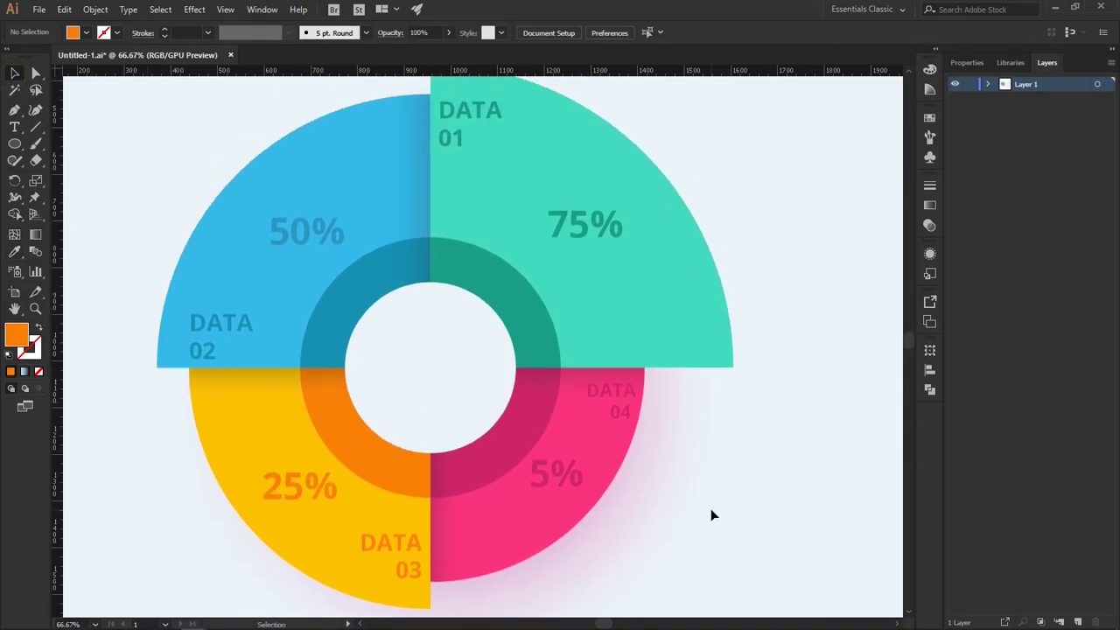
Scale down the 50% and 25% labels slightly.
{"action": "left_click", "coordinate": [302, 234]}
{"action": "left_click_drag", "start_coordinate": [269, 257], "coordinate": [272, 253]}
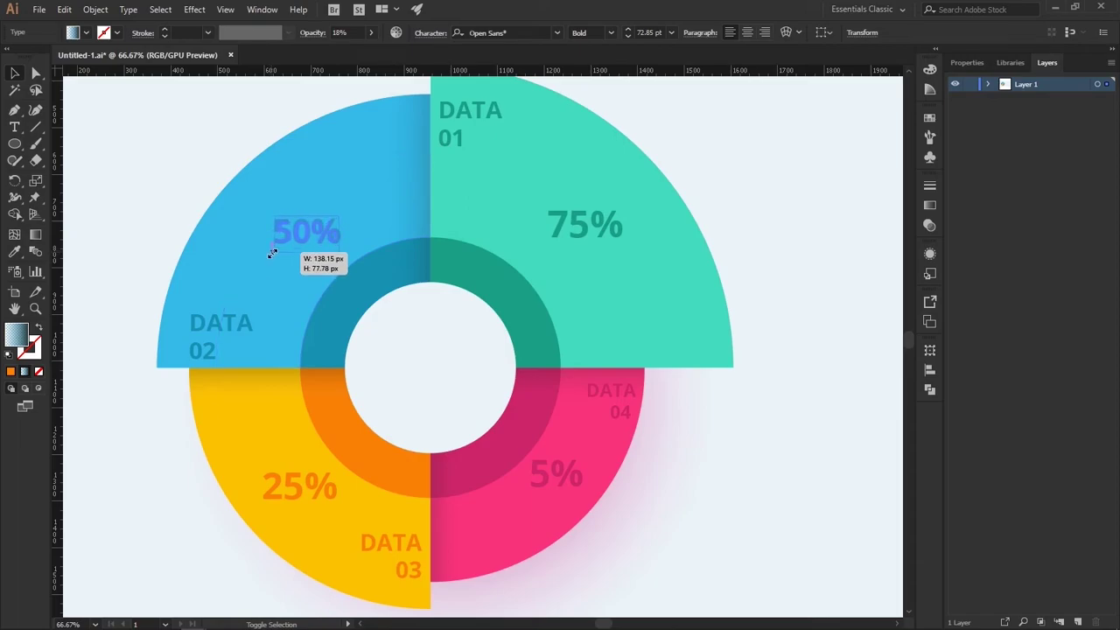
{"action": "left_click", "coordinate": [277, 488]}
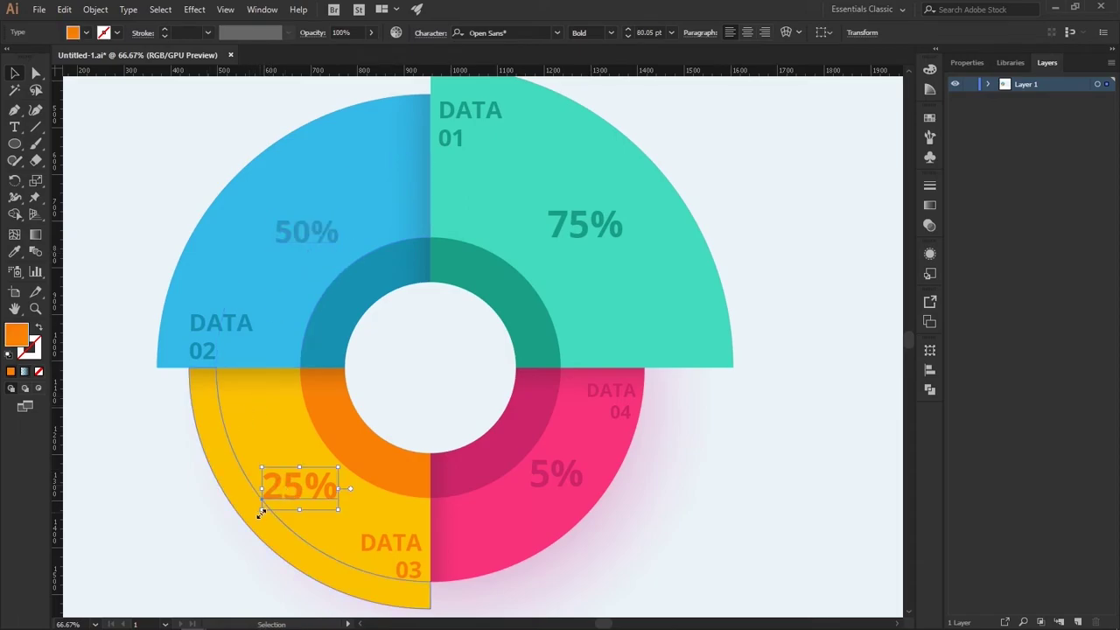
{"action": "left_click_drag", "start_coordinate": [261, 506], "coordinate": [262, 506]}
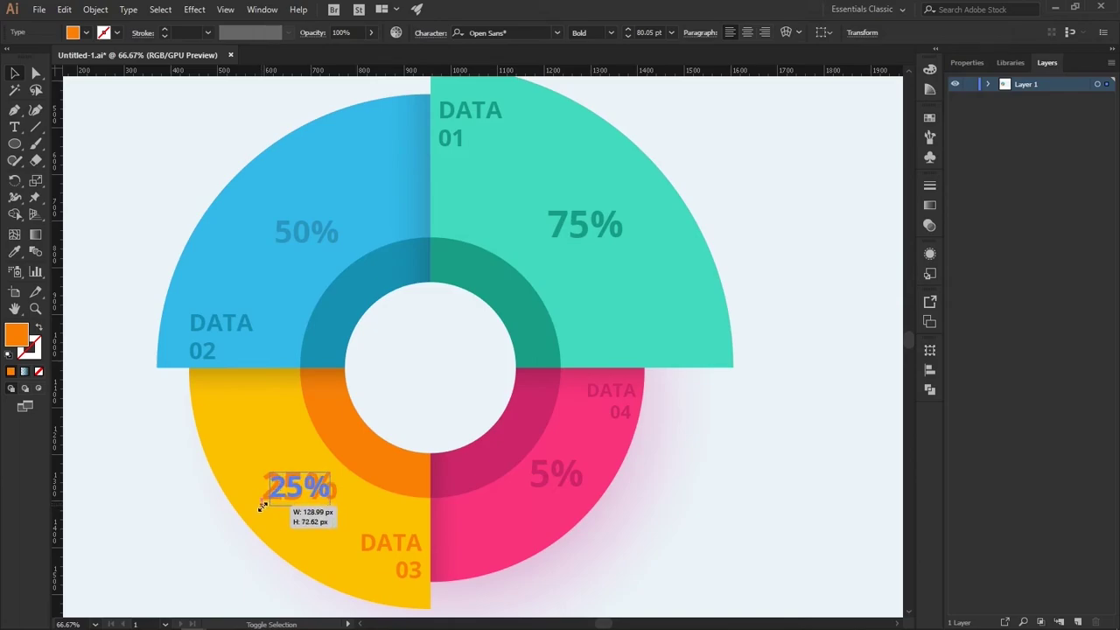
{"action": "left_click_drag", "start_coordinate": [262, 506], "coordinate": [263, 504]}
{"action": "left_click", "coordinate": [195, 533]}
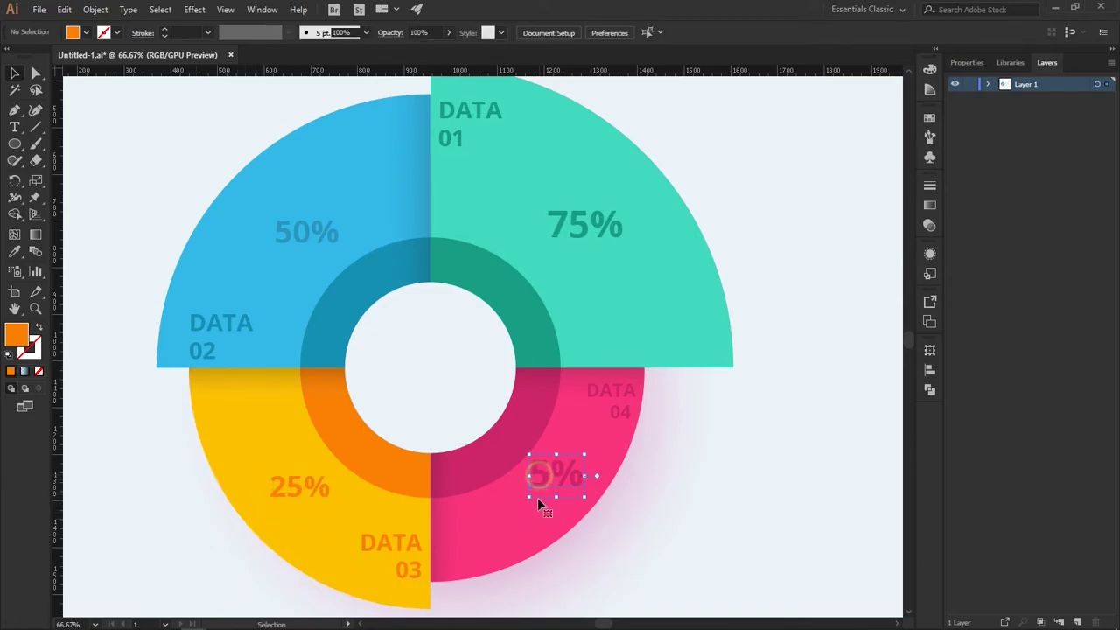
Scale down the 5% label on the pink segment and re-centre it.
{"action": "left_click", "coordinate": [537, 498]}
{"action": "left_click_drag", "start_coordinate": [528, 497], "coordinate": [535, 497]}
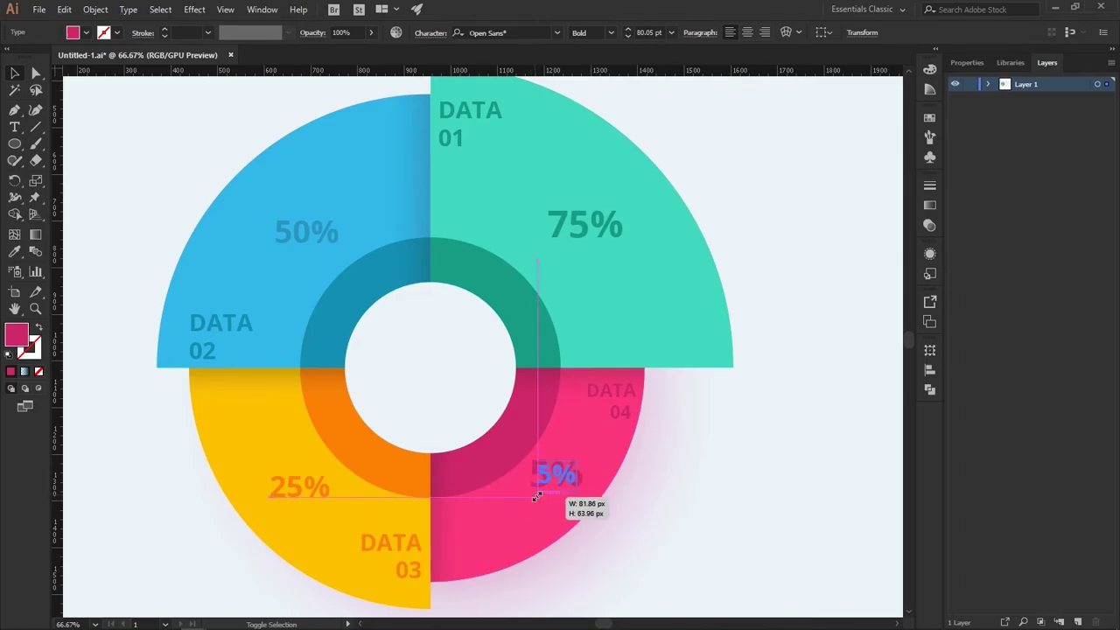
{"action": "left_click_drag", "start_coordinate": [536, 496], "coordinate": [545, 487]}
{"action": "left_click", "coordinate": [678, 507]}
{"action": "left_click", "coordinate": [776, 510]}
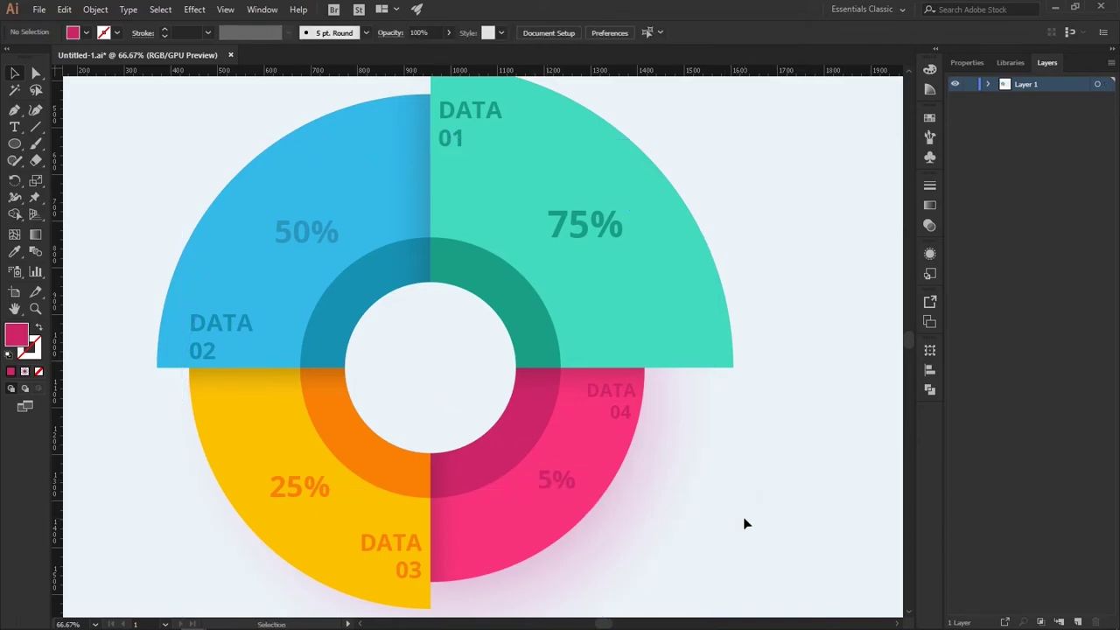
{"action": "scroll", "coordinate": [744, 516], "scroll_direction": "up", "scroll_amount": 2}
{"action": "scroll", "coordinate": [747, 515], "scroll_direction": "down", "scroll_amount": 3}
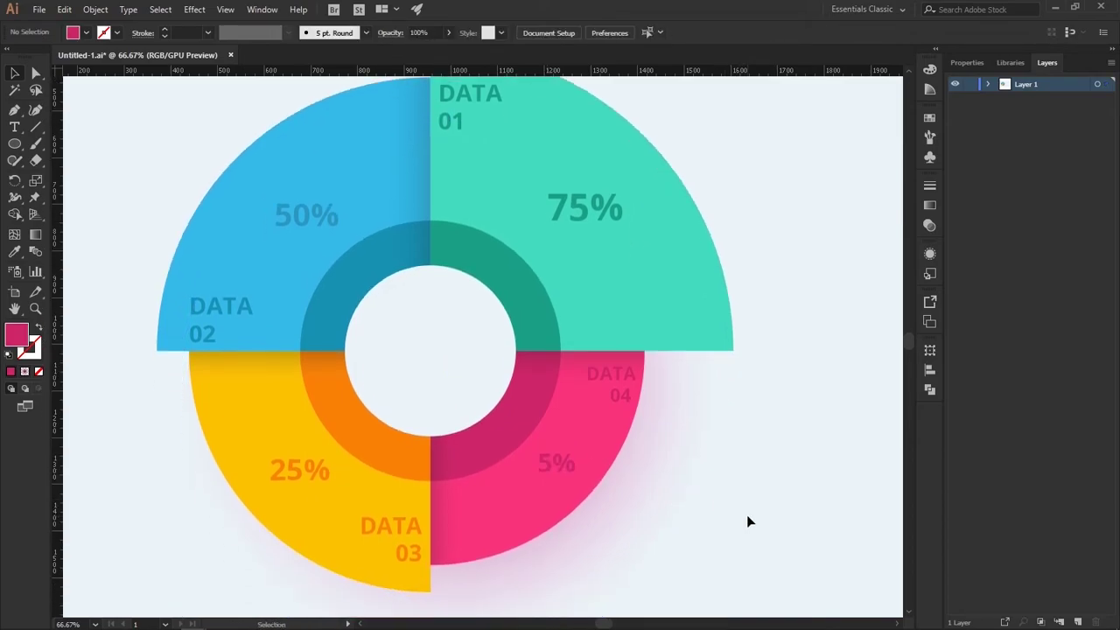
{"action": "scroll", "coordinate": [747, 516], "scroll_direction": "up", "scroll_amount": 1}
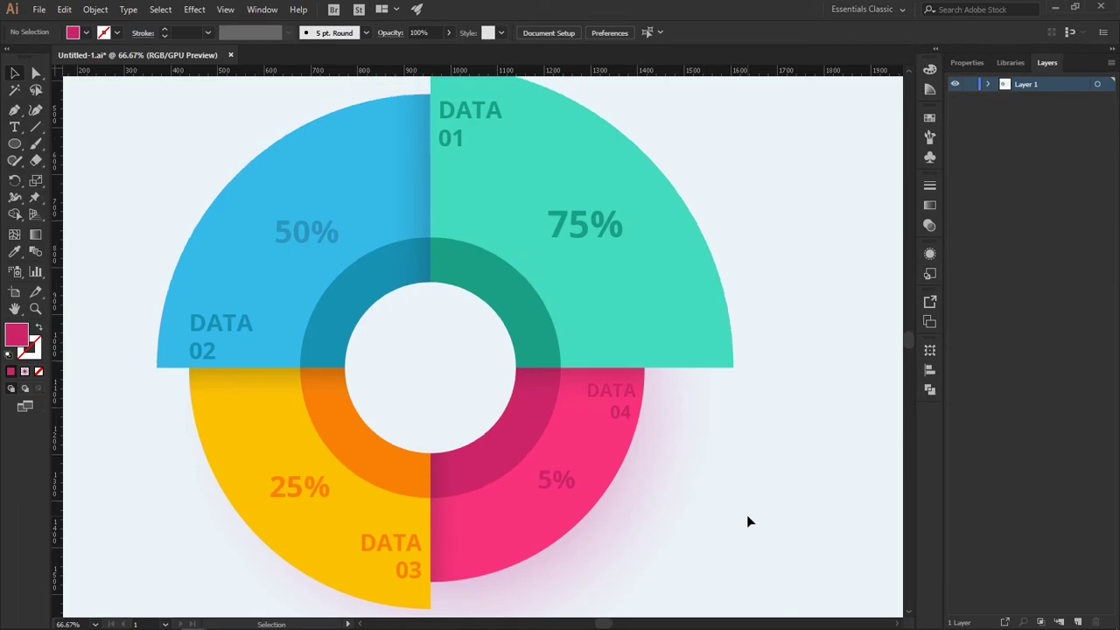
Replace Lorem ipsum with a centre-aligned two-line INFOGRAPHIC TITLE in the donut's middle.
{"action": "left_click", "coordinate": [15, 127]}
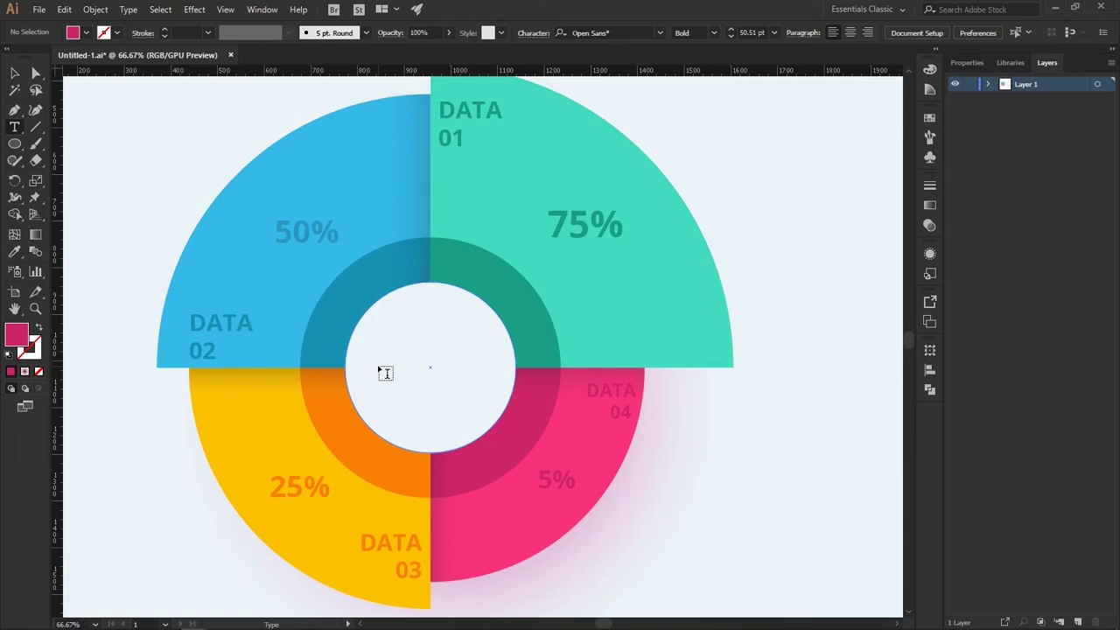
{"action": "left_click", "coordinate": [385, 373]}
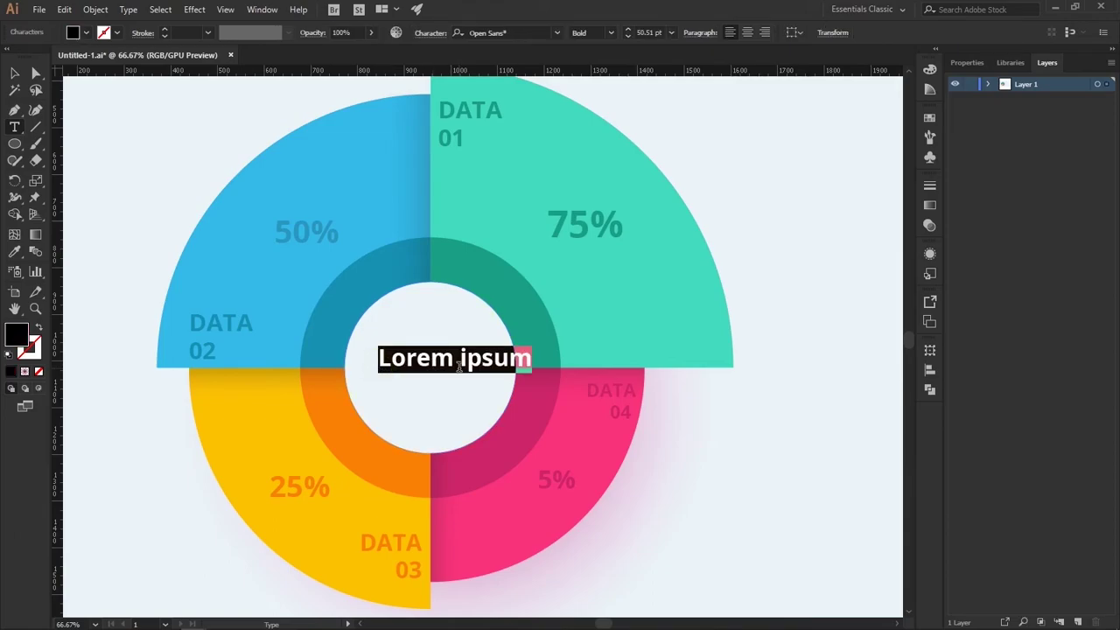
{"action": "key", "text": "BackSpace"}
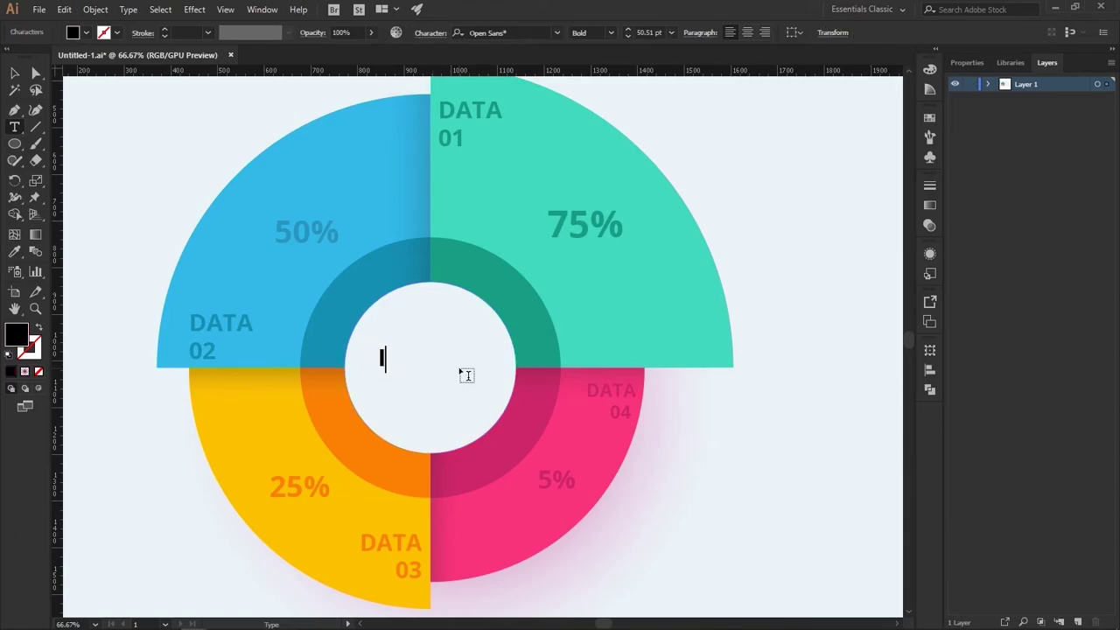
{"action": "type", "text": "INFO"}
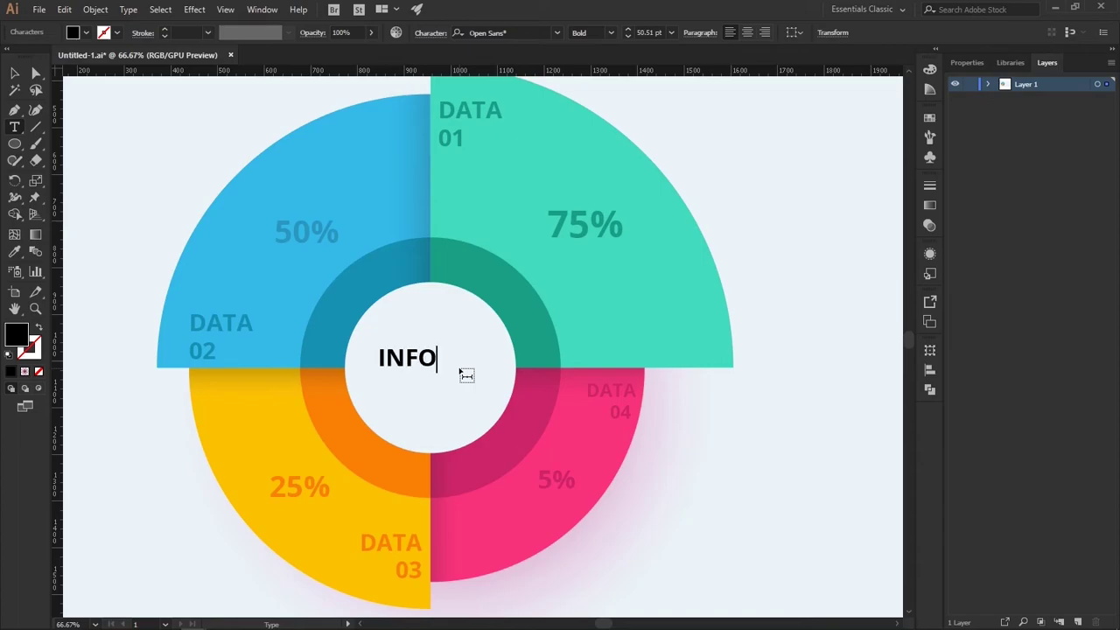
{"action": "type", "text": "GRAPHIC"}
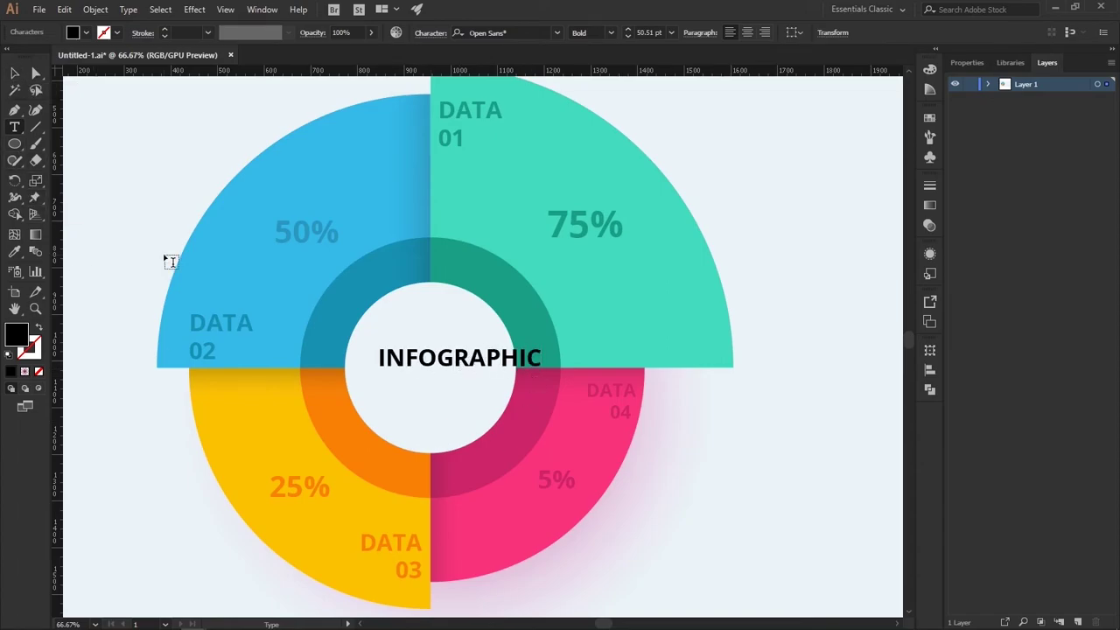
{"action": "type", "text": "TITLE"}
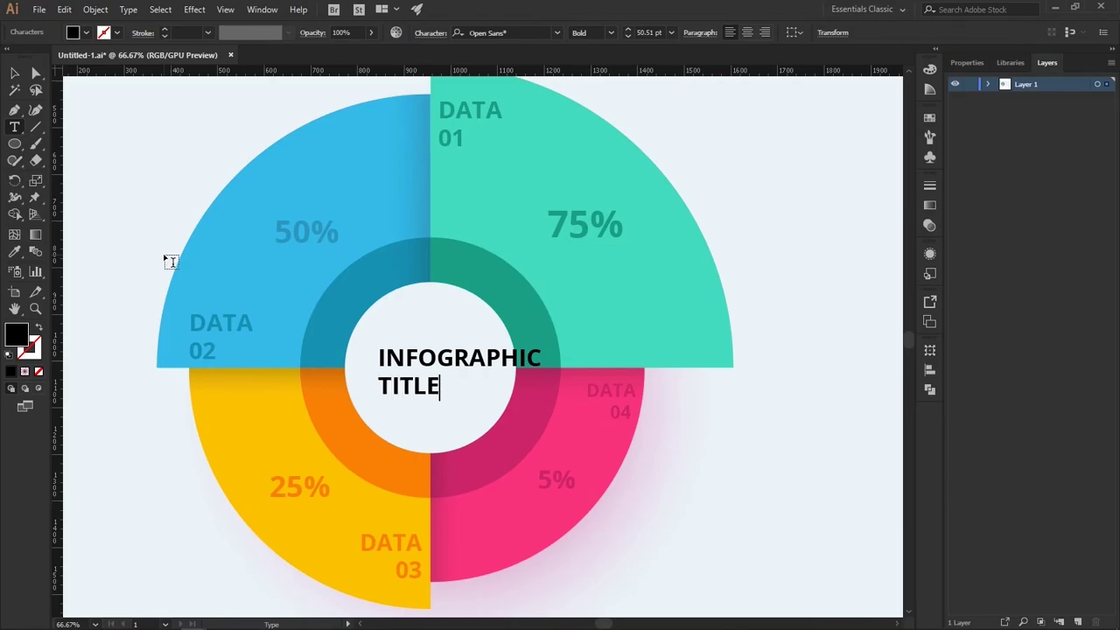
{"action": "key", "text": "Escape"}
{"action": "left_click", "coordinate": [747, 32]}
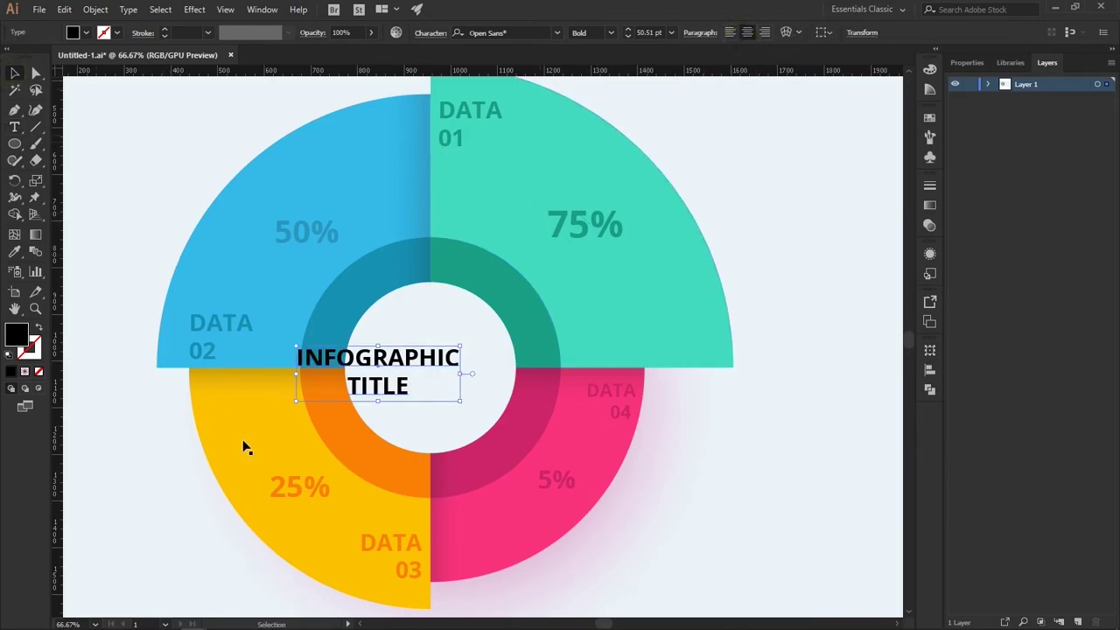
{"action": "left_click_drag", "start_coordinate": [455, 354], "coordinate": [505, 349]}
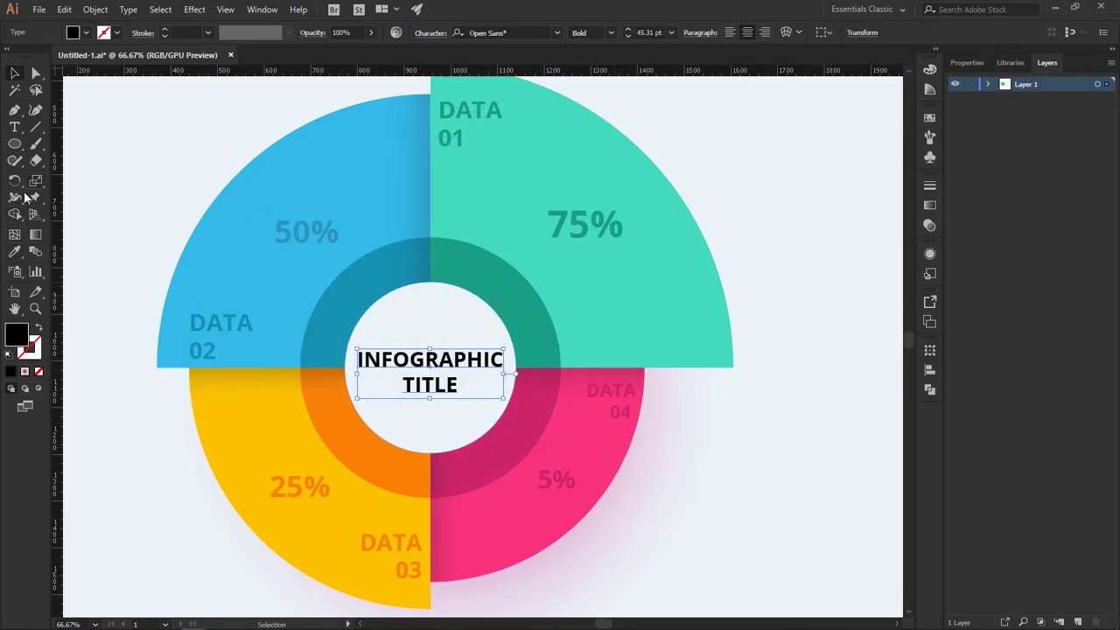
Fill the INFOGRAPHIC TITLE heading with light grey #bcbcbc.
{"action": "double_click", "coordinate": [16, 335]}
{"action": "type", "text": "bcbcbc"}
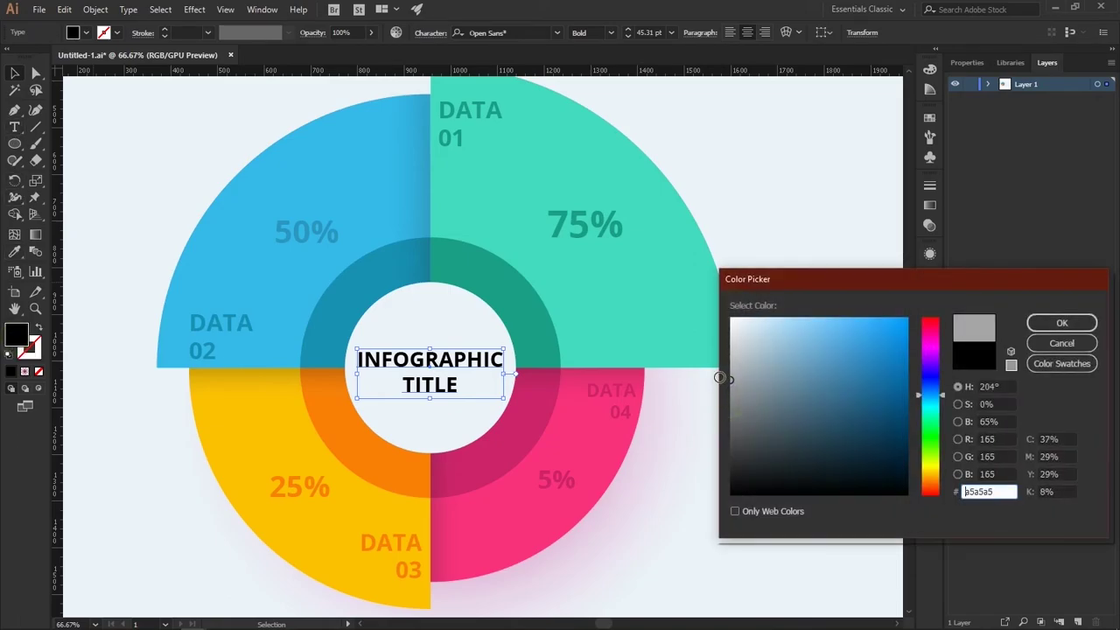
{"action": "left_click", "coordinate": [1051, 323]}
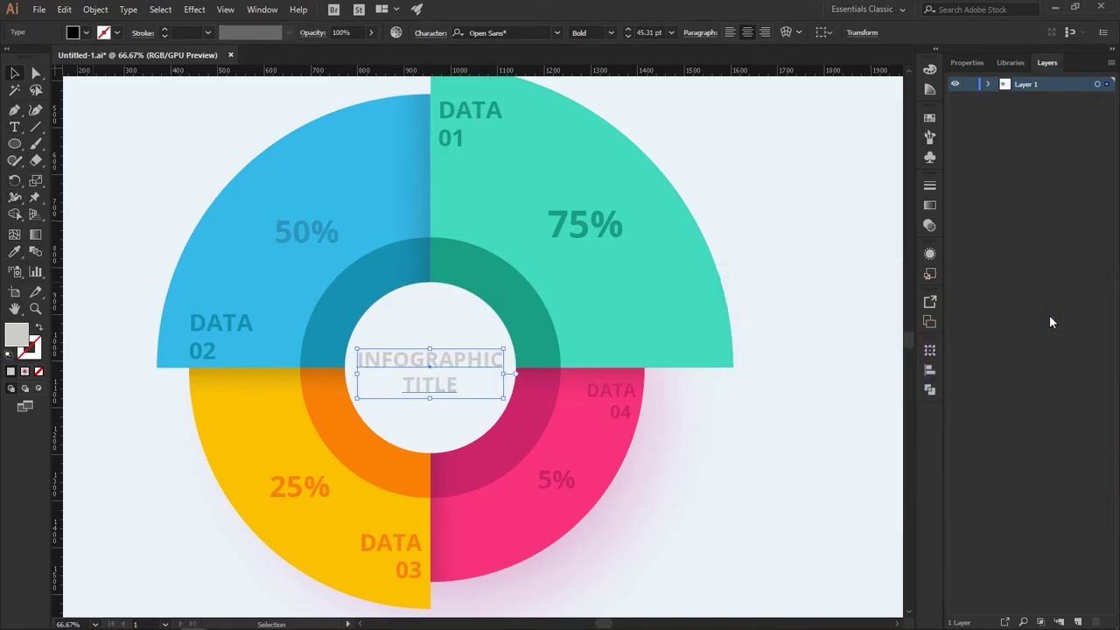
{"action": "left_click", "coordinate": [828, 423]}
{"action": "scroll", "coordinate": [703, 517], "scroll_direction": "up", "scroll_amount": 1}
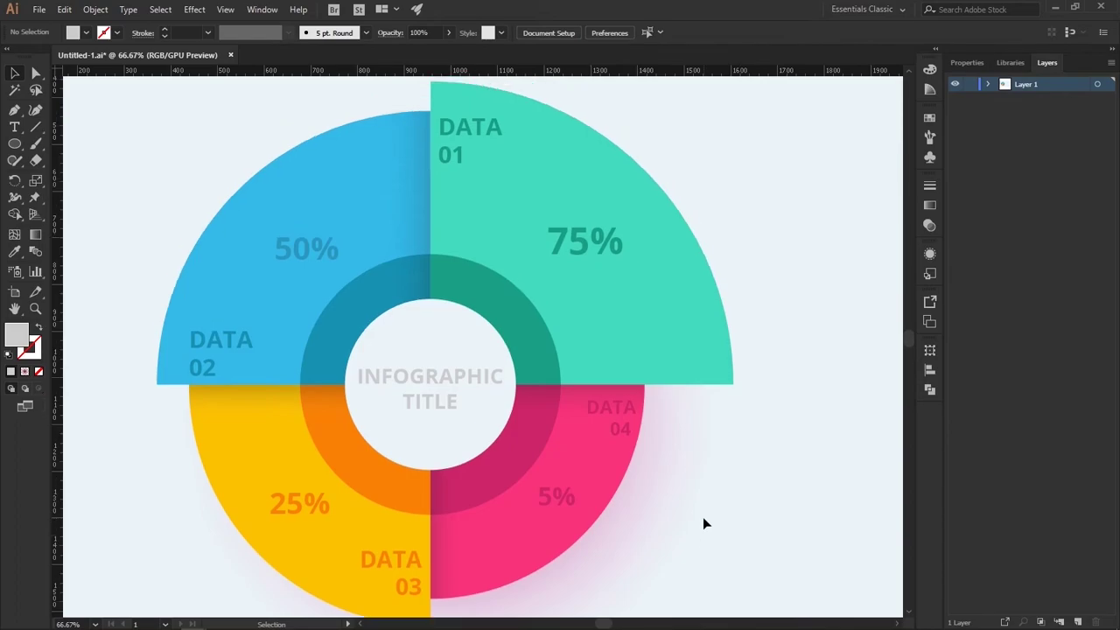
{"action": "scroll", "coordinate": [702, 517], "scroll_direction": "down", "scroll_amount": 2}
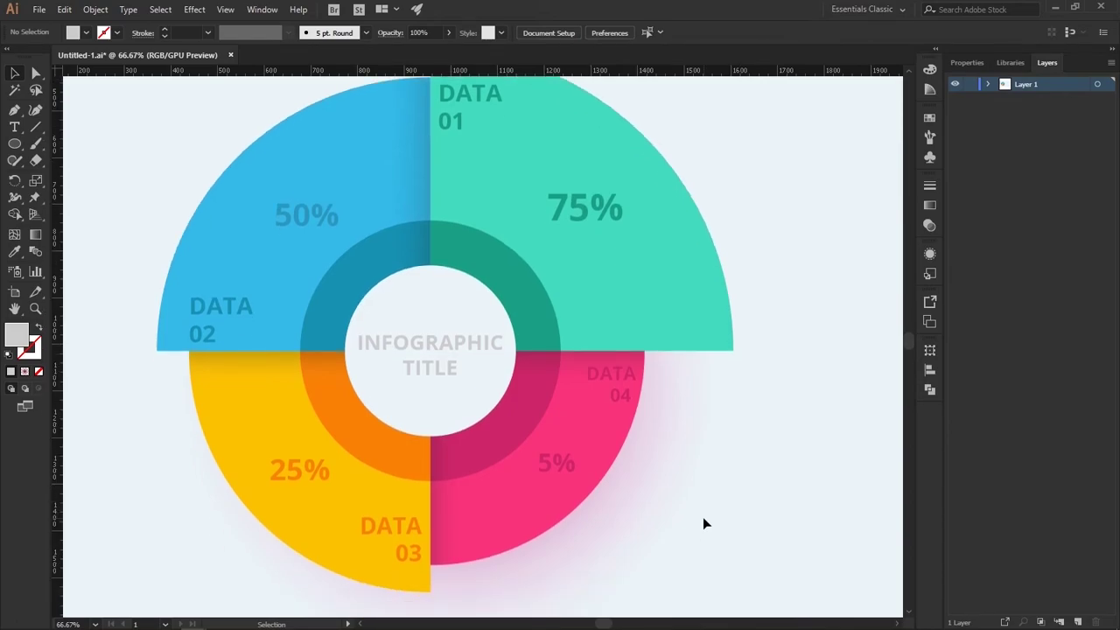
{"action": "key", "text": "ctrl+minus"}
{"action": "key", "text": "ctrl+minus"}
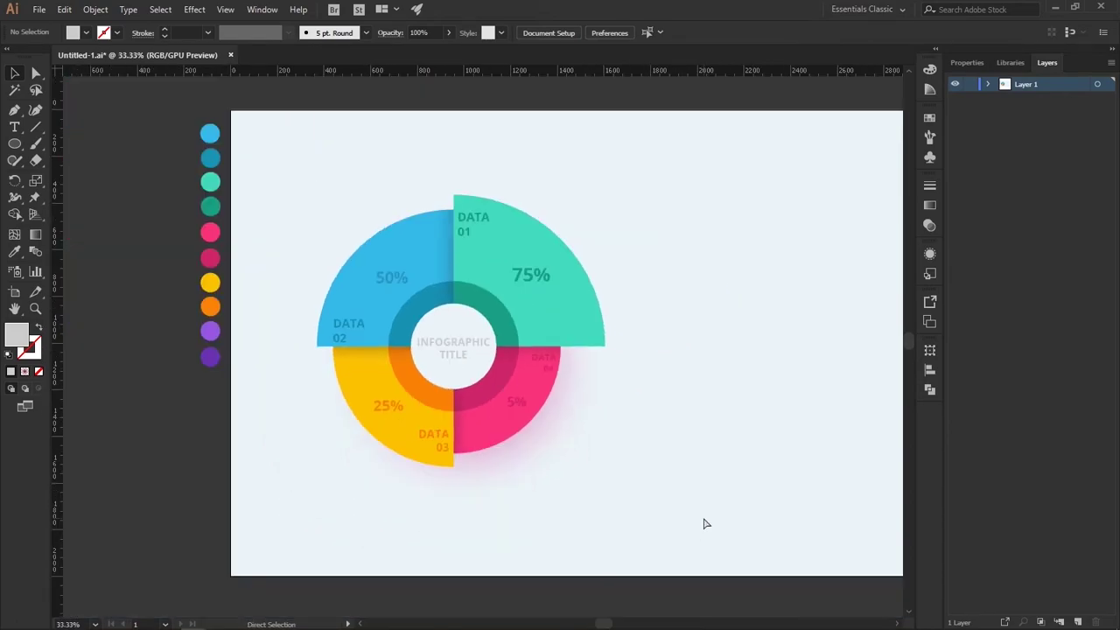
{"action": "key", "text": "ctrl+minus"}
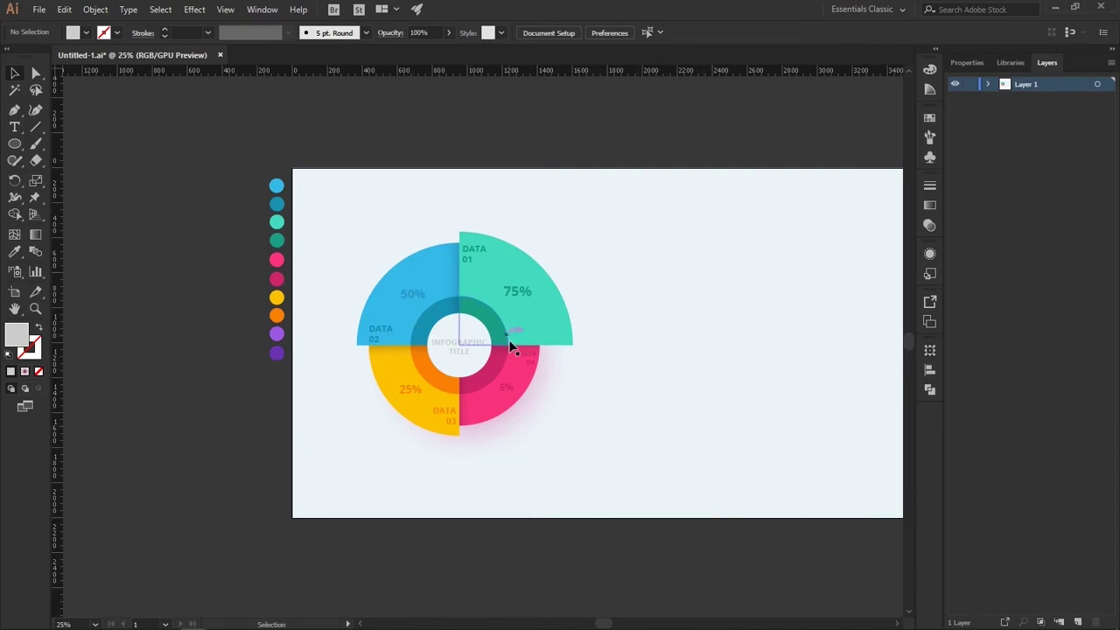
Draw a wide teal rectangle to the right of the donut.
{"action": "mouse_move", "coordinate": [688, 380]}
{"action": "left_mouse_down"}
{"action": "mouse_move", "coordinate": [473, 418]}
{"action": "mouse_move", "coordinate": [503, 418]}
{"action": "left_mouse_up"}
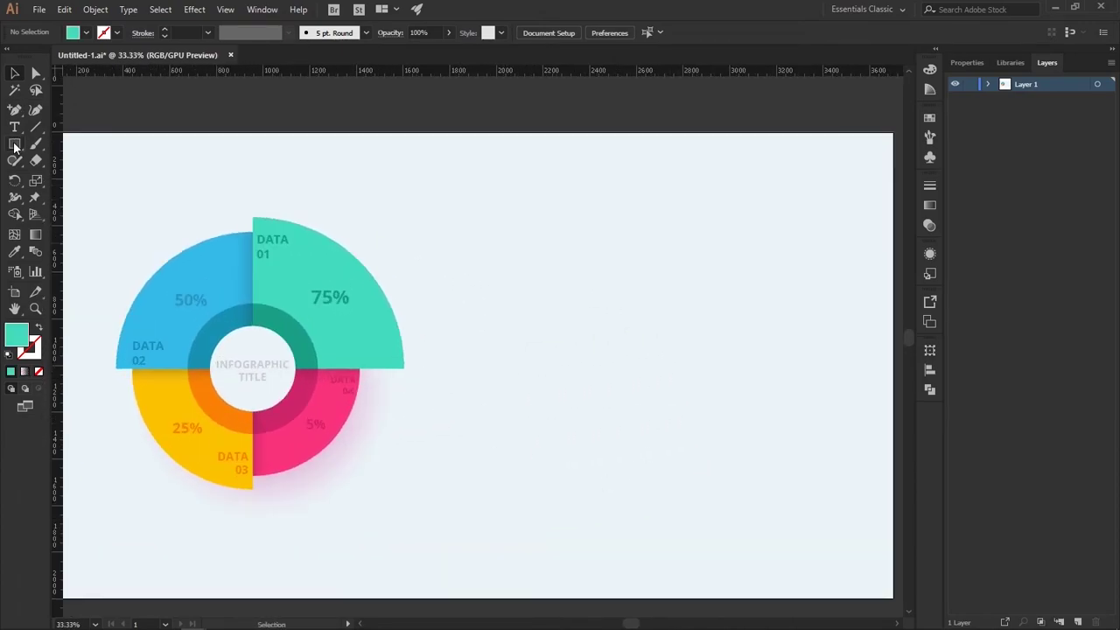
{"action": "key", "text": "m"}
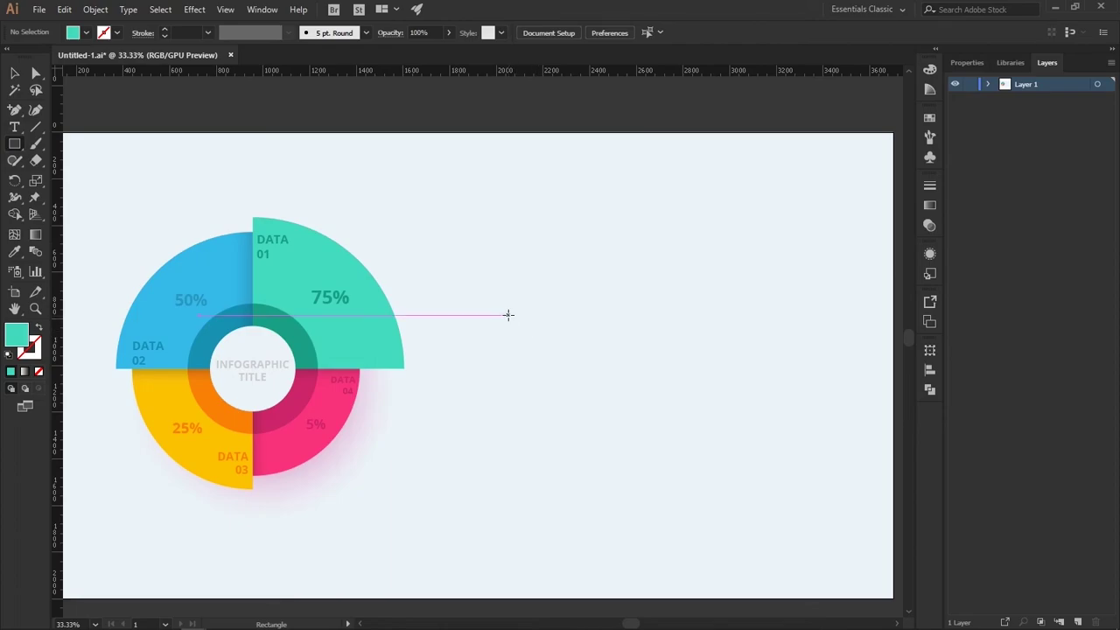
{"action": "left_click_drag", "start_coordinate": [509, 315], "coordinate": [877, 421]}
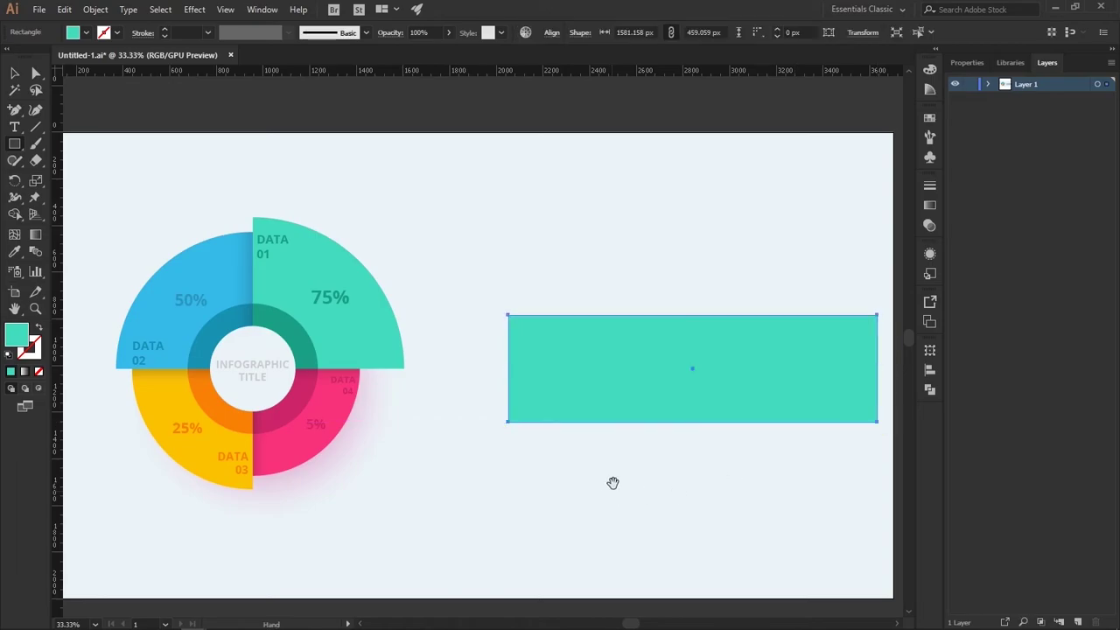
{"action": "left_click_drag", "start_coordinate": [615, 482], "coordinate": [457, 481]}
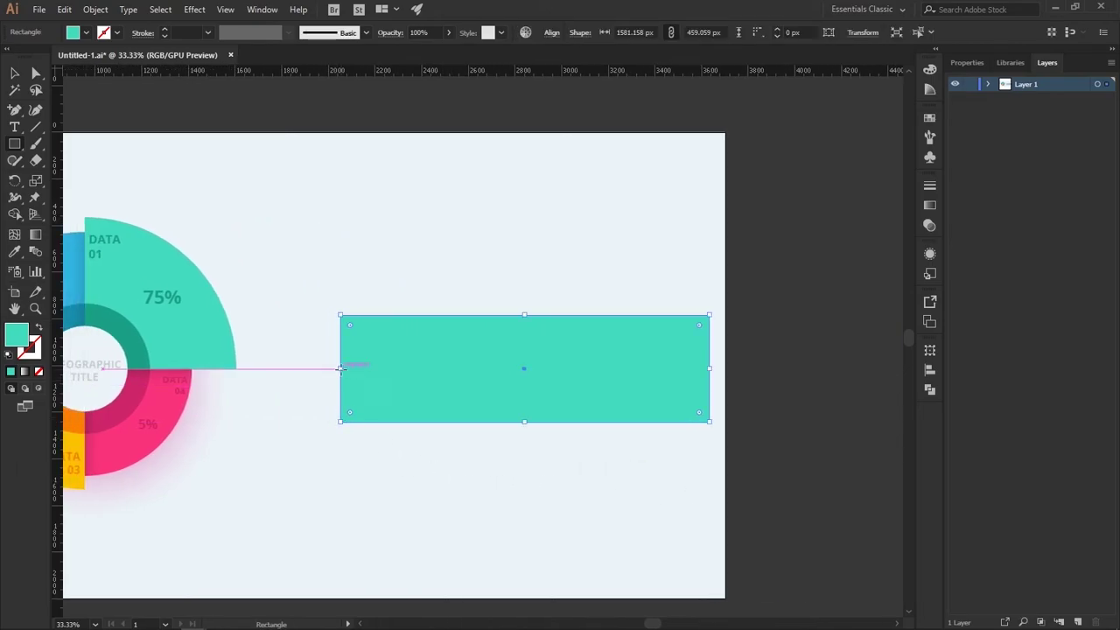
{"action": "left_click_drag", "start_coordinate": [341, 370], "coordinate": [321, 369]}
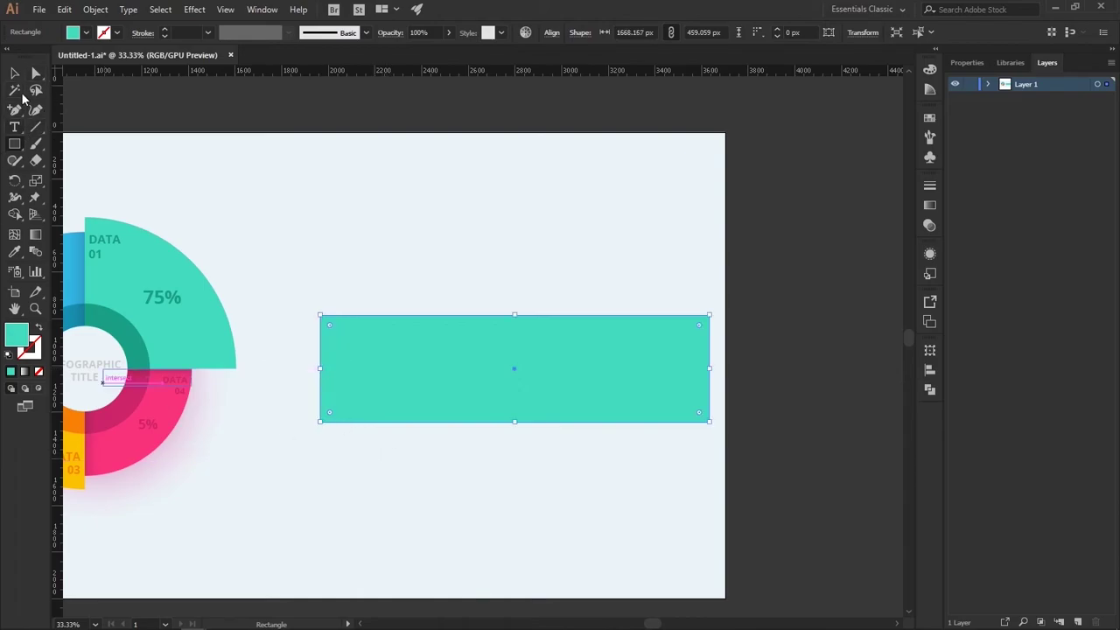
Round the rectangle's right corners to full radius, forming a semicircular end.
{"action": "left_click", "coordinate": [35, 75]}
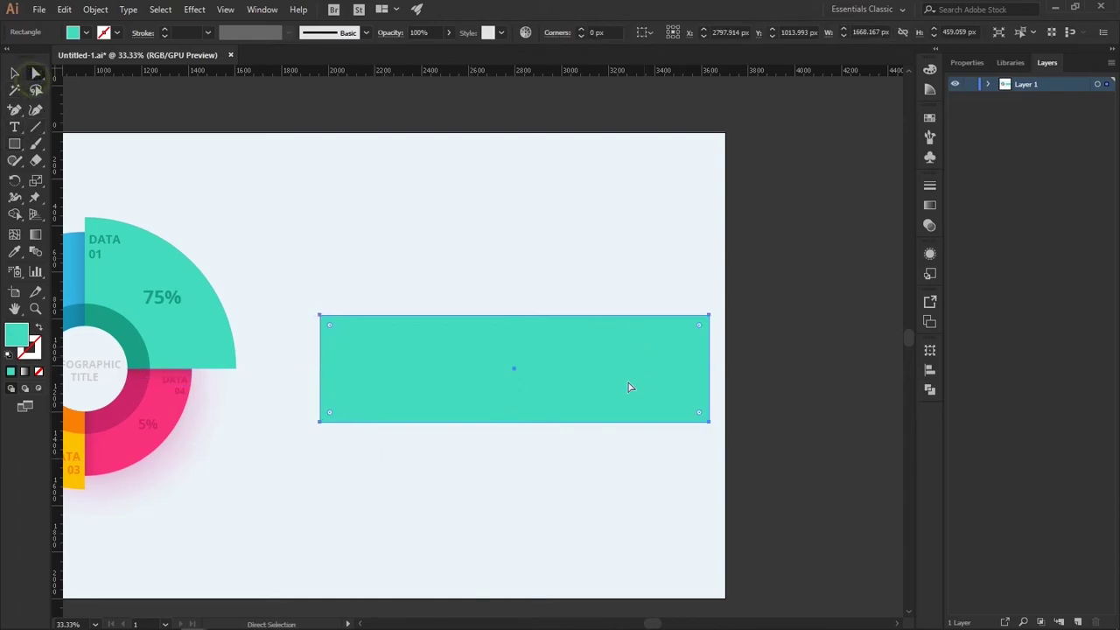
{"action": "left_click", "coordinate": [699, 413]}
{"action": "left_click_drag", "start_coordinate": [700, 329], "coordinate": [508, 382]}
{"action": "left_click", "coordinate": [450, 488]}
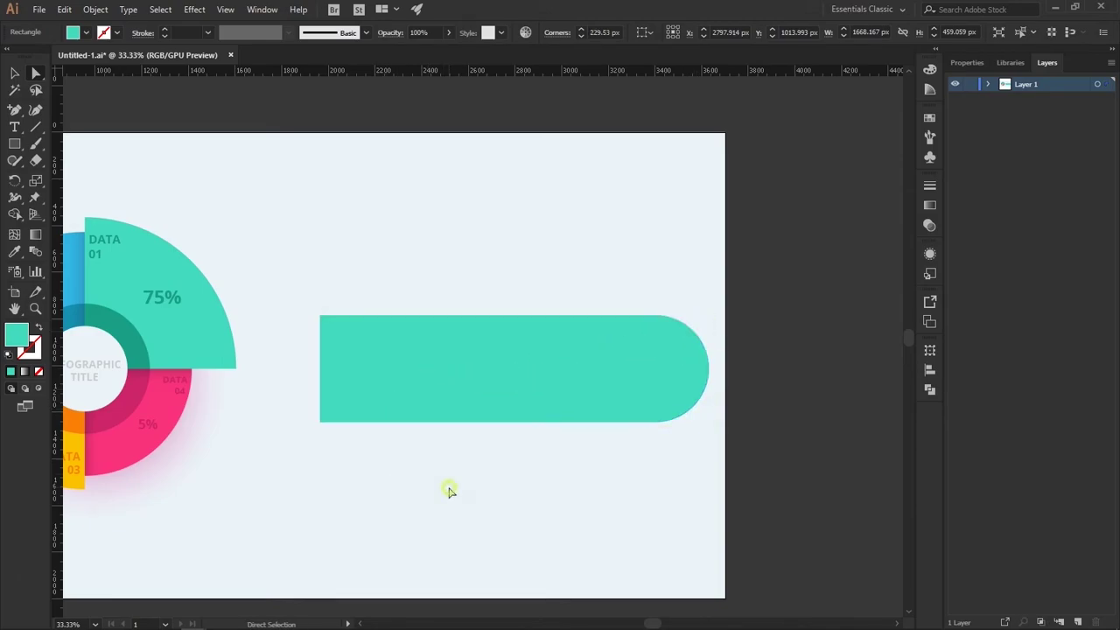
{"action": "left_click", "coordinate": [637, 366]}
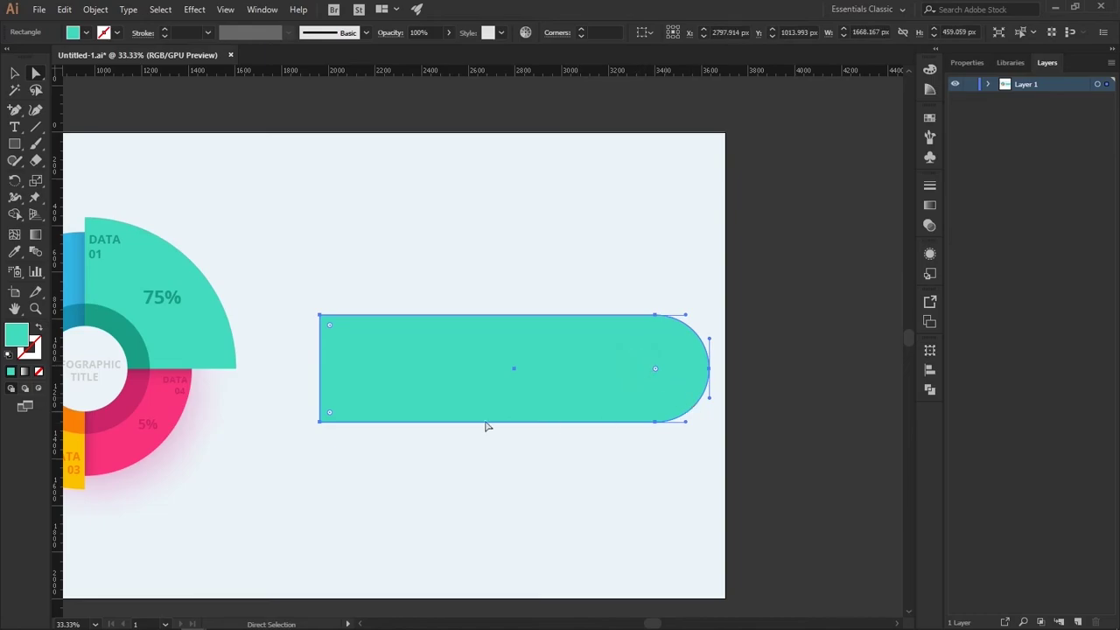
{"action": "left_click", "coordinate": [15, 144]}
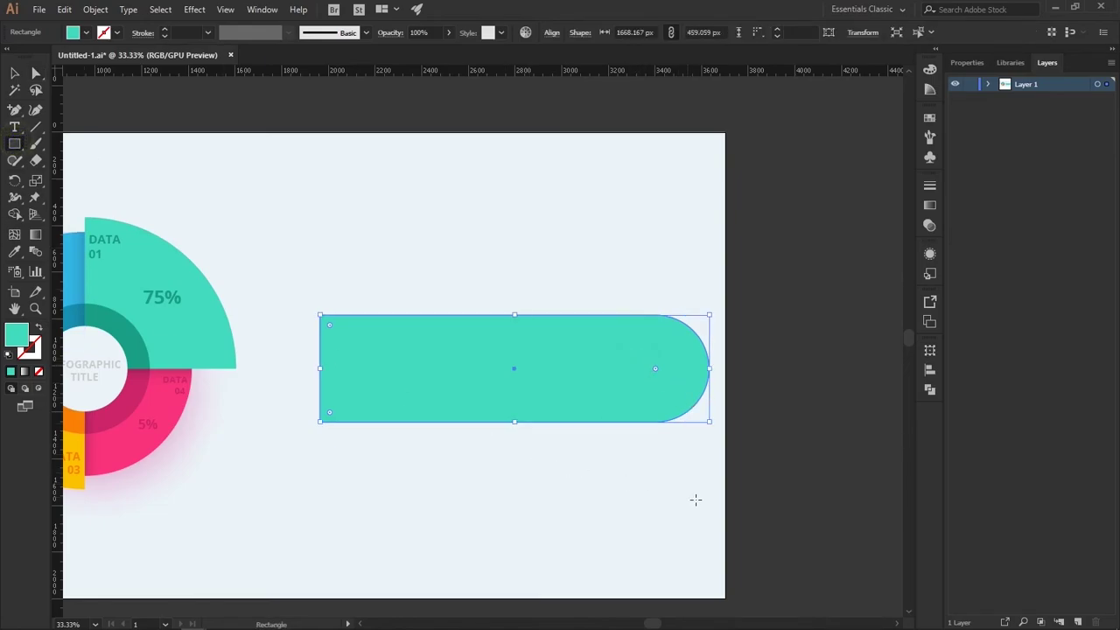
Divide the bar with an overlapping rectangle and remove the lower piece, leaving a thinner strip.
{"action": "left_click_drag", "start_coordinate": [714, 504], "coordinate": [270, 367]}
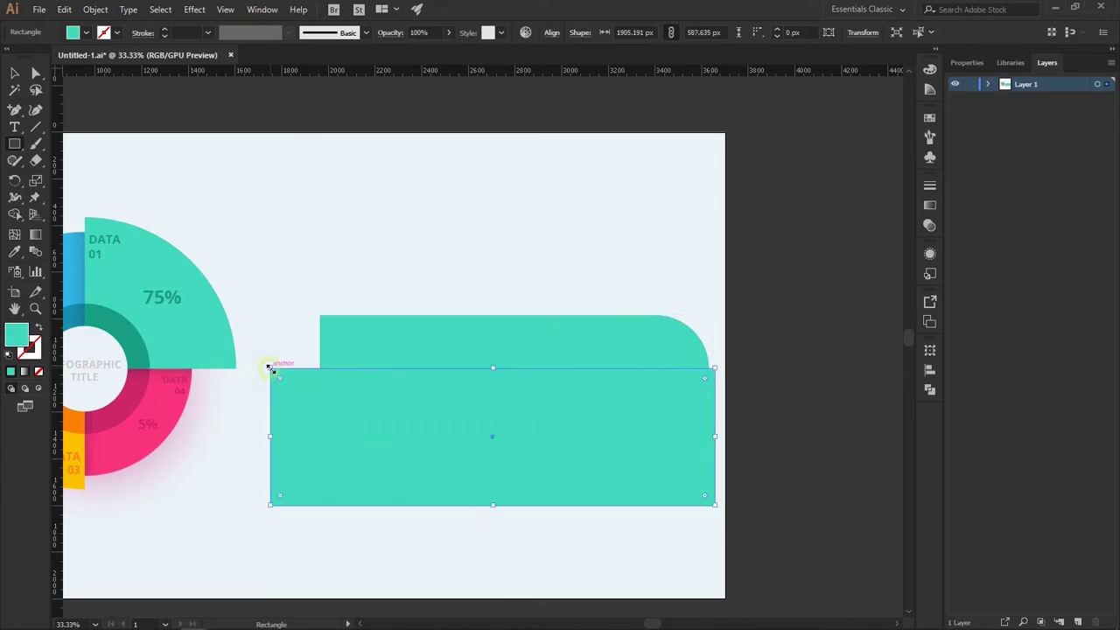
{"action": "left_click", "coordinate": [38, 74]}
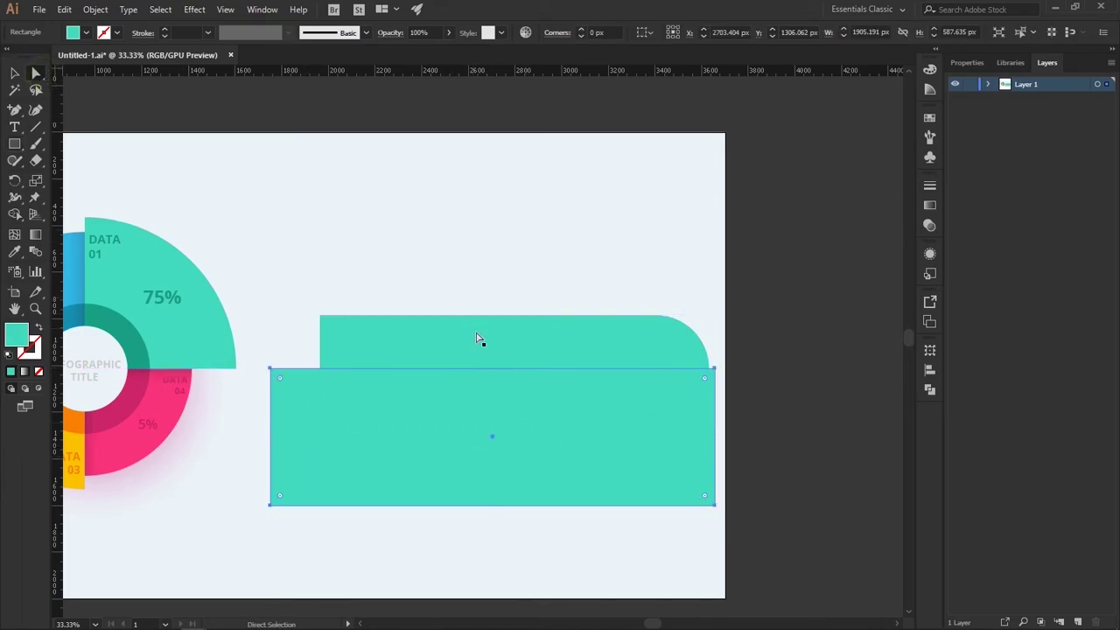
{"action": "left_click", "coordinate": [479, 341]}
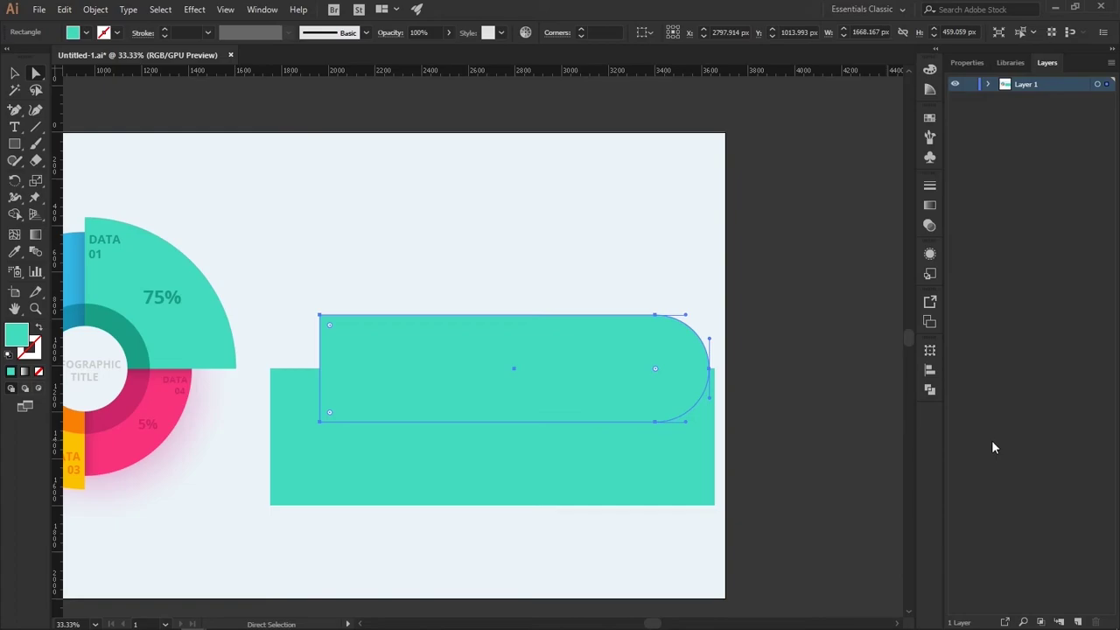
{"action": "left_click", "coordinate": [613, 475], "text": "shift"}
{"action": "left_click", "coordinate": [929, 391]}
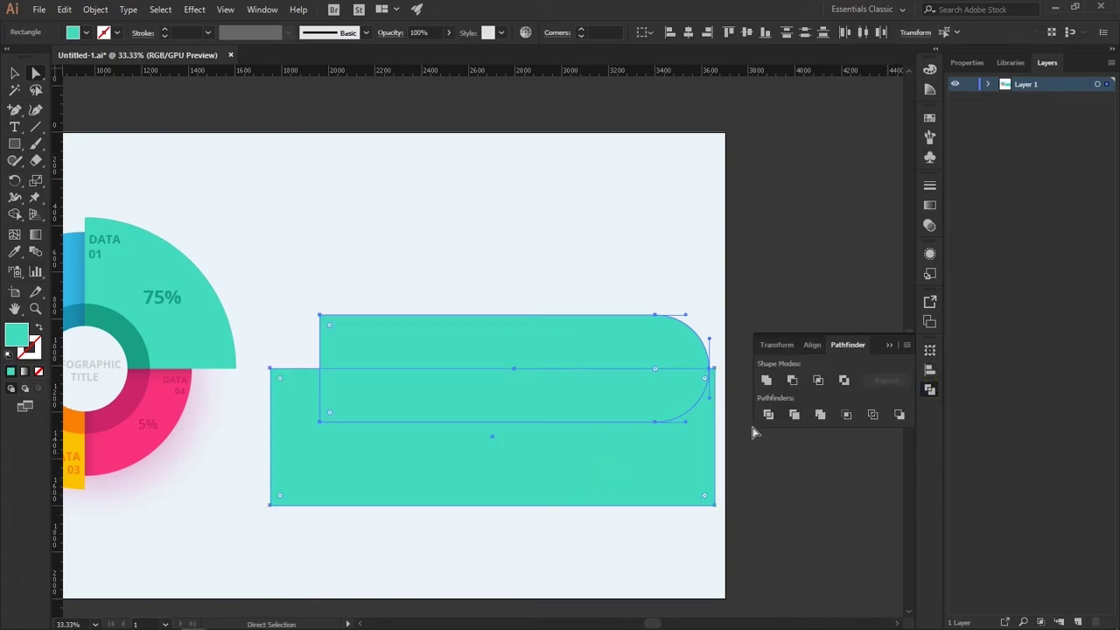
{"action": "left_click", "coordinate": [768, 415]}
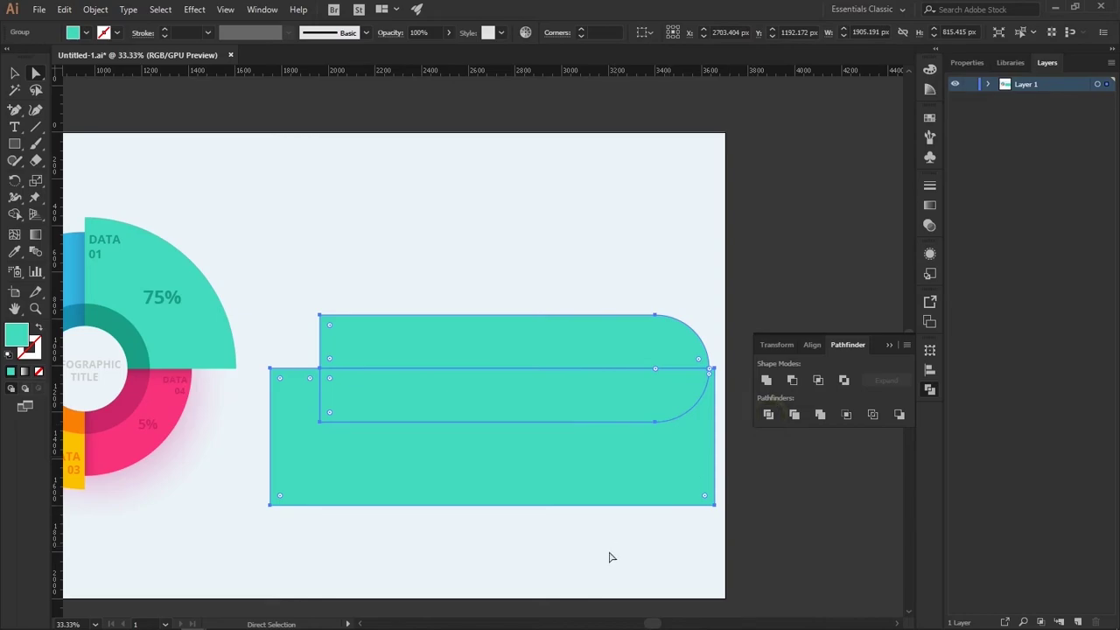
{"action": "left_click", "coordinate": [546, 454]}
{"action": "right_click", "coordinate": [546, 454]}
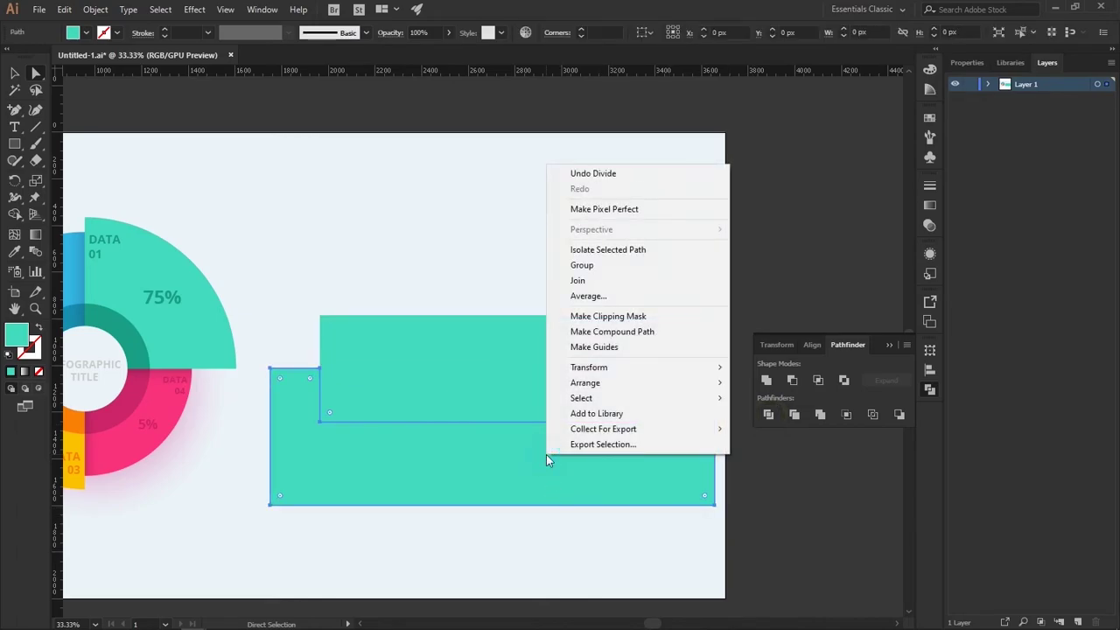
{"action": "left_click", "coordinate": [432, 473]}
{"action": "key", "text": "Delete"}
{"action": "key", "text": "ctrl+z"}
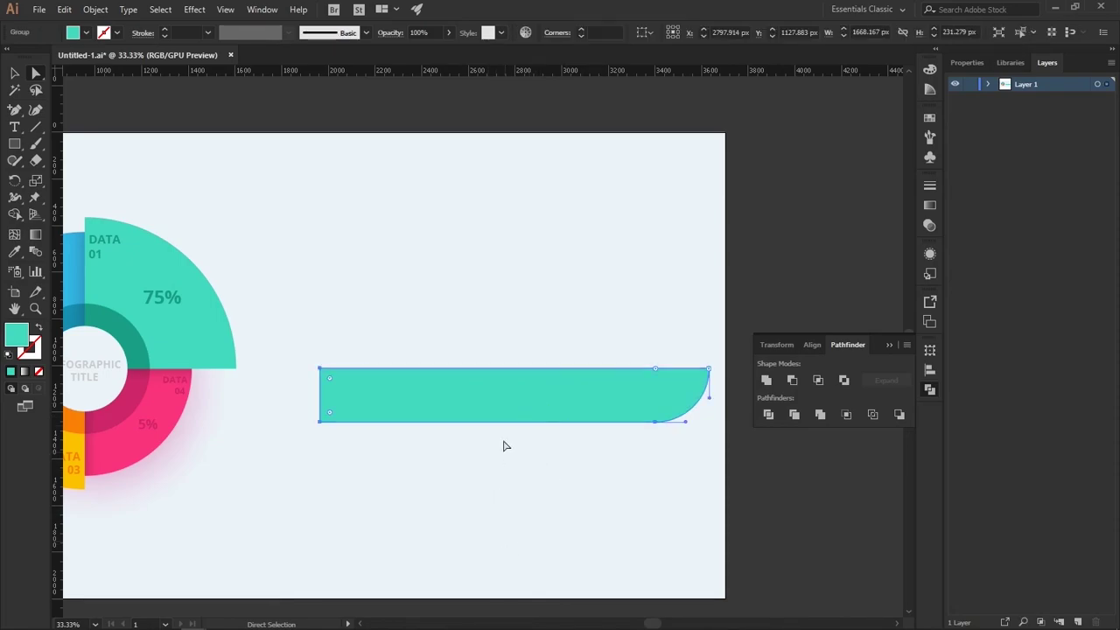
Move the thinner teal bar up and slightly left.
{"action": "left_click_drag", "start_coordinate": [516, 406], "coordinate": [506, 341]}
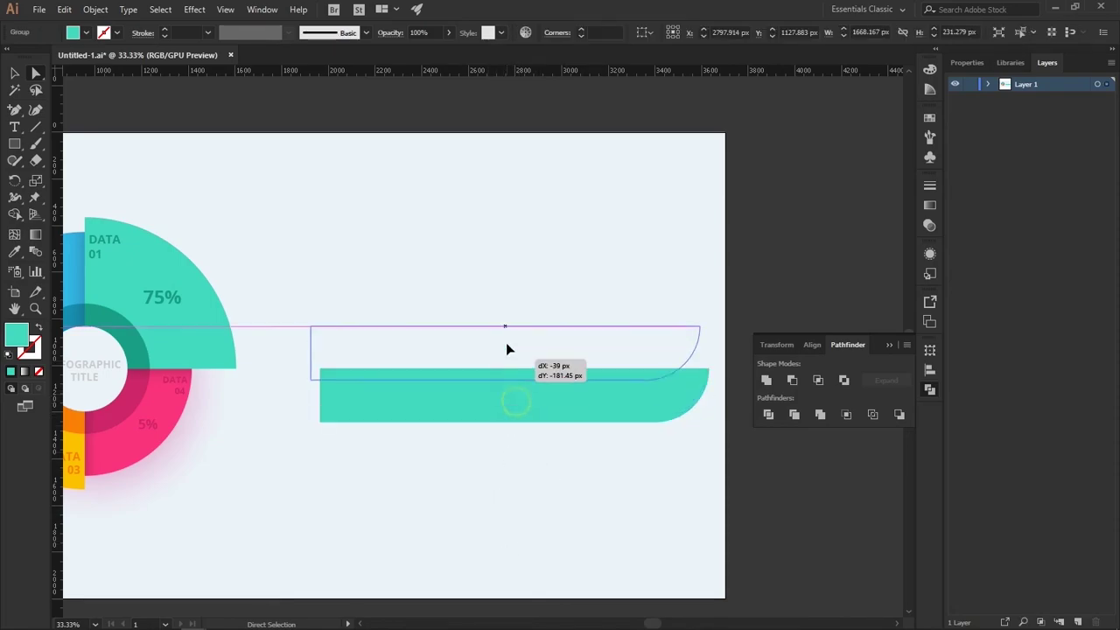
{"action": "left_click", "coordinate": [508, 445]}
{"action": "left_click", "coordinate": [470, 350]}
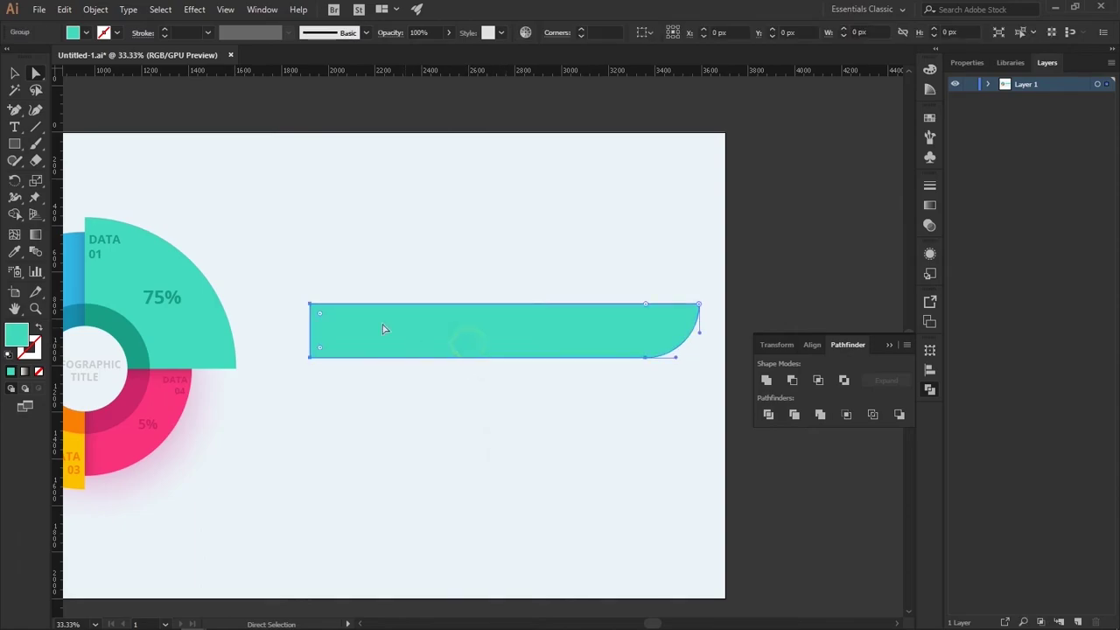
Round the teal bar's top-left corner.
{"action": "left_click_drag", "start_coordinate": [322, 320], "coordinate": [336, 324]}
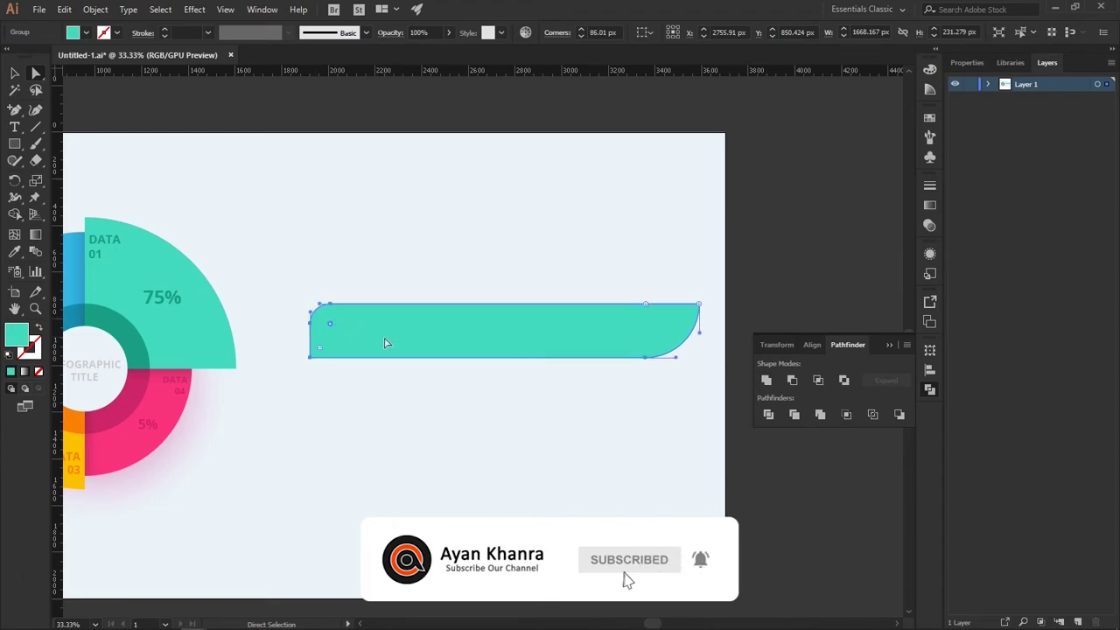
{"action": "left_click", "coordinate": [381, 412]}
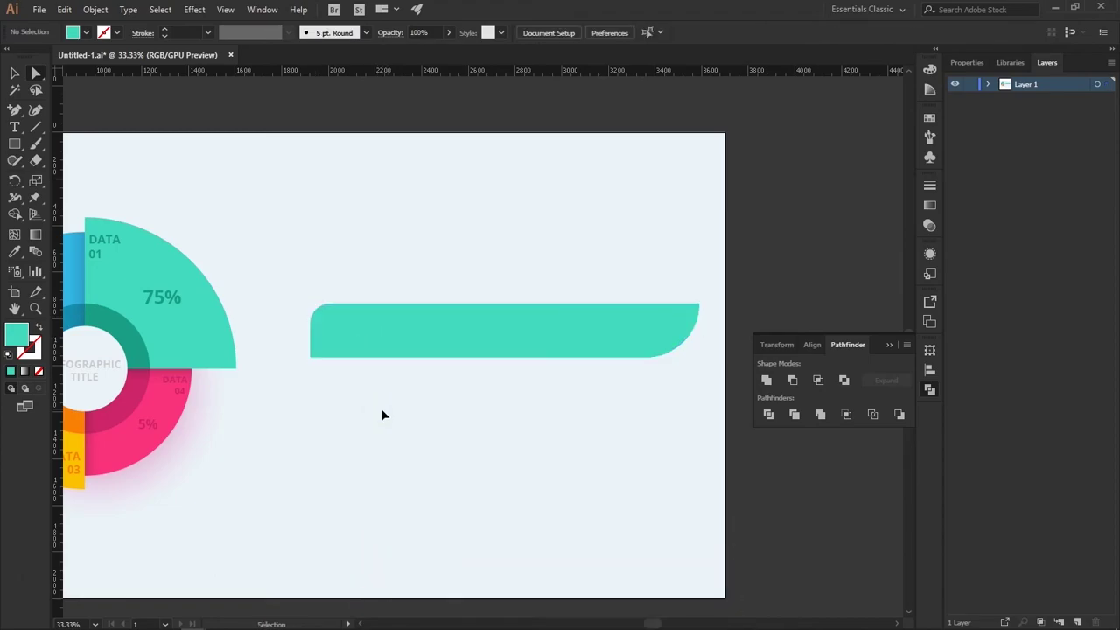
{"action": "key", "text": "ctrl+plus"}
{"action": "key", "text": "ctrl+plus"}
{"action": "left_click_drag", "start_coordinate": [277, 432], "coordinate": [290, 362]}
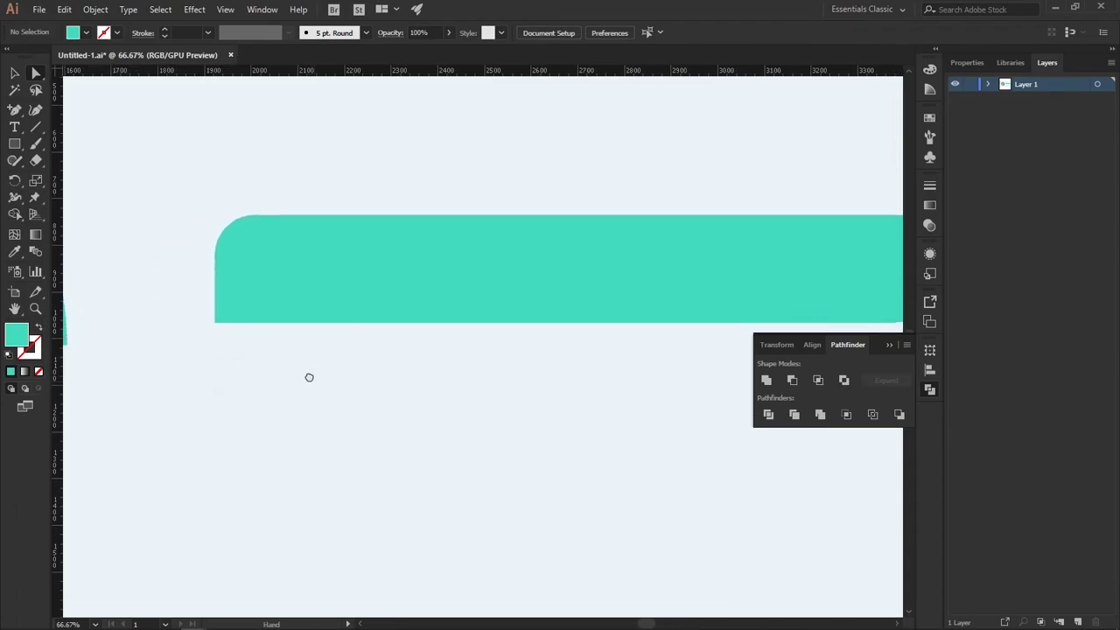
Add a bottom-edge anchor and drag anchors to curve the bottom-left into a downward flap.
{"action": "left_click", "coordinate": [289, 267]}
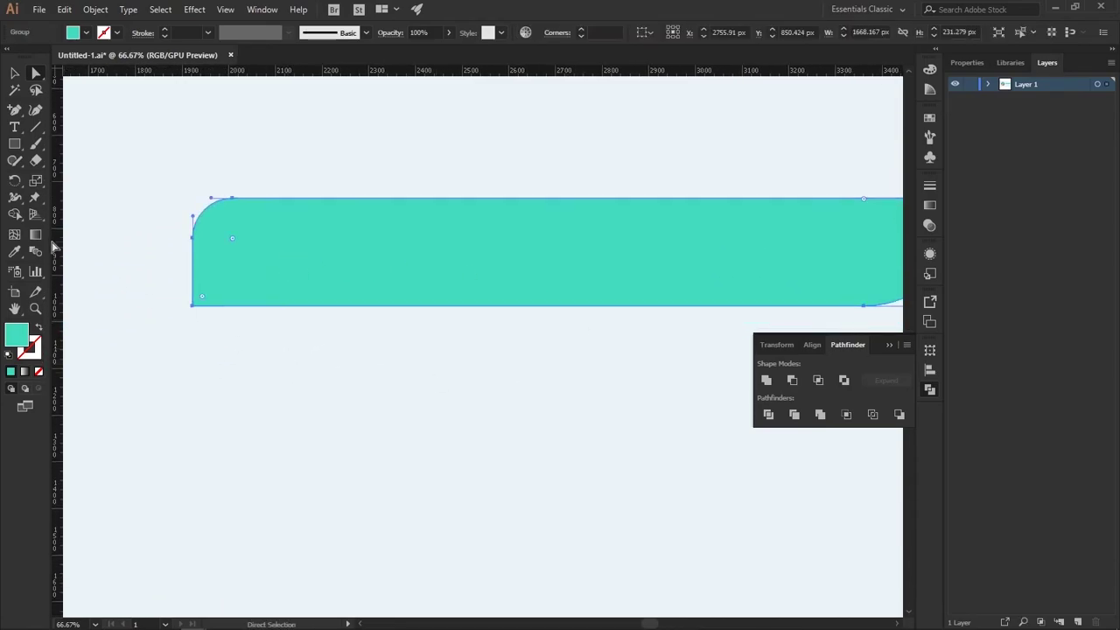
{"action": "left_click", "coordinate": [15, 112]}
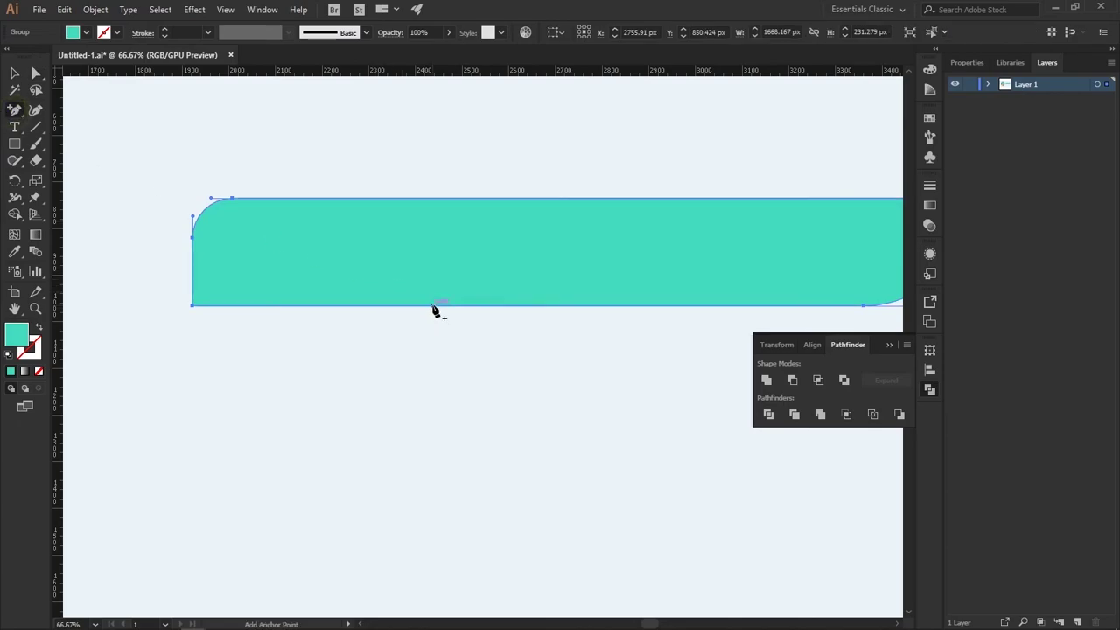
{"action": "left_click", "coordinate": [432, 306]}
{"action": "left_click", "coordinate": [33, 73]}
{"action": "left_click", "coordinate": [431, 306]}
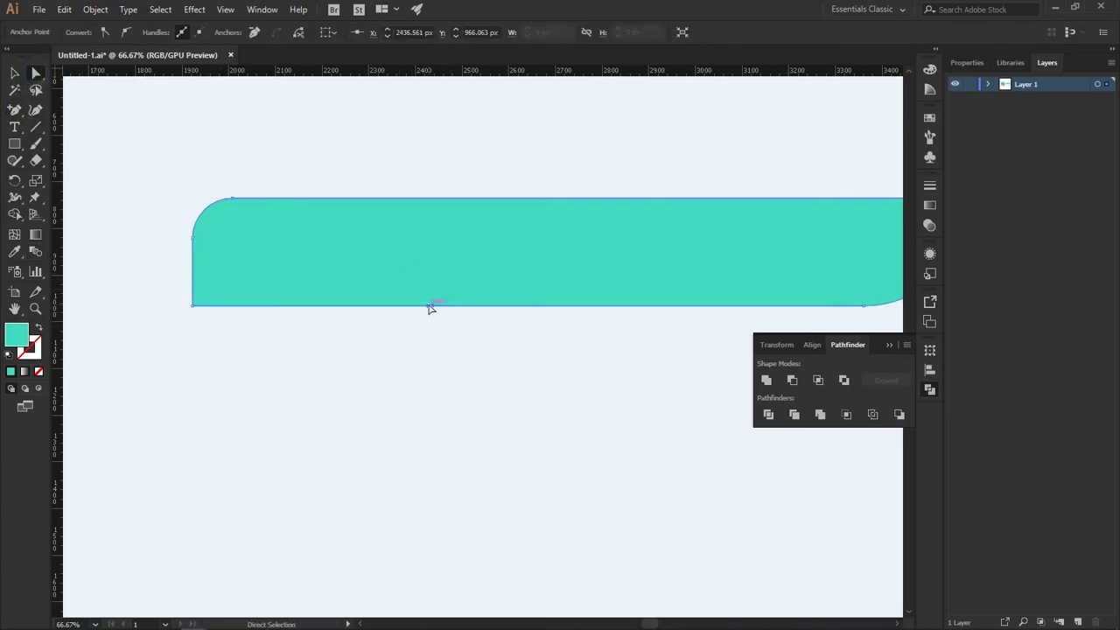
{"action": "mouse_move", "coordinate": [431, 307]}
{"action": "left_mouse_down"}
{"action": "mouse_move", "coordinate": [235, 307]}
{"action": "mouse_move", "coordinate": [193, 328]}
{"action": "mouse_move", "coordinate": [256, 395]}
{"action": "left_mouse_up"}
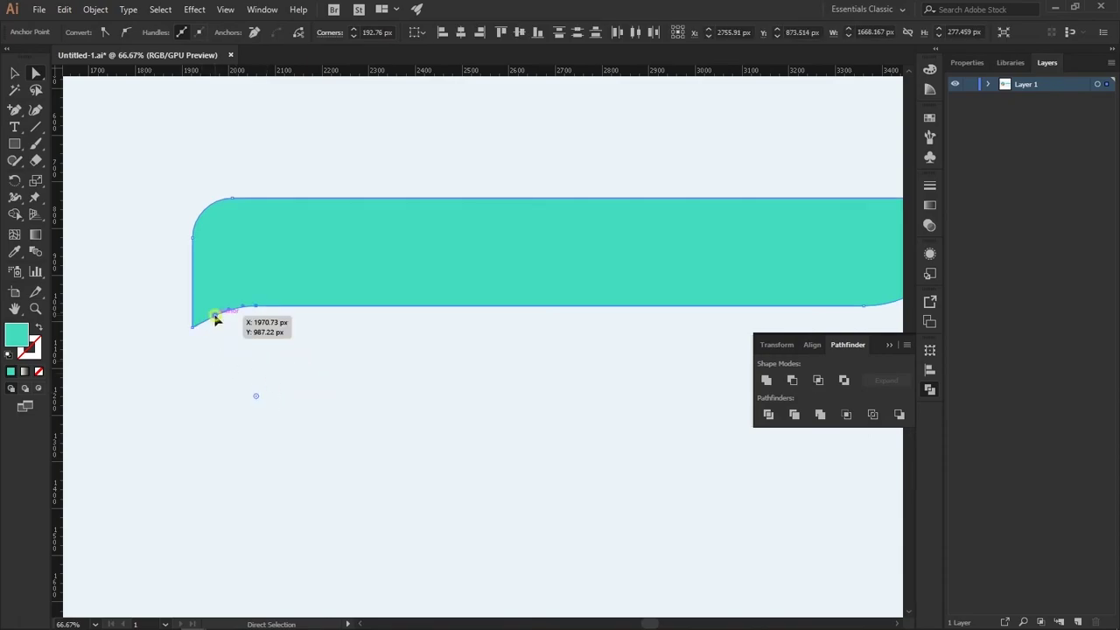
{"action": "left_click", "coordinate": [218, 313]}
{"action": "left_click_drag", "start_coordinate": [215, 316], "coordinate": [213, 317]}
Check the flap's tip anchor and bring the whole teal bar back into view.
{"action": "left_click", "coordinate": [263, 345]}
{"action": "scroll", "coordinate": [262, 345], "scroll_direction": "up", "scroll_amount": 3}
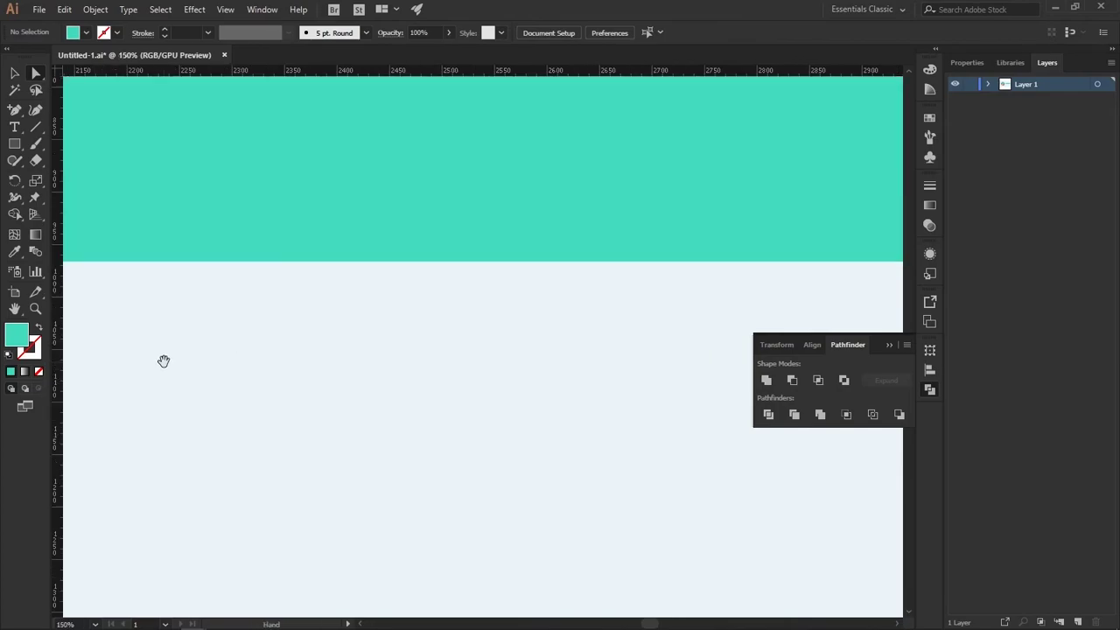
{"action": "scroll", "coordinate": [338, 303], "scroll_direction": "down", "scroll_amount": 1}
{"action": "left_click", "coordinate": [339, 295]}
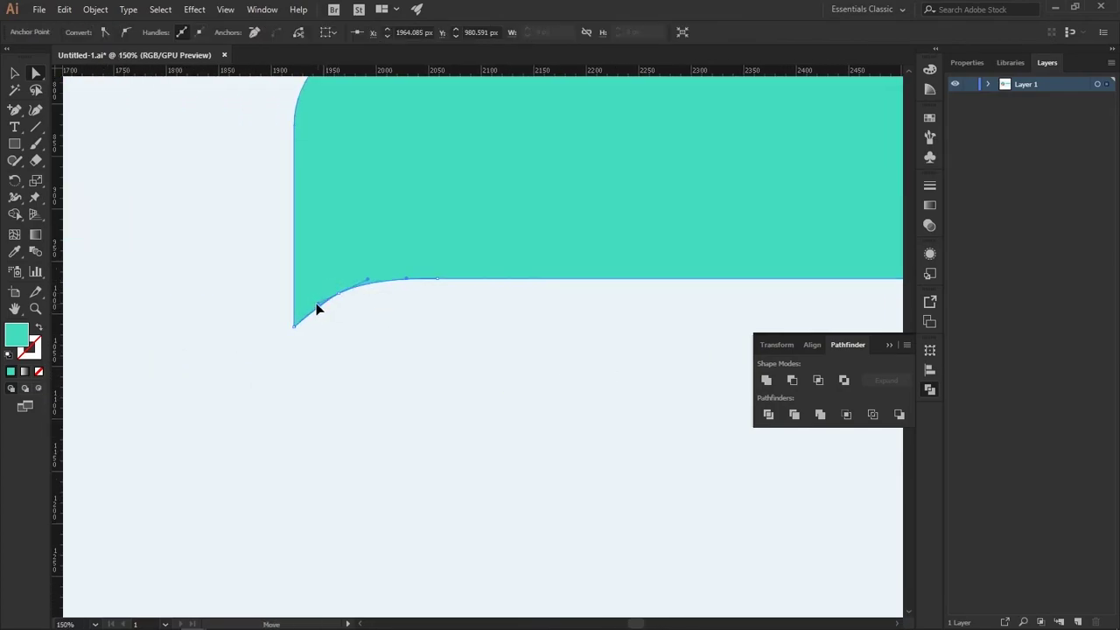
{"action": "left_click", "coordinate": [358, 324]}
{"action": "scroll", "coordinate": [438, 337], "scroll_direction": "down", "scroll_amount": 3}
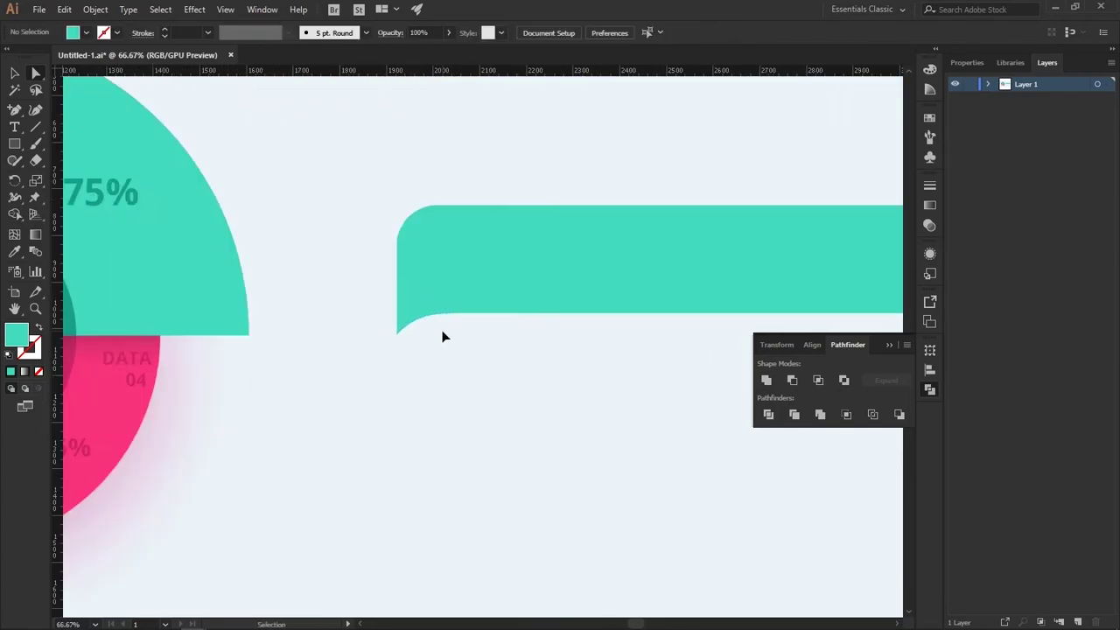
{"action": "left_click_drag", "start_coordinate": [487, 380], "coordinate": [370, 367]}
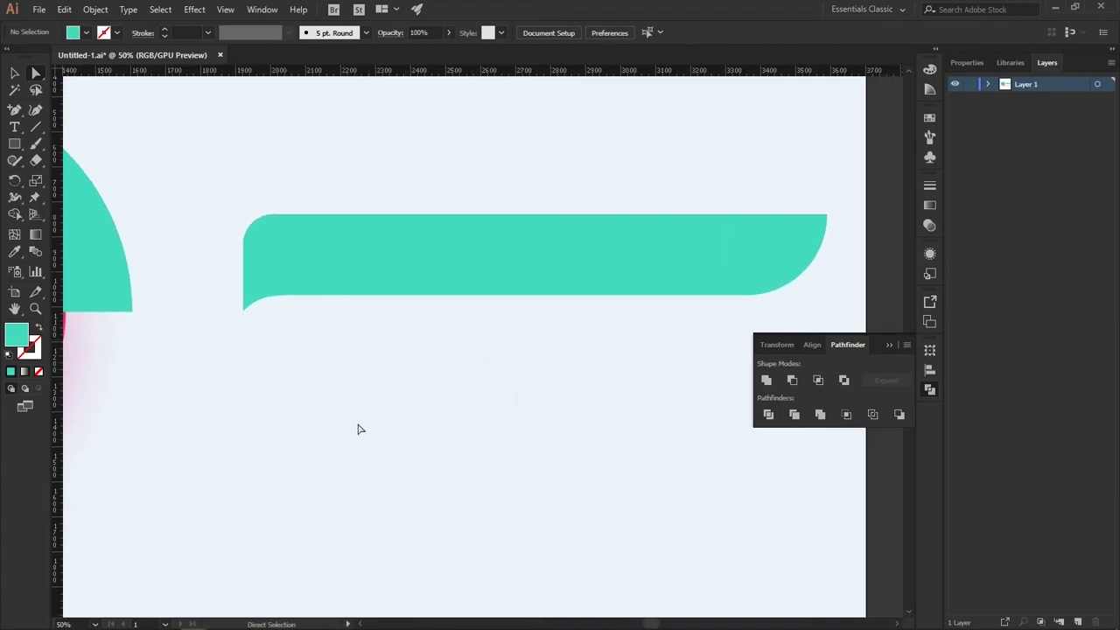
Draw a rectangle under the teal bar's left end and fill it with the chart's yellow.
{"action": "left_click", "coordinate": [382, 293]}
{"action": "left_click", "coordinate": [385, 445]}
{"action": "left_click", "coordinate": [17, 146]}
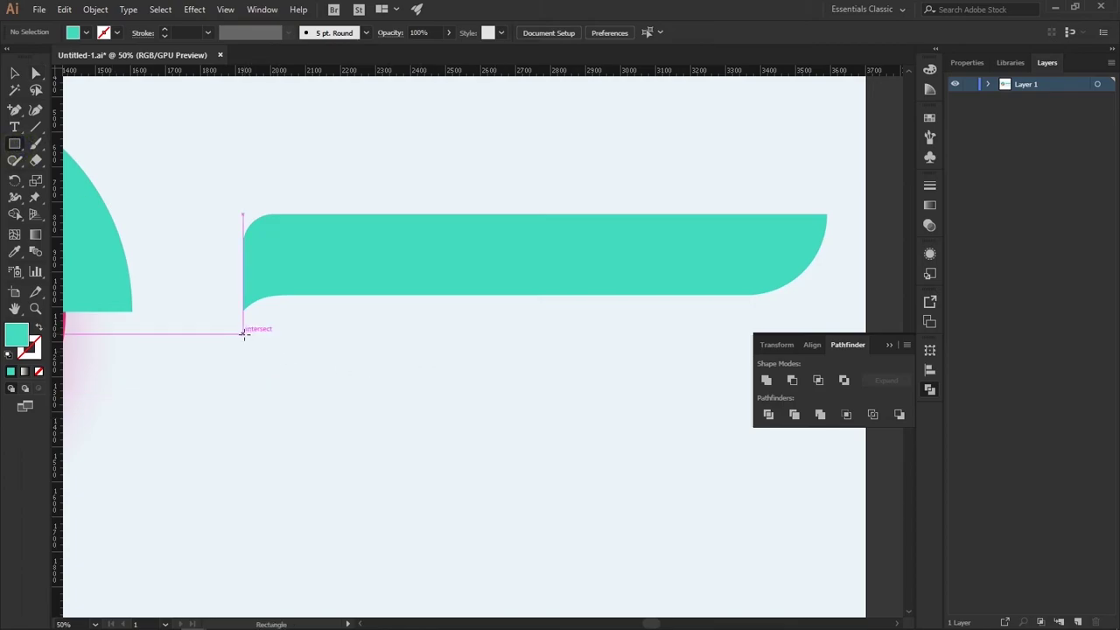
{"action": "left_click_drag", "start_coordinate": [243, 335], "coordinate": [395, 294]}
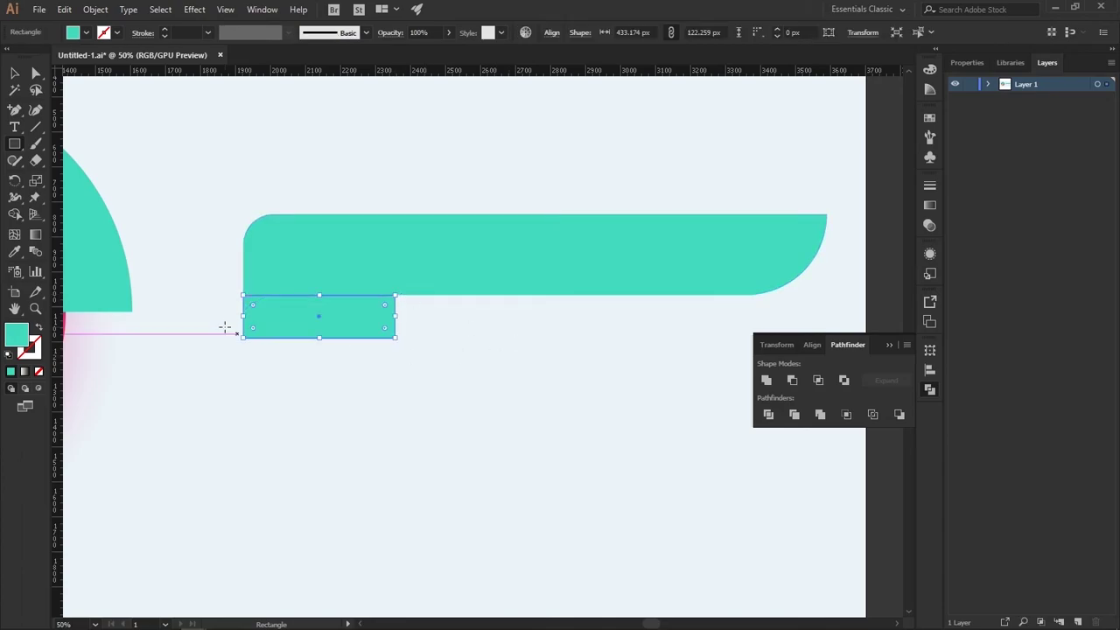
{"action": "left_click", "coordinate": [14, 253]}
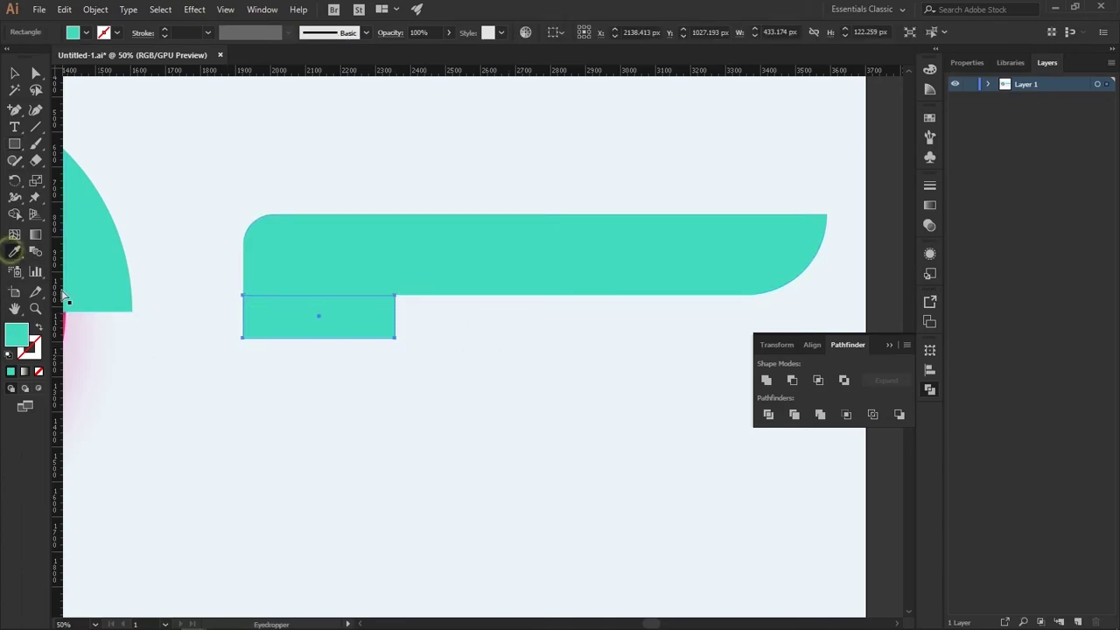
{"action": "left_click", "coordinate": [66, 323]}
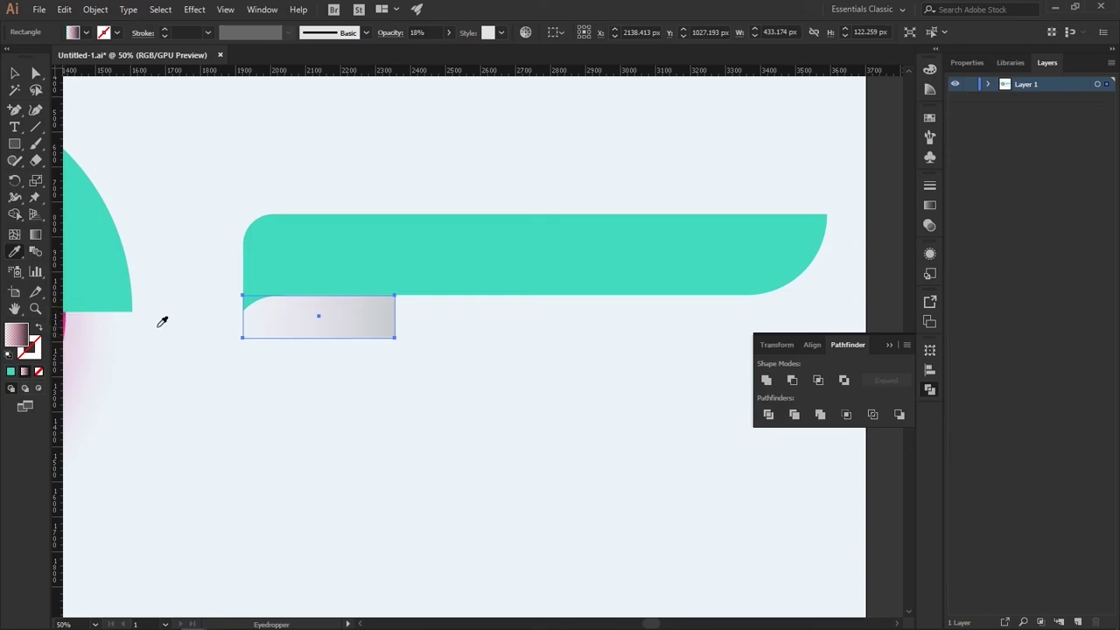
{"action": "scroll", "coordinate": [286, 400], "scroll_direction": "left", "scroll_amount": 5}
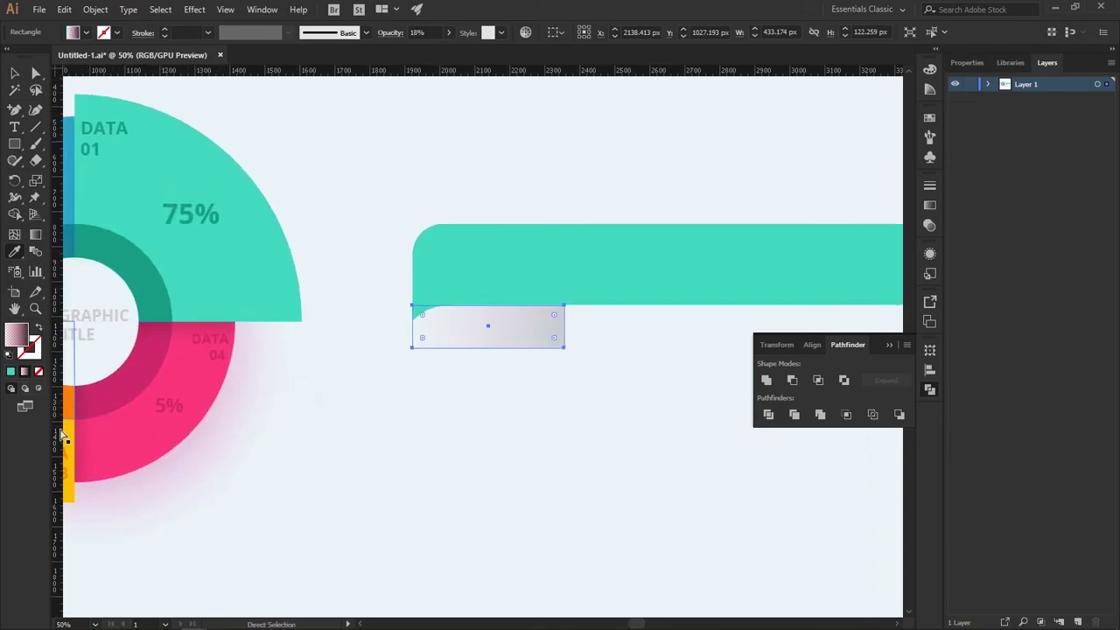
{"action": "left_click", "coordinate": [73, 426]}
Bring the teal bar in front of the yellow rectangle.
{"action": "key", "text": "v"}
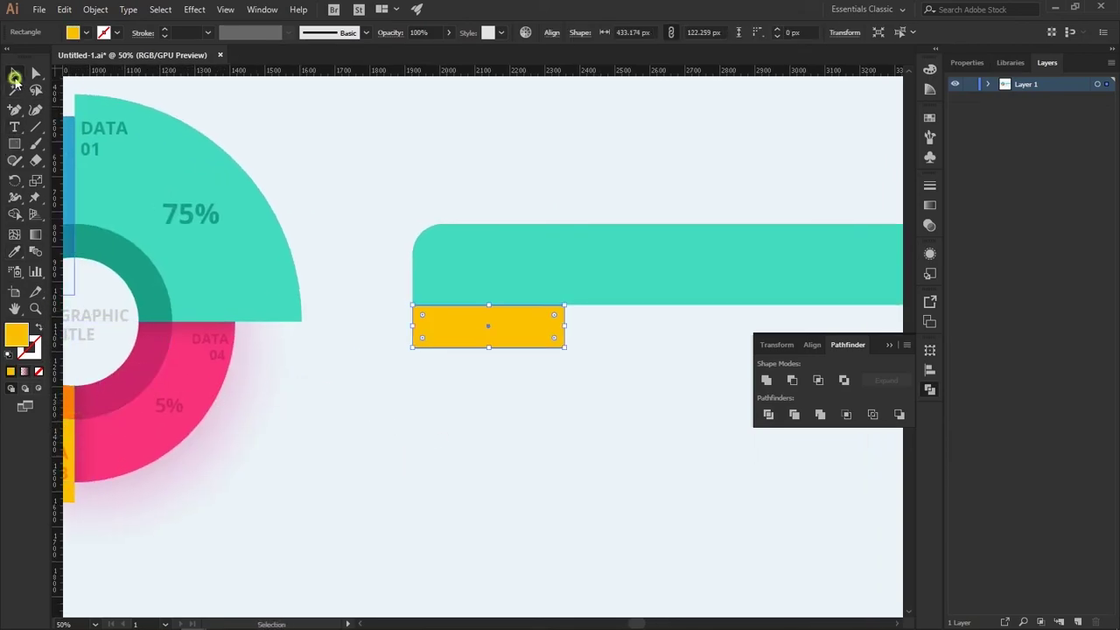
{"action": "left_click", "coordinate": [477, 401]}
{"action": "left_click", "coordinate": [481, 282]}
{"action": "right_click", "coordinate": [480, 283]}
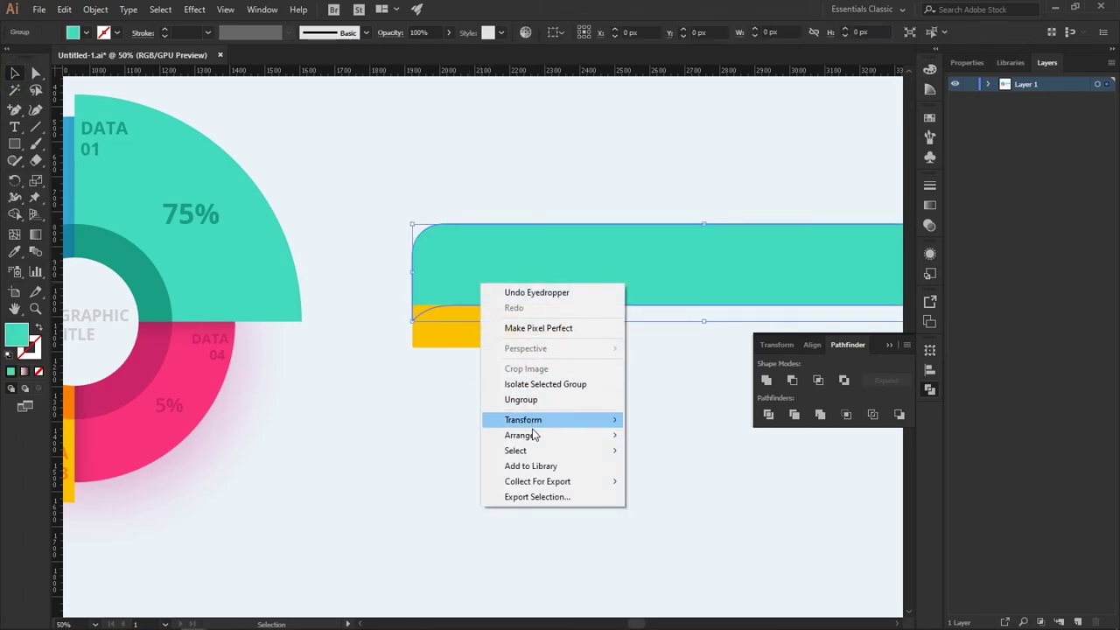
{"action": "mouse_move", "coordinate": [519, 435]}
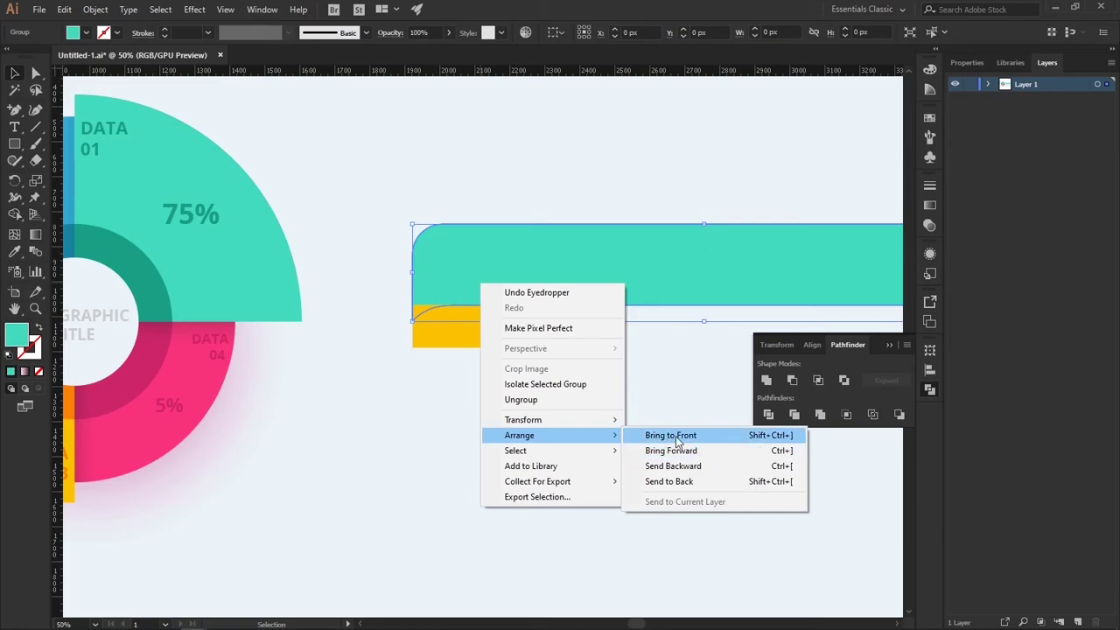
{"action": "left_click", "coordinate": [674, 435]}
{"action": "left_click", "coordinate": [601, 455]}
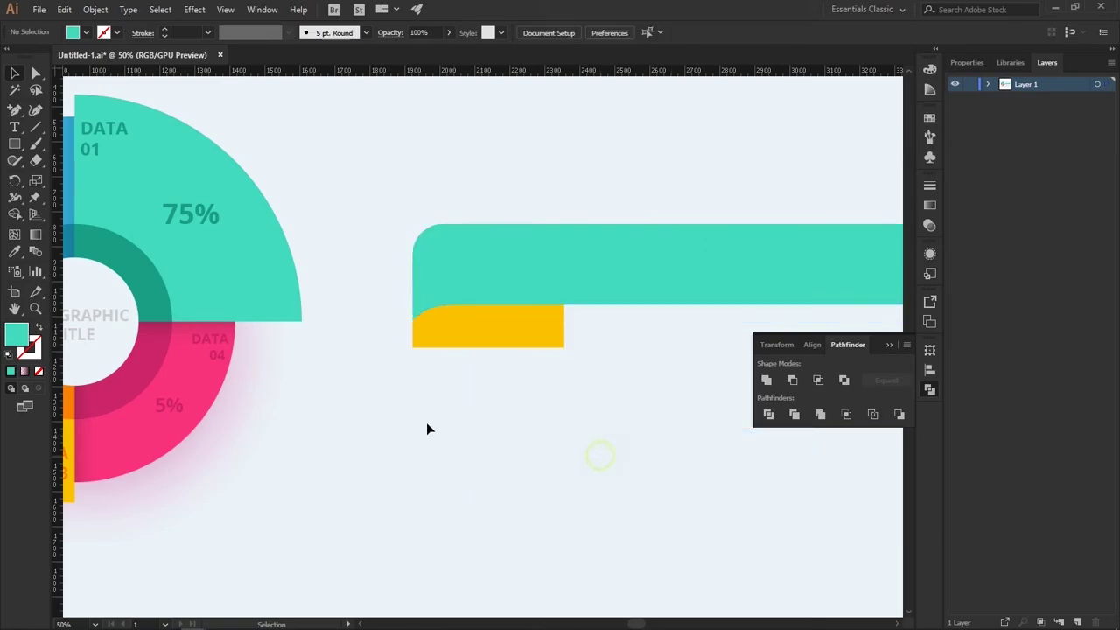
Slant the yellow rectangle's right edge by moving its bottom-right anchor left.
{"action": "left_click", "coordinate": [481, 341]}
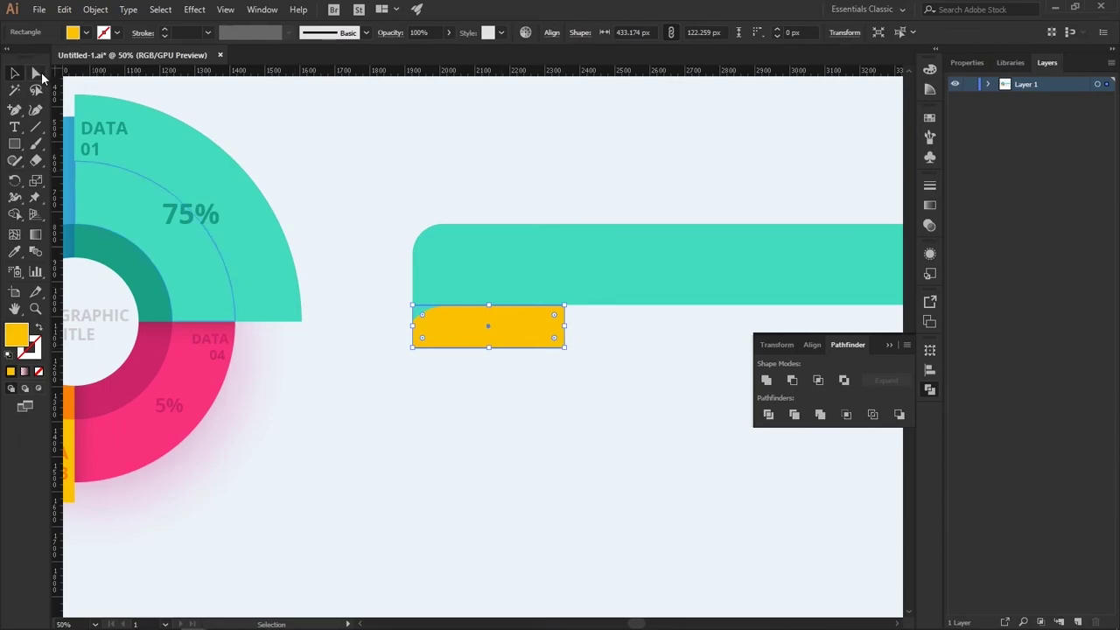
{"action": "left_click", "coordinate": [36, 72]}
{"action": "left_click", "coordinate": [468, 374]}
{"action": "left_click", "coordinate": [561, 346]}
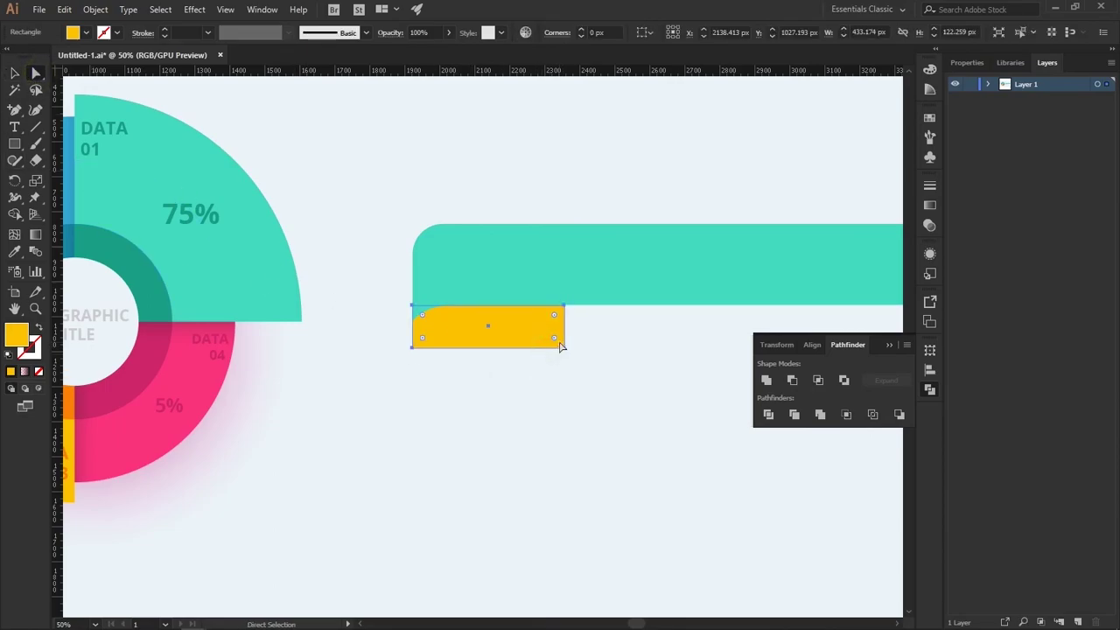
{"action": "left_click_drag", "start_coordinate": [561, 346], "coordinate": [545, 347]}
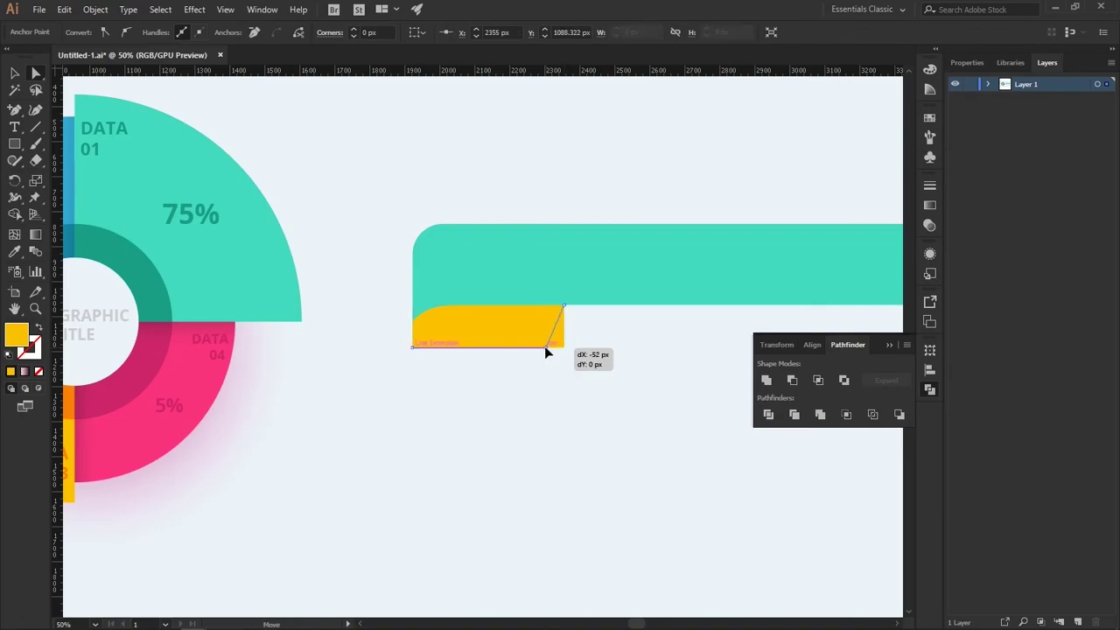
{"action": "left_click_drag", "start_coordinate": [545, 346], "coordinate": [544, 346]}
{"action": "left_click", "coordinate": [576, 437]}
Round the yellow shape's bottom-left corner.
{"action": "left_click_drag", "start_coordinate": [618, 450], "coordinate": [435, 420]}
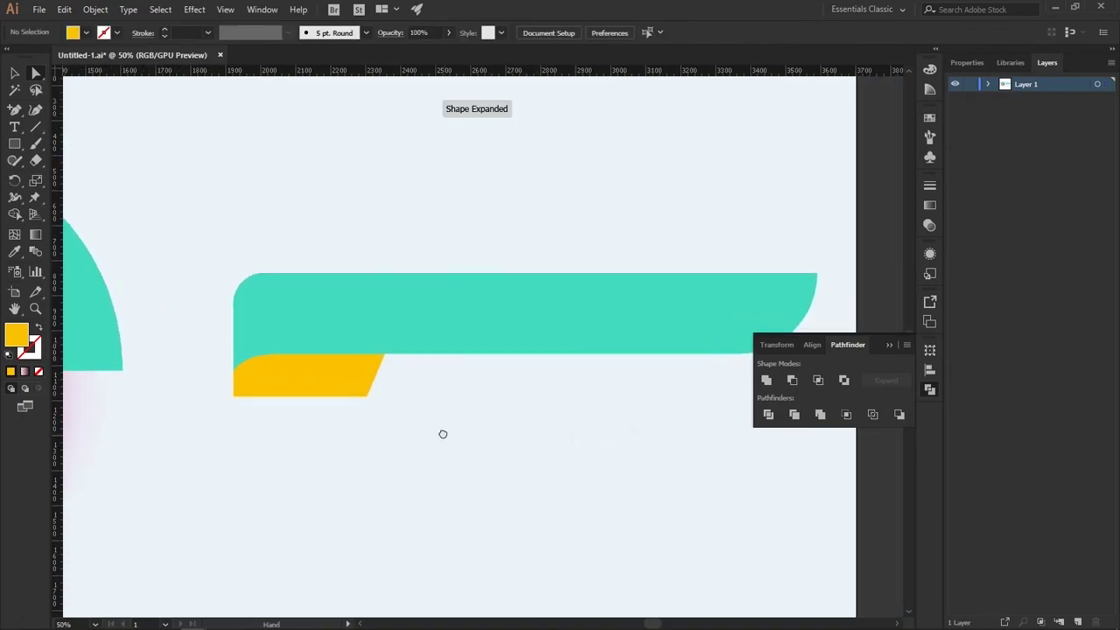
{"action": "left_click", "coordinate": [288, 374]}
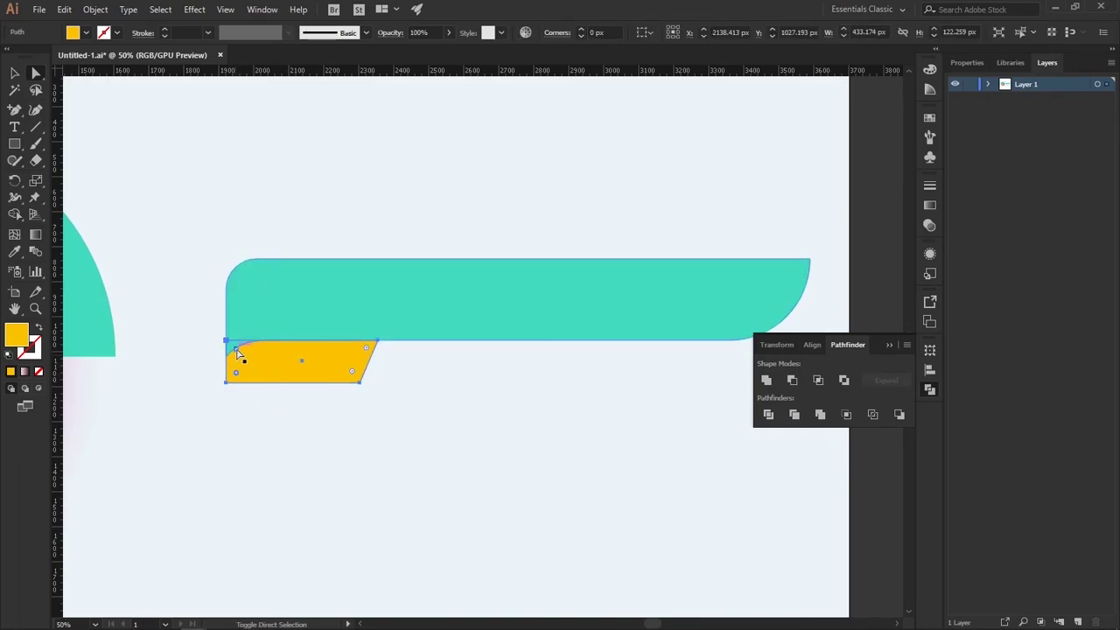
{"action": "left_click_drag", "start_coordinate": [238, 354], "coordinate": [295, 358]}
{"action": "left_click", "coordinate": [330, 466]}
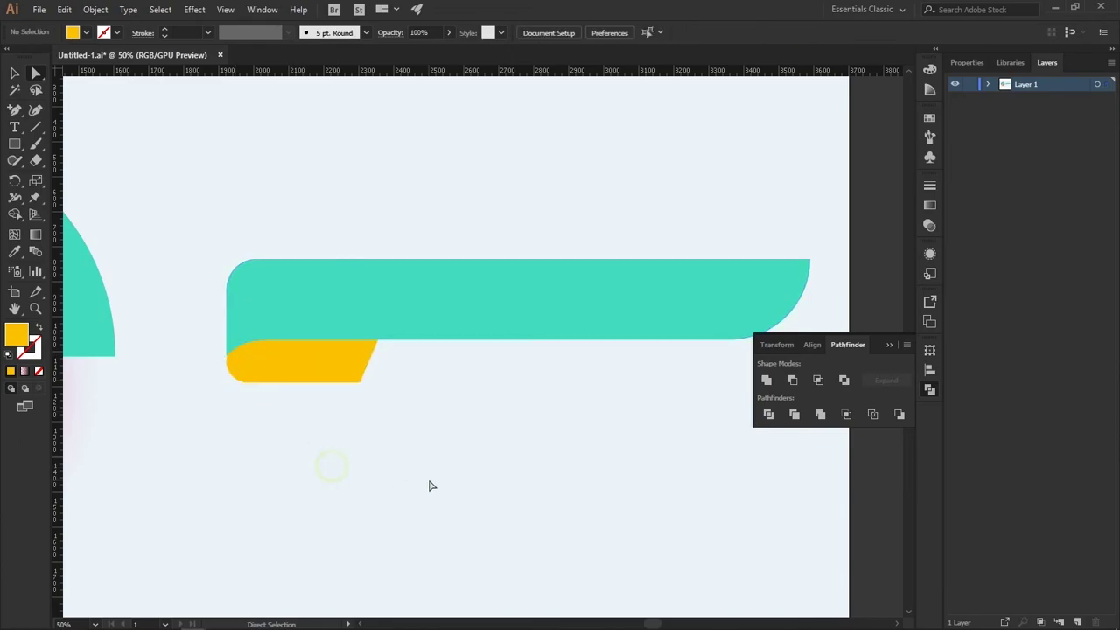
Nudge the yellow fold up 1 px and zoom in on the fold joint.
{"action": "left_click", "coordinate": [283, 377]}
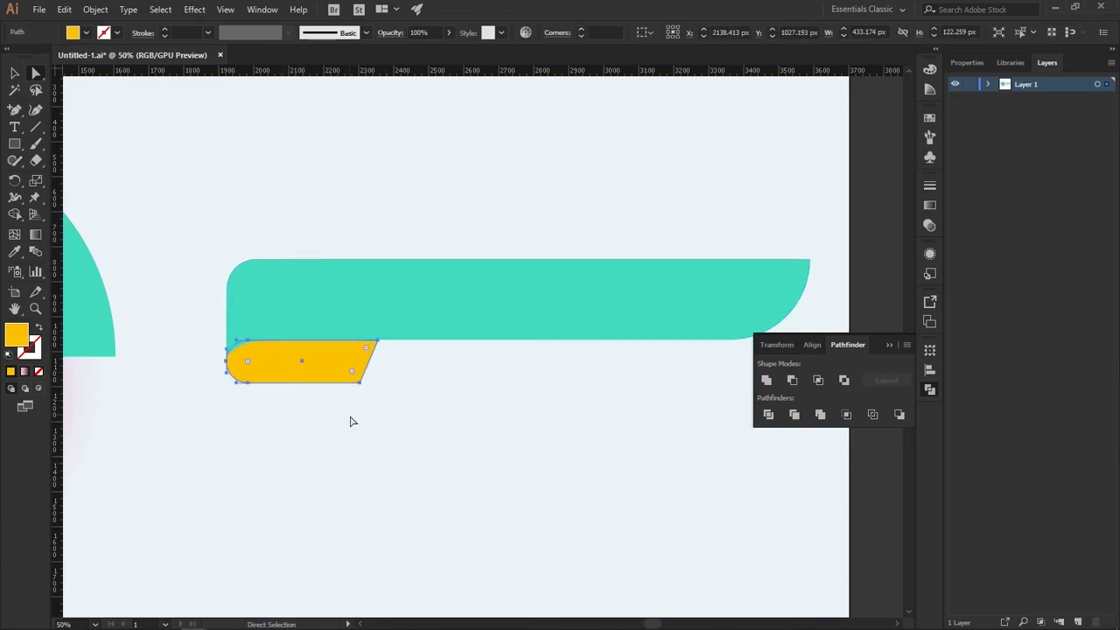
{"action": "key", "text": "Up"}
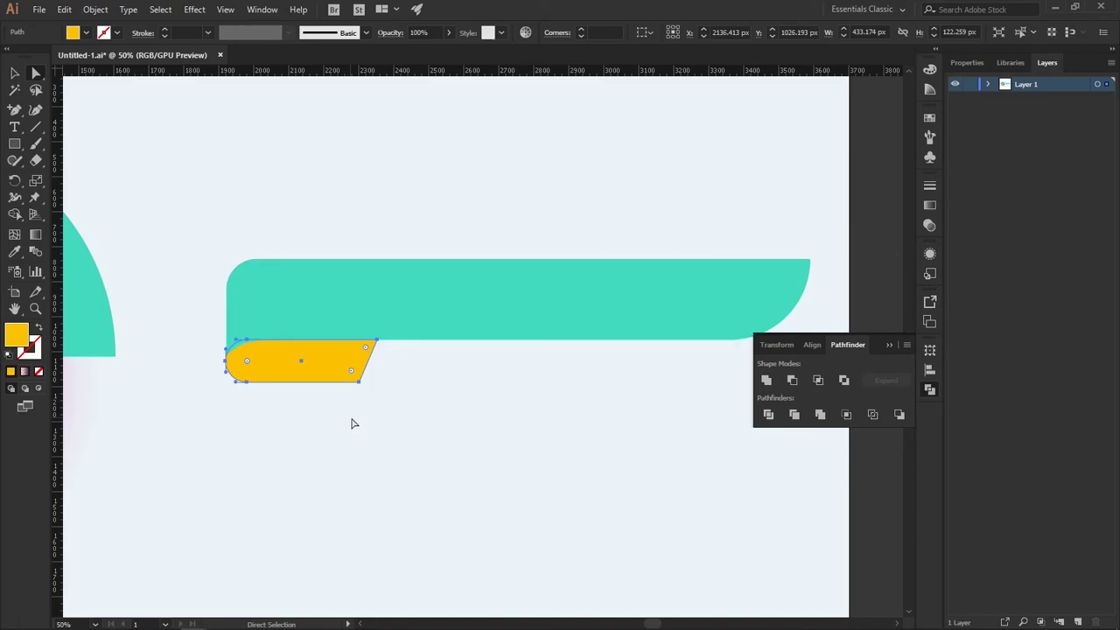
{"action": "left_click", "coordinate": [352, 424]}
{"action": "key", "text": "ctrl+plus"}
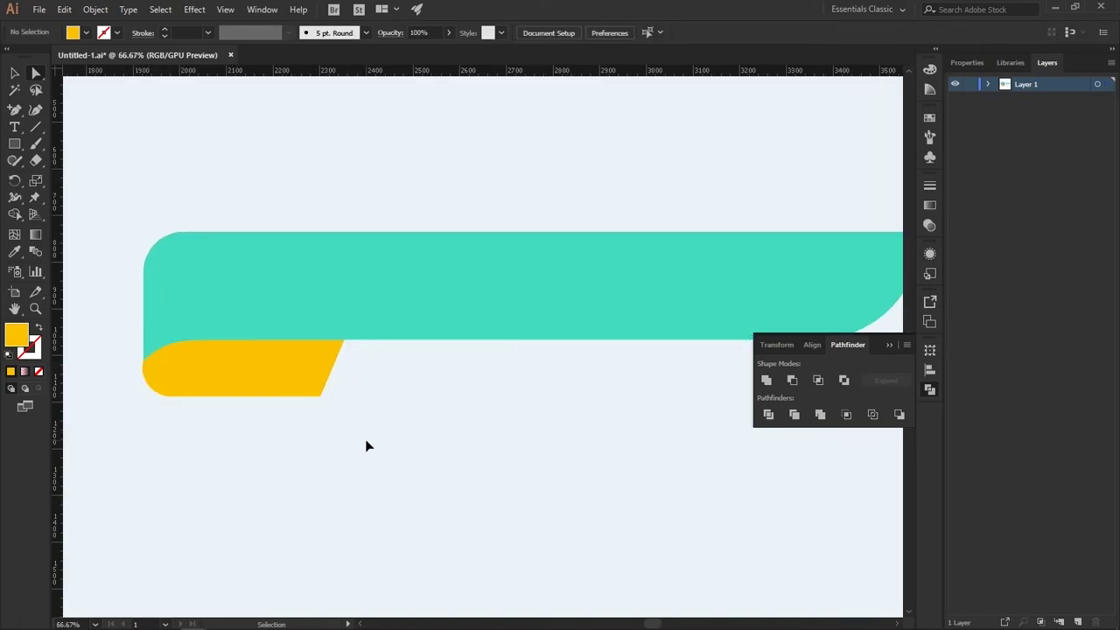
{"action": "key", "text": "ctrl+plus"}
{"action": "left_click_drag", "start_coordinate": [255, 495], "coordinate": [532, 444]}
{"action": "key", "text": "a"}
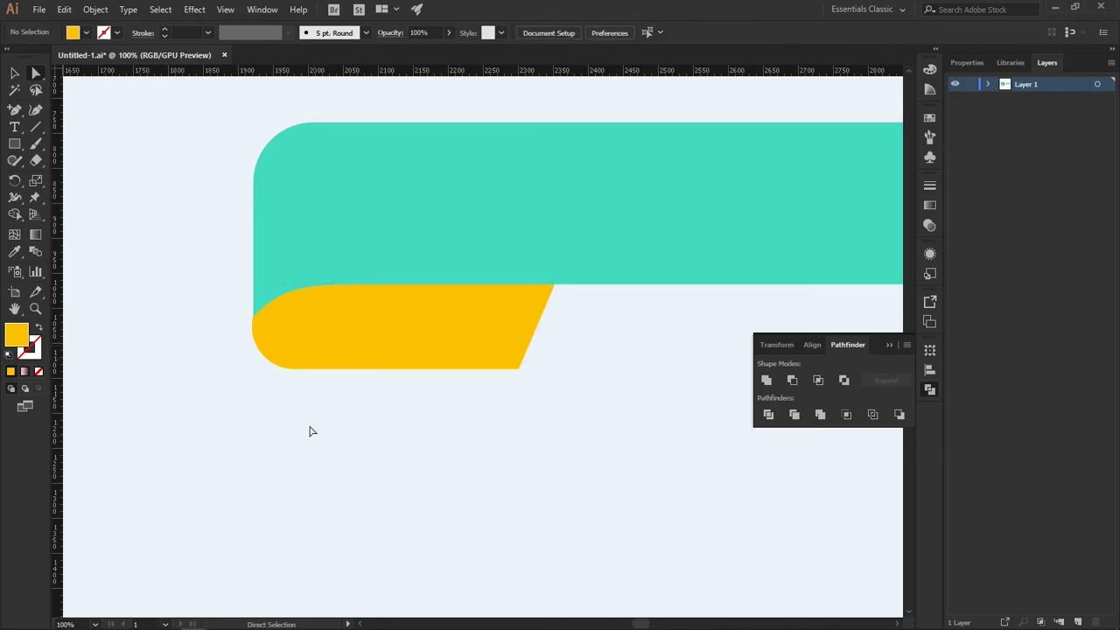
Drag the teal banner's lower-left anchor so its curve meets the yellow fold.
{"action": "left_click", "coordinate": [298, 347]}
{"action": "left_click", "coordinate": [380, 219]}
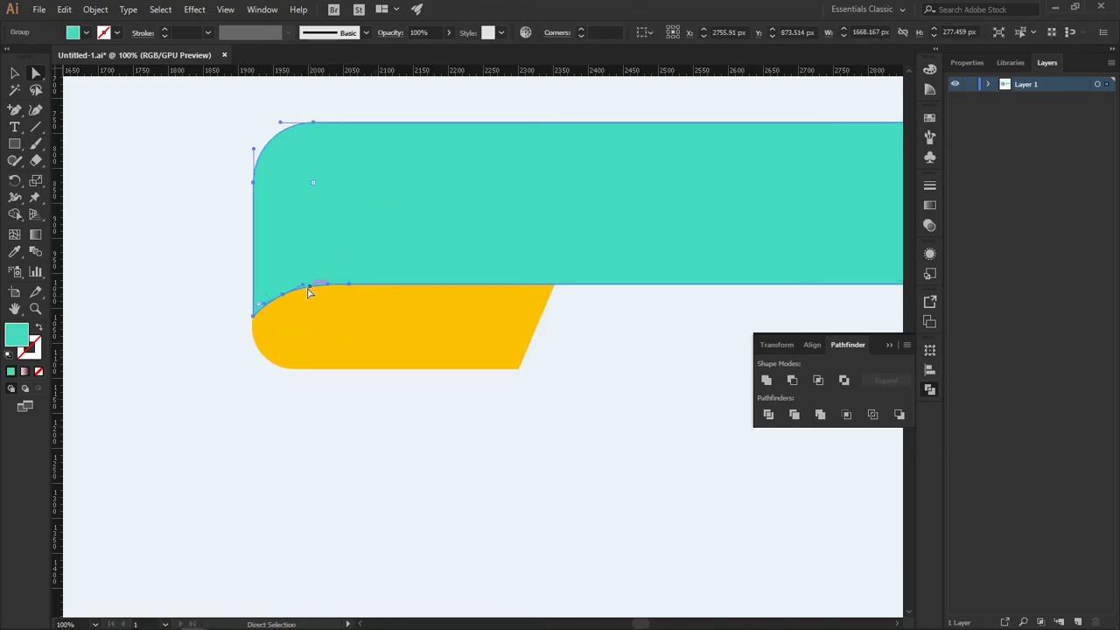
{"action": "left_click_drag", "start_coordinate": [284, 302], "coordinate": [278, 292]}
{"action": "left_click", "coordinate": [319, 434]}
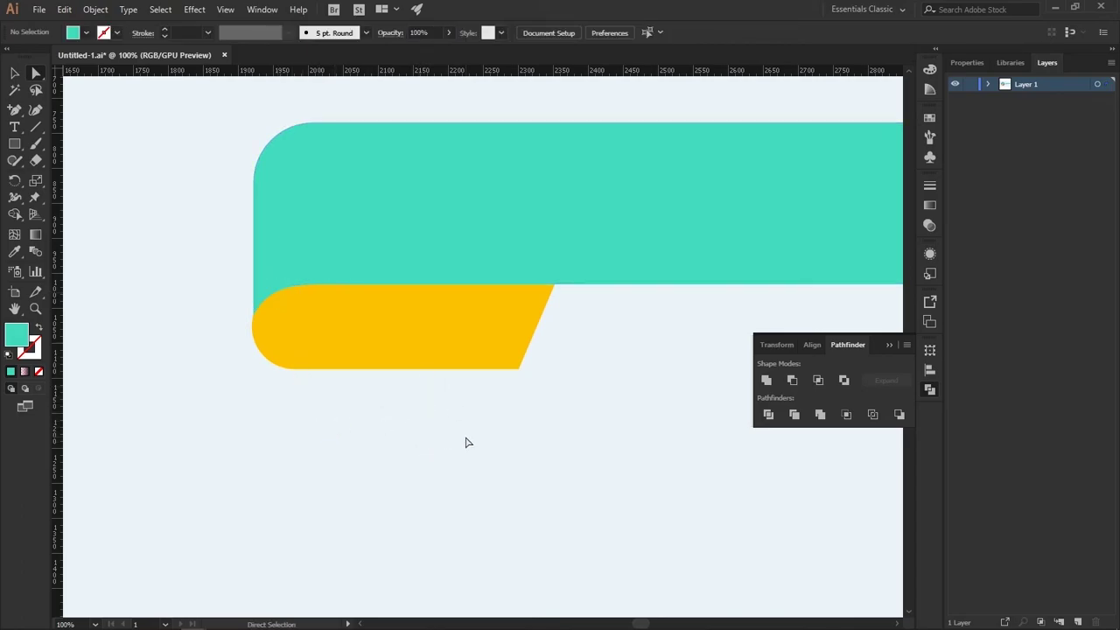
{"action": "left_click", "coordinate": [370, 346]}
Zoom out and pan to centre the whole artboard in view.
{"action": "key", "text": "v"}
{"action": "key", "text": "ctrl+minus"}
{"action": "key", "text": "ctrl+minus"}
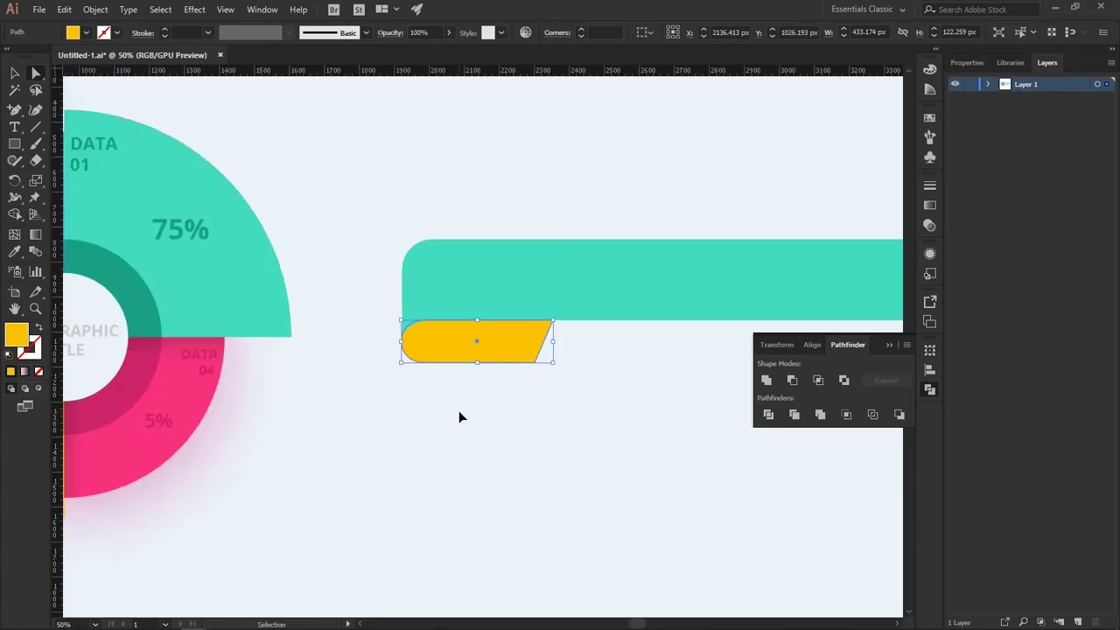
{"action": "key", "text": "ctrl+minus"}
{"action": "key", "text": "a"}
{"action": "left_click", "coordinate": [405, 516]}
{"action": "left_click_drag", "start_coordinate": [525, 413], "coordinate": [468, 429]}
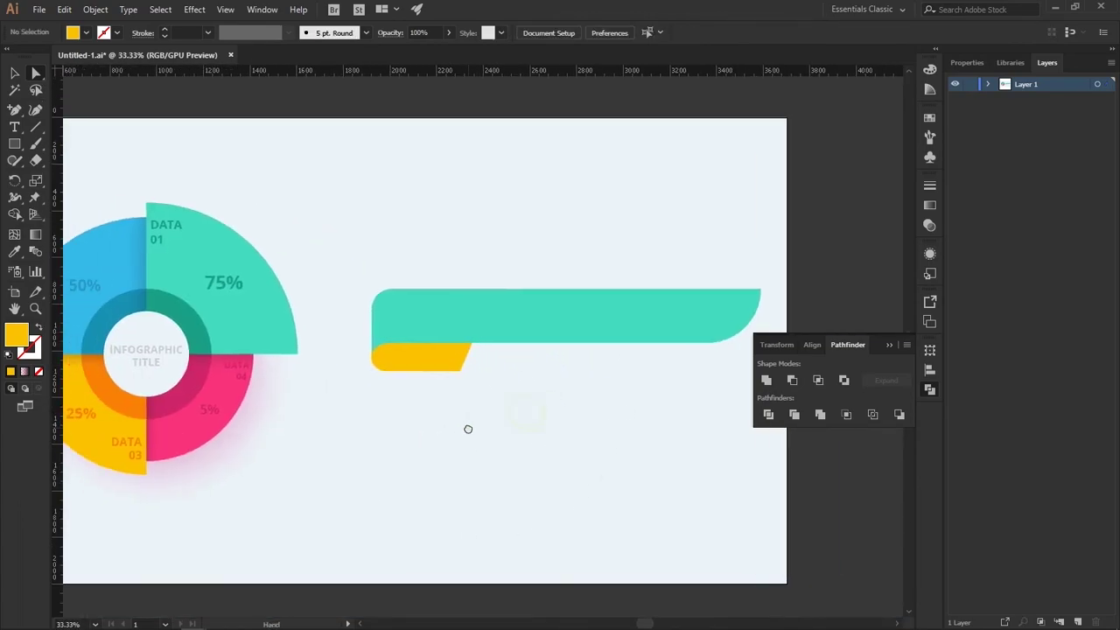
{"action": "left_click", "coordinate": [488, 305]}
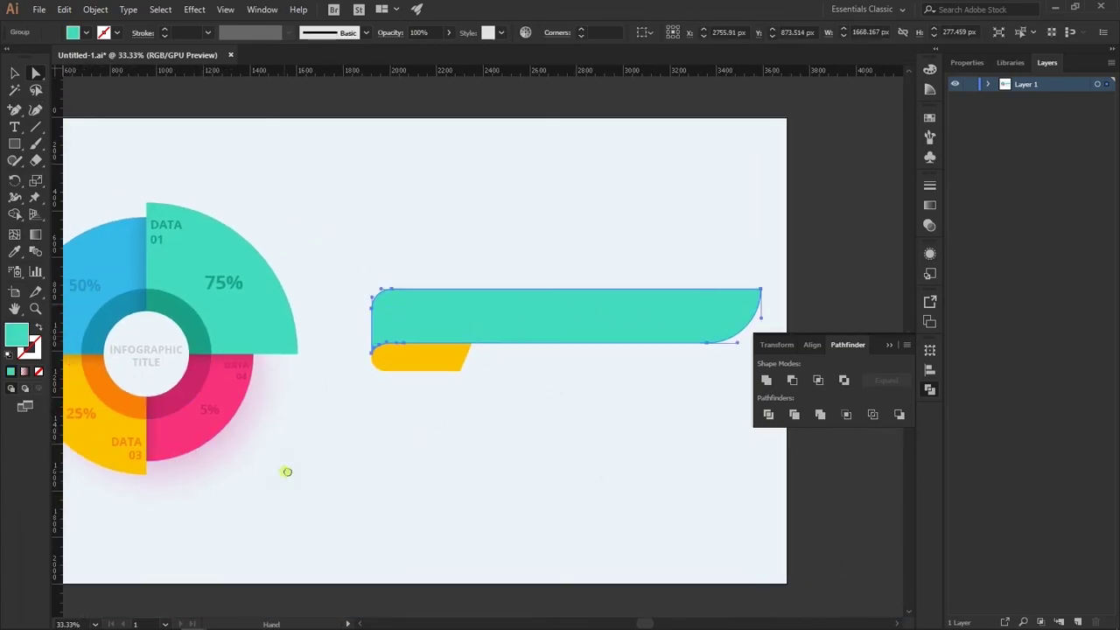
{"action": "left_click_drag", "start_coordinate": [288, 470], "coordinate": [380, 453]}
{"action": "key", "text": "ctrl+minus"}
{"action": "key", "text": "v"}
{"action": "key", "text": "a"}
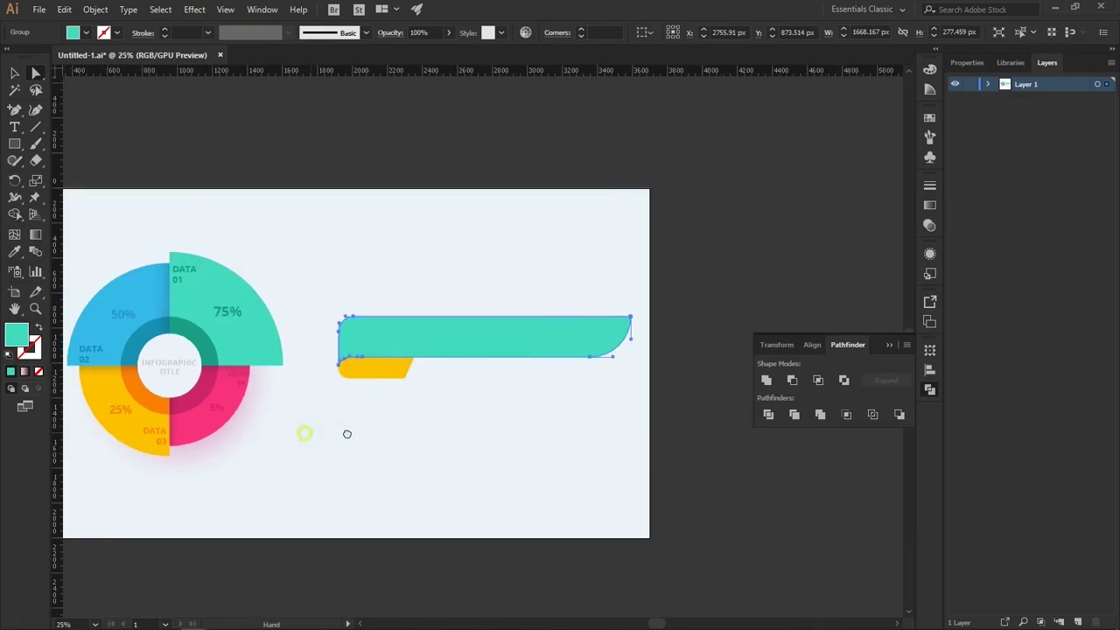
{"action": "left_click_drag", "start_coordinate": [303, 432], "coordinate": [382, 407]}
Fill the teal banner with the light purple sample swatch.
{"action": "left_click_drag", "start_coordinate": [399, 446], "coordinate": [426, 425]}
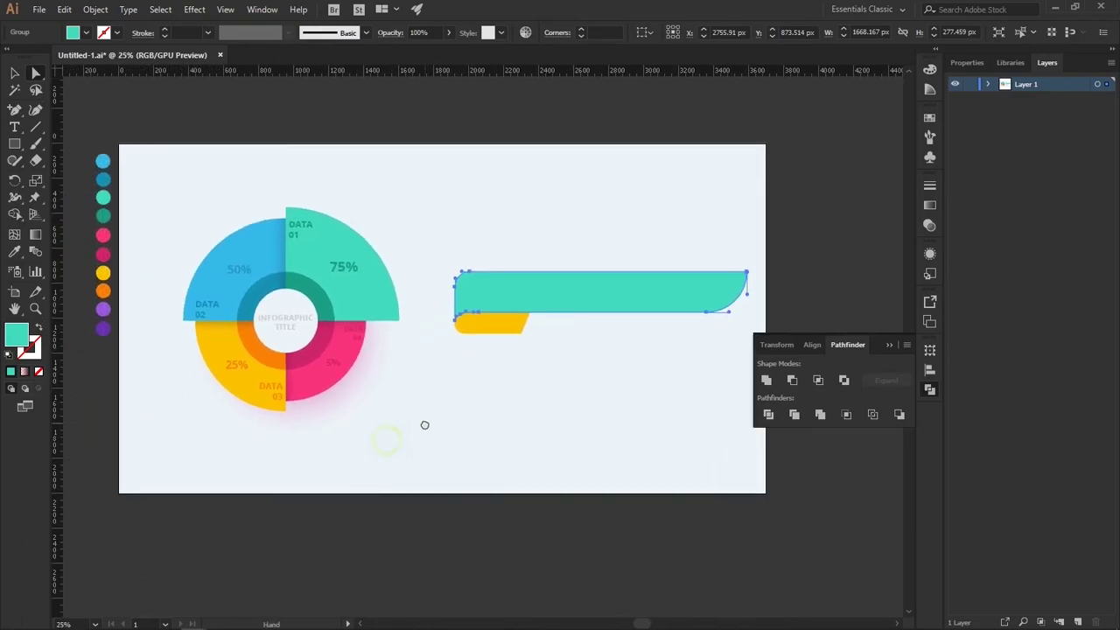
{"action": "left_click", "coordinate": [14, 251]}
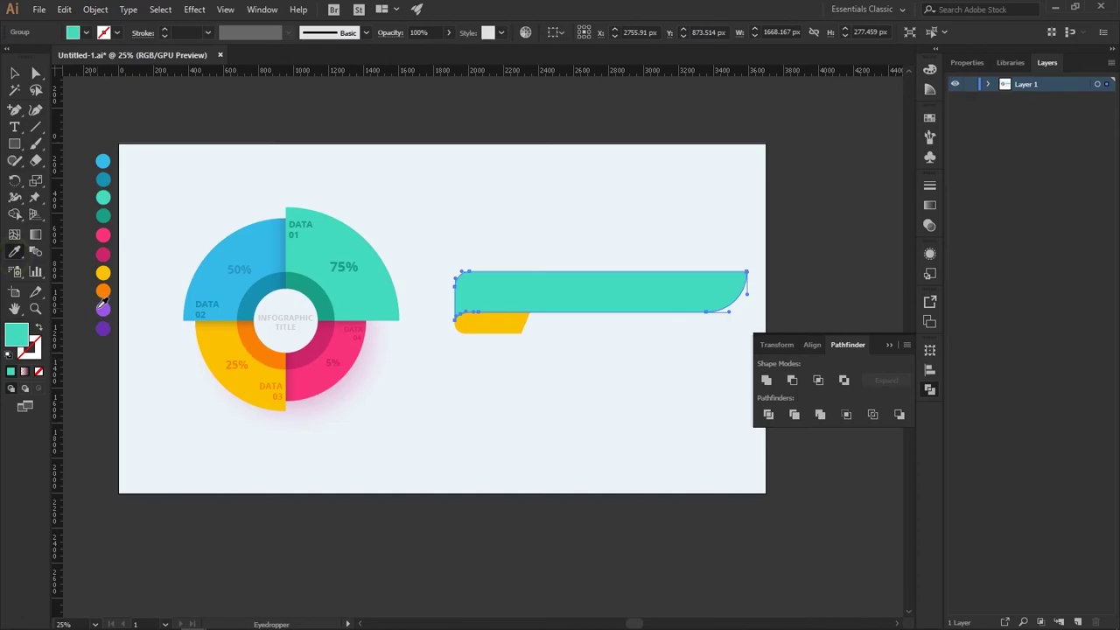
{"action": "left_click", "coordinate": [102, 309]}
Fill the yellow fold shape with the dark purple sample swatch.
{"action": "left_click", "coordinate": [14, 73]}
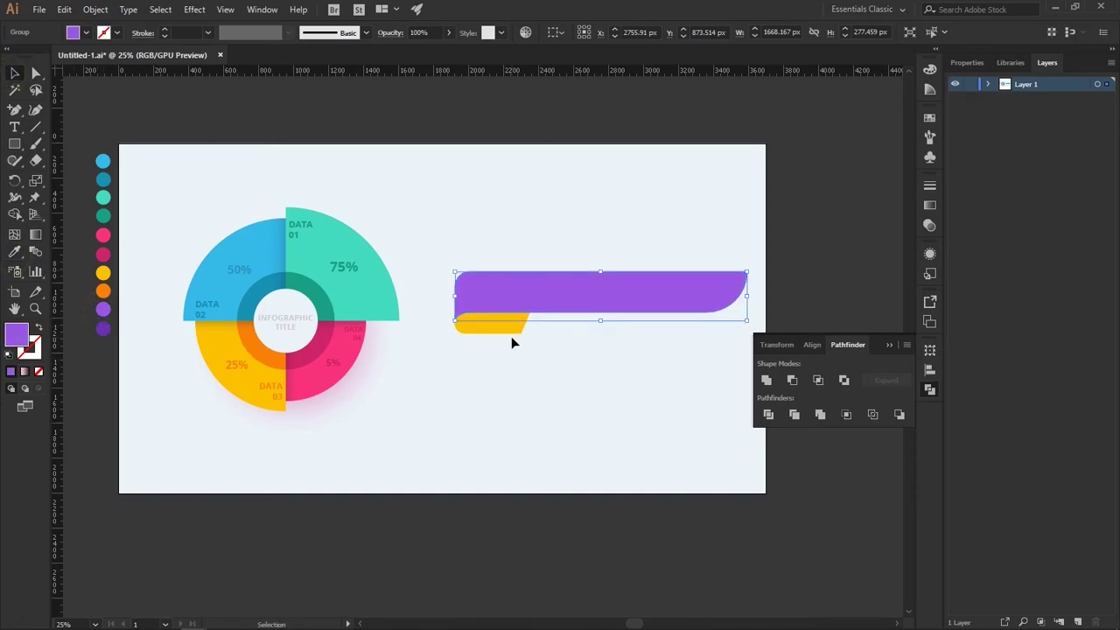
{"action": "left_click", "coordinate": [513, 328]}
{"action": "left_click", "coordinate": [14, 251]}
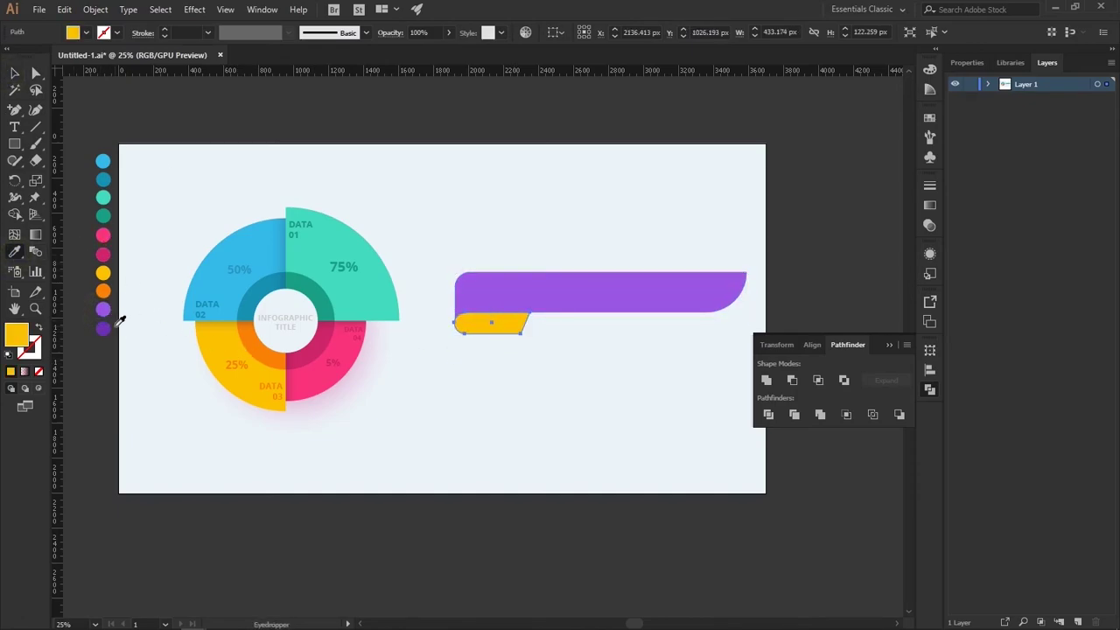
{"action": "left_click", "coordinate": [104, 328]}
{"action": "left_click", "coordinate": [14, 72]}
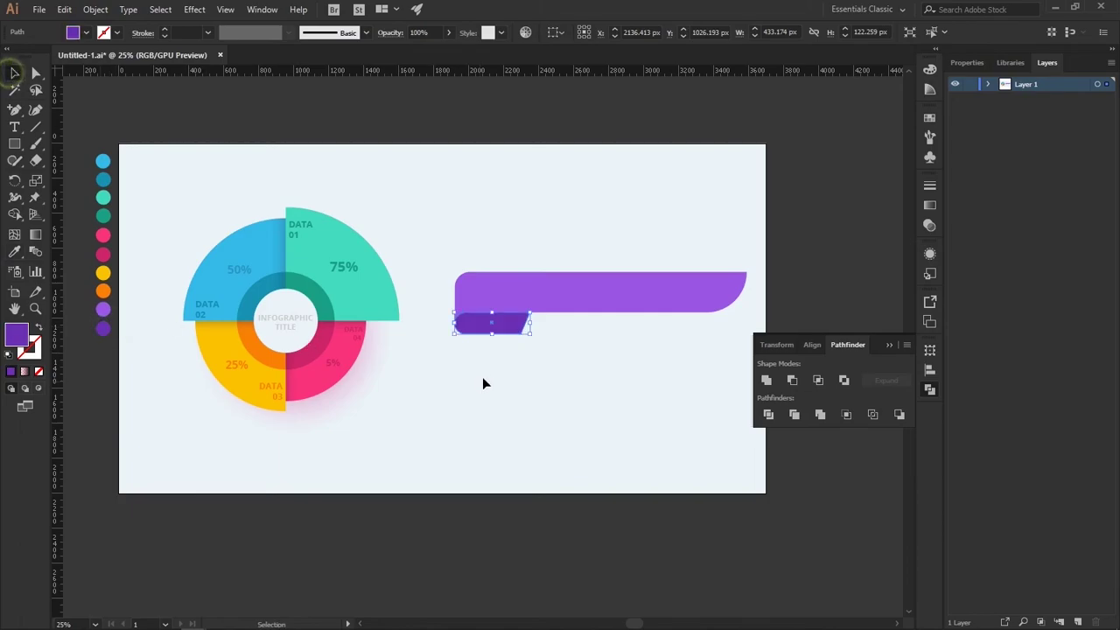
{"action": "left_click", "coordinate": [482, 376]}
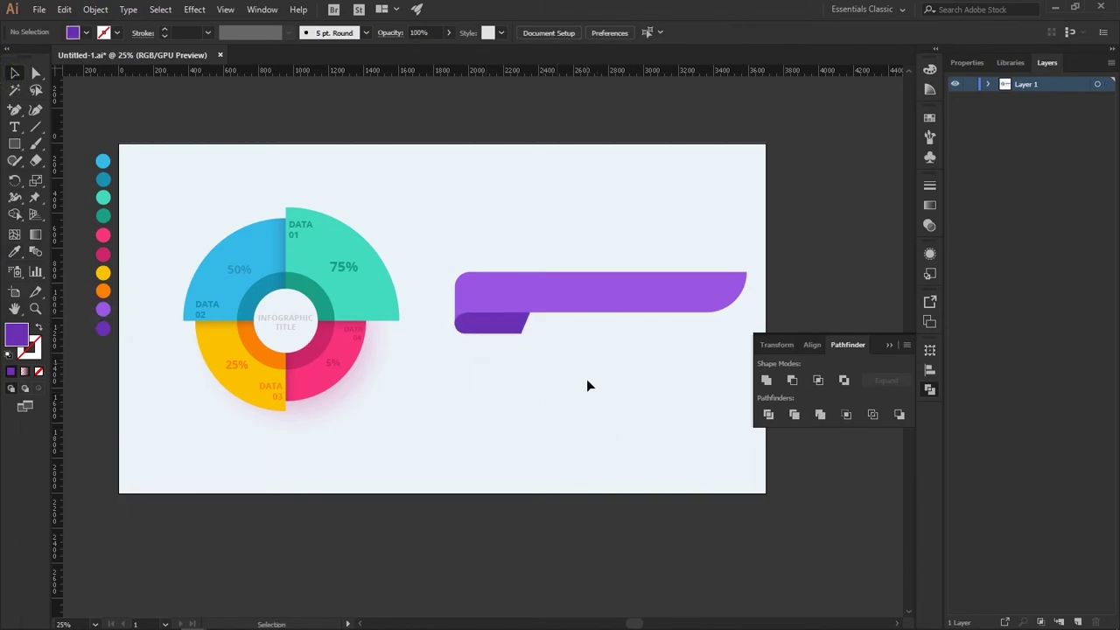
{"action": "left_click_drag", "start_coordinate": [585, 372], "coordinate": [551, 379]}
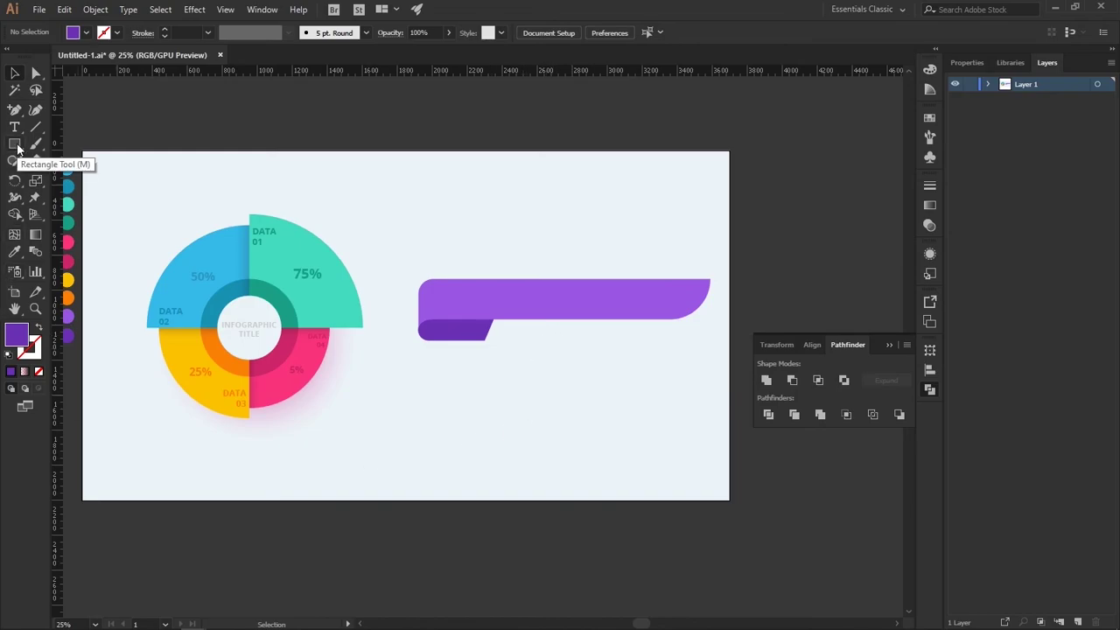
Draw a roughly 292 px circle above the banner's left end and fill it white from the chart centre.
{"action": "left_click_drag", "start_coordinate": [18, 147], "coordinate": [85, 175]}
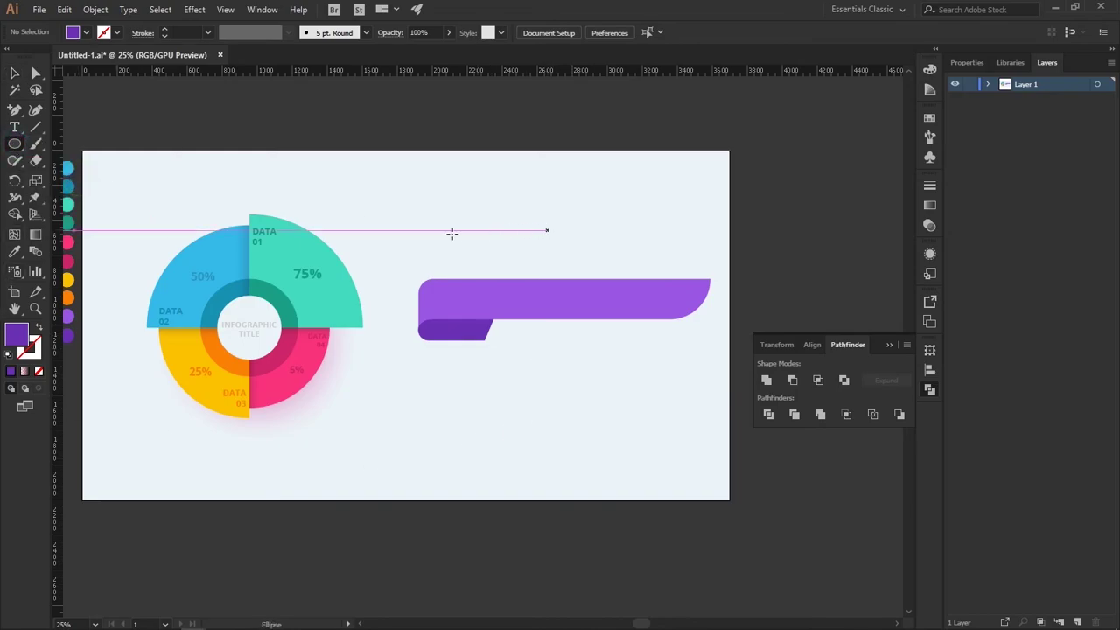
{"action": "left_click_drag", "start_coordinate": [411, 249], "coordinate": [431, 230]}
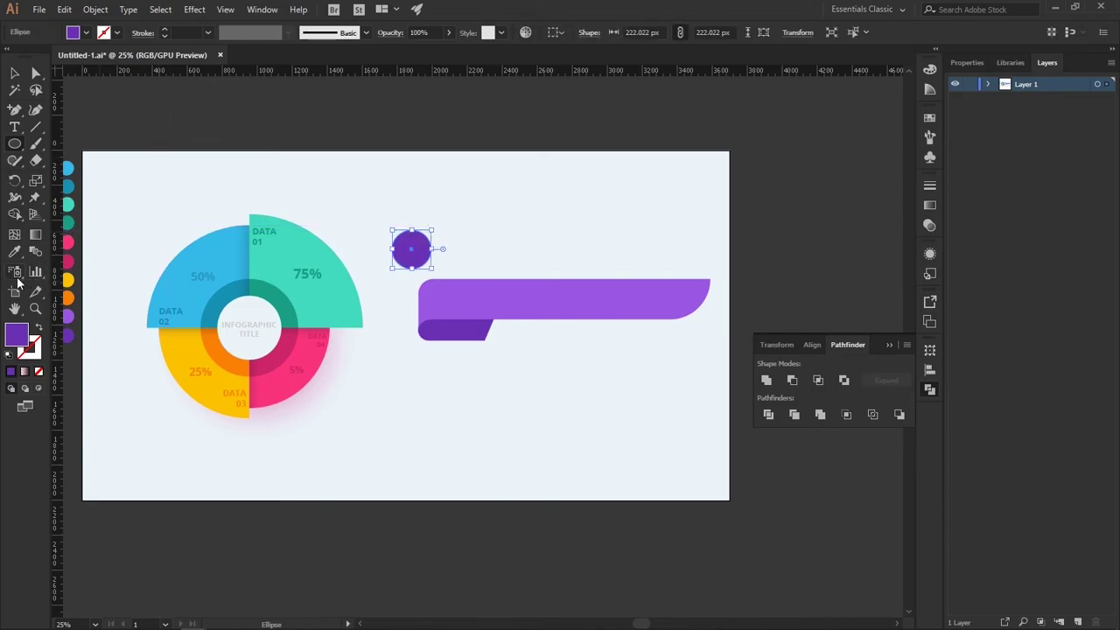
{"action": "left_click_drag", "start_coordinate": [433, 230], "coordinate": [440, 223]}
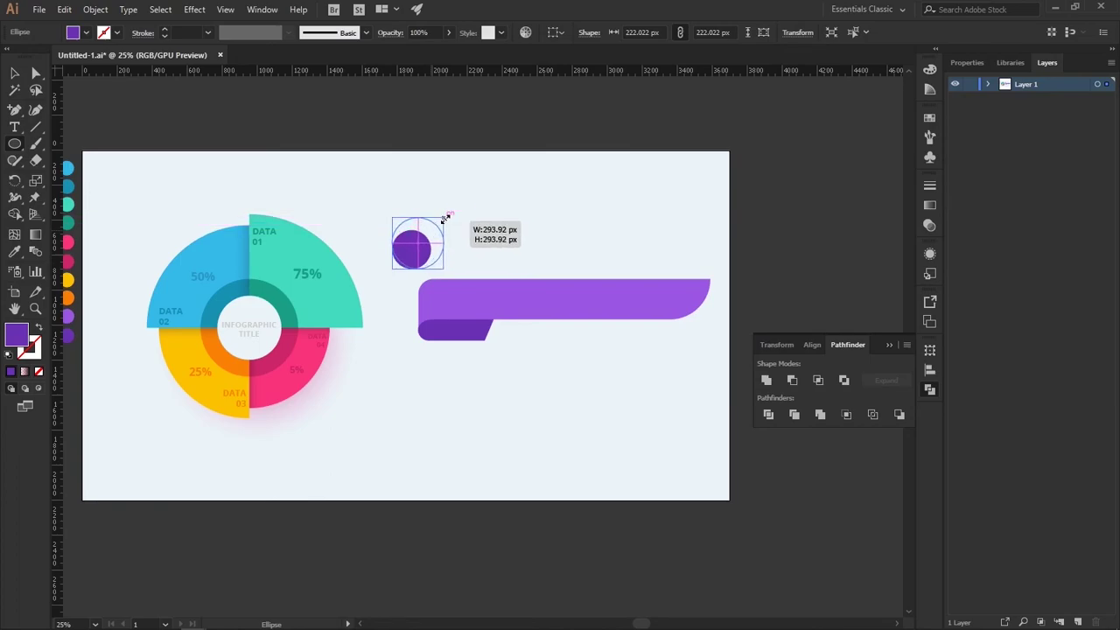
{"action": "left_click_drag", "start_coordinate": [440, 223], "coordinate": [444, 216]}
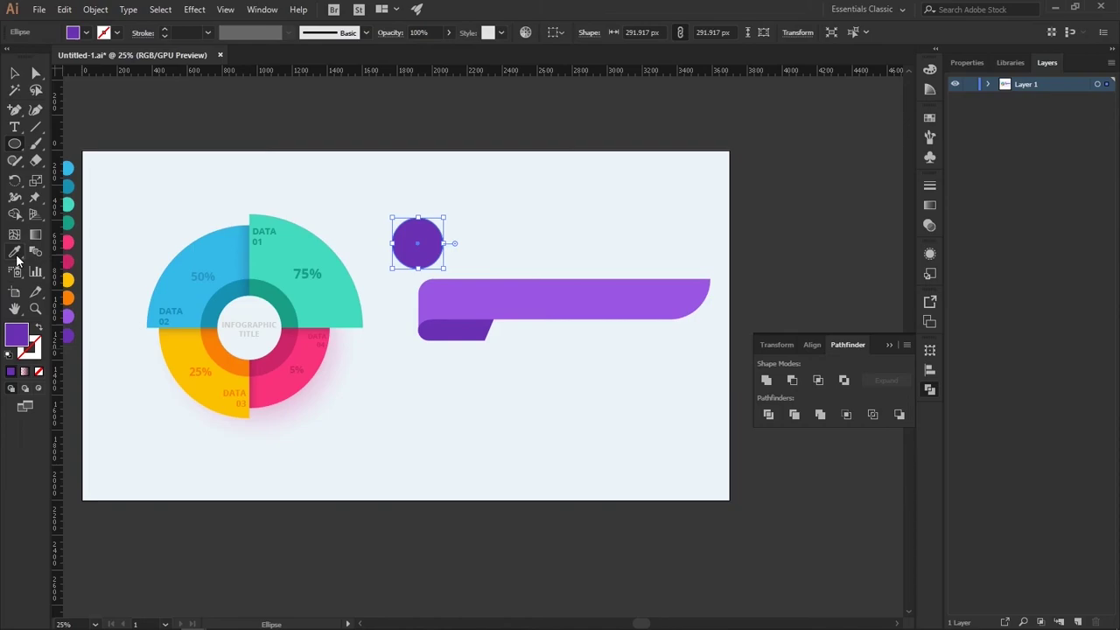
{"action": "left_click", "coordinate": [15, 252]}
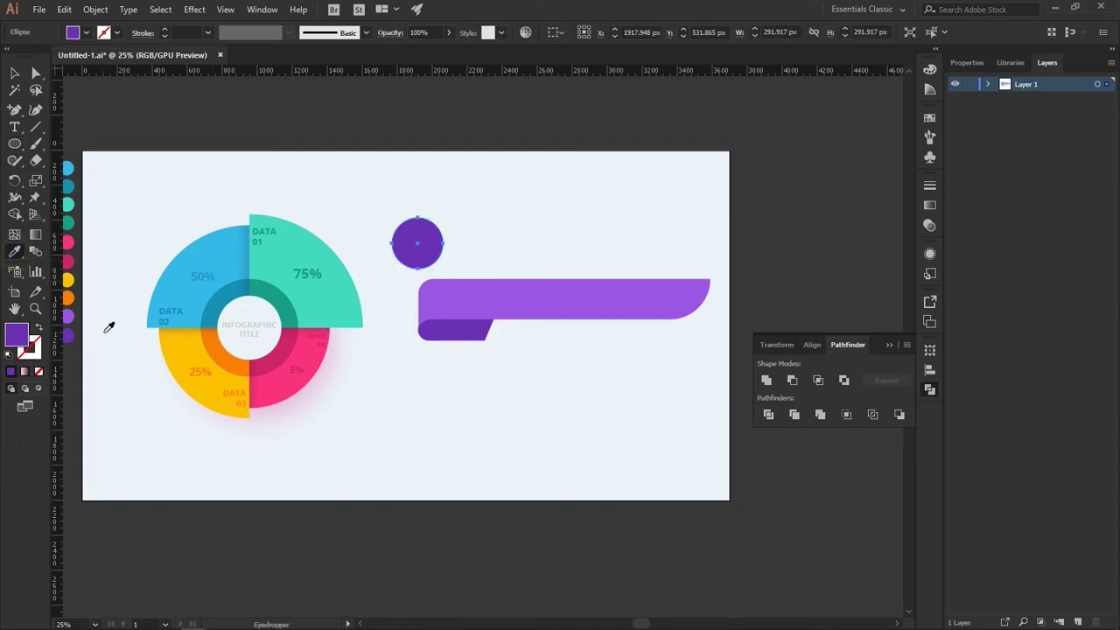
{"action": "left_click", "coordinate": [258, 309]}
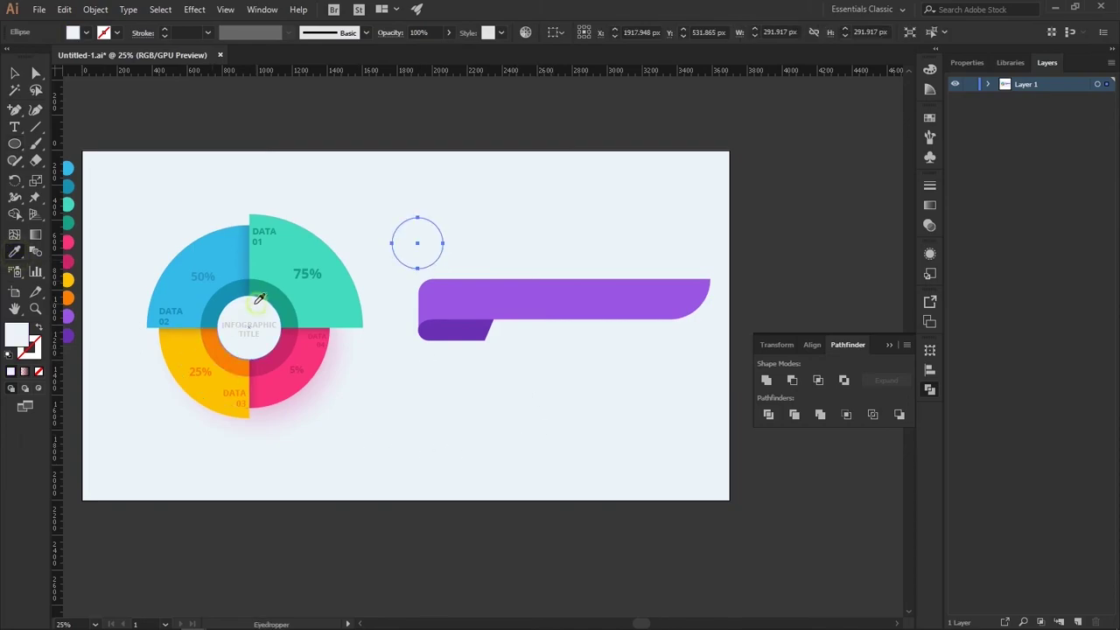
Tint the circle a slightly darker off-white and move it onto the banner's left end.
{"action": "double_click", "coordinate": [17, 336]}
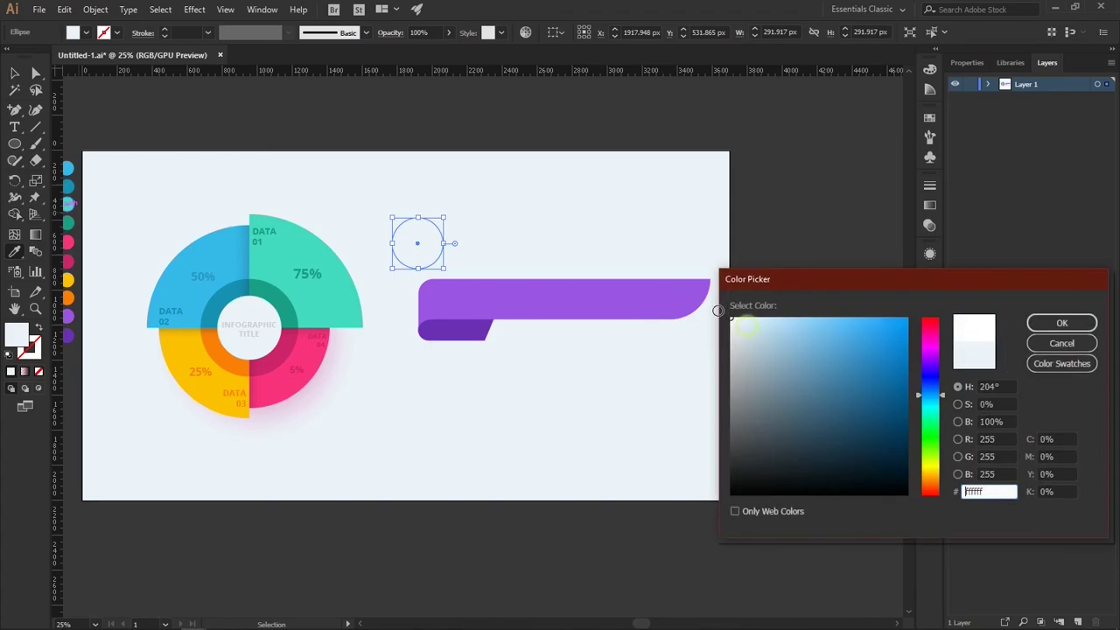
{"action": "left_click_drag", "start_coordinate": [750, 324], "coordinate": [735, 325]}
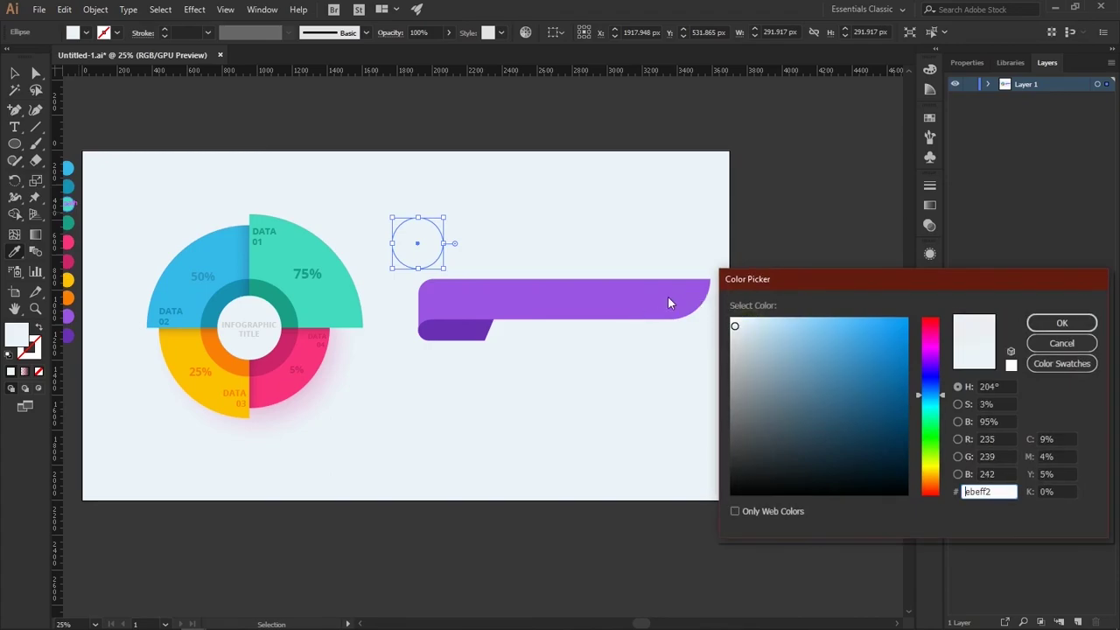
{"action": "left_click", "coordinate": [1059, 325]}
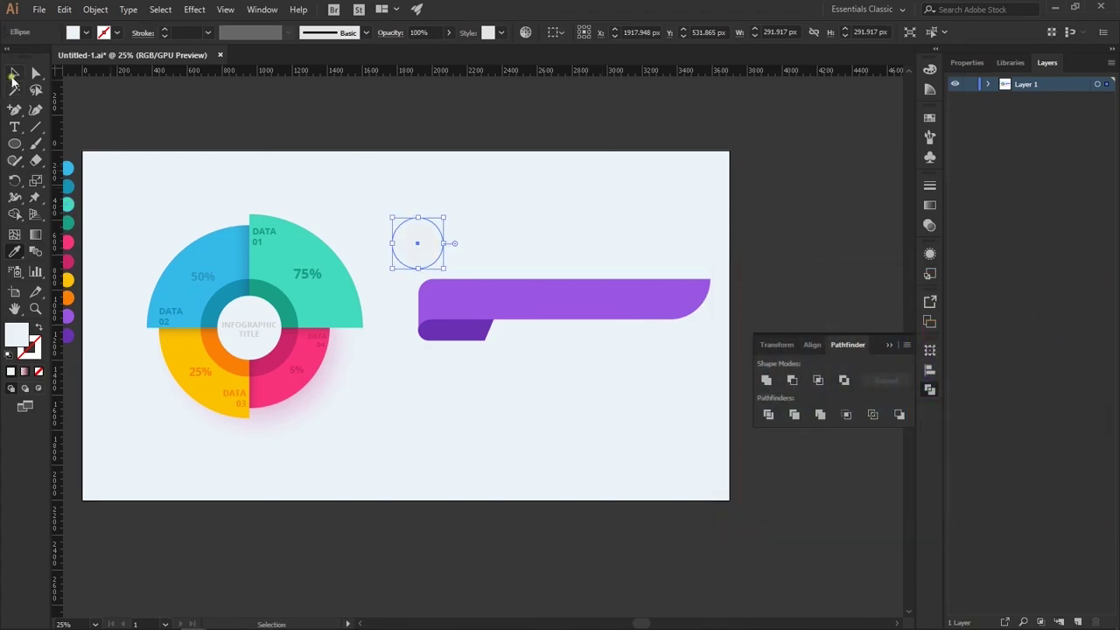
{"action": "left_click", "coordinate": [13, 75]}
{"action": "left_click_drag", "start_coordinate": [432, 241], "coordinate": [437, 272]}
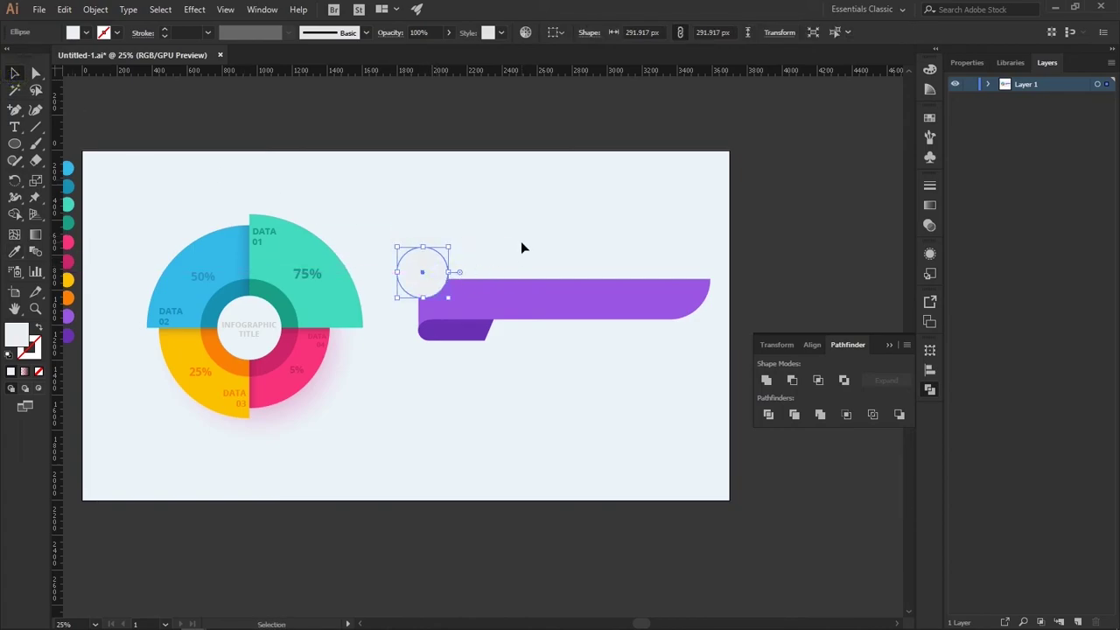
{"action": "left_click", "coordinate": [521, 244]}
{"action": "left_click", "coordinate": [442, 273]}
Shrink the circle to about 206 px and fill it with the banner's purple.
{"action": "key", "text": "a"}
{"action": "left_click_drag", "start_coordinate": [448, 247], "coordinate": [440, 255]}
{"action": "left_click", "coordinate": [14, 251]}
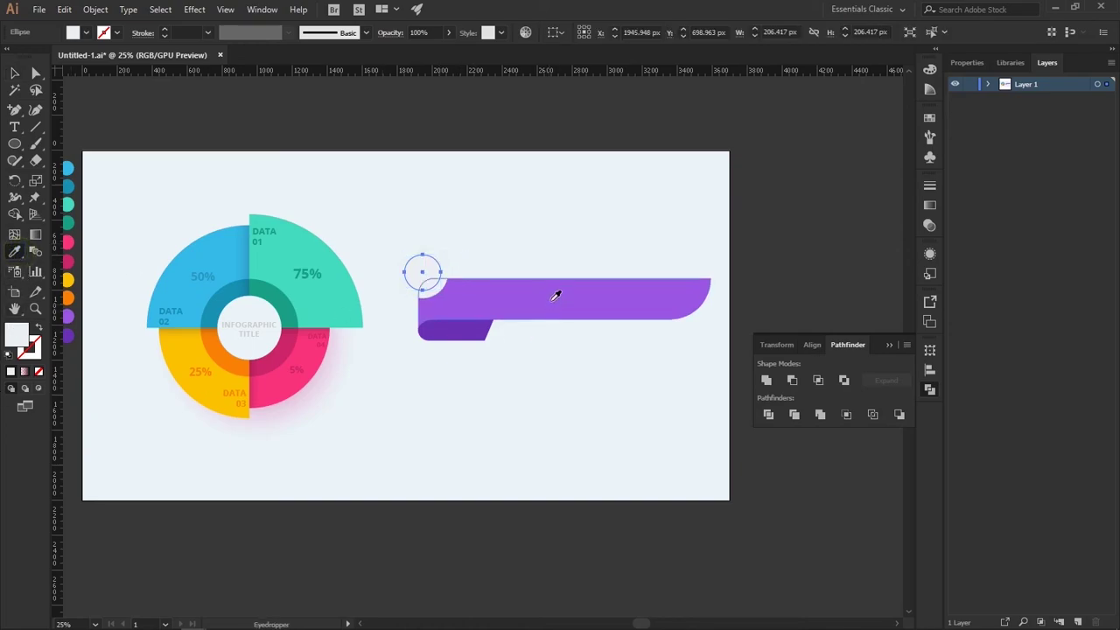
{"action": "left_click", "coordinate": [544, 306]}
{"action": "left_click", "coordinate": [14, 73]}
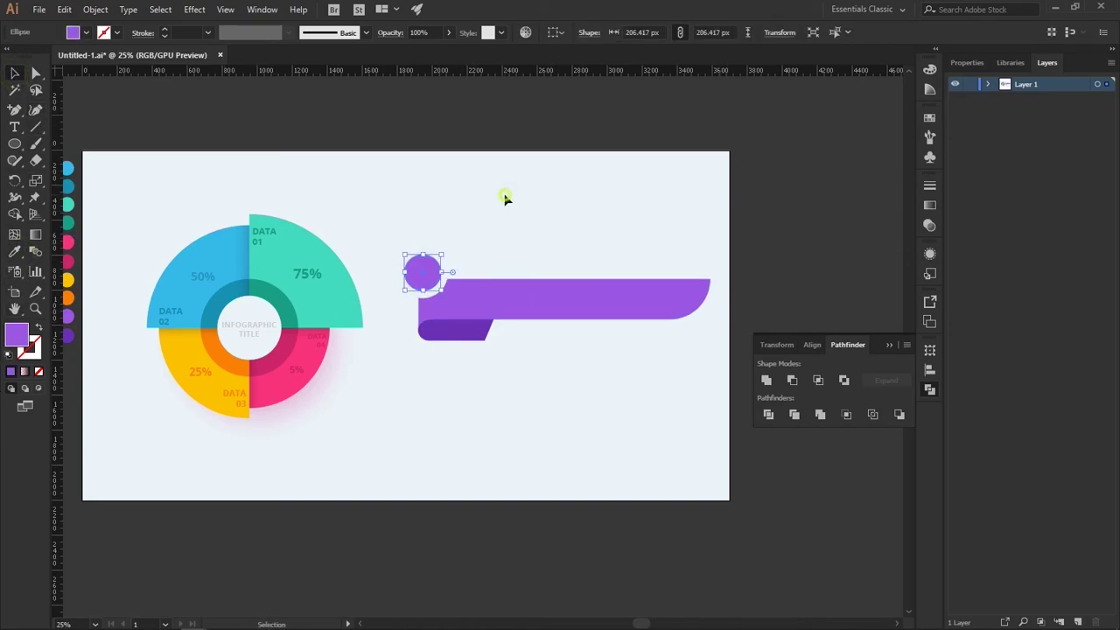
{"action": "left_click", "coordinate": [506, 196]}
{"action": "left_click", "coordinate": [421, 272]}
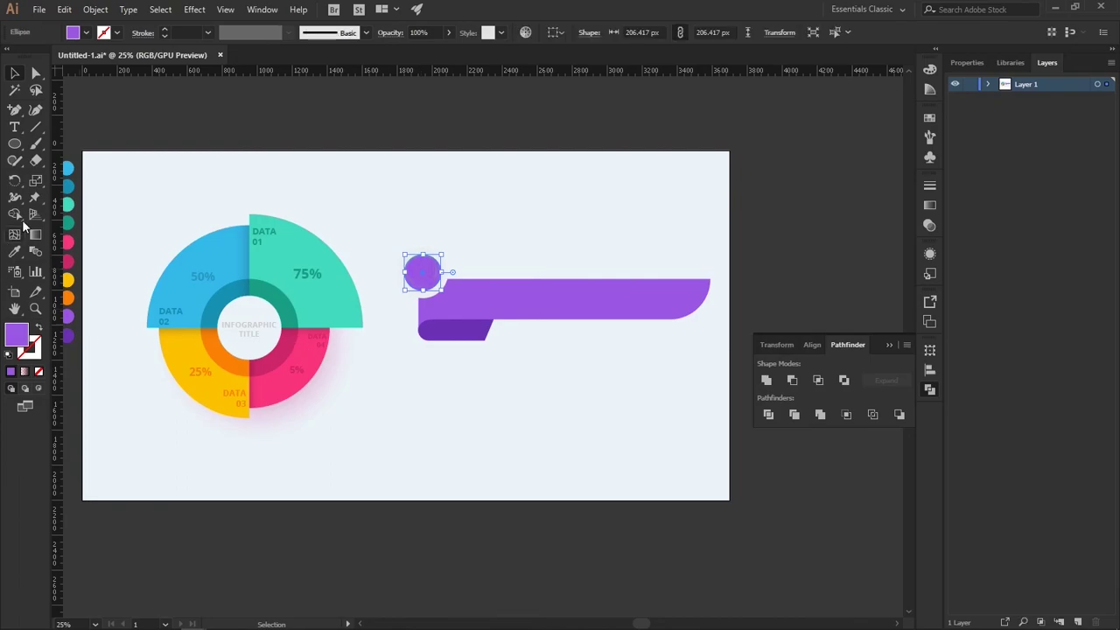
Add a letter A on the purple circle and give it a white fill.
{"action": "left_click", "coordinate": [15, 129]}
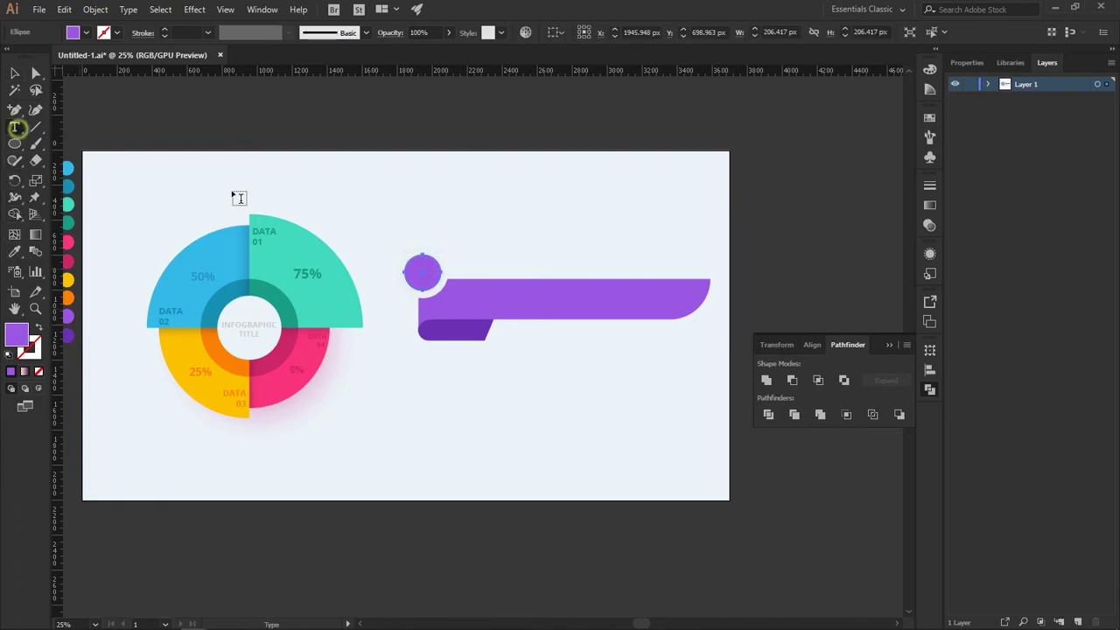
{"action": "left_click", "coordinate": [424, 275]}
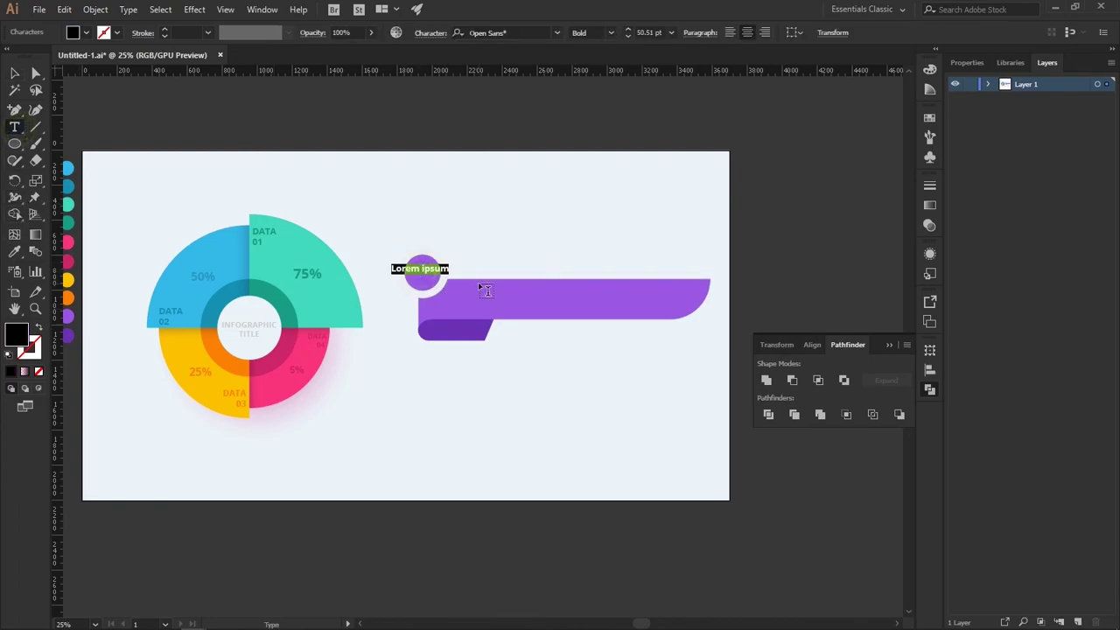
{"action": "type", "text": "A"}
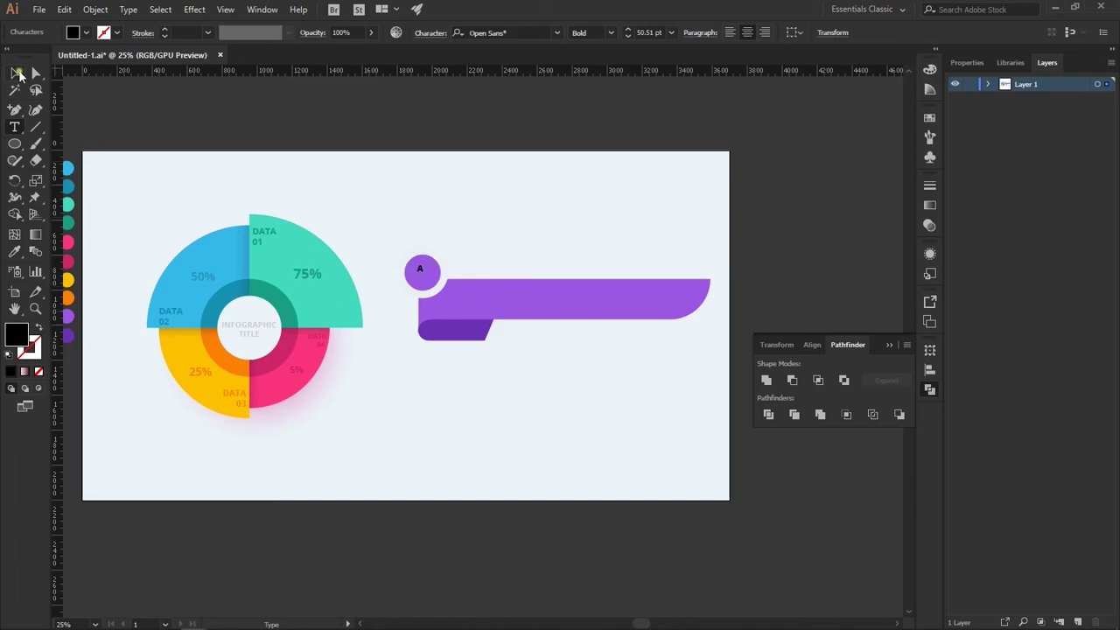
{"action": "left_click", "coordinate": [17, 73]}
{"action": "left_click", "coordinate": [14, 252]}
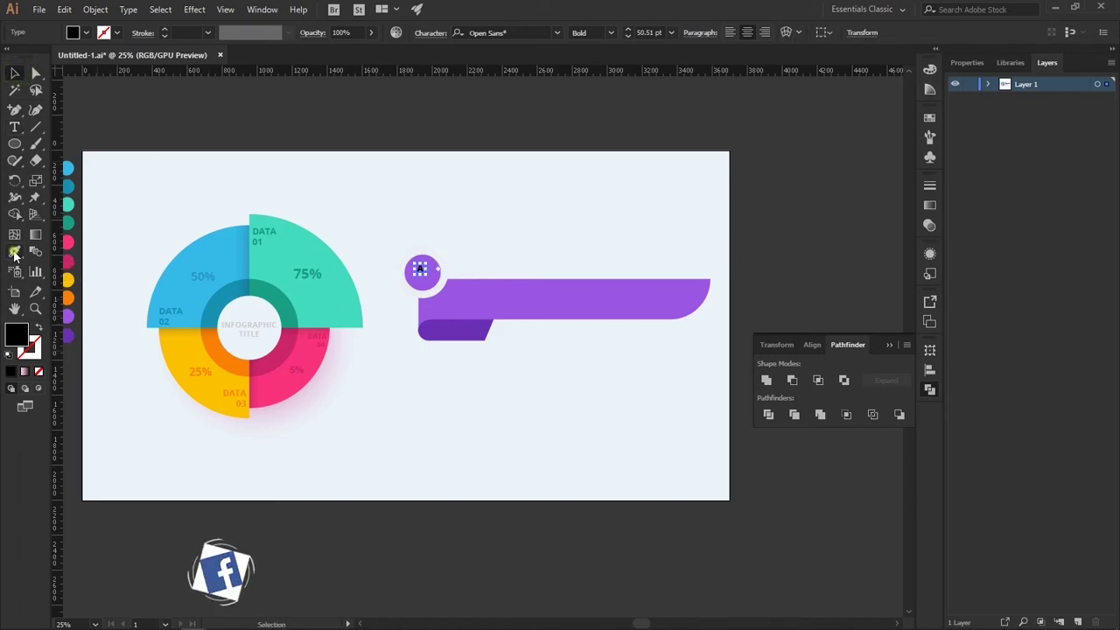
{"action": "left_click", "coordinate": [445, 280]}
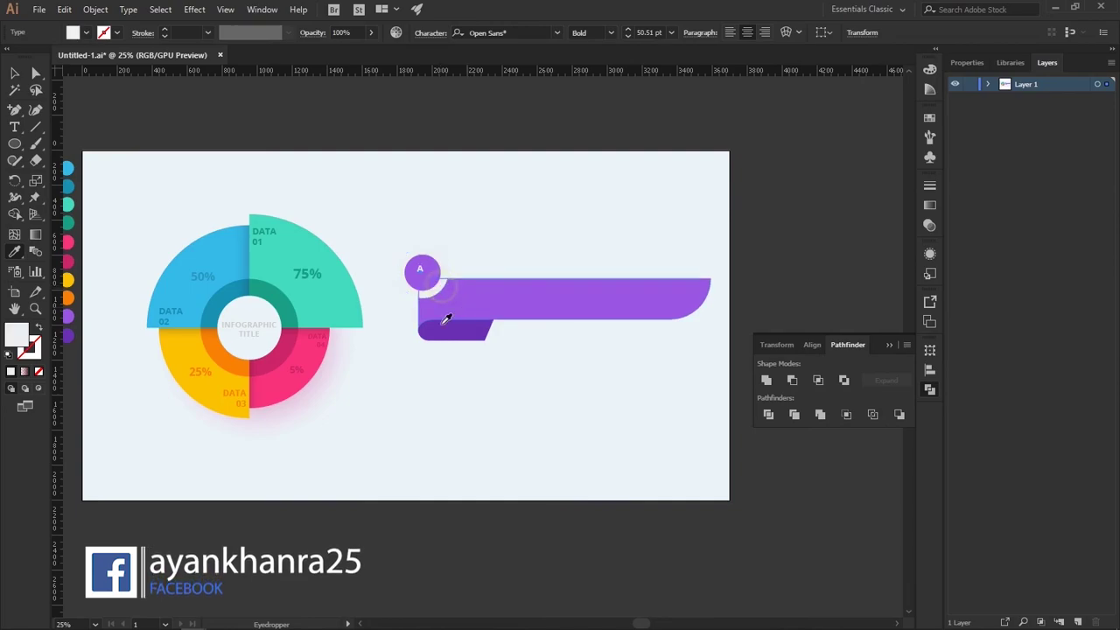
Enlarge the A to about 132.58 pt, centred on the purple circle.
{"action": "key", "text": "v"}
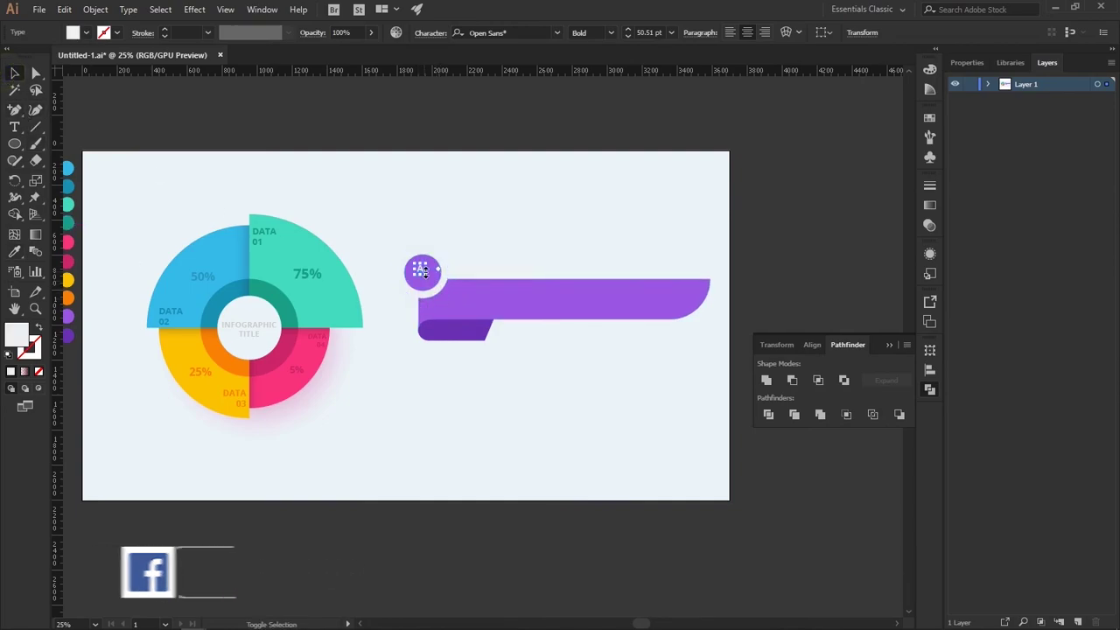
{"action": "left_click", "coordinate": [421, 271], "text": "shift"}
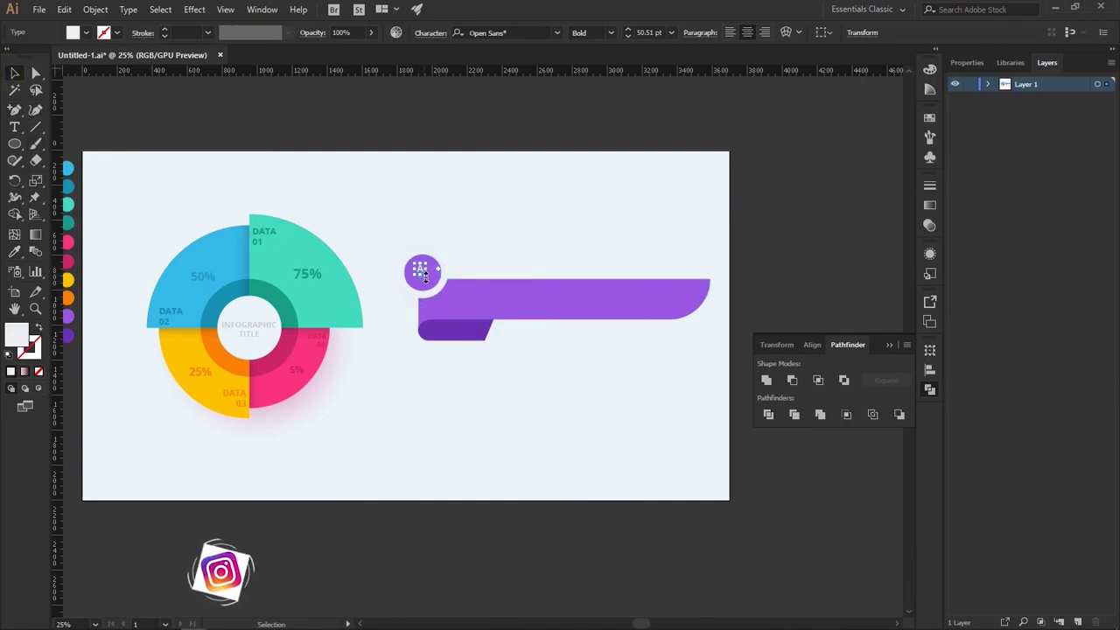
{"action": "key", "text": "ctrl+plus"}
{"action": "key", "text": "ctrl+plus"}
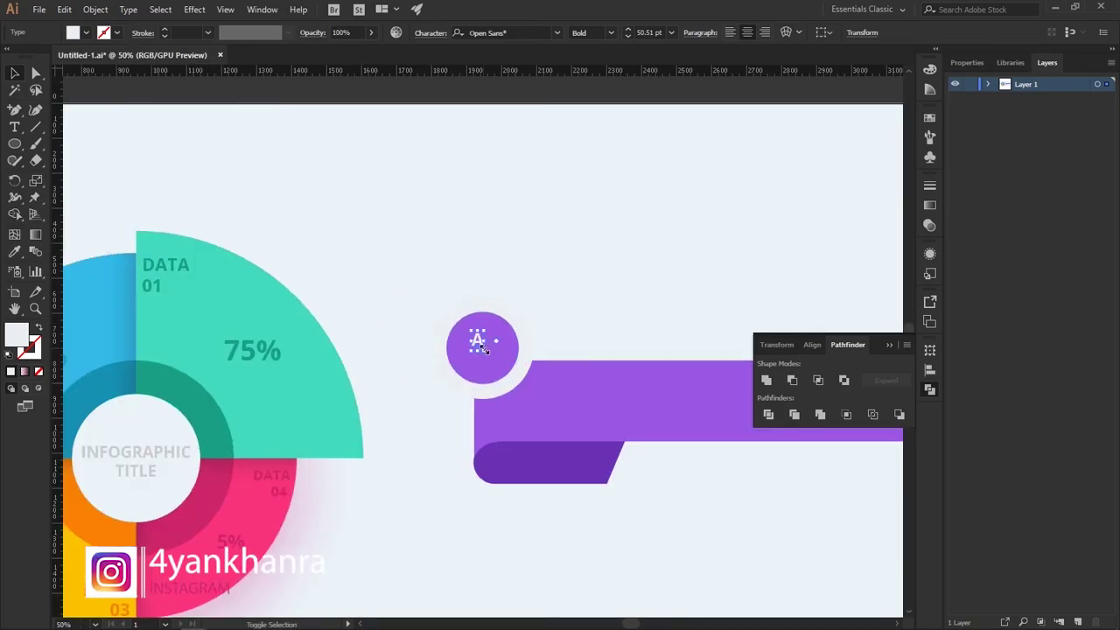
{"action": "mouse_move", "coordinate": [485, 351]}
{"action": "left_mouse_down"}
{"action": "mouse_move", "coordinate": [514, 385]}
{"action": "mouse_move", "coordinate": [486, 346]}
{"action": "left_mouse_up"}
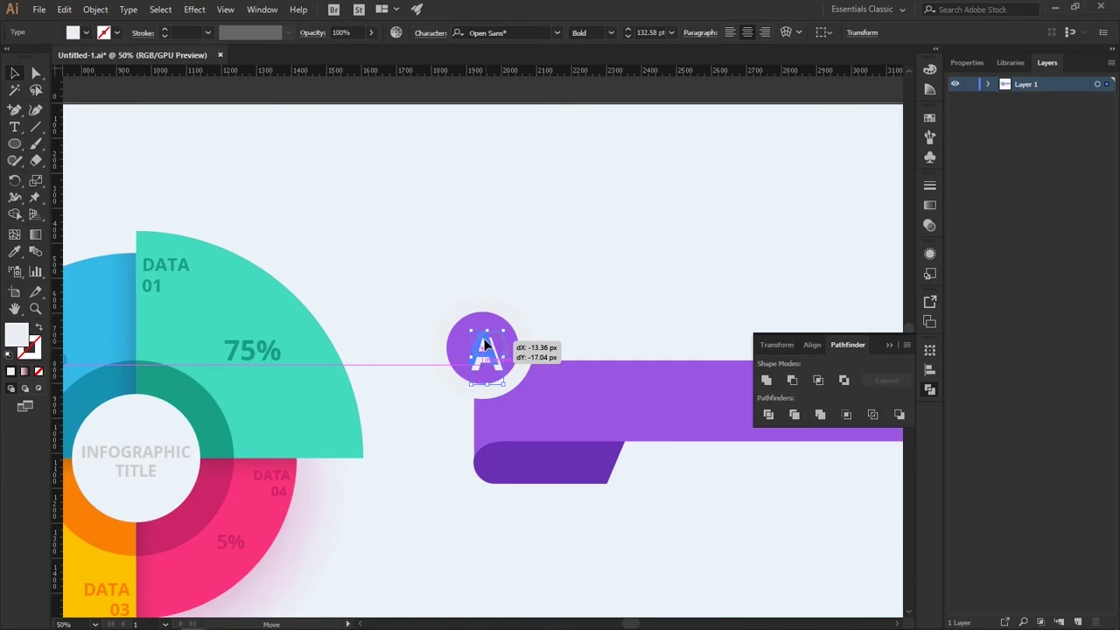
{"action": "left_click", "coordinate": [535, 288]}
{"action": "scroll", "coordinate": [534, 288], "scroll_direction": "down", "scroll_amount": 2}
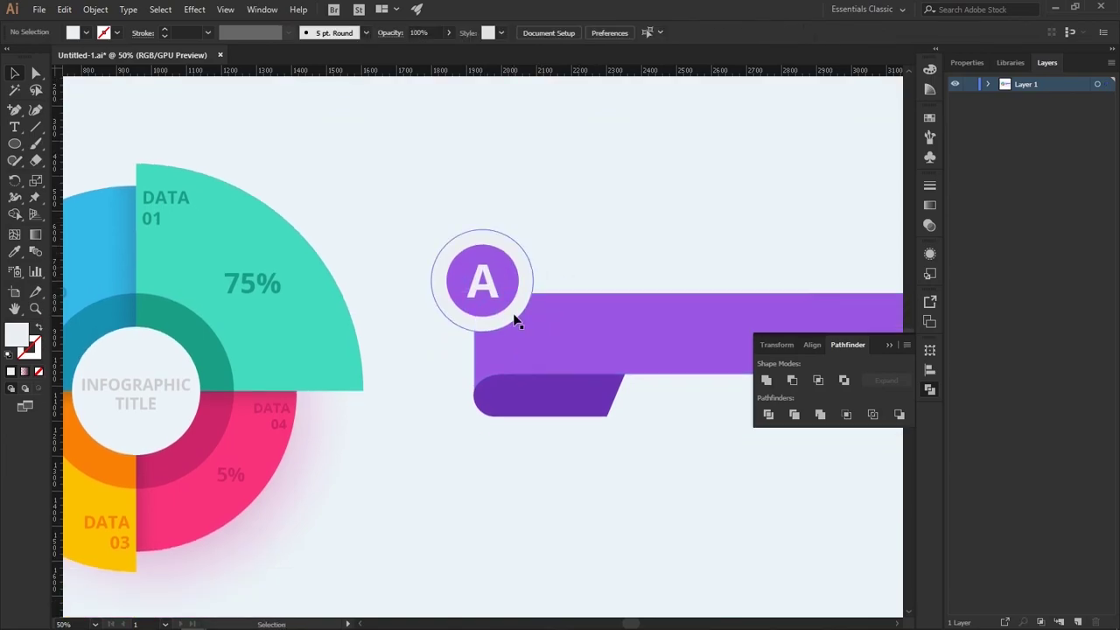
{"action": "left_click", "coordinate": [515, 320]}
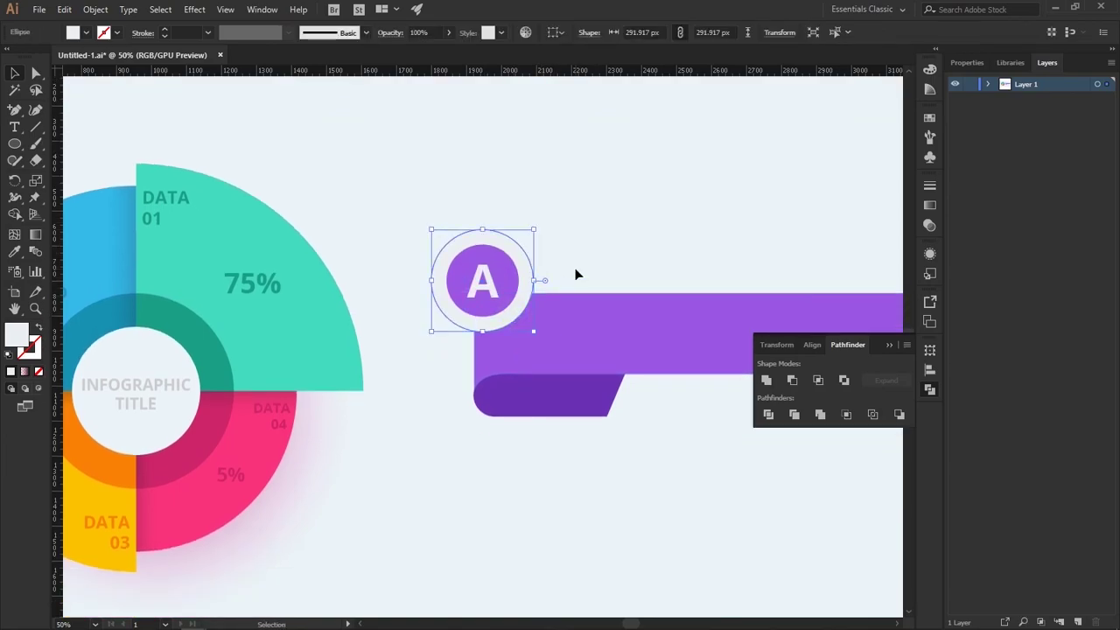
Give the light circle a reversed radial gradient fill.
{"action": "key", "text": "a"}
{"action": "key", "text": "v"}
{"action": "left_click", "coordinate": [25, 372]}
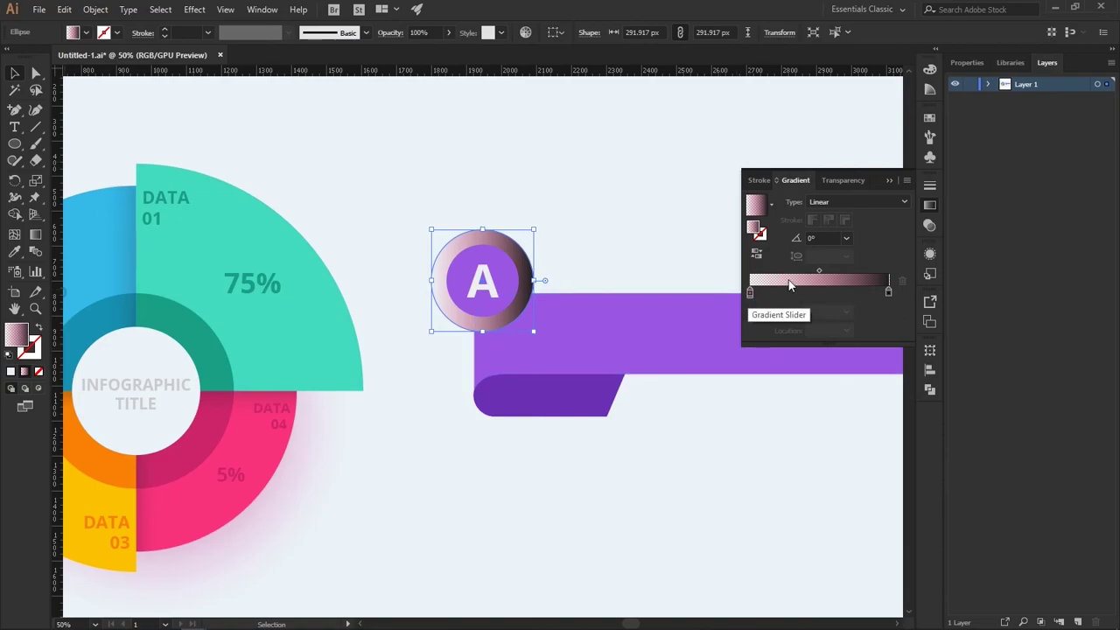
{"action": "left_click", "coordinate": [823, 202]}
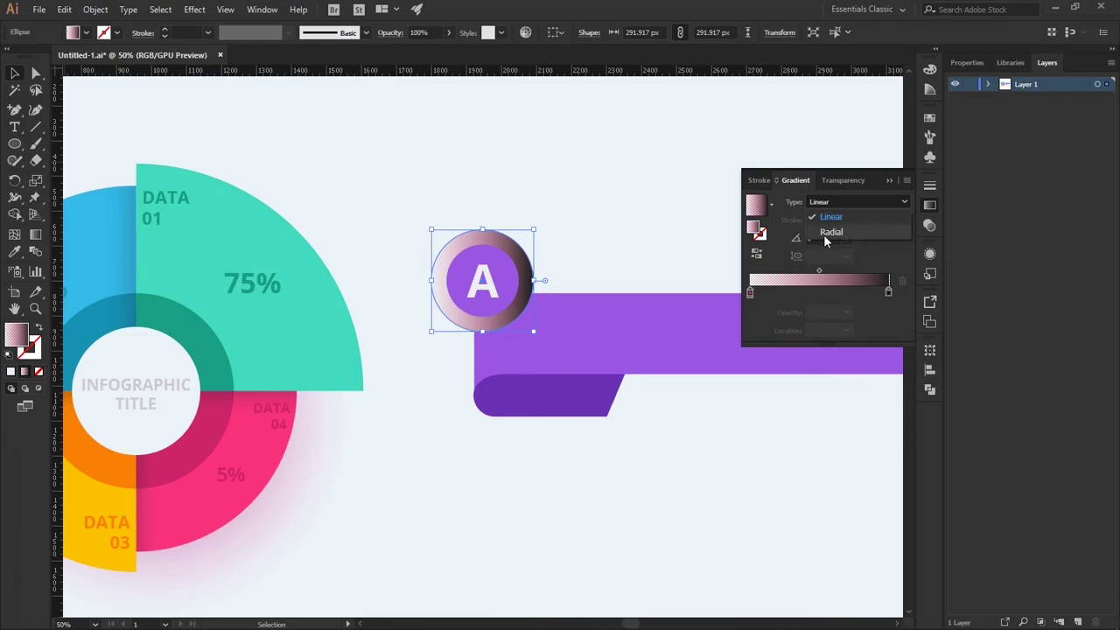
{"action": "left_click", "coordinate": [827, 231]}
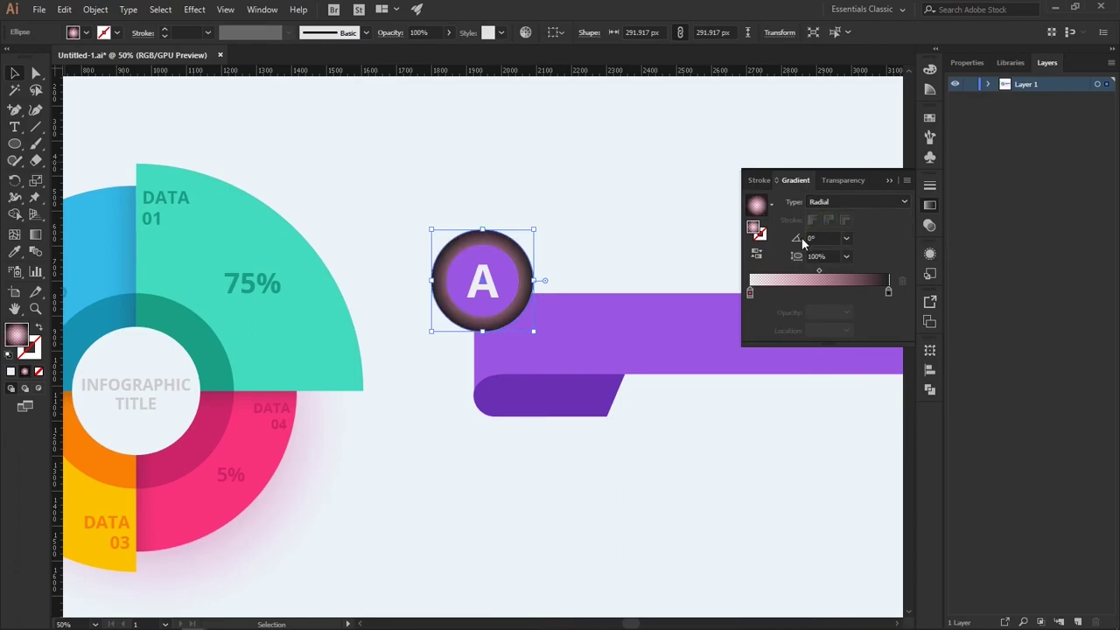
{"action": "left_click", "coordinate": [756, 256]}
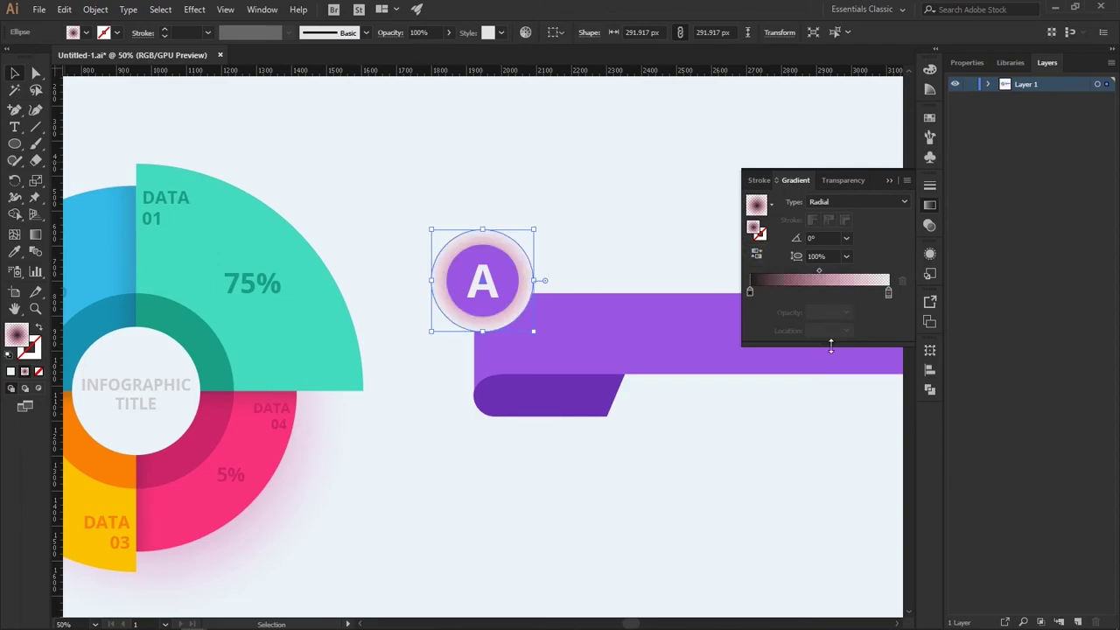
Set the right gradient stop to white at 0% opacity and shift the circle down-right.
{"action": "left_click", "coordinate": [750, 293]}
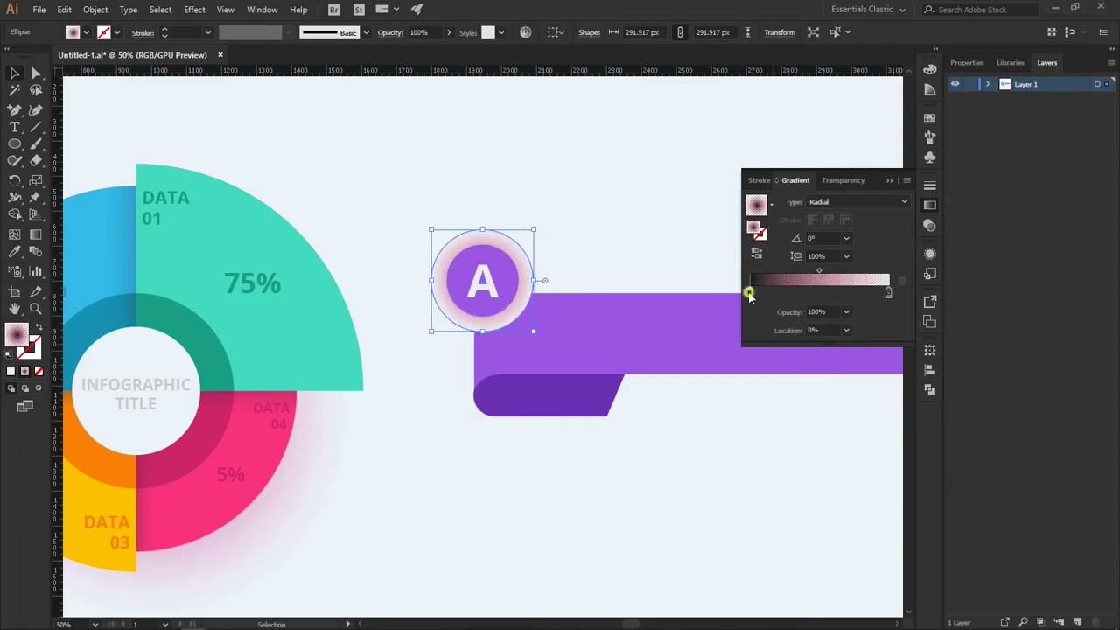
{"action": "double_click", "coordinate": [749, 293]}
{"action": "left_click", "coordinate": [749, 293]}
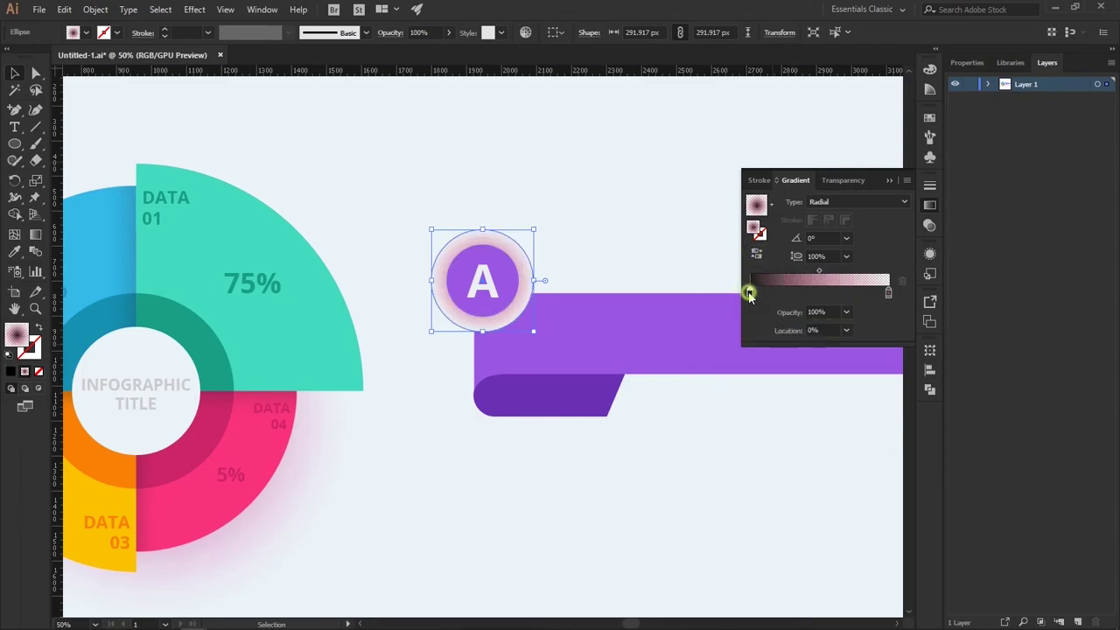
{"action": "left_click", "coordinate": [888, 293]}
{"action": "double_click", "coordinate": [888, 293]}
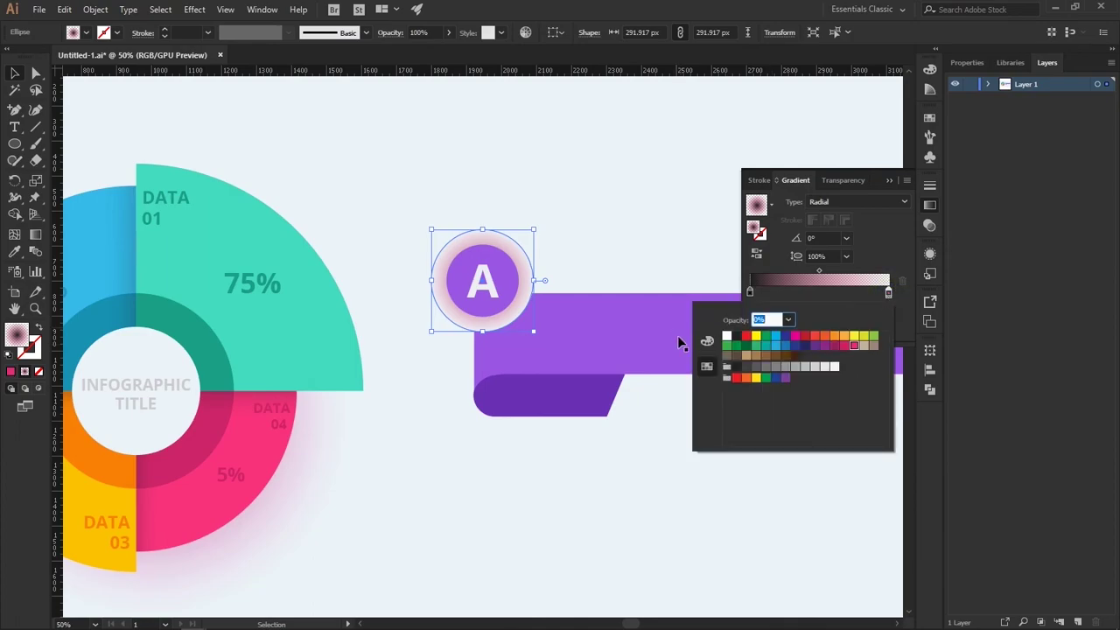
{"action": "left_click", "coordinate": [726, 337]}
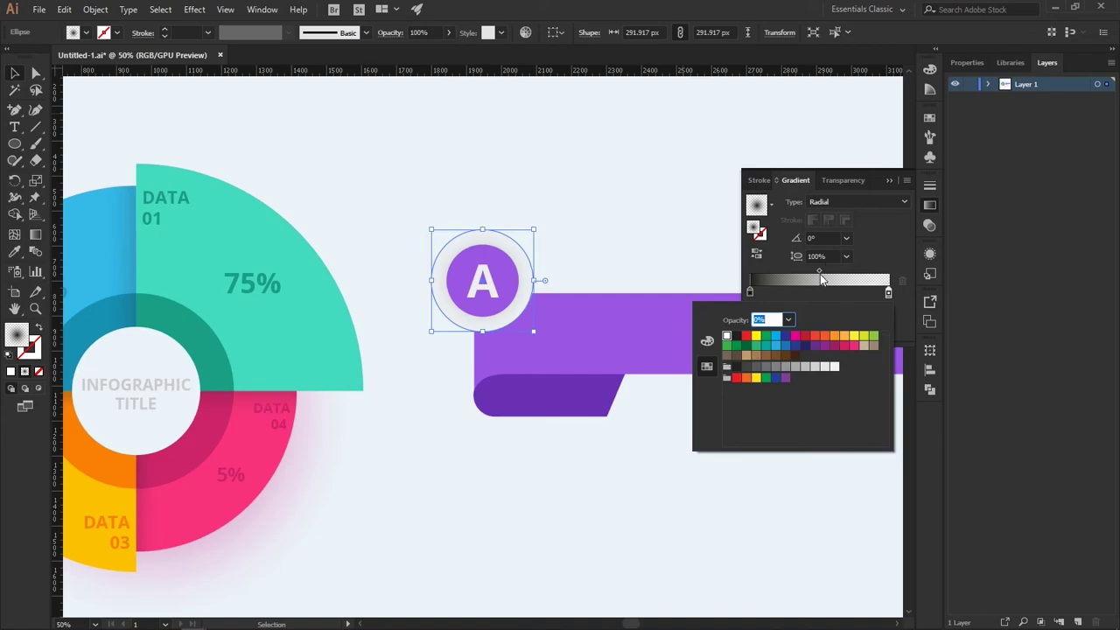
{"action": "left_click", "coordinate": [896, 181]}
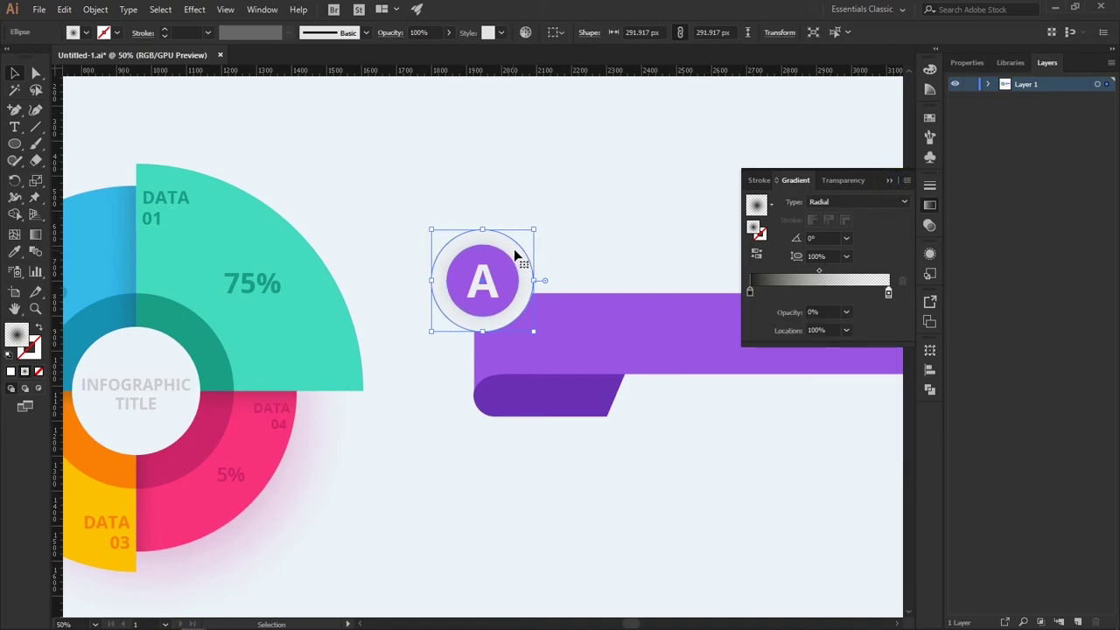
{"action": "mouse_move", "coordinate": [514, 248]}
{"action": "left_mouse_down"}
{"action": "mouse_move", "coordinate": [573, 264]}
{"action": "mouse_move", "coordinate": [548, 298]}
{"action": "left_mouse_up"}
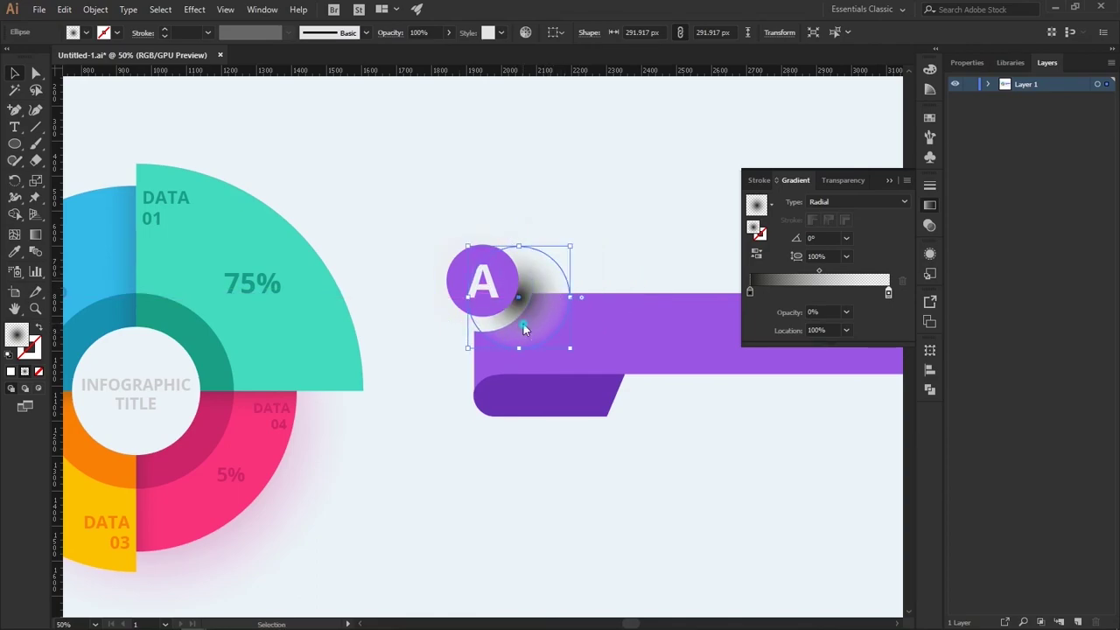
Send the glow circle backward, darken a gradient stop, and centre it under the A badge.
{"action": "right_click", "coordinate": [524, 323]}
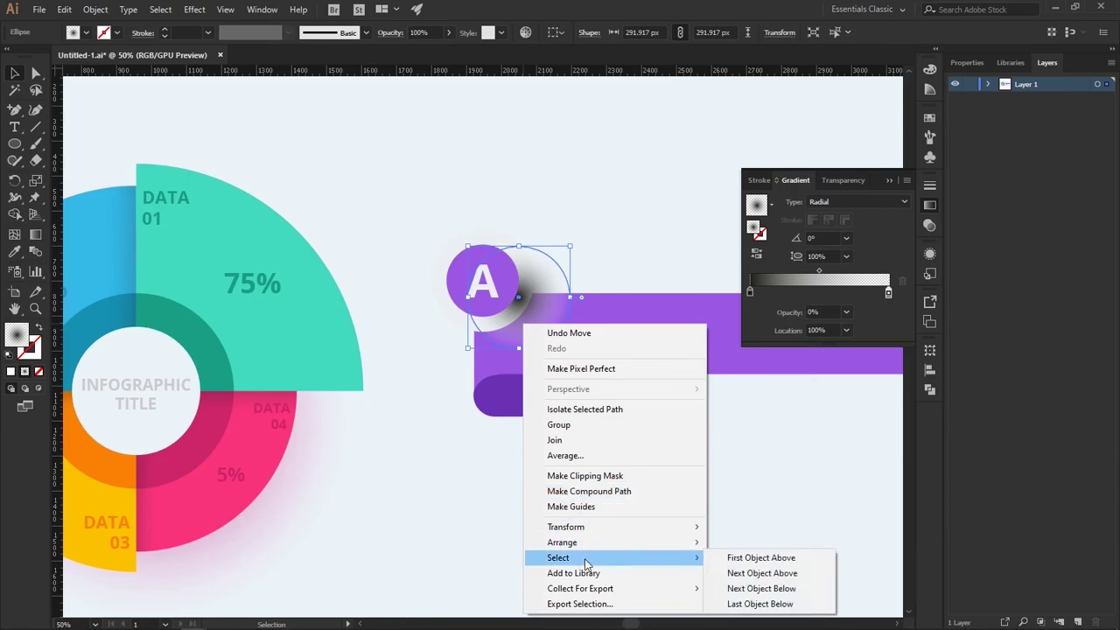
{"action": "mouse_move", "coordinate": [562, 542]}
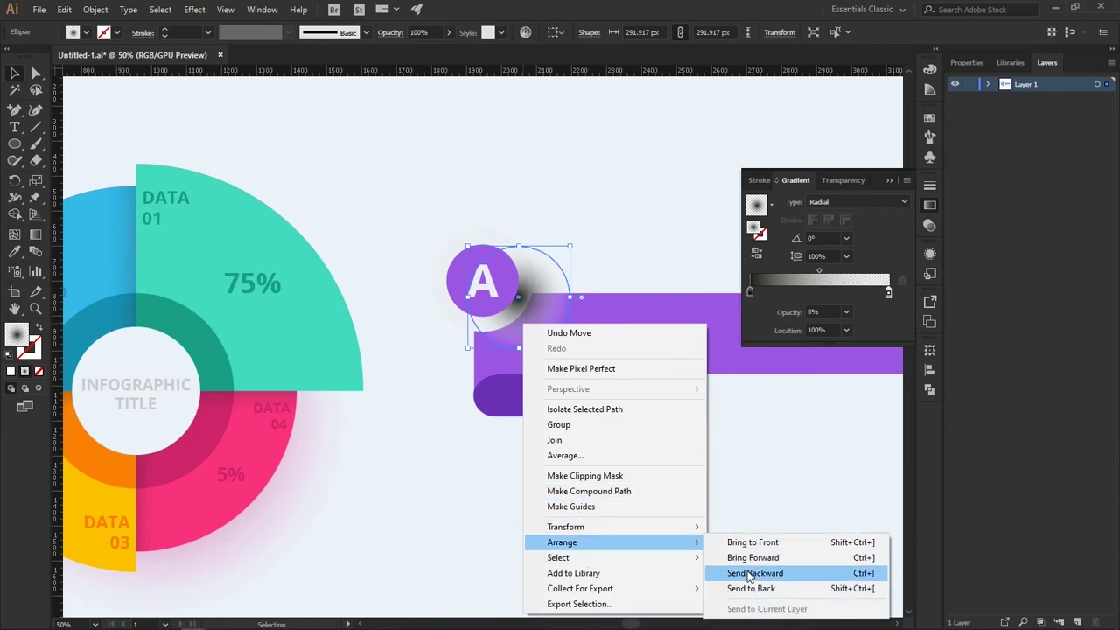
{"action": "left_click", "coordinate": [749, 574]}
{"action": "mouse_move", "coordinate": [557, 279]}
{"action": "left_mouse_down"}
{"action": "mouse_move", "coordinate": [528, 271]}
{"action": "mouse_move", "coordinate": [545, 270]}
{"action": "left_mouse_up"}
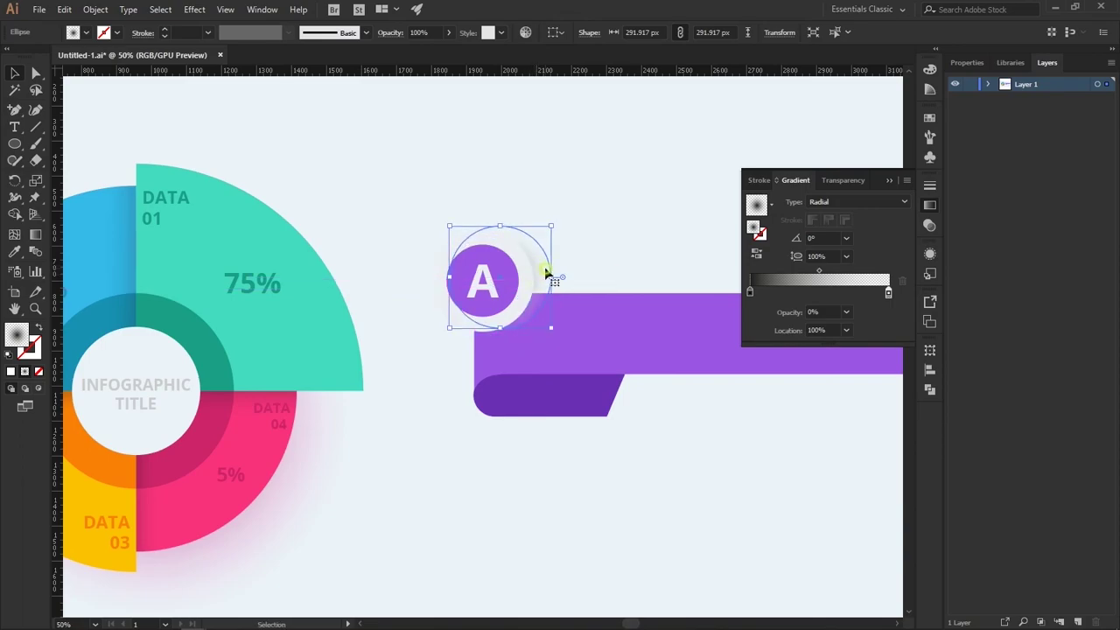
{"action": "double_click", "coordinate": [888, 294]}
{"action": "left_click", "coordinate": [742, 338]}
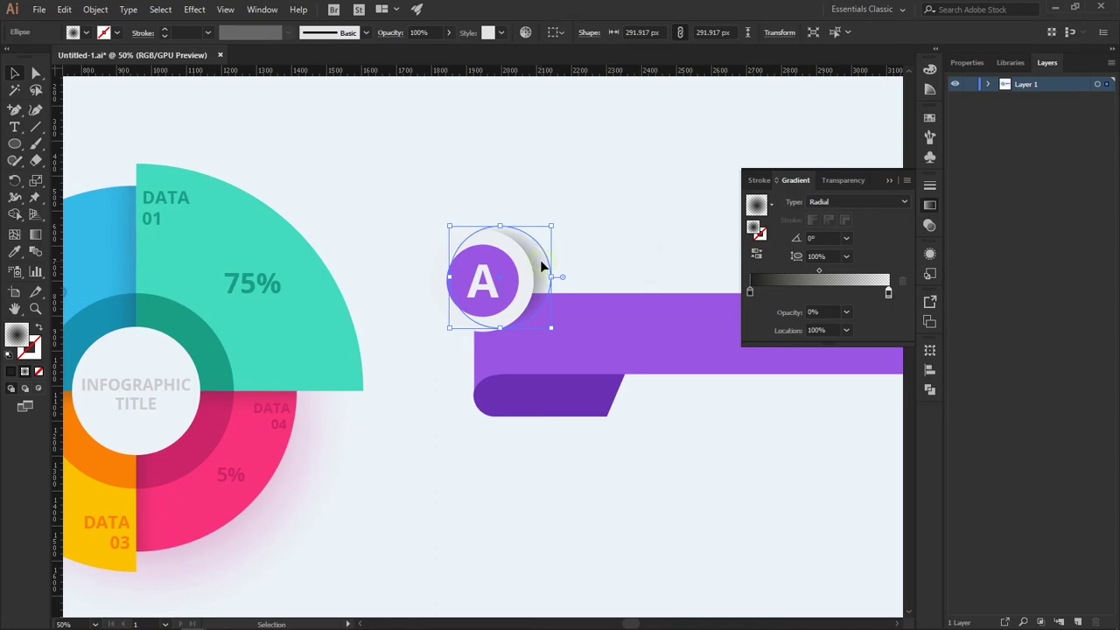
{"action": "mouse_move", "coordinate": [540, 260]}
{"action": "left_mouse_down"}
{"action": "mouse_move", "coordinate": [523, 264]}
{"action": "mouse_move", "coordinate": [544, 219]}
{"action": "left_mouse_up"}
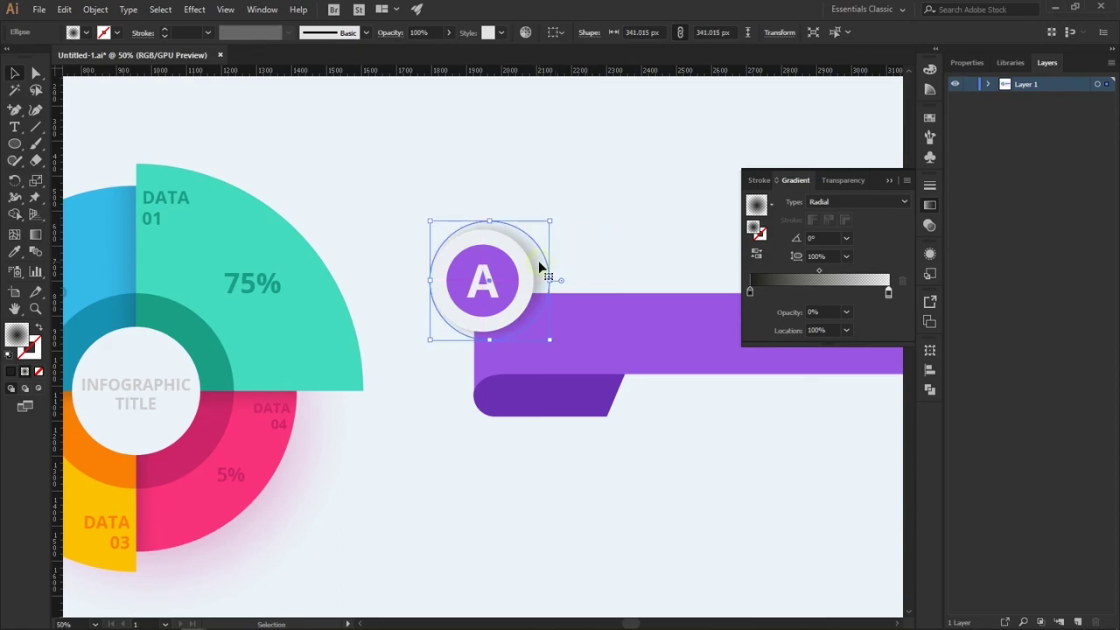
Lower the glow circle's opacity to 64%.
{"action": "double_click", "coordinate": [539, 261]}
{"action": "double_click", "coordinate": [601, 243]}
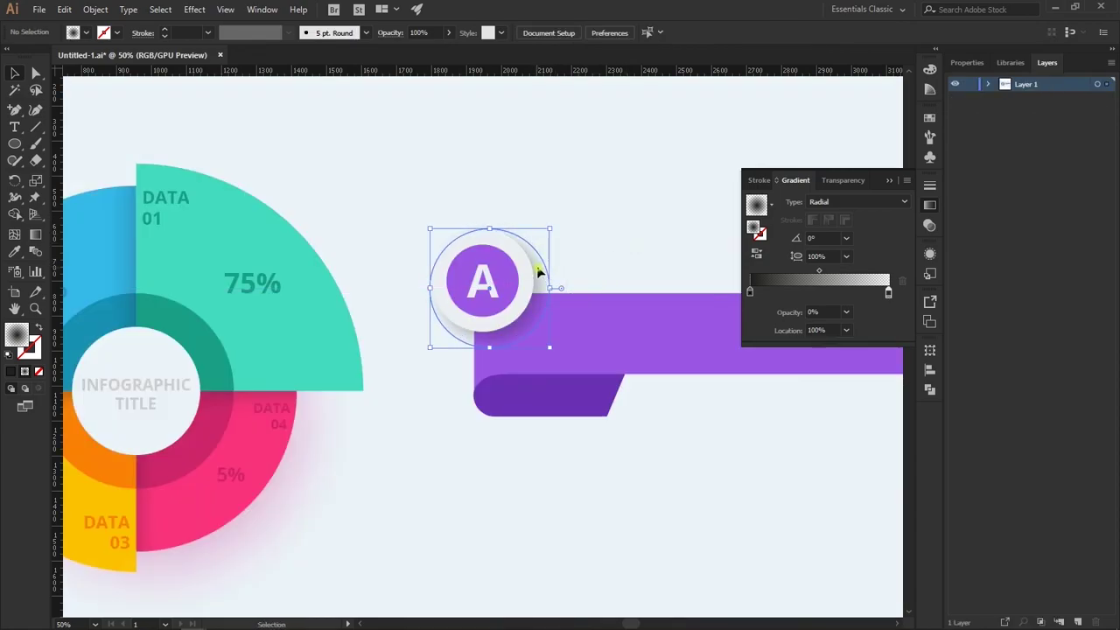
{"action": "double_click", "coordinate": [536, 264]}
{"action": "double_click", "coordinate": [618, 255]}
{"action": "left_click", "coordinate": [540, 280]}
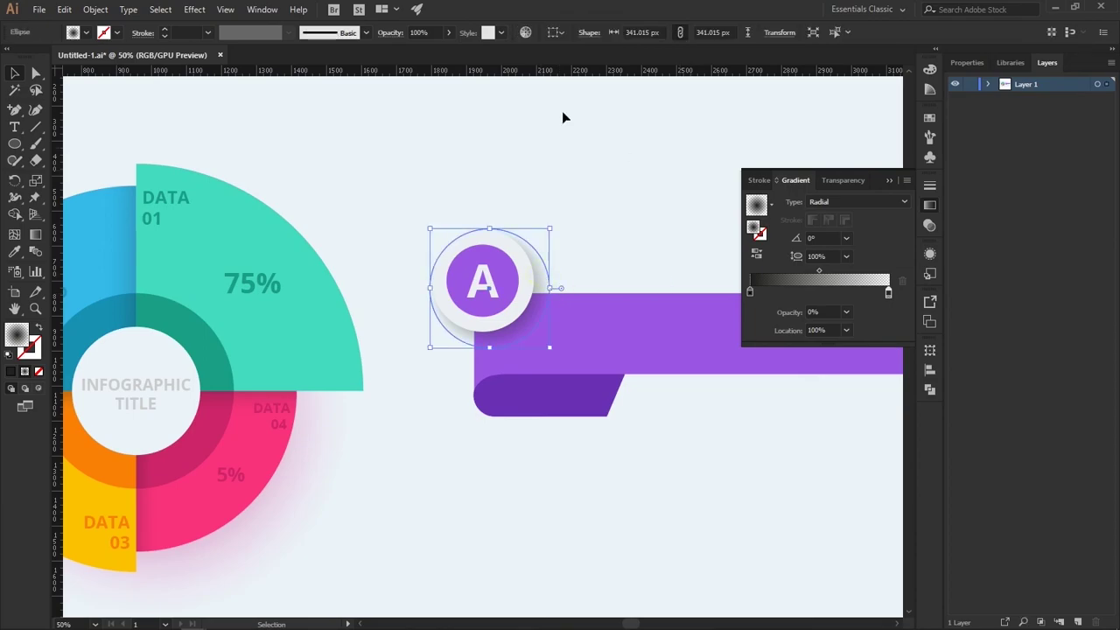
{"action": "left_click", "coordinate": [448, 32]}
{"action": "left_click_drag", "start_coordinate": [452, 50], "coordinate": [427, 50]}
Zoom out and pan to centre the purple banner in view.
{"action": "left_click", "coordinate": [606, 157]}
{"action": "key", "text": "ctrl+minus"}
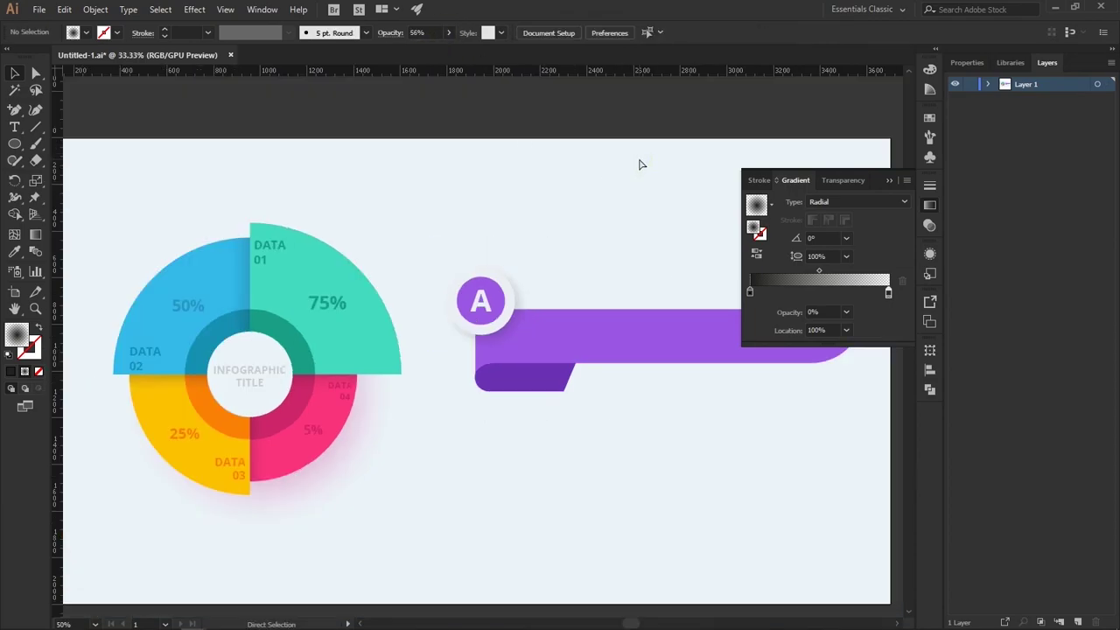
{"action": "key", "text": "ctrl+minus"}
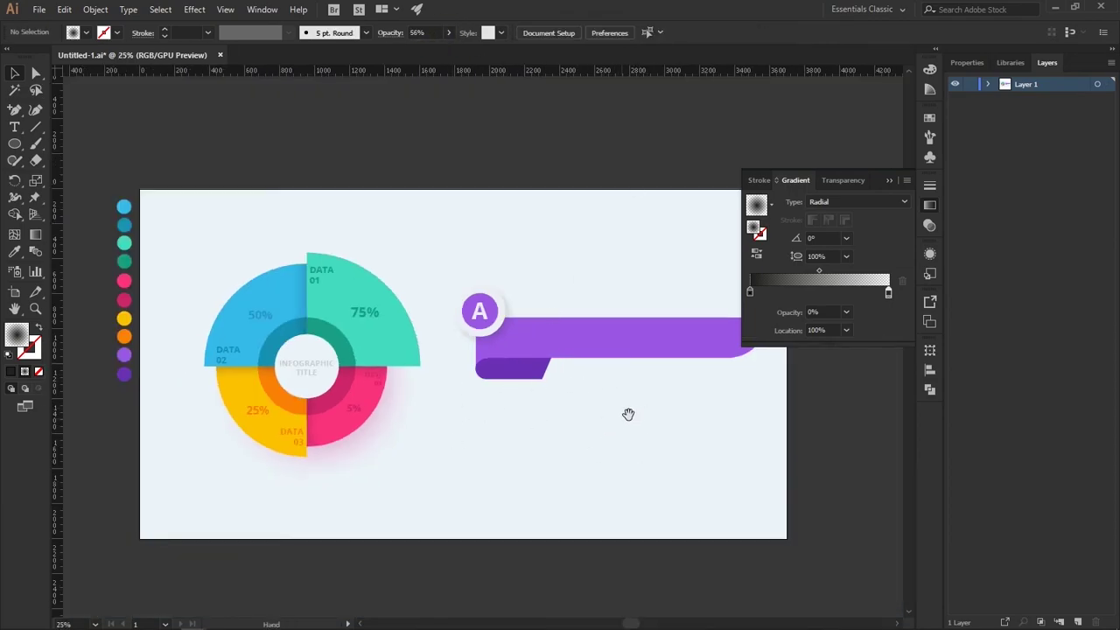
{"action": "left_click_drag", "start_coordinate": [630, 411], "coordinate": [553, 423]}
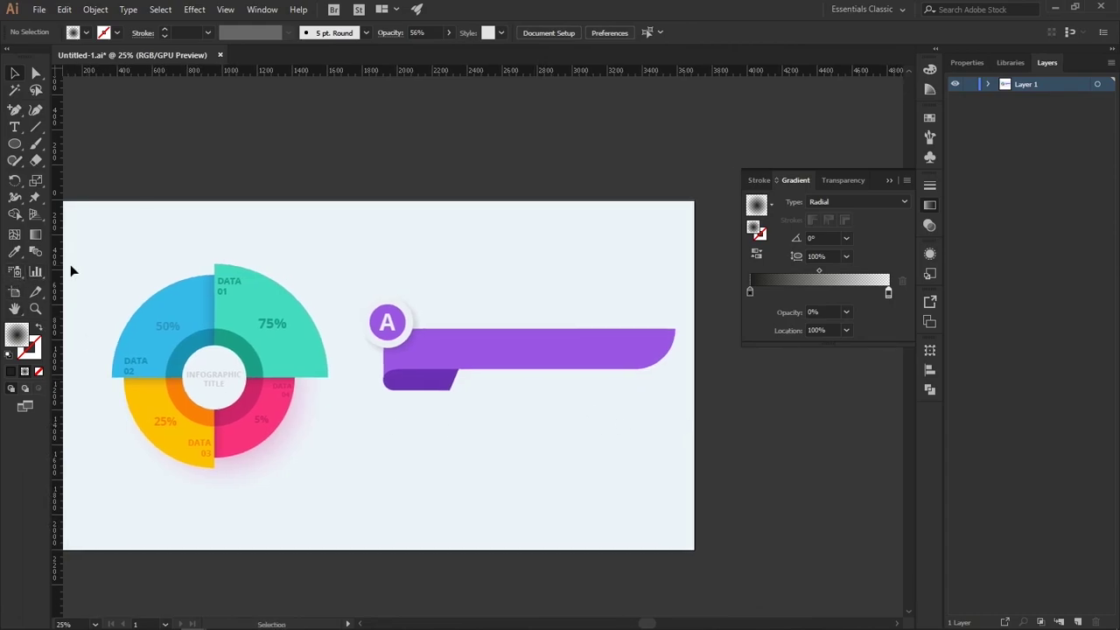
Replace the banner's placeholder text with 'TITLE HERE' beside the A badge.
{"action": "left_click", "coordinate": [14, 129]}
{"action": "left_click", "coordinate": [442, 339]}
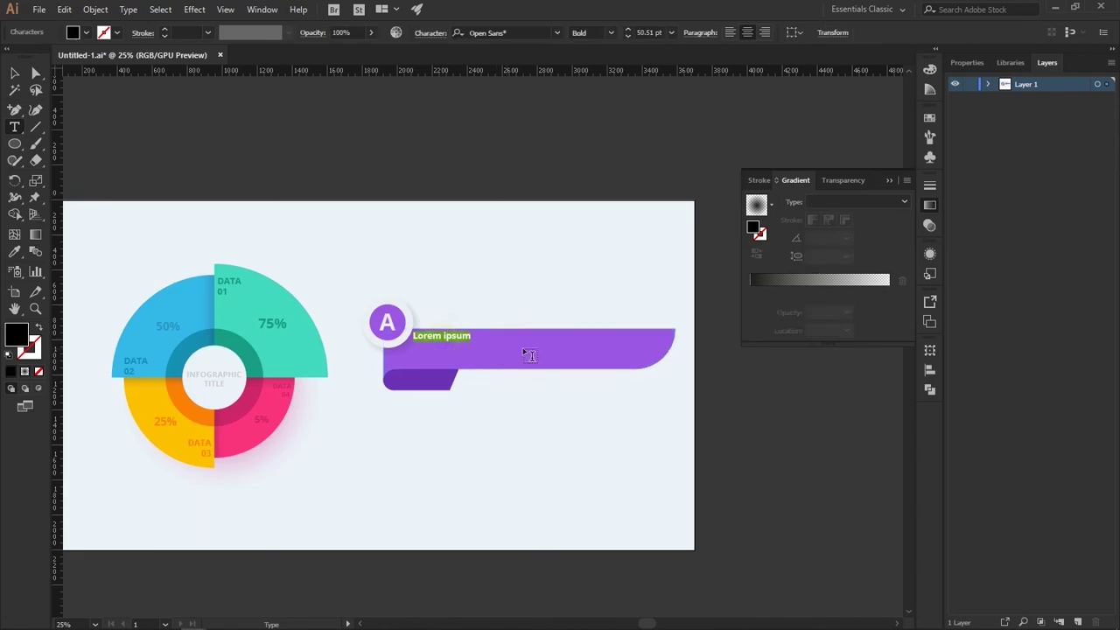
{"action": "key", "text": "BackSpace"}
{"action": "type", "text": "RE"}
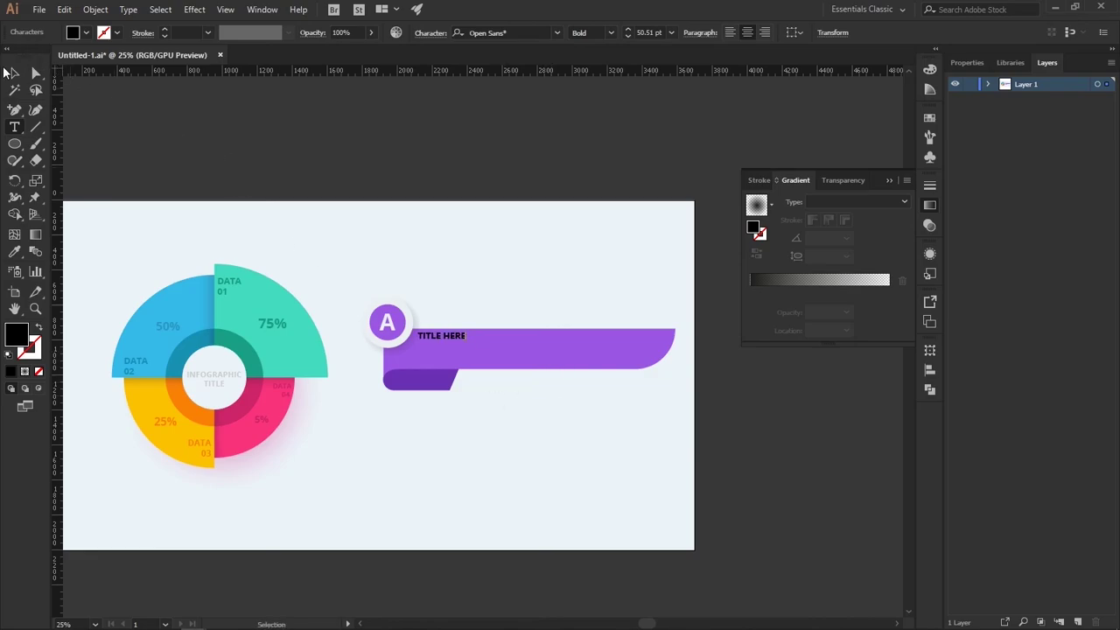
{"action": "left_click", "coordinate": [14, 72]}
{"action": "left_click_drag", "start_coordinate": [453, 347], "coordinate": [469, 353]}
{"action": "left_click", "coordinate": [570, 445]}
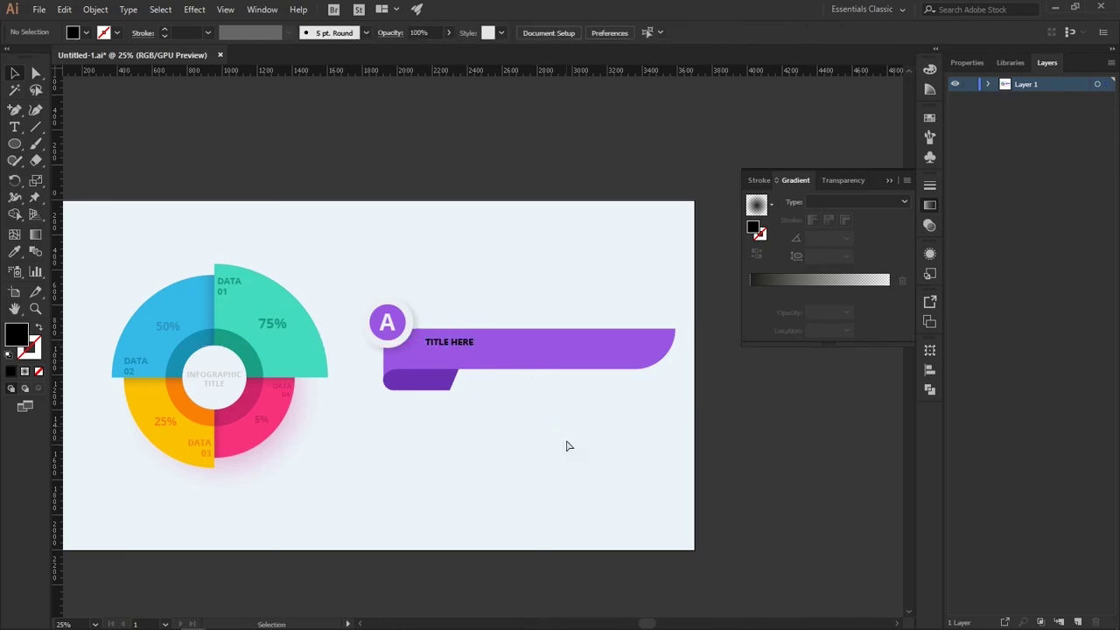
{"action": "key", "text": "ctrl+plus"}
Resize the TITLE HERE heading to 58.1 pt and nudge it slightly right.
{"action": "left_click", "coordinate": [437, 344]}
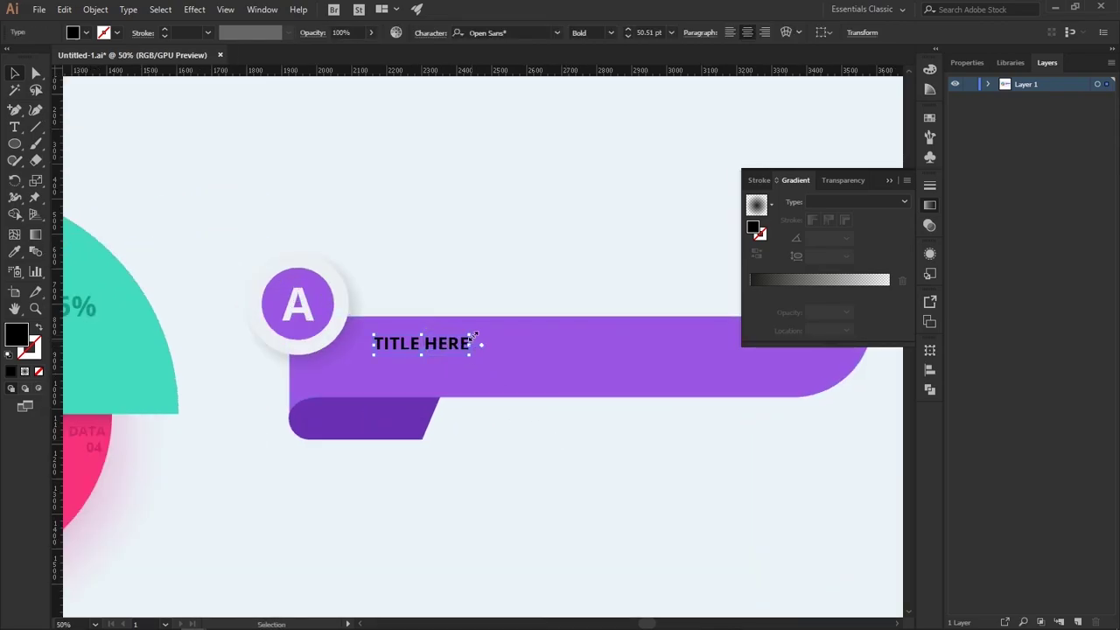
{"action": "mouse_move", "coordinate": [474, 333]}
{"action": "left_mouse_down"}
{"action": "mouse_move", "coordinate": [493, 332]}
{"action": "mouse_move", "coordinate": [477, 330]}
{"action": "left_mouse_up"}
{"action": "left_click", "coordinate": [499, 277]}
{"action": "left_click", "coordinate": [510, 285]}
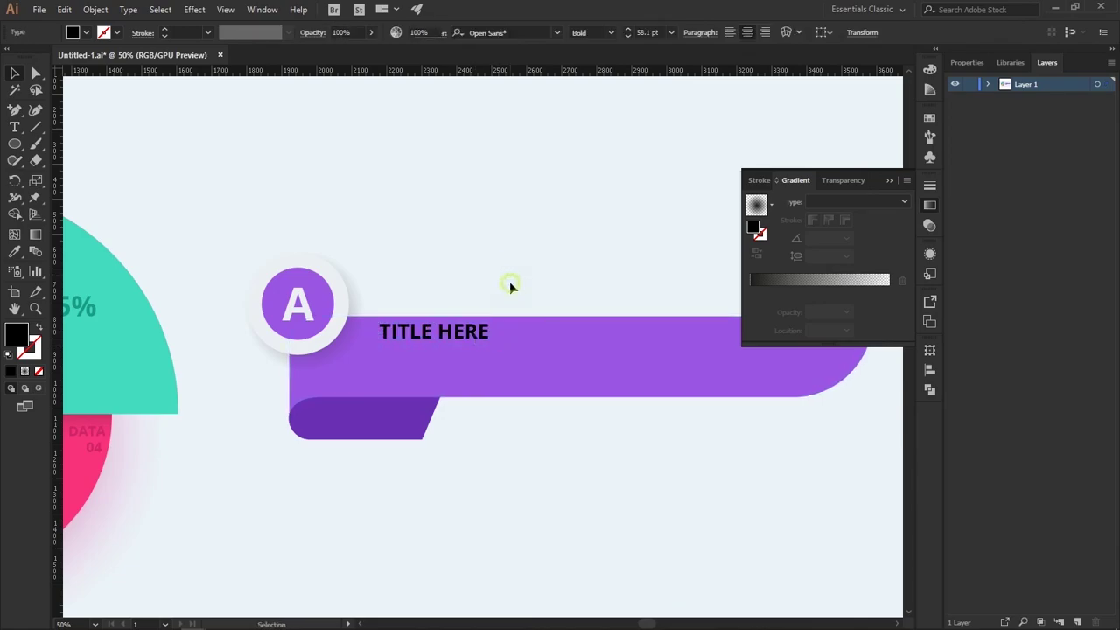
Recolour the TITLE HERE heading with the ribbon fold's dark purple using the Eyedropper.
{"action": "left_click", "coordinate": [14, 252]}
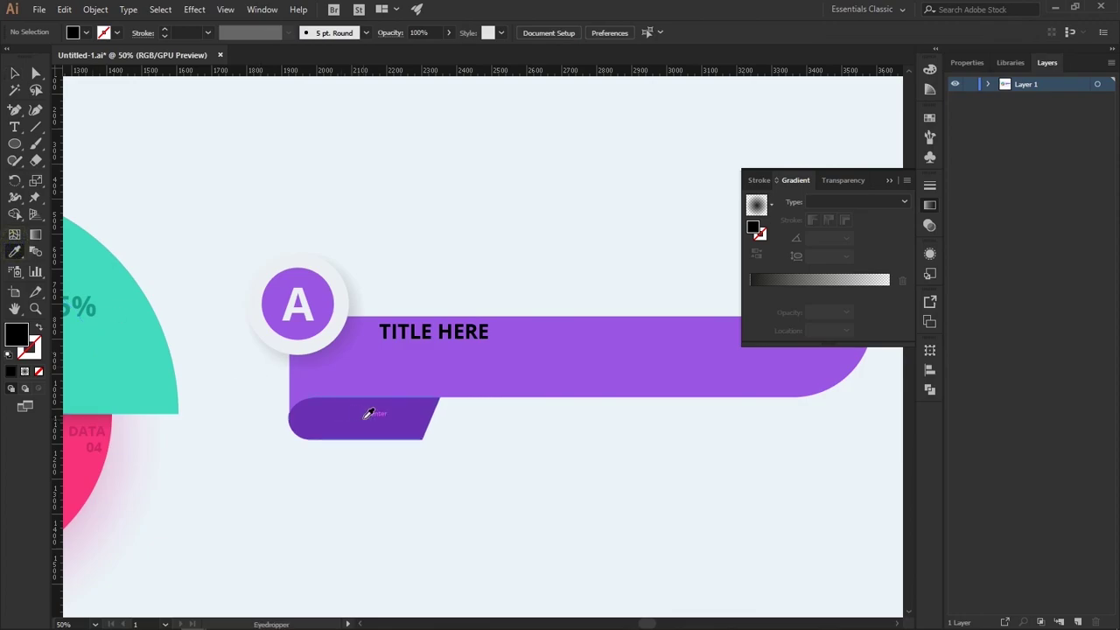
{"action": "left_click", "coordinate": [14, 73]}
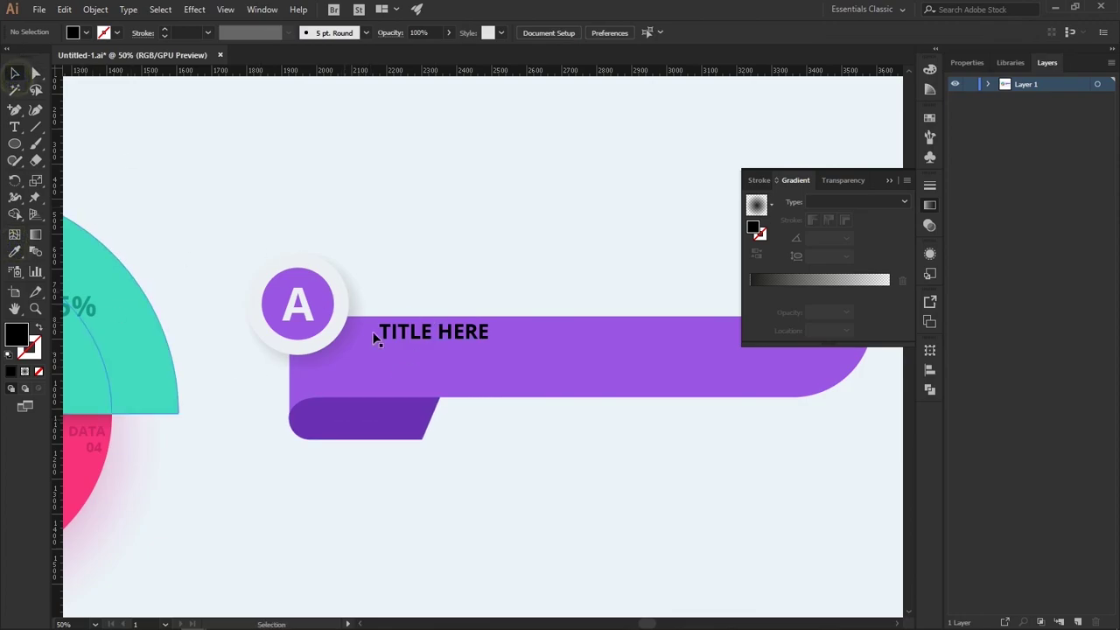
{"action": "left_click", "coordinate": [403, 336]}
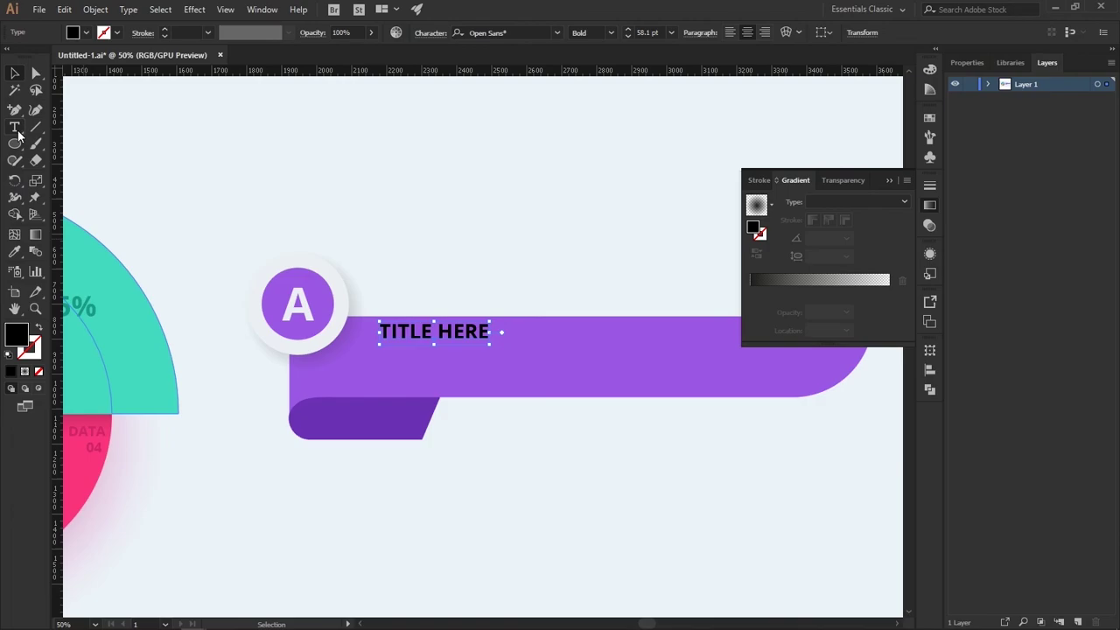
{"action": "left_click", "coordinate": [14, 251]}
{"action": "left_click", "coordinate": [398, 418]}
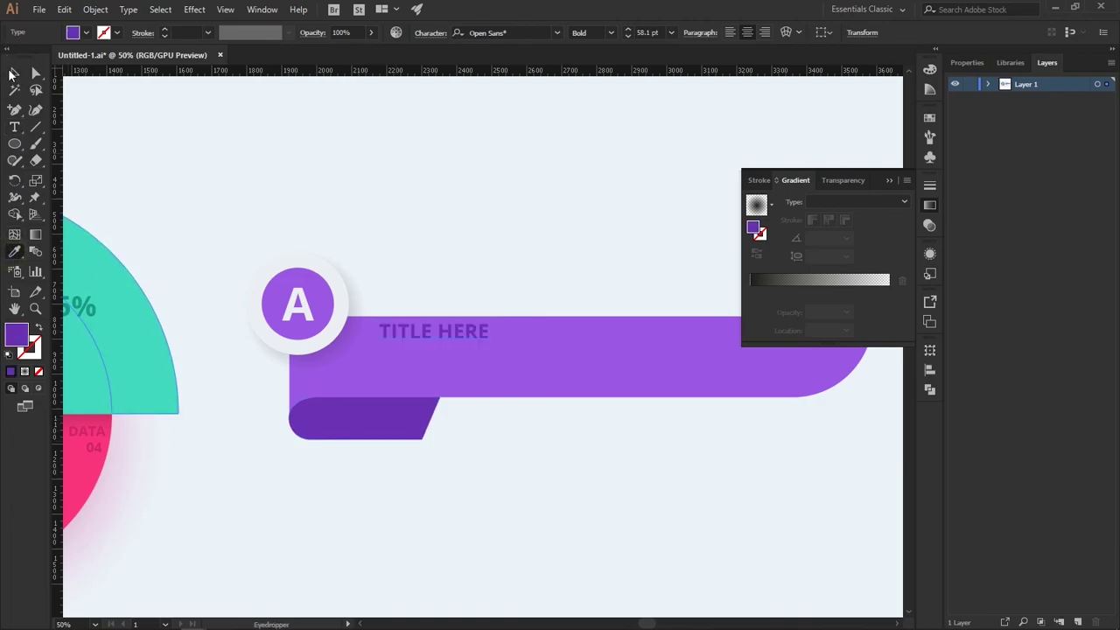
{"action": "left_click", "coordinate": [14, 127]}
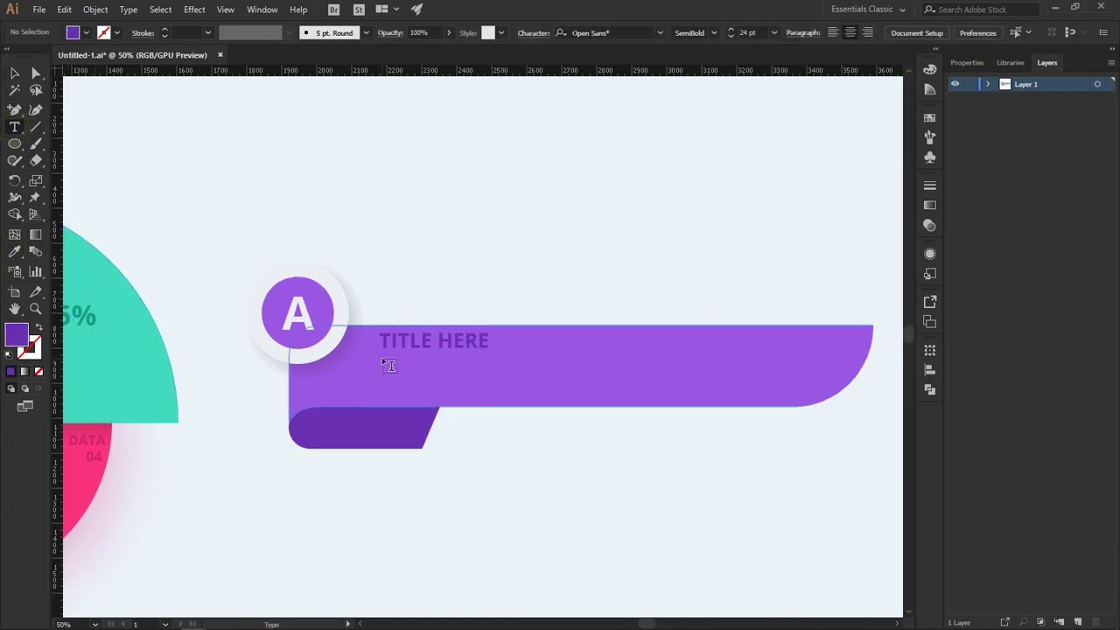
Add a lorem ipsum placeholder line and move it under the TITLE HERE heading.
{"action": "left_click", "coordinate": [381, 358]}
{"action": "key", "text": "Escape"}
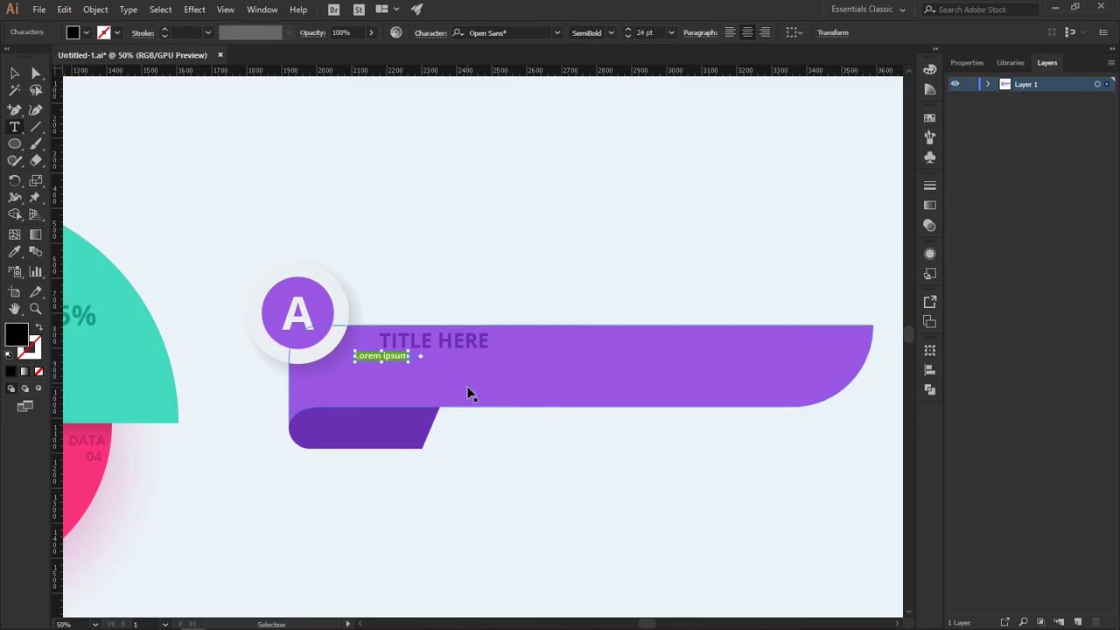
{"action": "key", "text": "ctrl+shift+a"}
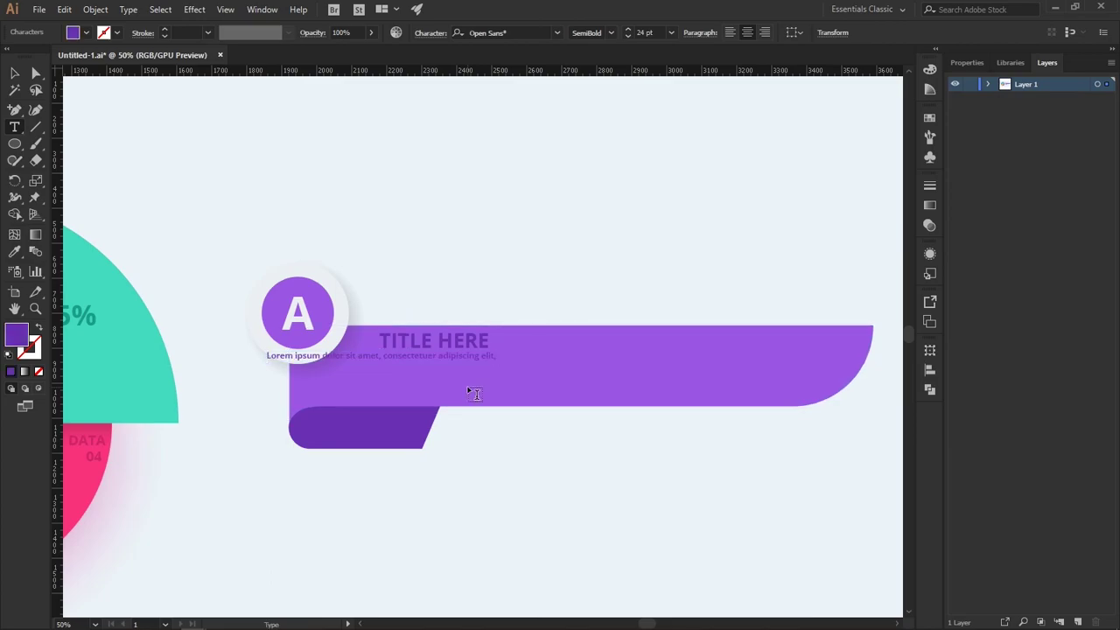
{"action": "left_click", "coordinate": [14, 72]}
{"action": "left_click", "coordinate": [420, 355]}
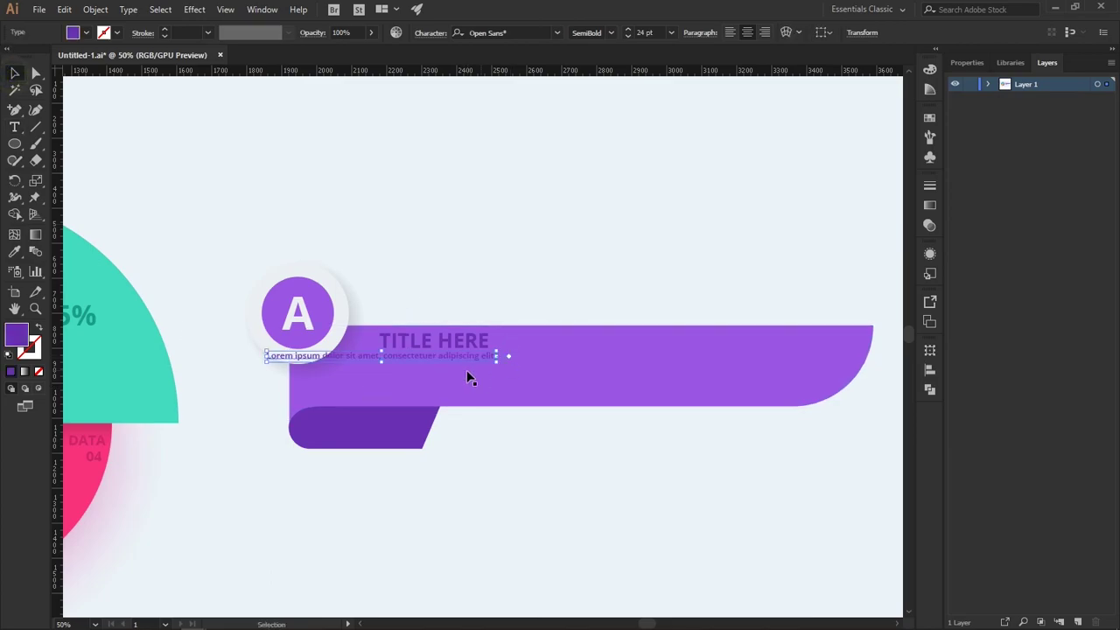
{"action": "mouse_move", "coordinate": [448, 357]}
{"action": "left_mouse_down"}
{"action": "mouse_move", "coordinate": [539, 369]}
{"action": "mouse_move", "coordinate": [559, 357]}
{"action": "left_mouse_up"}
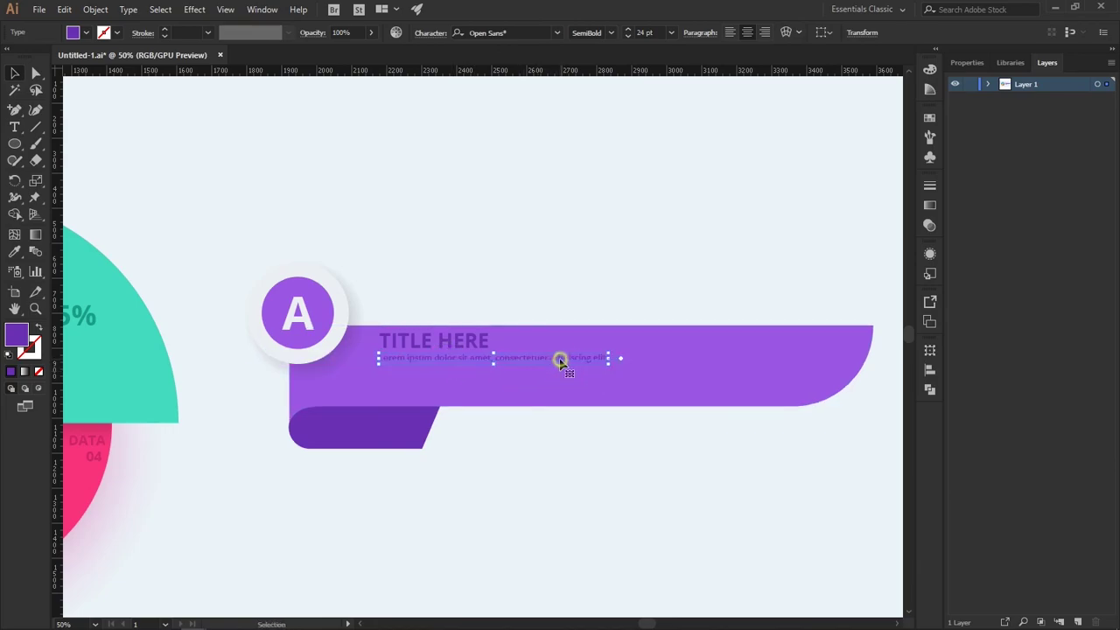
Duplicate the lorem line into three stacked lines and shorten the third line's end.
{"action": "key", "text": "ctrl+shift+a"}
{"action": "key", "text": "t"}
{"action": "key", "text": "v"}
{"action": "left_click", "coordinate": [420, 357]}
{"action": "key", "text": "v"}
{"action": "key", "text": "alt+Down"}
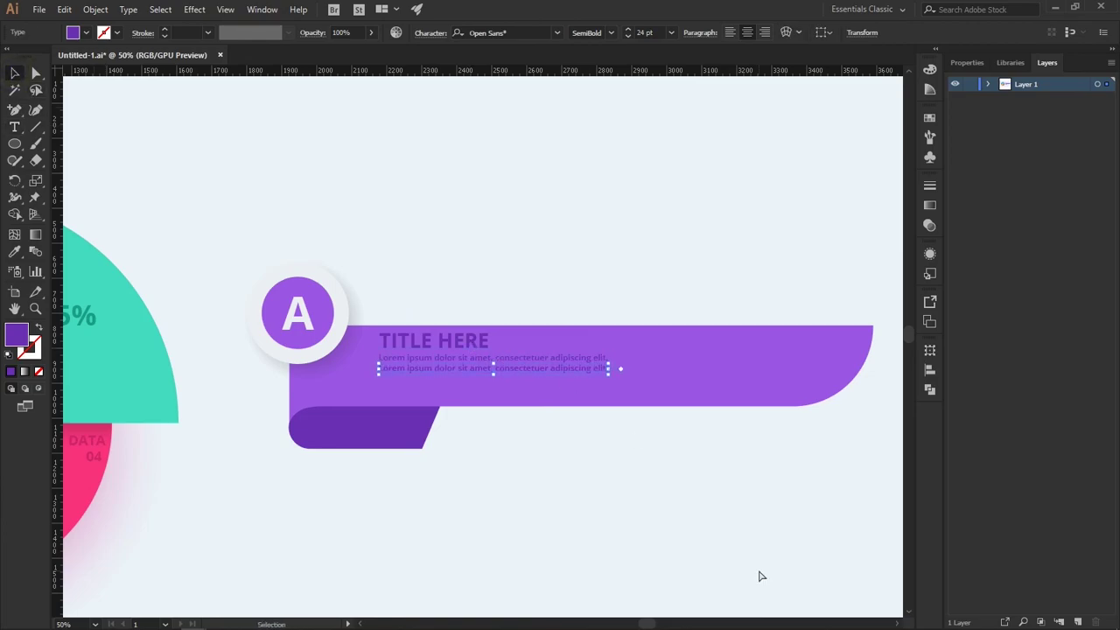
{"action": "key", "text": "alt+Down"}
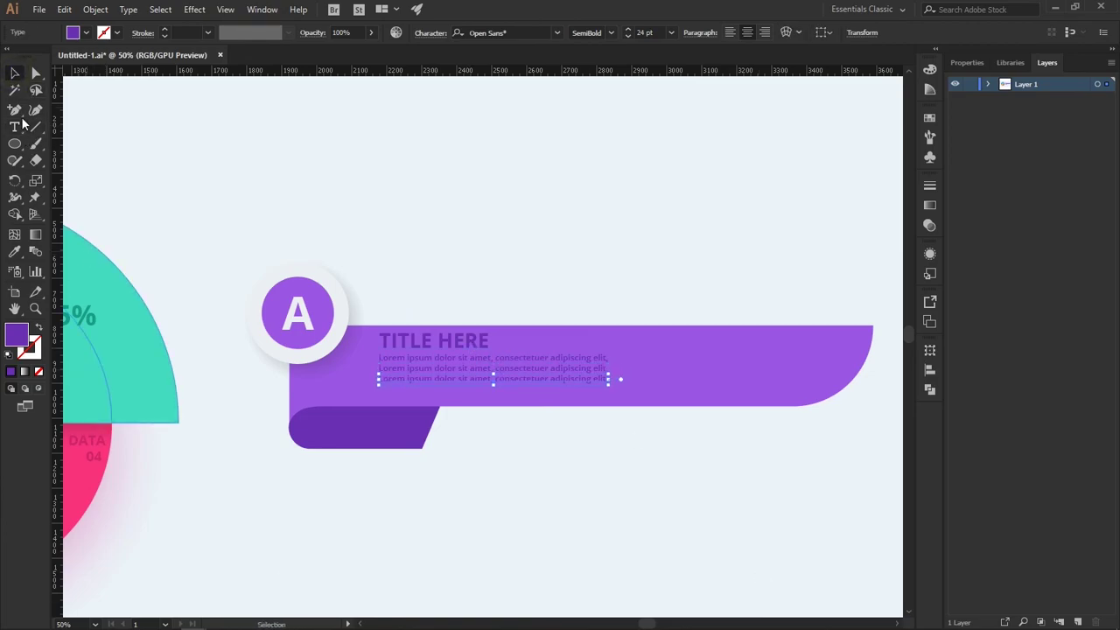
{"action": "left_click", "coordinate": [16, 126]}
{"action": "left_click_drag", "start_coordinate": [494, 378], "coordinate": [608, 379]}
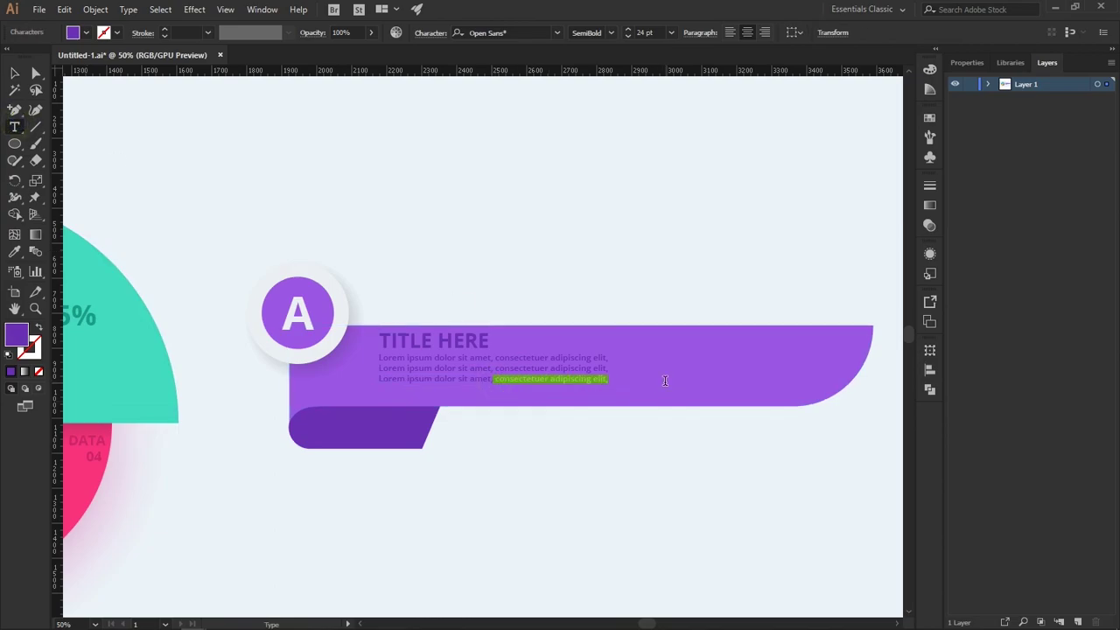
{"action": "key", "text": "BackSpace"}
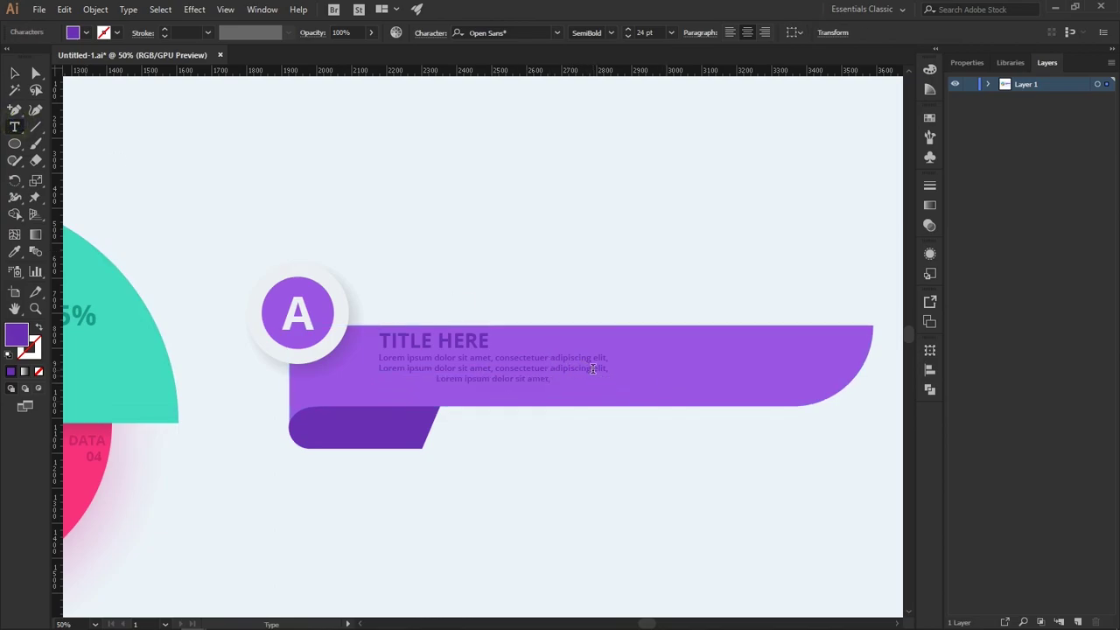
Align the lorem text block to a vertical guide at the heading's left edge.
{"action": "left_click", "coordinate": [15, 73]}
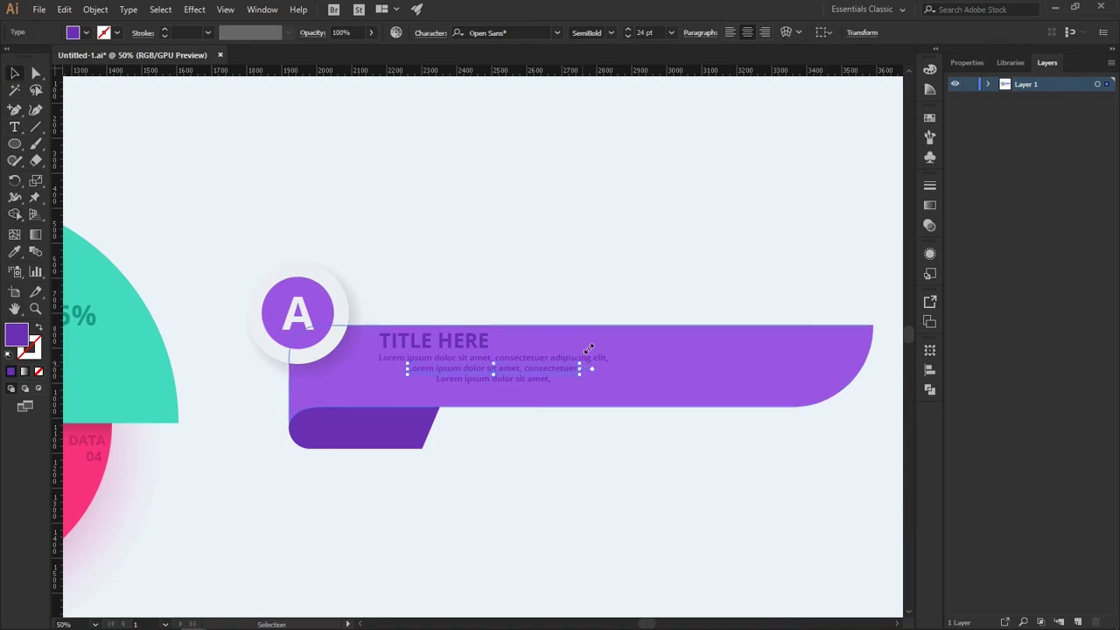
{"action": "left_click", "coordinate": [730, 32]}
{"action": "left_click_drag", "start_coordinate": [567, 377], "coordinate": [413, 368]}
{"action": "left_click_drag", "start_coordinate": [440, 379], "coordinate": [440, 379]}
{"action": "left_click", "coordinate": [495, 517]}
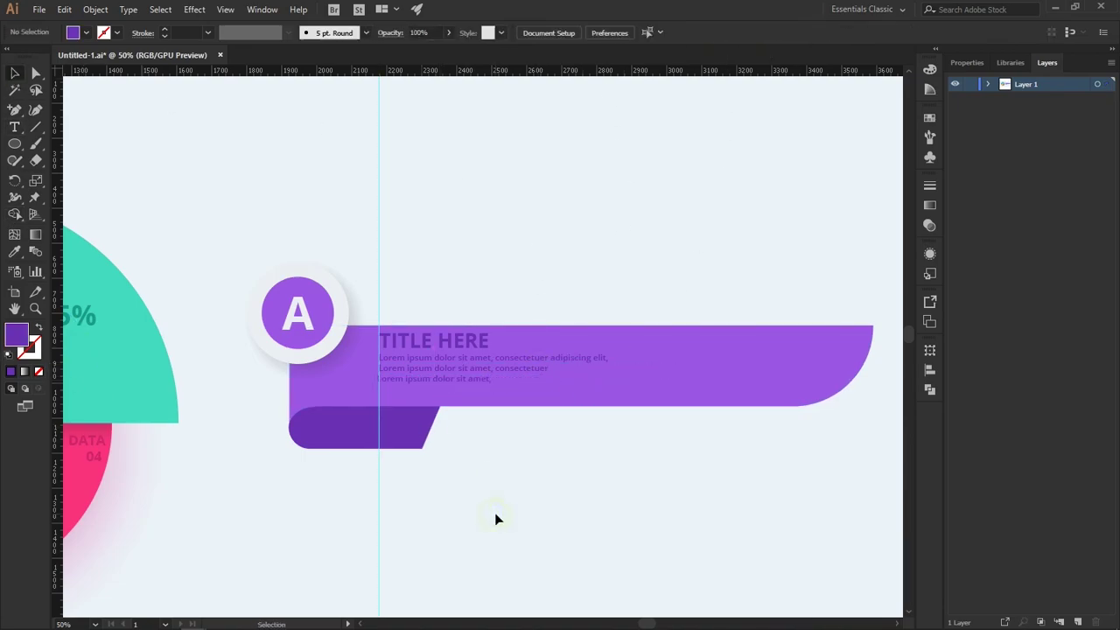
Move the heading and lorem lines slightly lower on the banner.
{"action": "key", "text": "ctrl+plus"}
{"action": "left_click", "coordinate": [458, 376]}
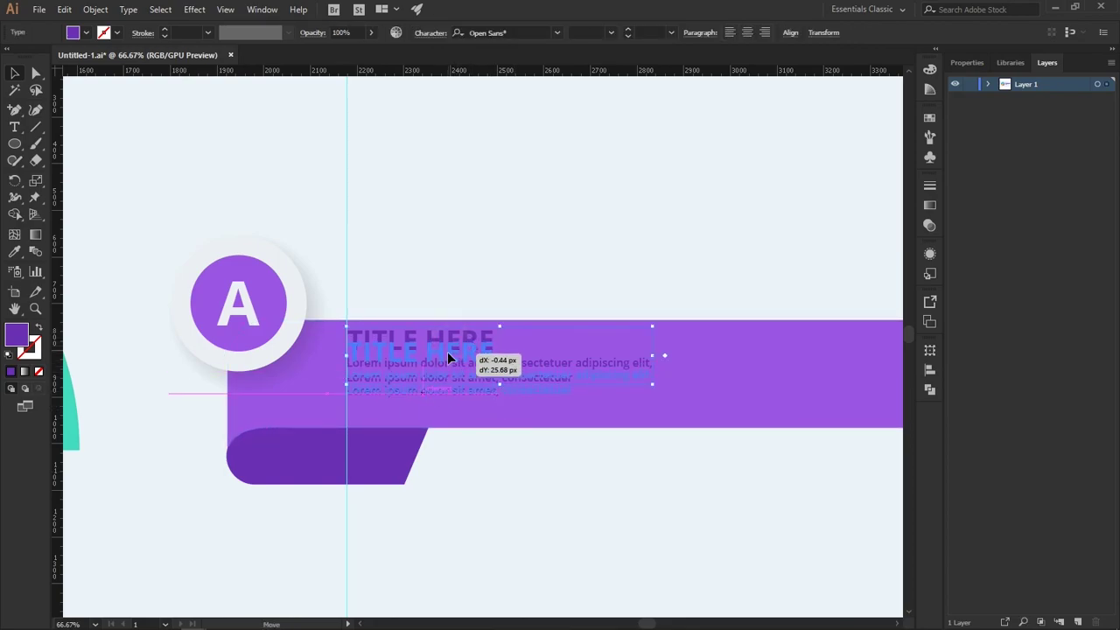
{"action": "left_click_drag", "start_coordinate": [447, 340], "coordinate": [447, 341]}
{"action": "left_click", "coordinate": [534, 499]}
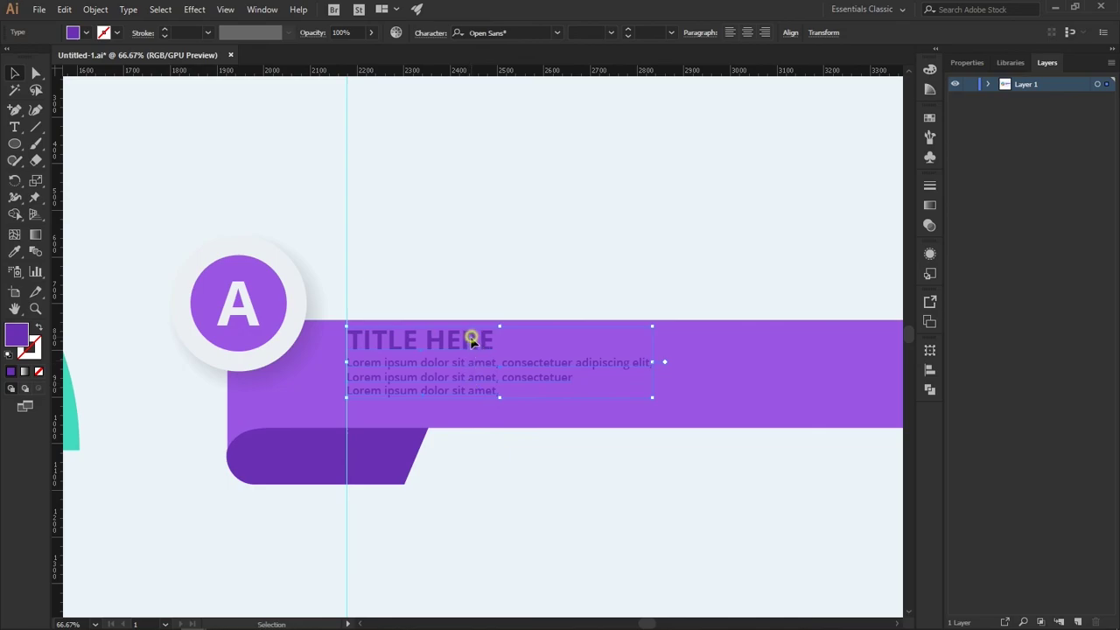
{"action": "left_click_drag", "start_coordinate": [471, 340], "coordinate": [470, 352]}
{"action": "left_click", "coordinate": [569, 537]}
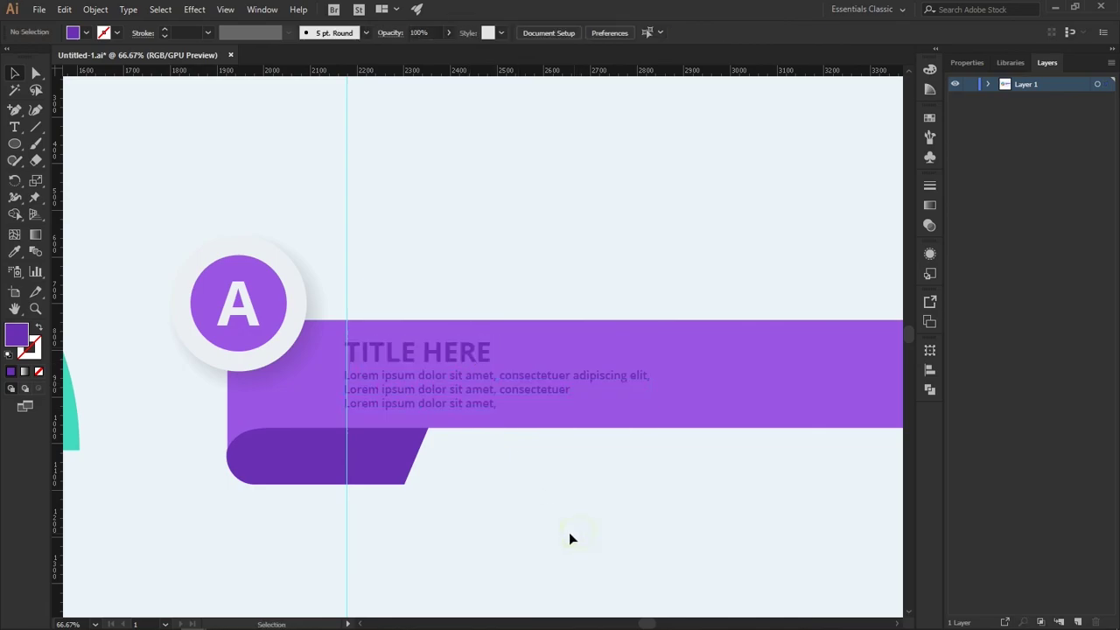
{"action": "key", "text": "ctrl+minus"}
{"action": "key", "text": "ctrl+minus"}
{"action": "key", "text": "ctrl+minus"}
{"action": "key", "text": "ctrl+plus"}
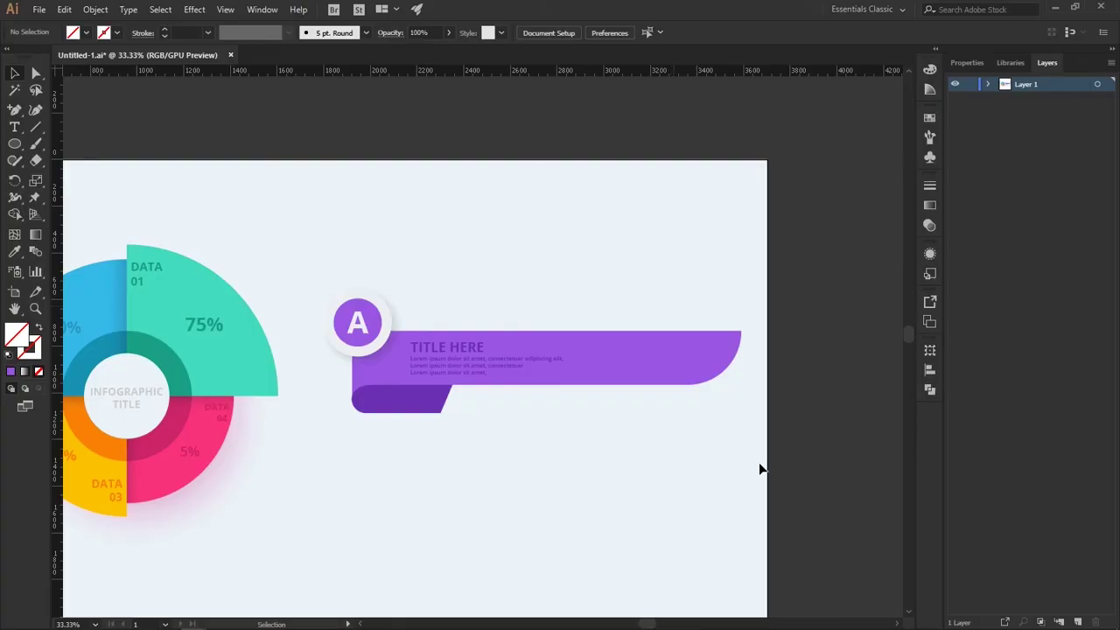
Select the three-line lorem ipsum text block, zoomed in on the banner.
{"action": "left_click", "coordinate": [695, 368]}
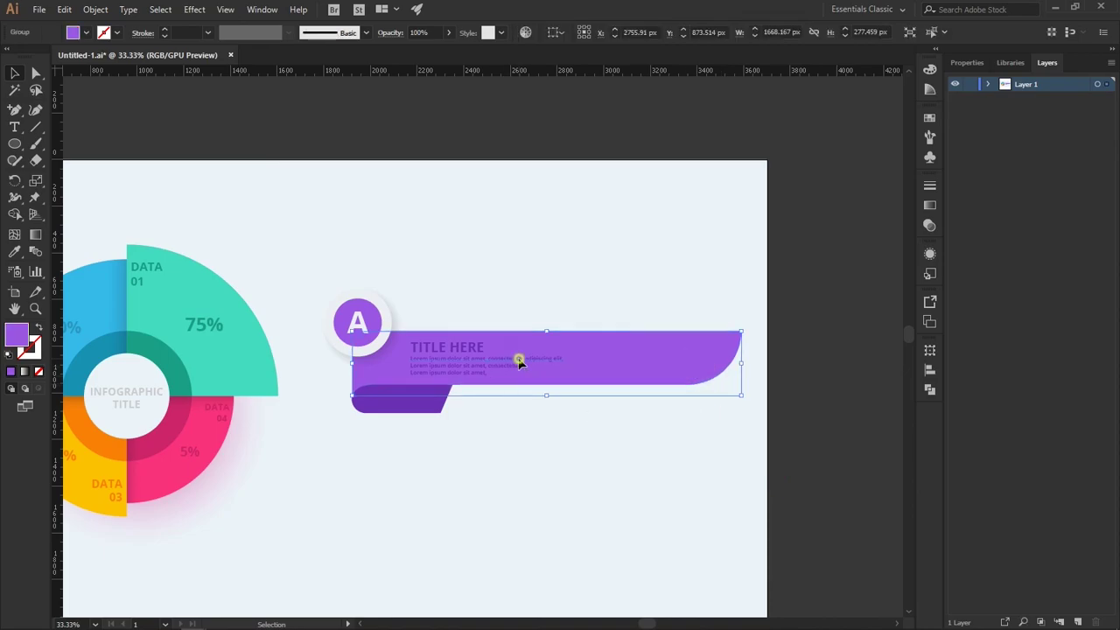
{"action": "left_click", "coordinate": [521, 361]}
{"action": "left_click", "coordinate": [499, 368]}
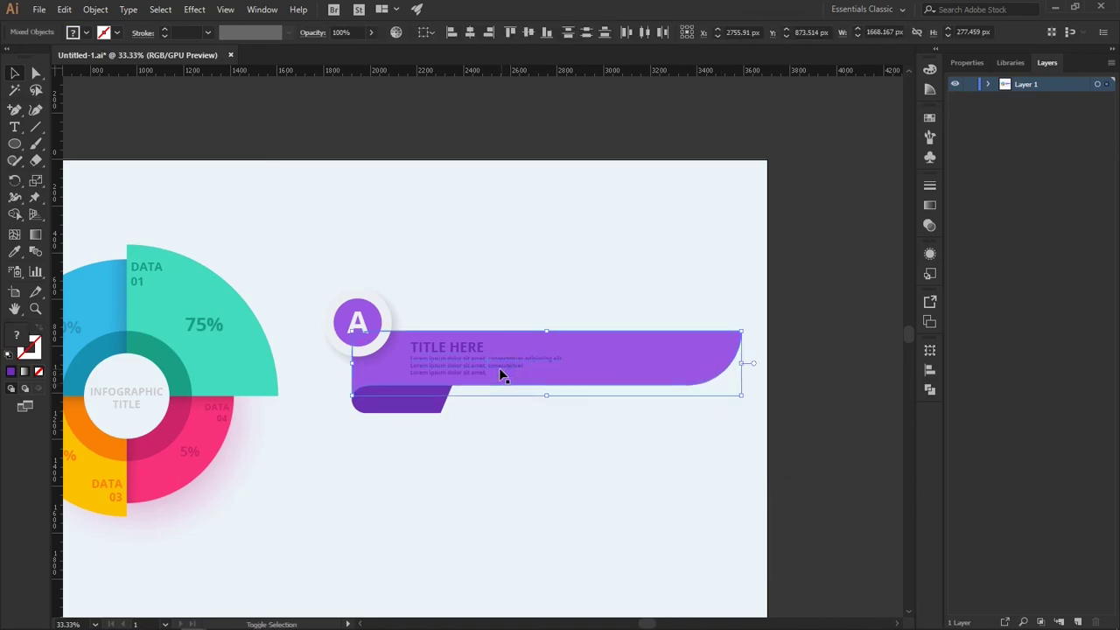
{"action": "left_click", "coordinate": [497, 369]}
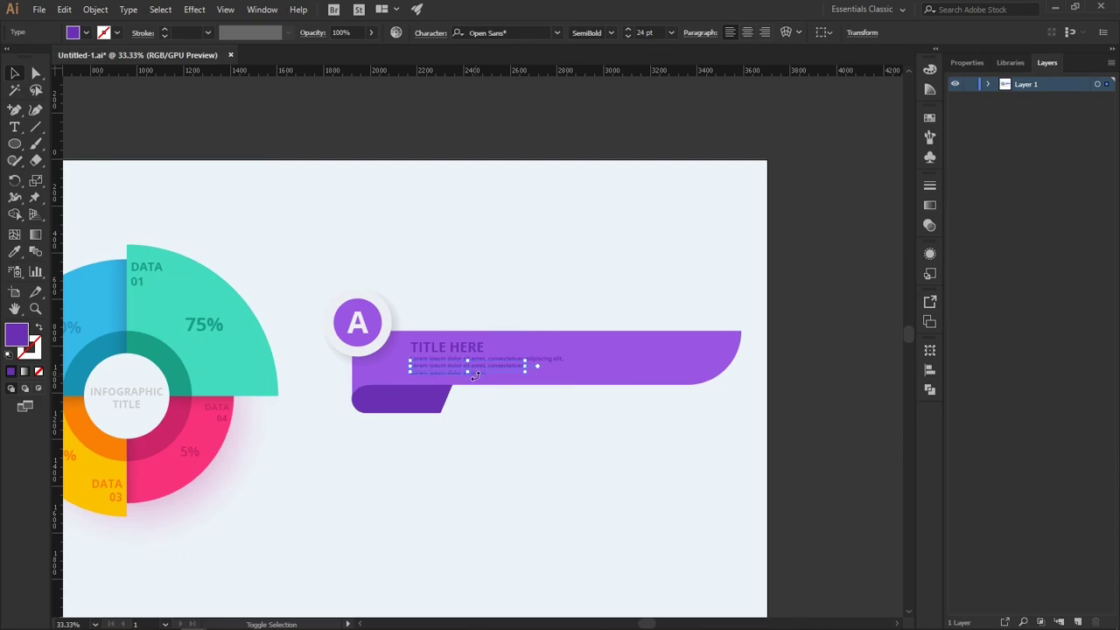
{"action": "key", "text": "ctrl+plus"}
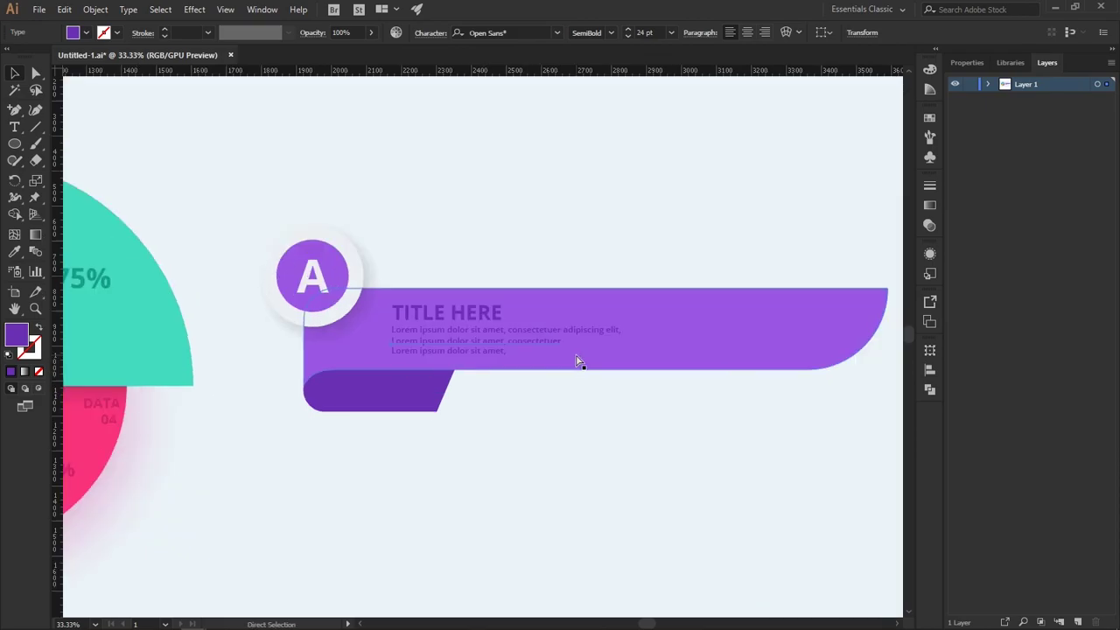
{"action": "key", "text": "ctrl+plus"}
{"action": "left_click", "coordinate": [638, 327]}
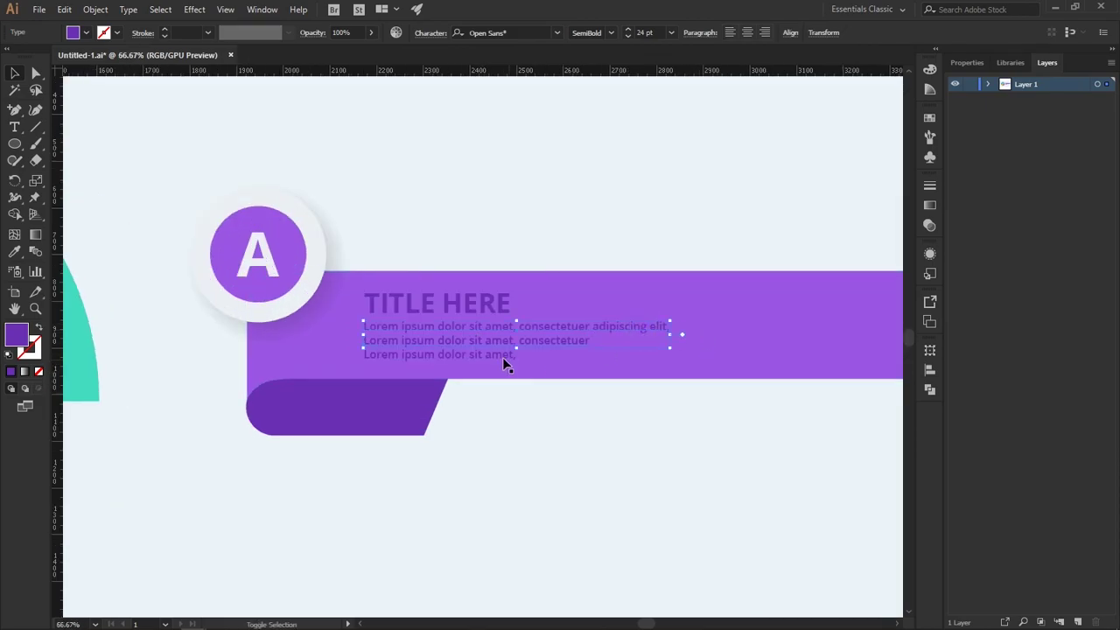
Colour the three lorem lines white by sampling the A badge's white ring.
{"action": "left_click", "coordinate": [16, 252]}
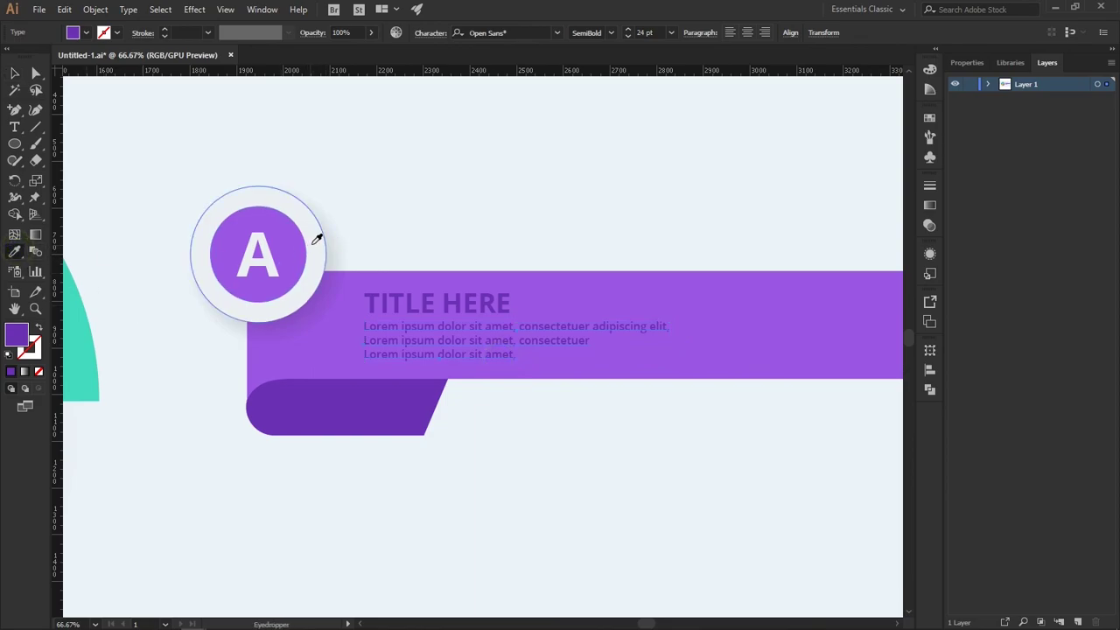
{"action": "left_click", "coordinate": [310, 245]}
{"action": "left_click", "coordinate": [16, 74]}
{"action": "left_click", "coordinate": [507, 410]}
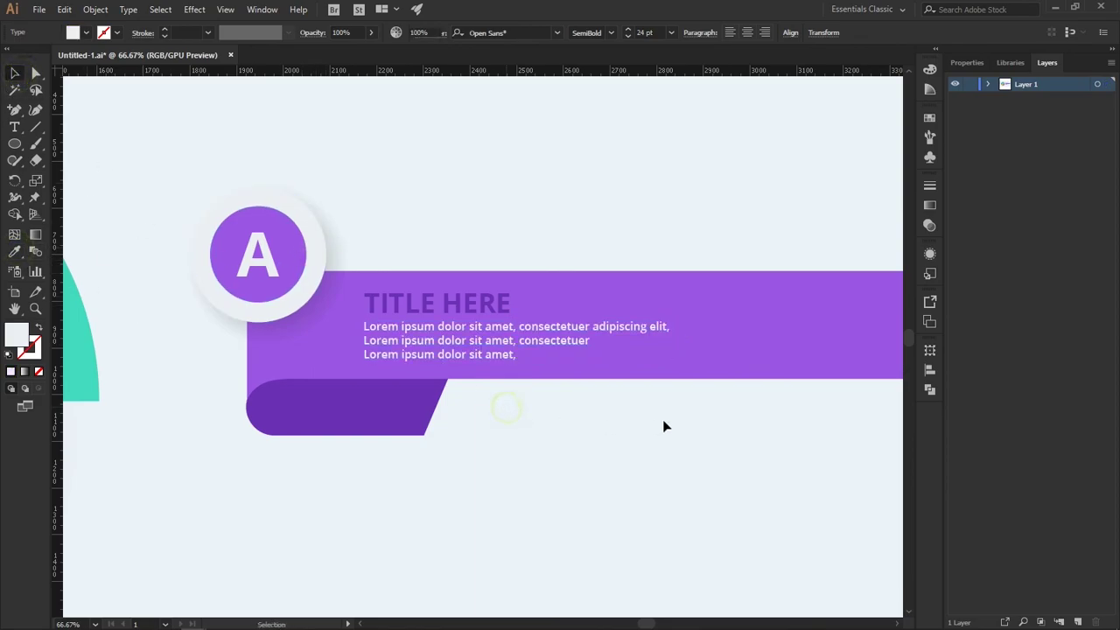
{"action": "key", "text": "ctrl+minus"}
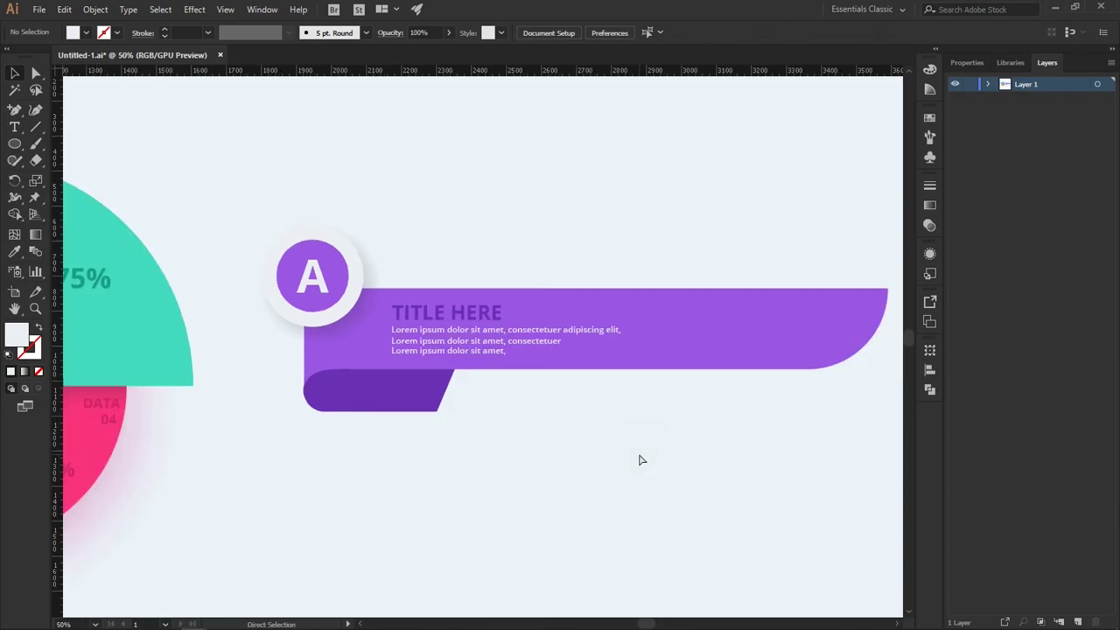
{"action": "key", "text": "ctrl+minus"}
{"action": "left_click", "coordinate": [650, 346]}
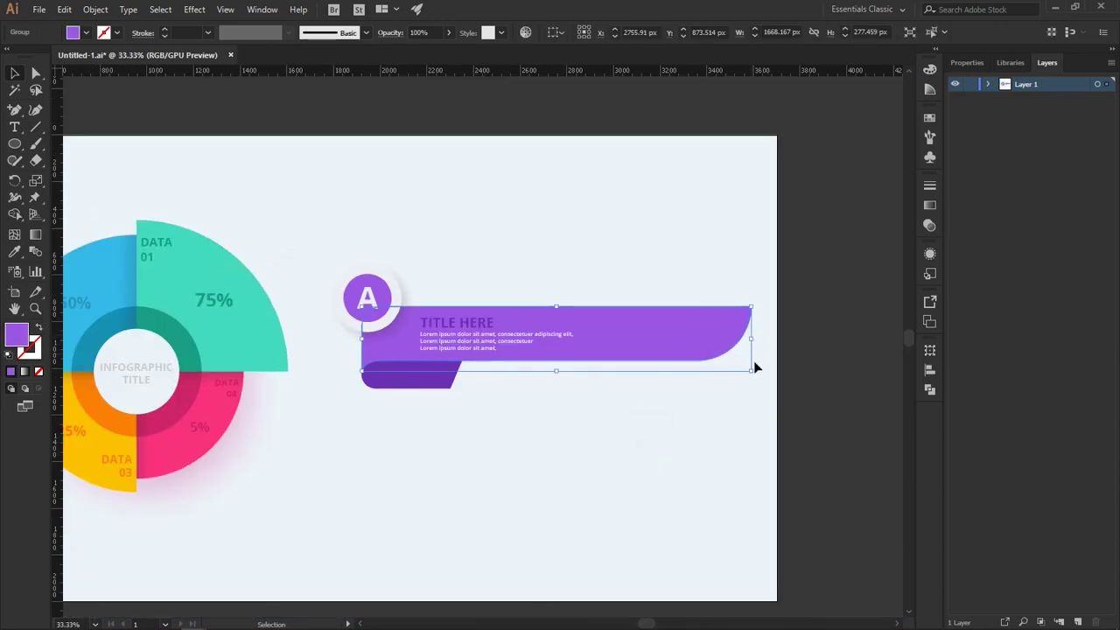
{"action": "left_click", "coordinate": [667, 461]}
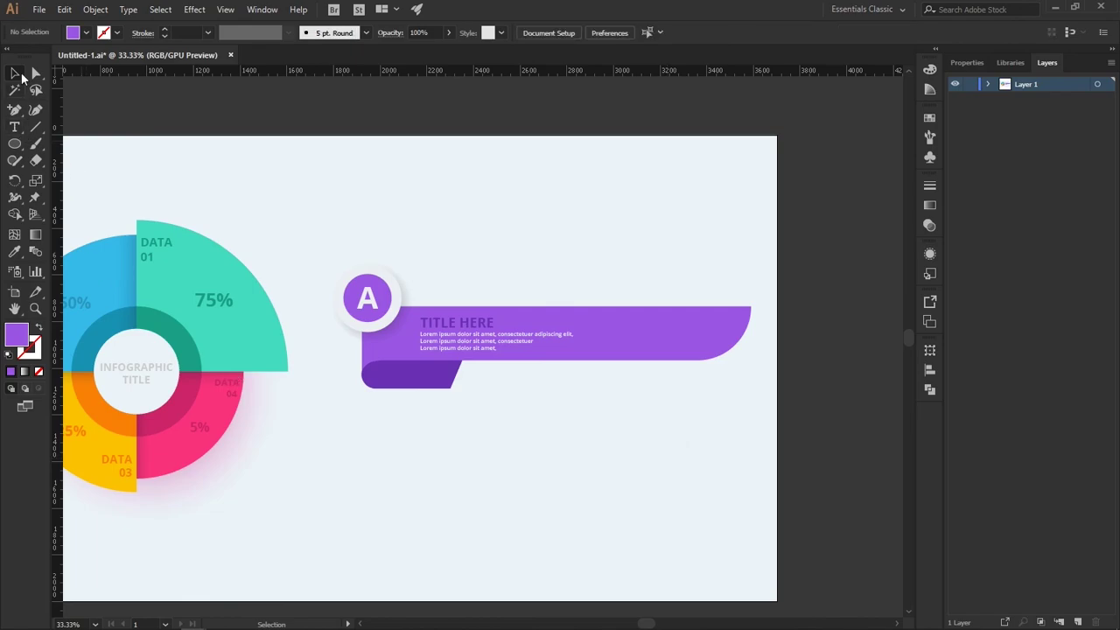
Divide the banner with a tall rectangle drawn across its right part using Pathfinder Divide.
{"action": "left_click_drag", "start_coordinate": [13, 147], "coordinate": [81, 146]}
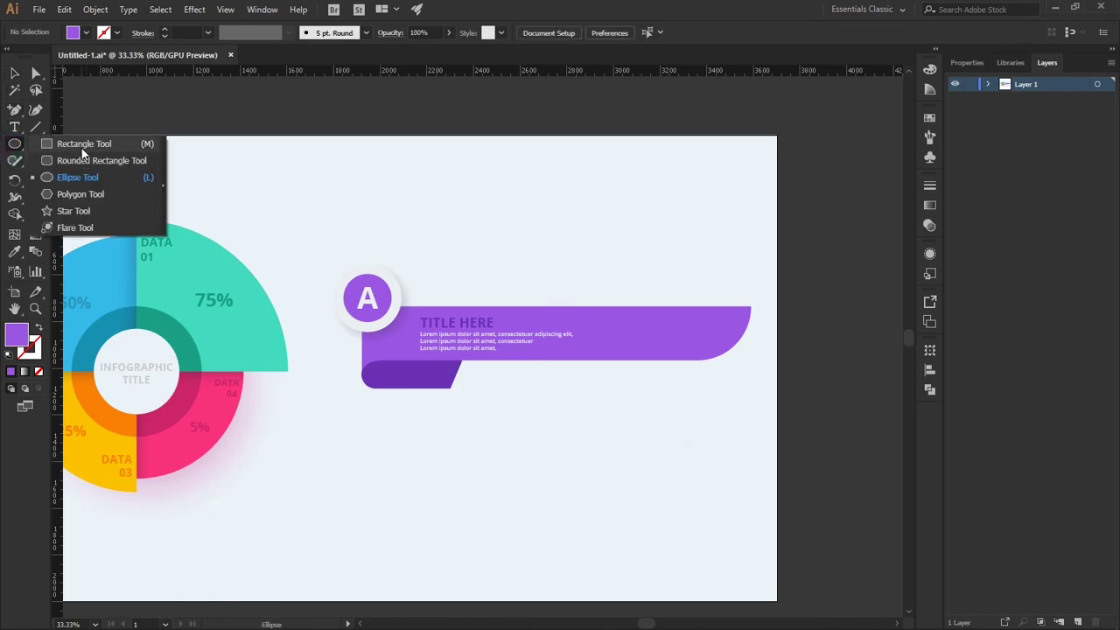
{"action": "mouse_move", "coordinate": [603, 282]}
{"action": "left_mouse_down"}
{"action": "mouse_move", "coordinate": [666, 420]}
{"action": "mouse_move", "coordinate": [656, 424]}
{"action": "left_mouse_up"}
{"action": "left_click", "coordinate": [14, 72]}
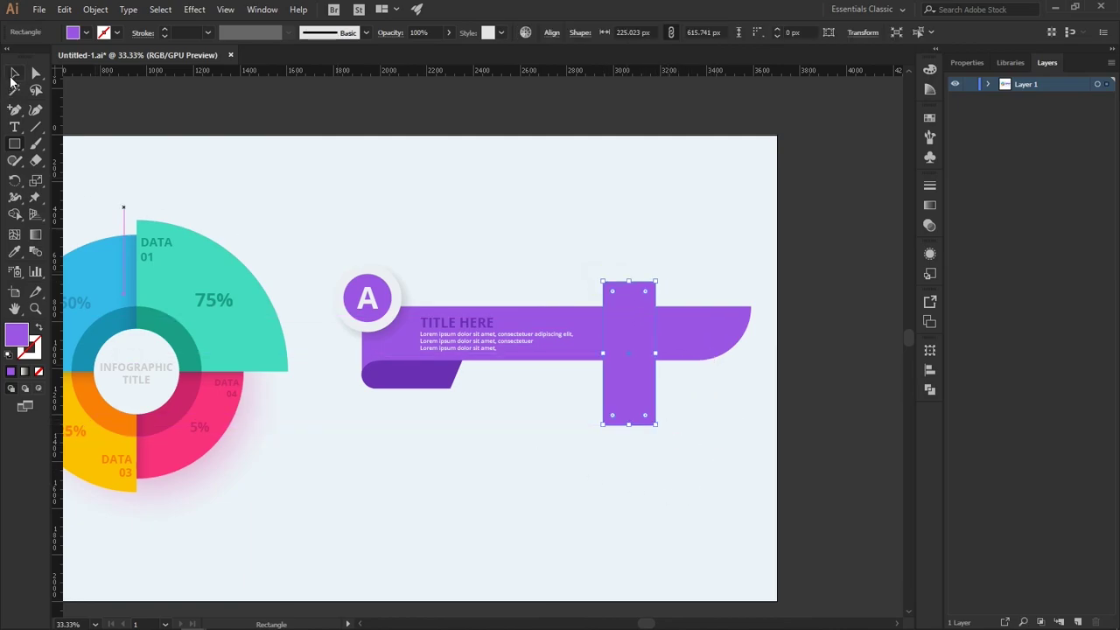
{"action": "left_click", "coordinate": [692, 340]}
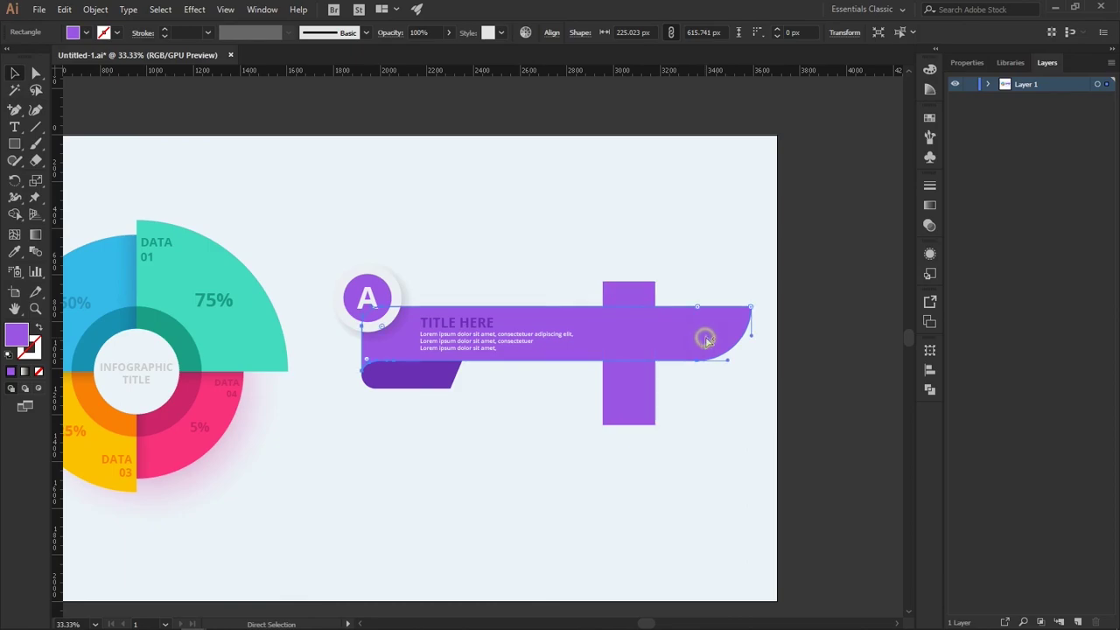
{"action": "left_click", "coordinate": [645, 418], "text": "shift"}
{"action": "left_click", "coordinate": [929, 394]}
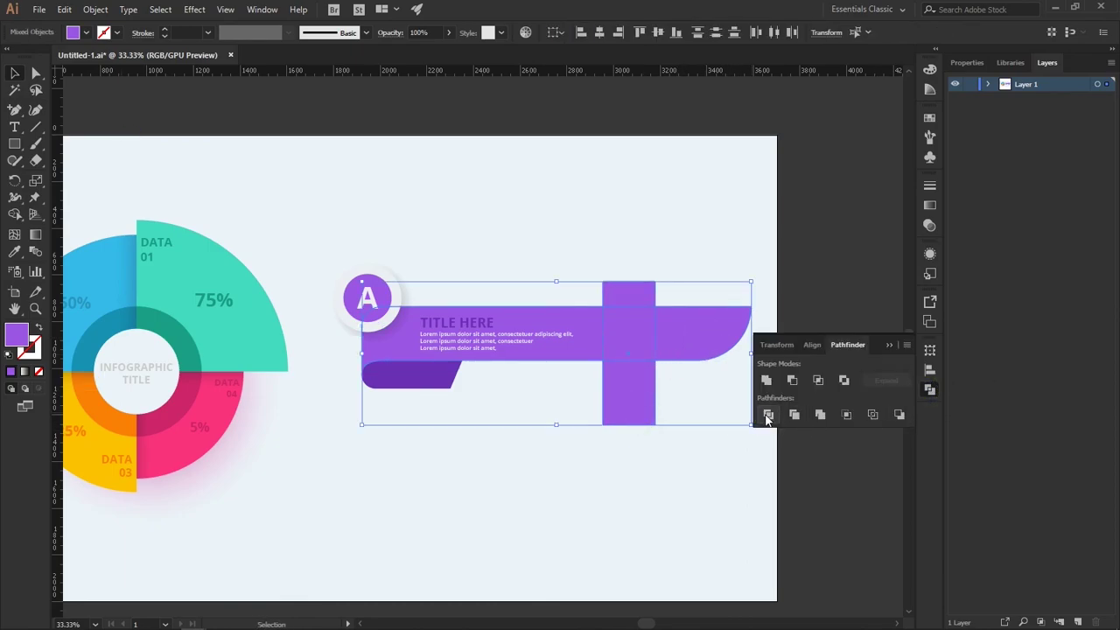
{"action": "left_click", "coordinate": [766, 411]}
Ungroup the divided banner pieces and bring the whole banner back into view.
{"action": "right_click", "coordinate": [644, 398]}
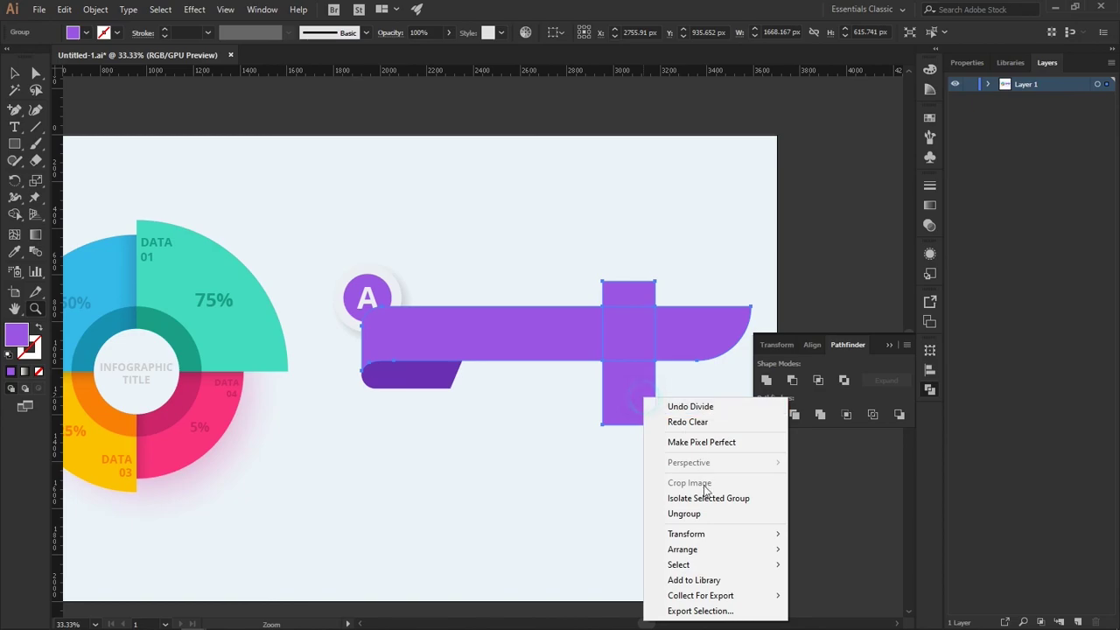
{"action": "left_click", "coordinate": [698, 513]}
{"action": "left_click", "coordinate": [740, 538]}
{"action": "scroll", "coordinate": [458, 391], "scroll_direction": "up", "scroll_amount": 3}
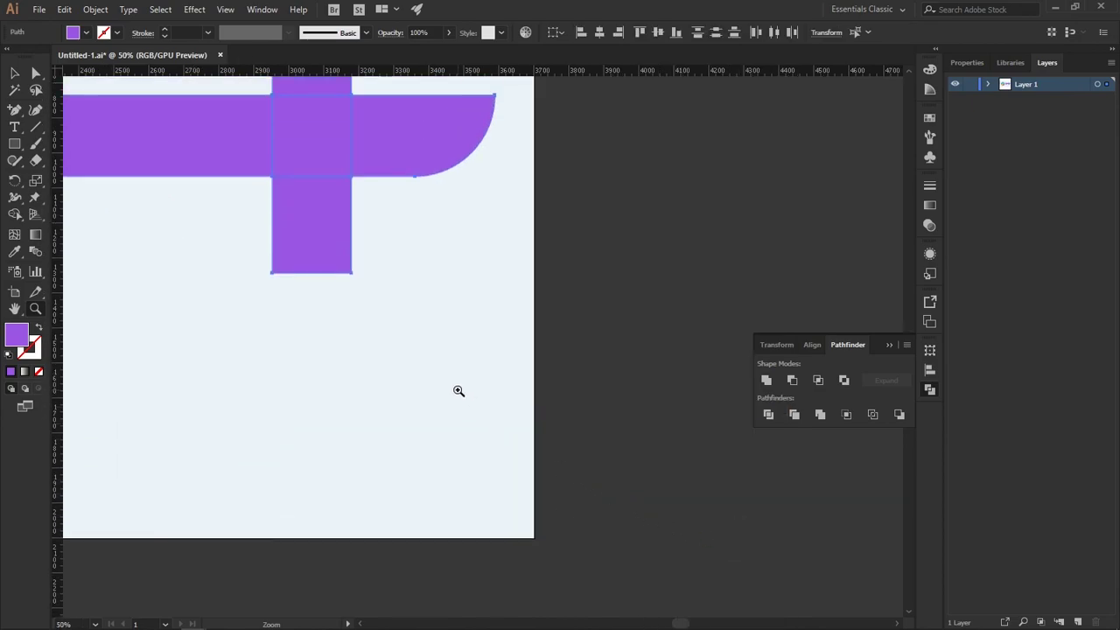
{"action": "scroll", "coordinate": [458, 391], "scroll_direction": "up", "scroll_amount": 3}
{"action": "key", "text": "v"}
{"action": "left_click_drag", "start_coordinate": [351, 455], "coordinate": [587, 499]}
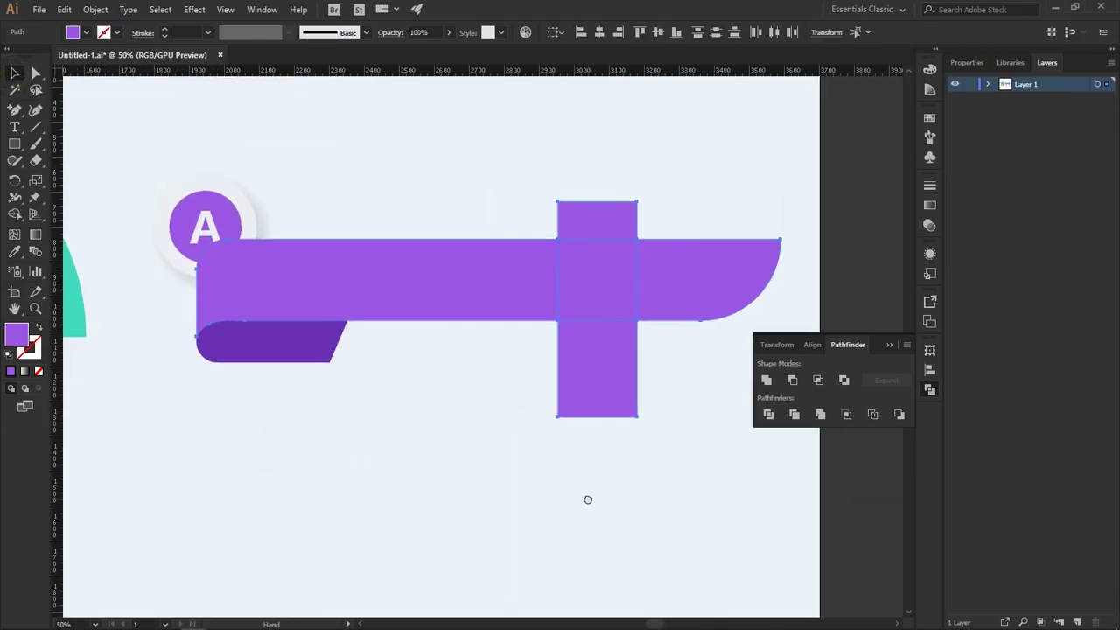
{"action": "left_click", "coordinate": [531, 526]}
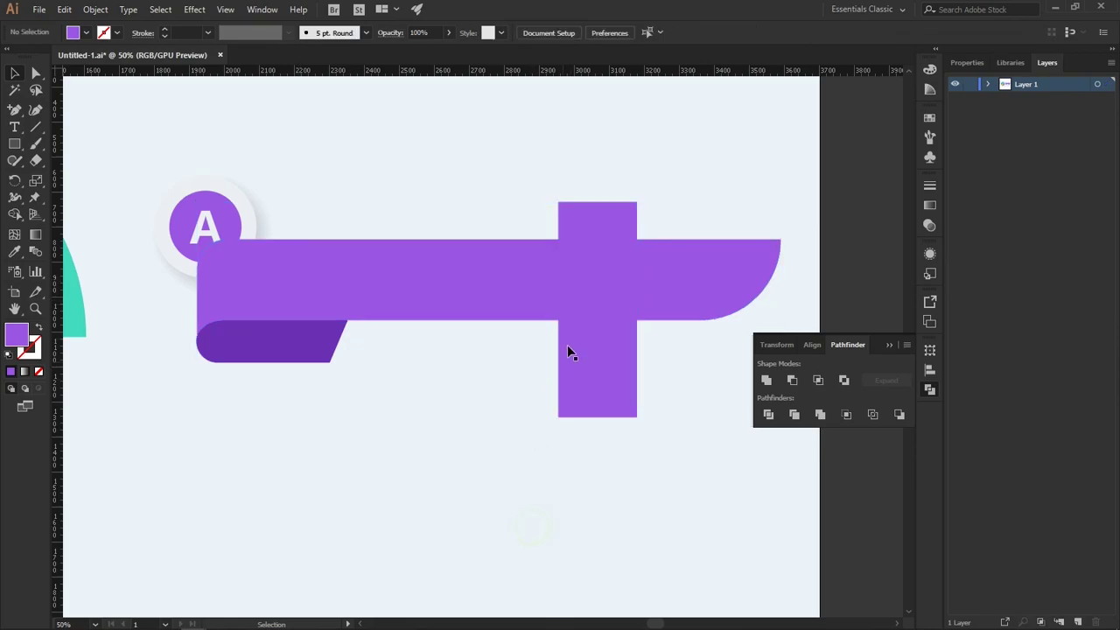
Delete the centre overlap square and the lower rectangle piece.
{"action": "left_click", "coordinate": [528, 287]}
{"action": "left_click", "coordinate": [622, 310]}
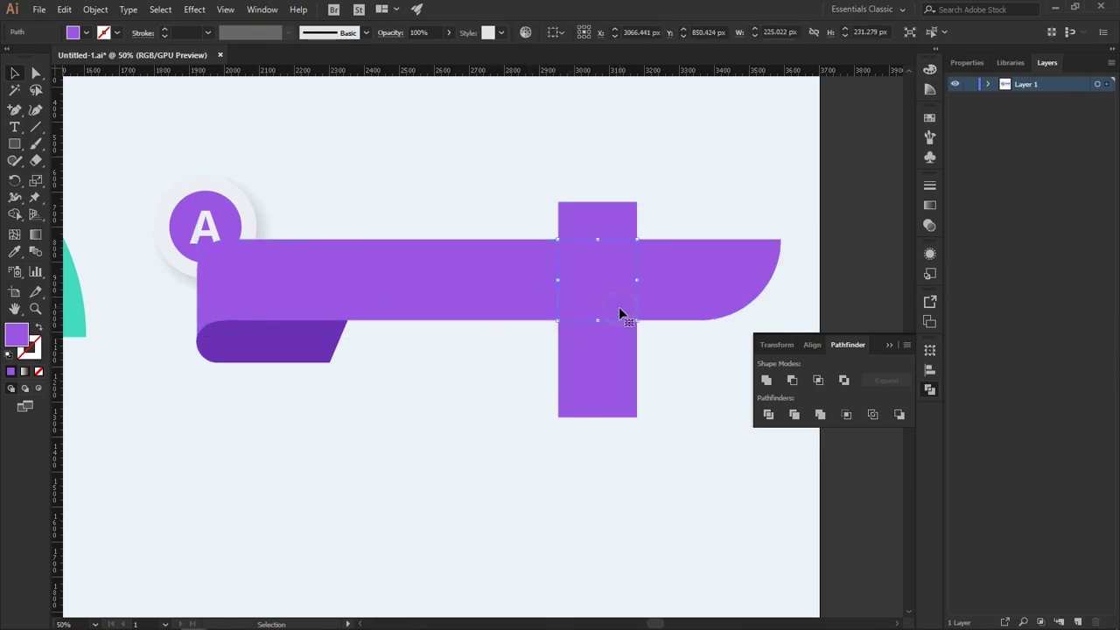
{"action": "key", "text": "Delete"}
{"action": "left_click", "coordinate": [607, 368]}
{"action": "key", "text": "Delete"}
Delete the upper rectangle piece and send the left band behind the heading and lorem text.
{"action": "left_click", "coordinate": [613, 225]}
{"action": "key", "text": "Delete"}
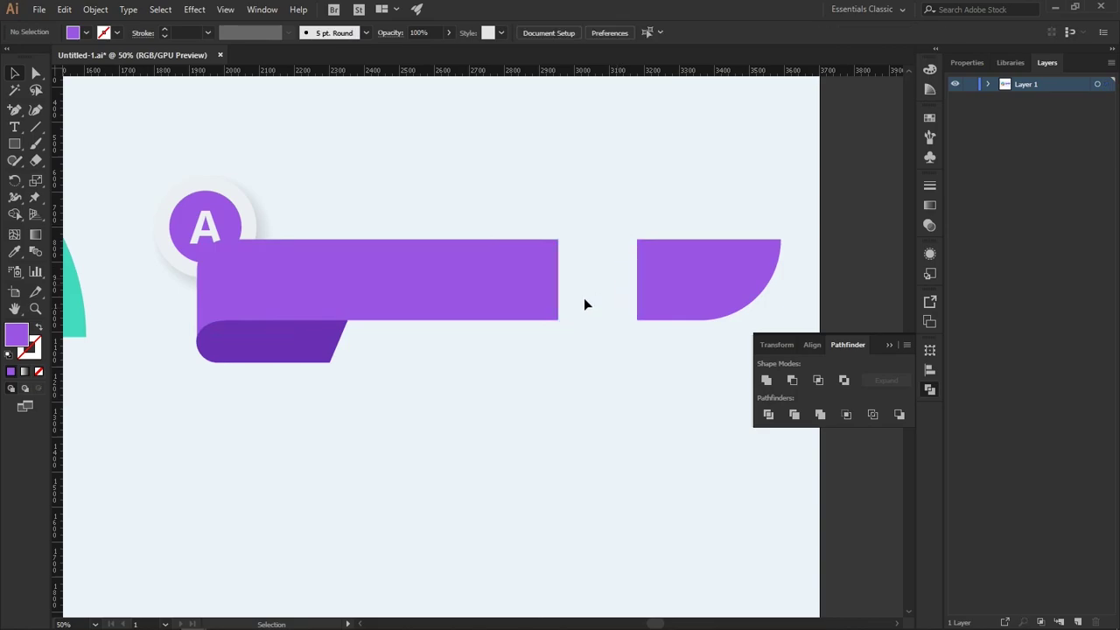
{"action": "left_click", "coordinate": [499, 297]}
{"action": "right_click", "coordinate": [500, 296]}
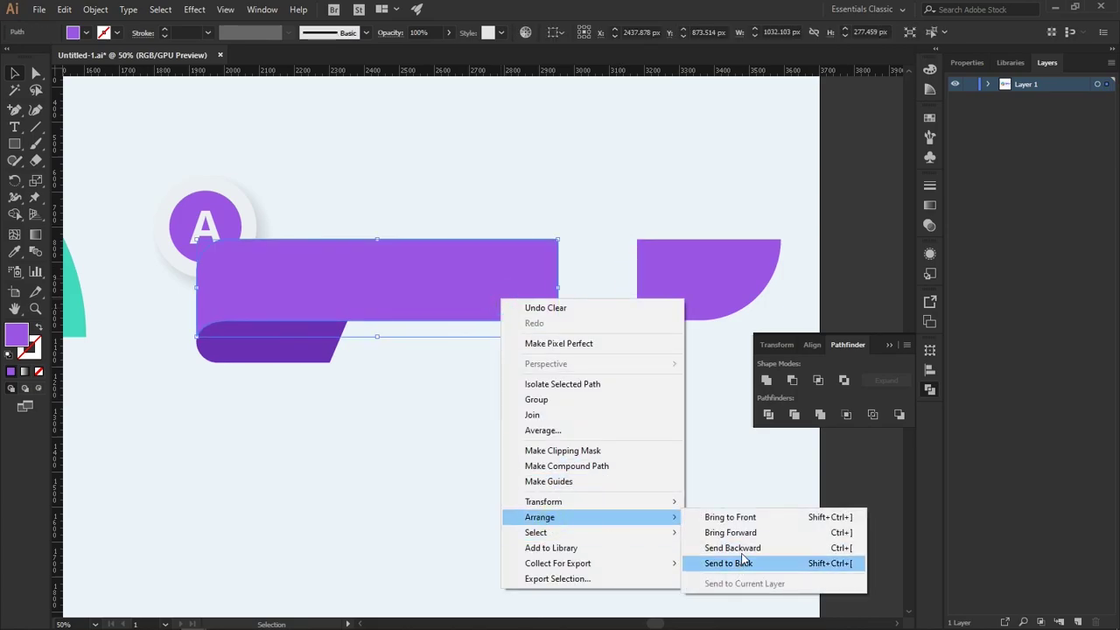
{"action": "left_click", "coordinate": [742, 561]}
{"action": "right_click", "coordinate": [544, 300]}
{"action": "left_click", "coordinate": [770, 548]}
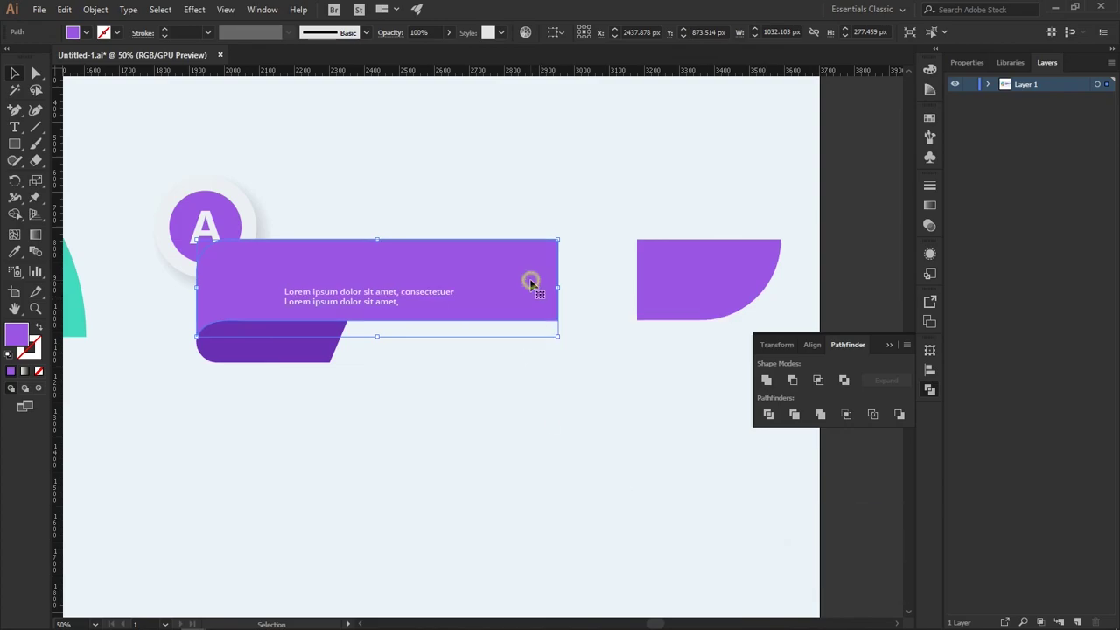
{"action": "right_click", "coordinate": [531, 285]}
{"action": "left_click", "coordinate": [763, 532]}
{"action": "right_click", "coordinate": [523, 292]}
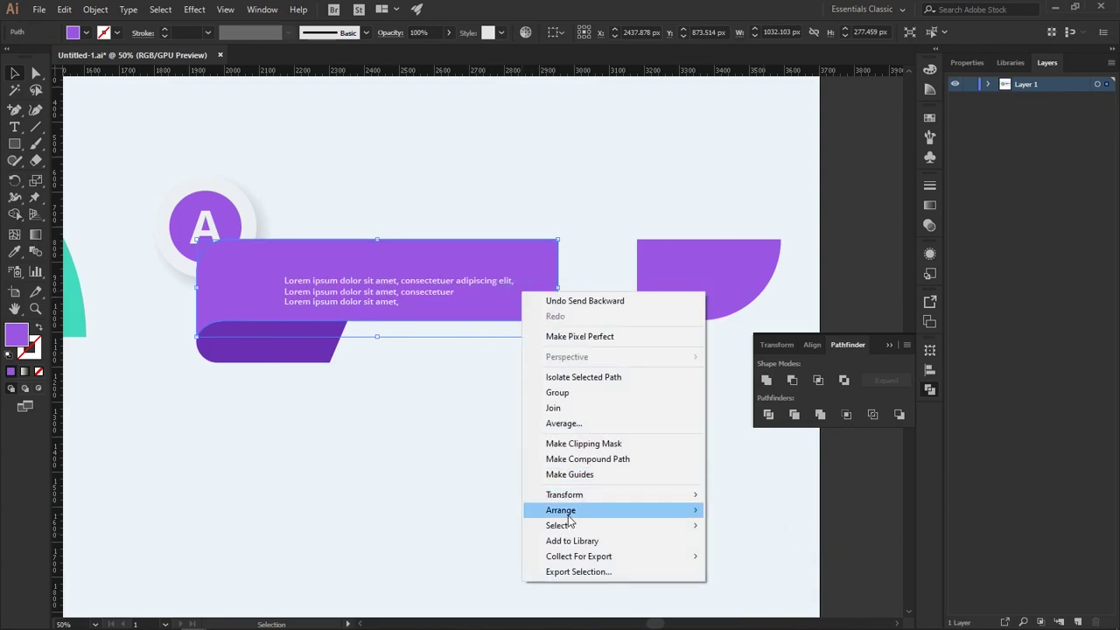
{"action": "mouse_move", "coordinate": [561, 510]}
{"action": "left_click", "coordinate": [836, 541]}
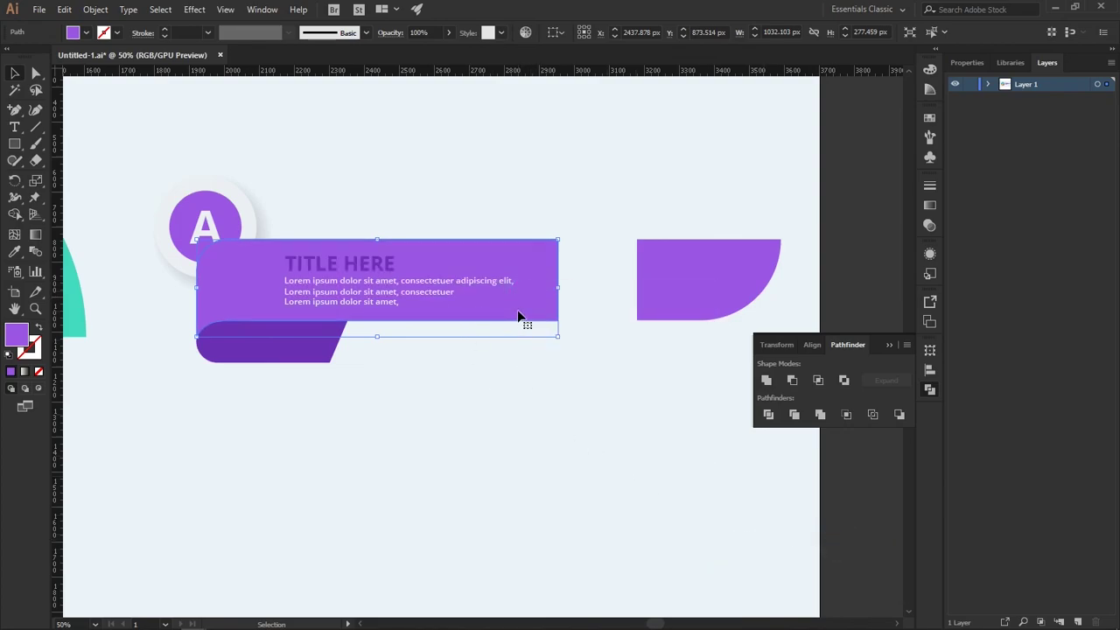
Bring the A badge to the front and slide the rounded end left to close the gap.
{"action": "right_click", "coordinate": [223, 214]}
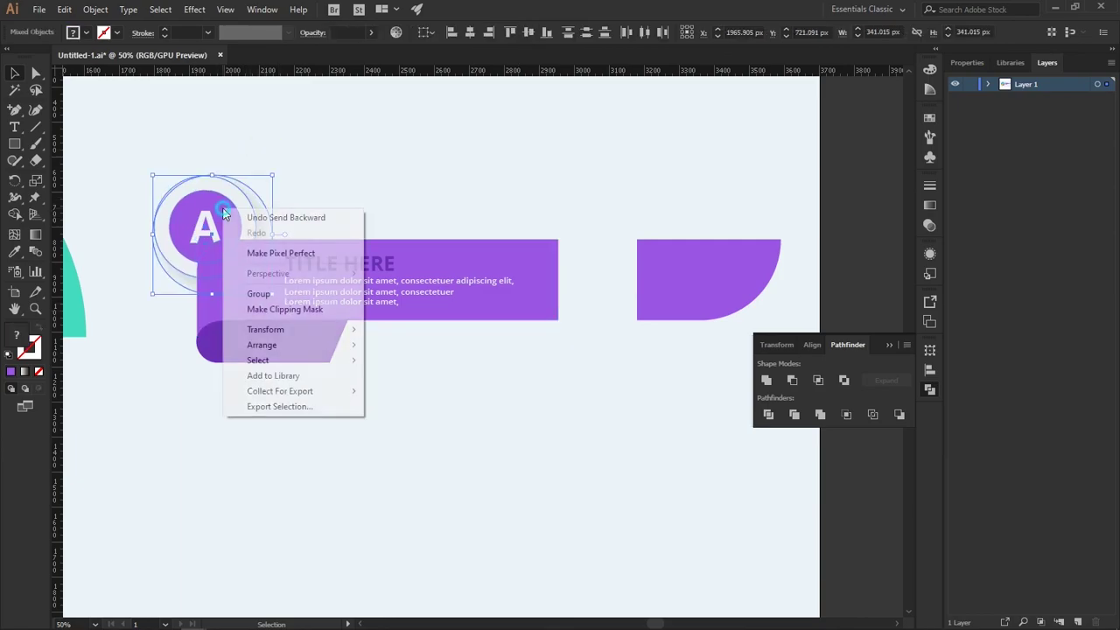
{"action": "left_click", "coordinate": [437, 344]}
{"action": "left_click", "coordinate": [603, 319]}
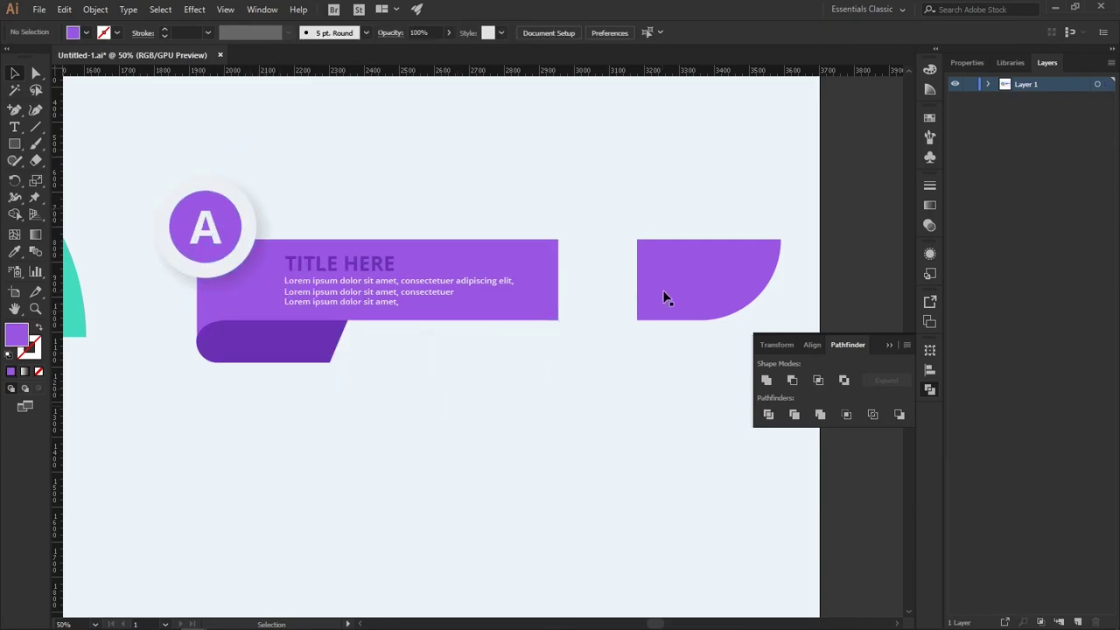
{"action": "left_click_drag", "start_coordinate": [722, 289], "coordinate": [644, 291]}
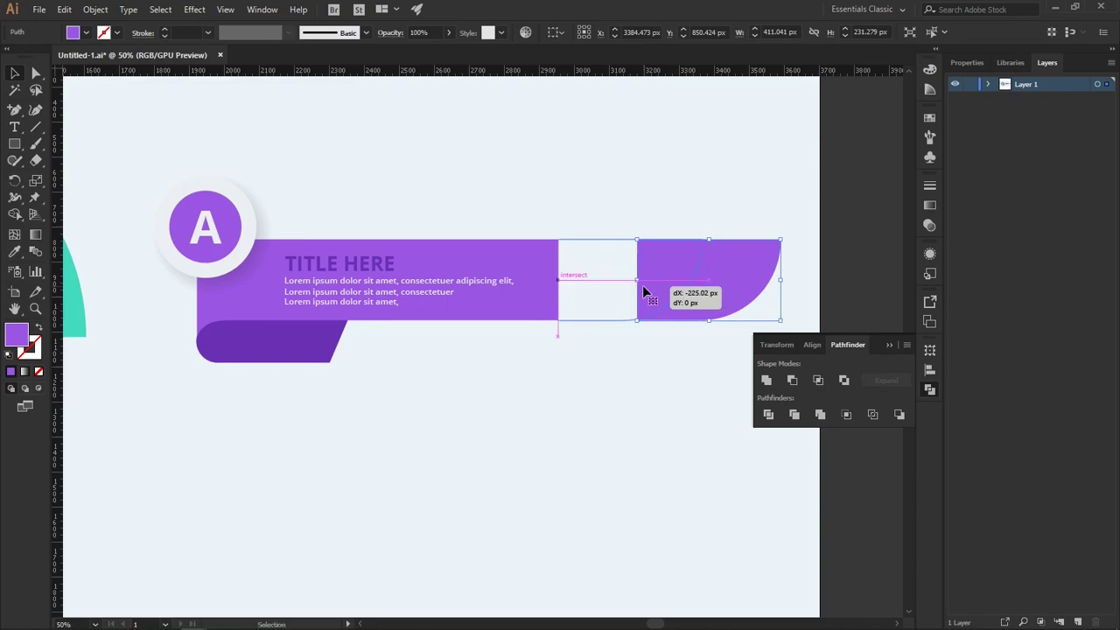
{"action": "left_click", "coordinate": [613, 456]}
{"action": "key", "text": "ctrl+minus"}
{"action": "key", "text": "ctrl+minus"}
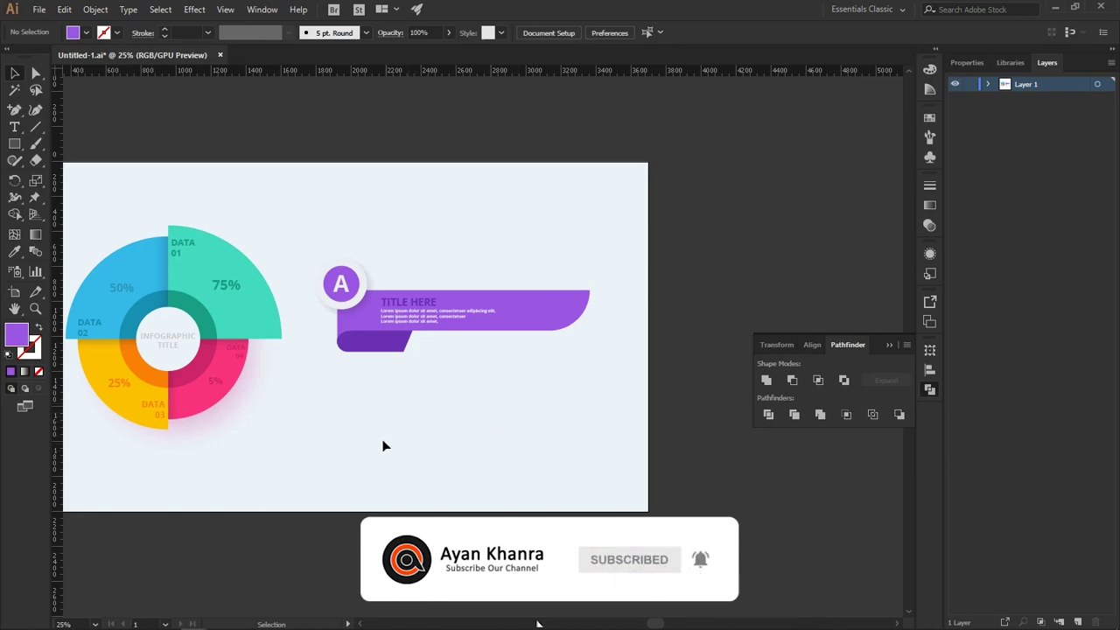
Pan to show the artboard and colour swatches, and close the floating Pathfinder panel.
{"action": "mouse_move", "coordinate": [431, 441]}
{"action": "left_mouse_down"}
{"action": "mouse_move", "coordinate": [502, 434]}
{"action": "mouse_move", "coordinate": [492, 434]}
{"action": "left_mouse_up"}
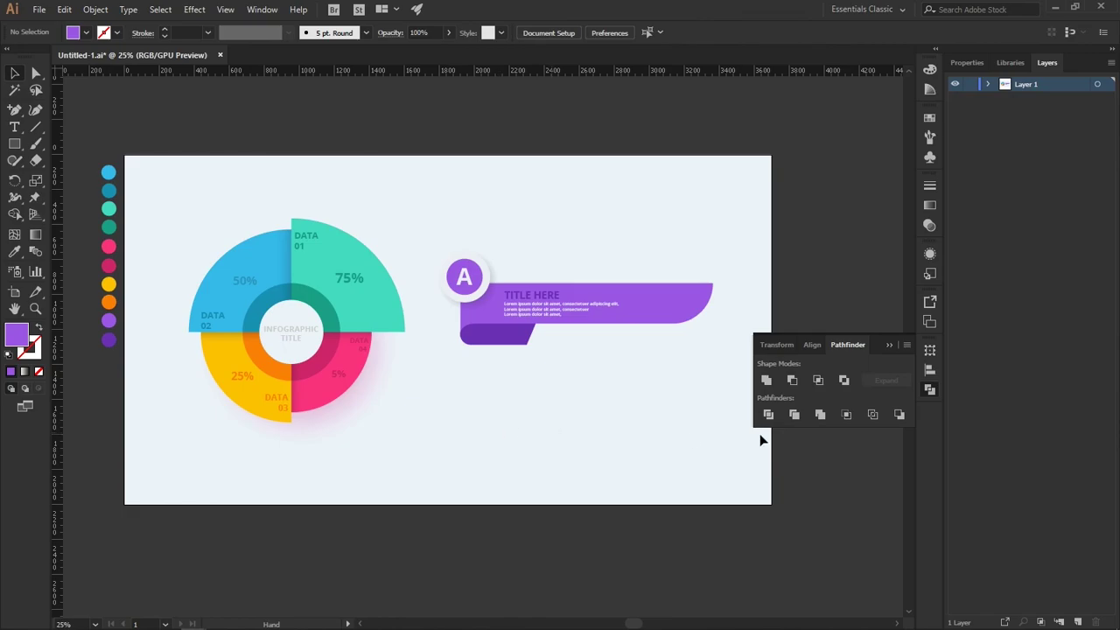
{"action": "left_click", "coordinate": [890, 346]}
{"action": "scroll", "coordinate": [814, 405], "scroll_direction": "up", "scroll_amount": 1}
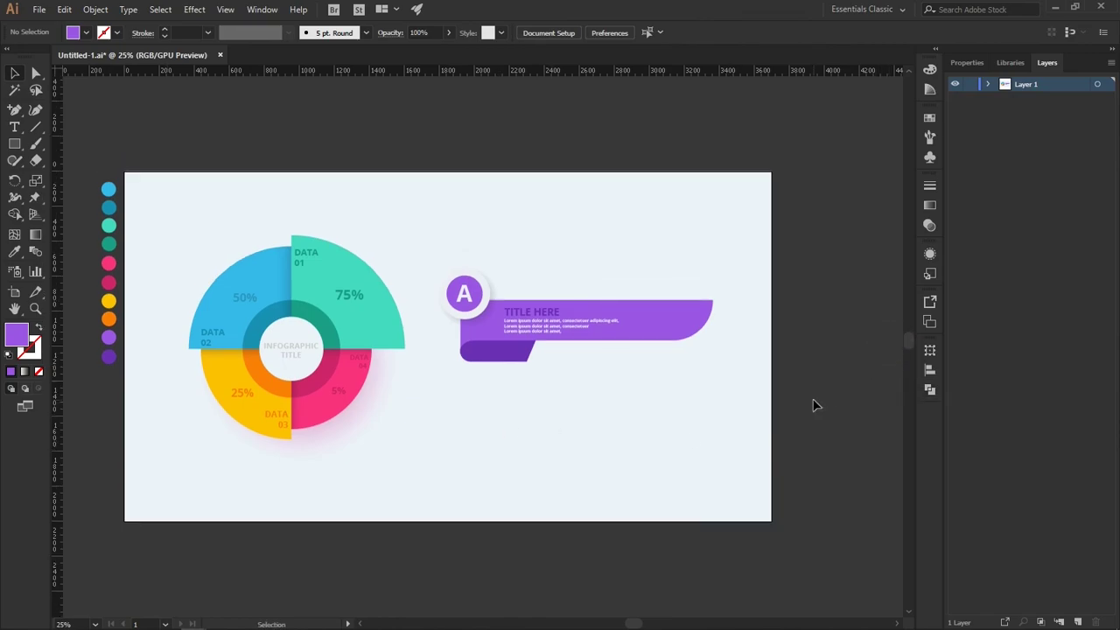